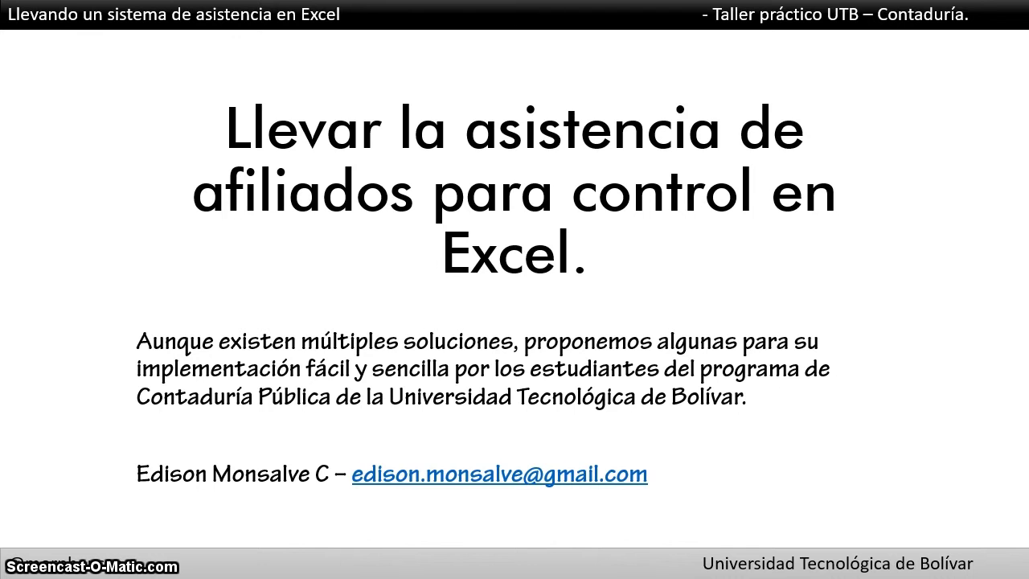
# - Advance the presentation from the title slide to the Escenario slide
pyautogui.press('Right')
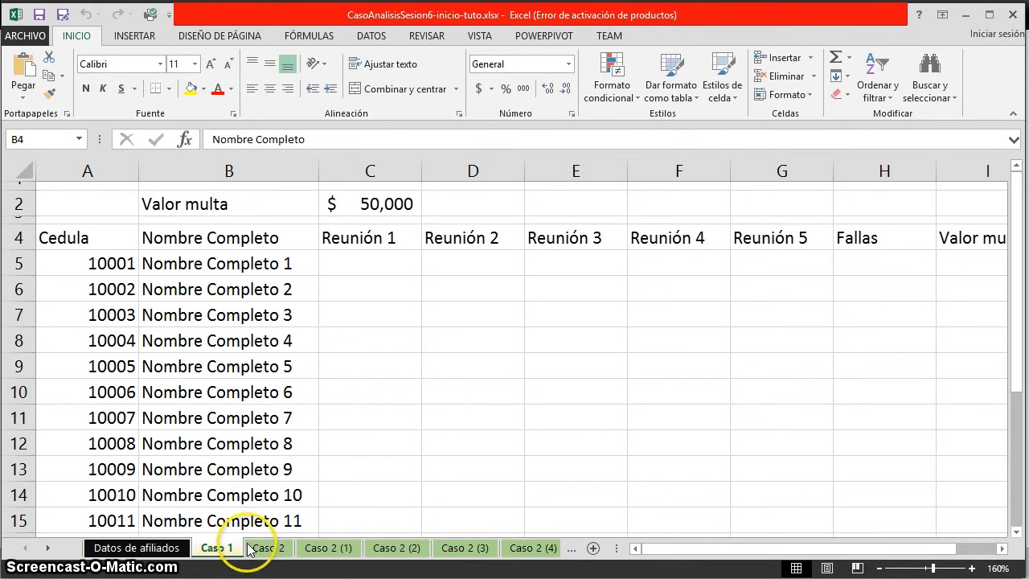
# - Switch to the Datos de afiliados sheet and inspect the Nombre Completo and Cpo 1–Cpo 7 headers
pyautogui.click(528, 341)
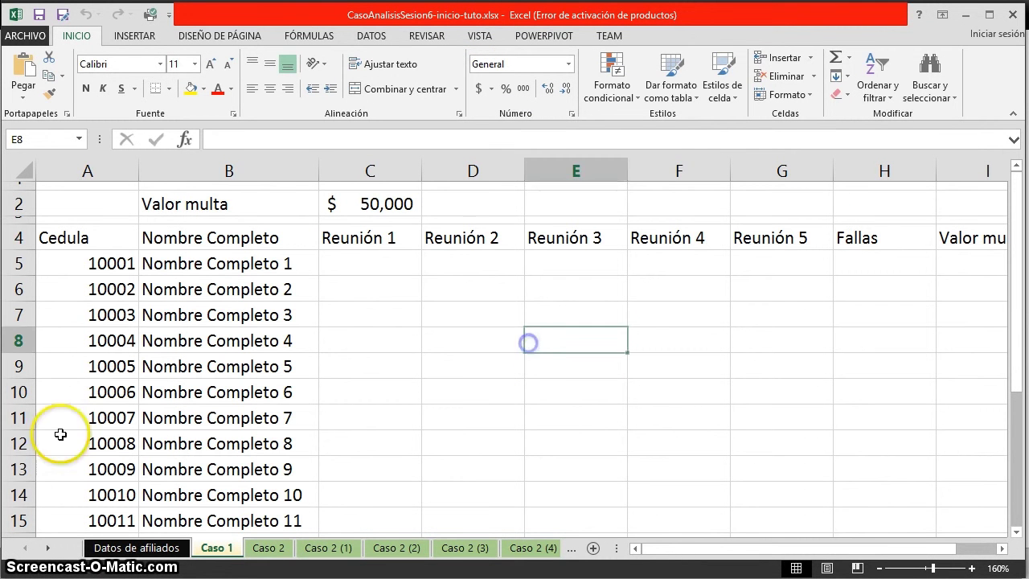
pyautogui.click(135, 550)
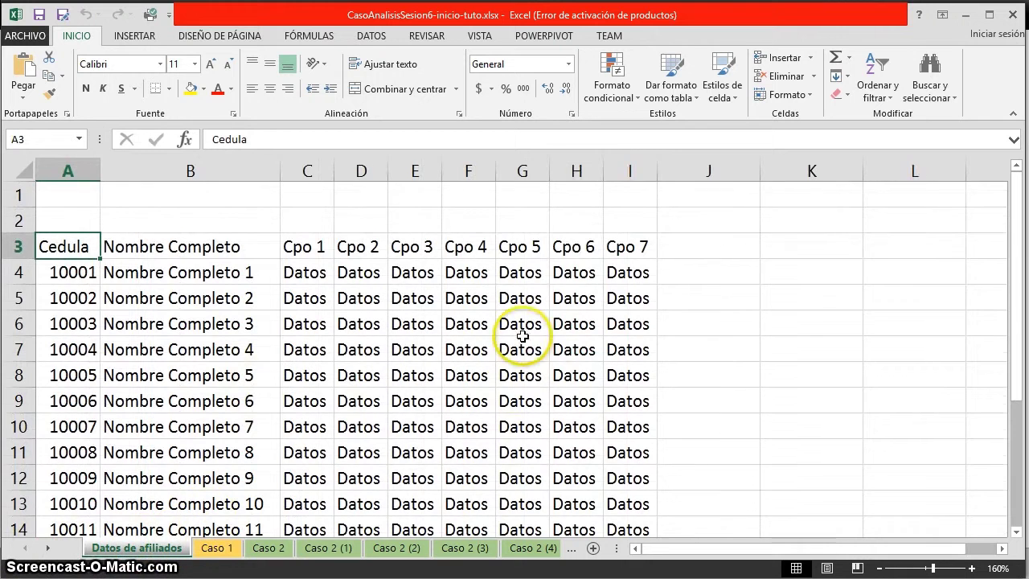
pyautogui.keyDown('ctrl'); pyautogui.scroll(-3, 537, 340); pyautogui.keyUp('ctrl')
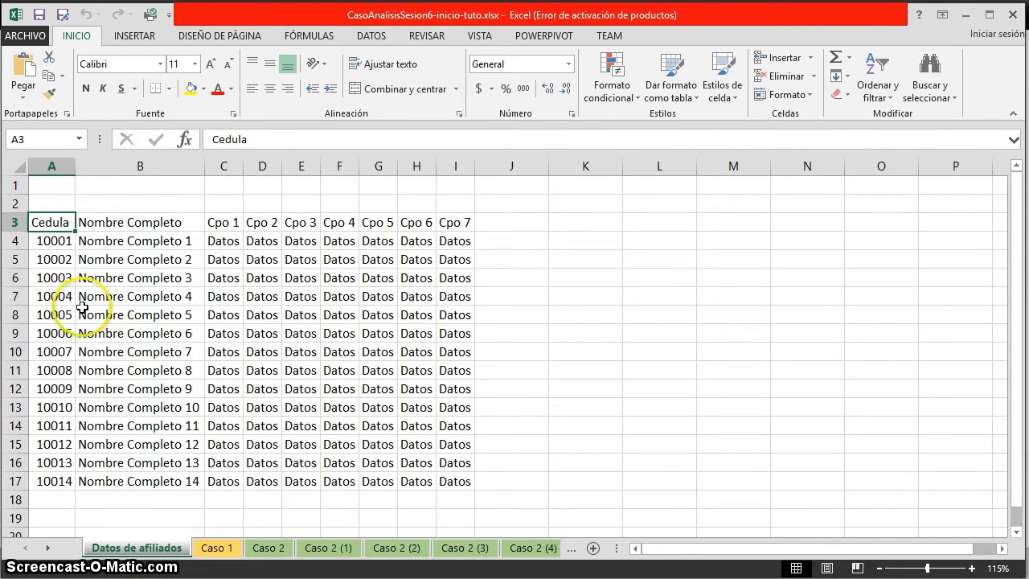
pyautogui.click(114, 221)
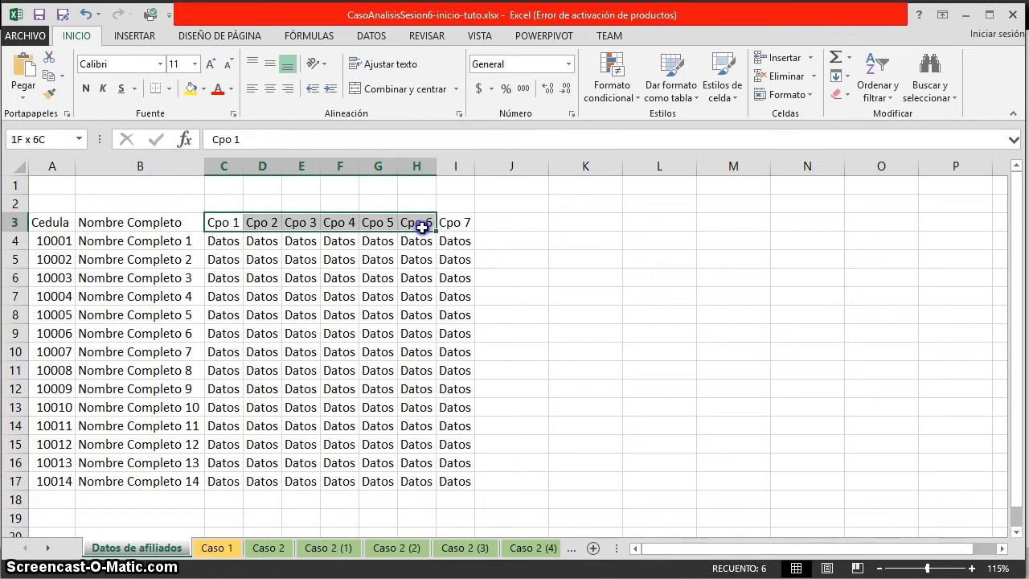
pyautogui.moveTo(223, 223); pyautogui.dragTo(444, 223)
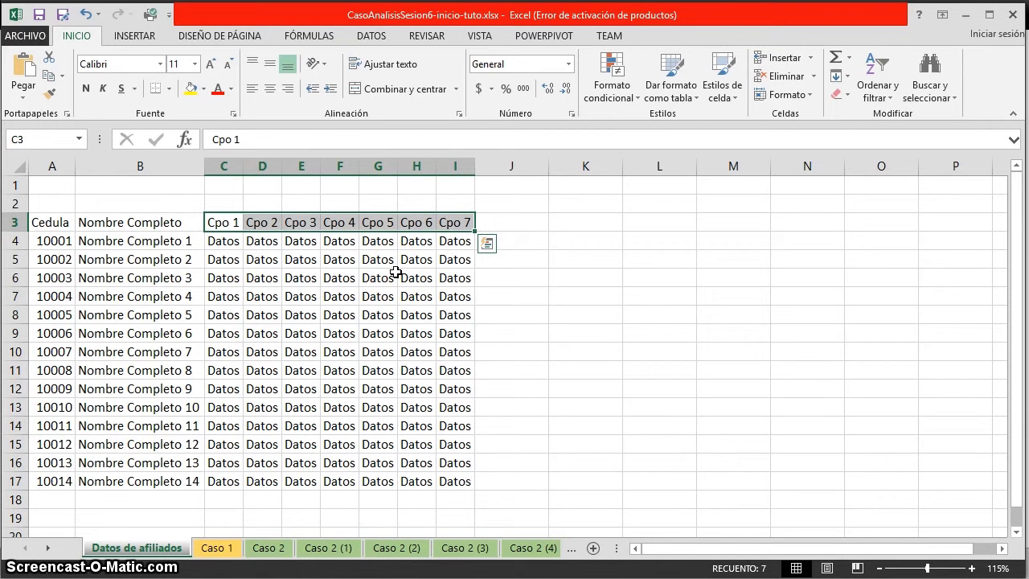
# - Inspect member names in column B and cédulas such as 10008 in column A
pyautogui.click(155, 243)
pyautogui.click(152, 370)
pyautogui.click(151, 443)
pyautogui.click(151, 293)
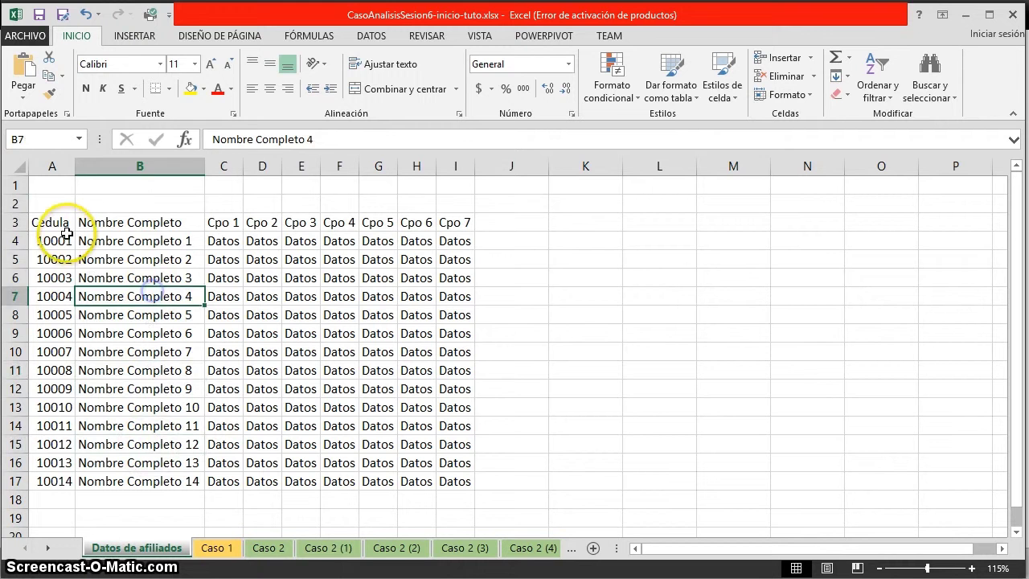
pyautogui.click(53, 240)
pyautogui.click(50, 370)
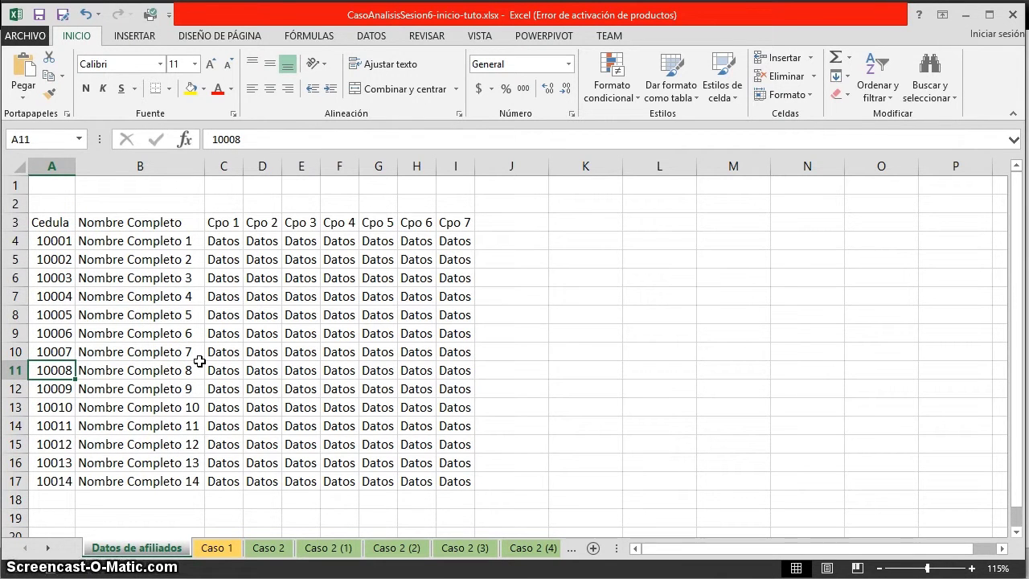
pyautogui.click(215, 548)
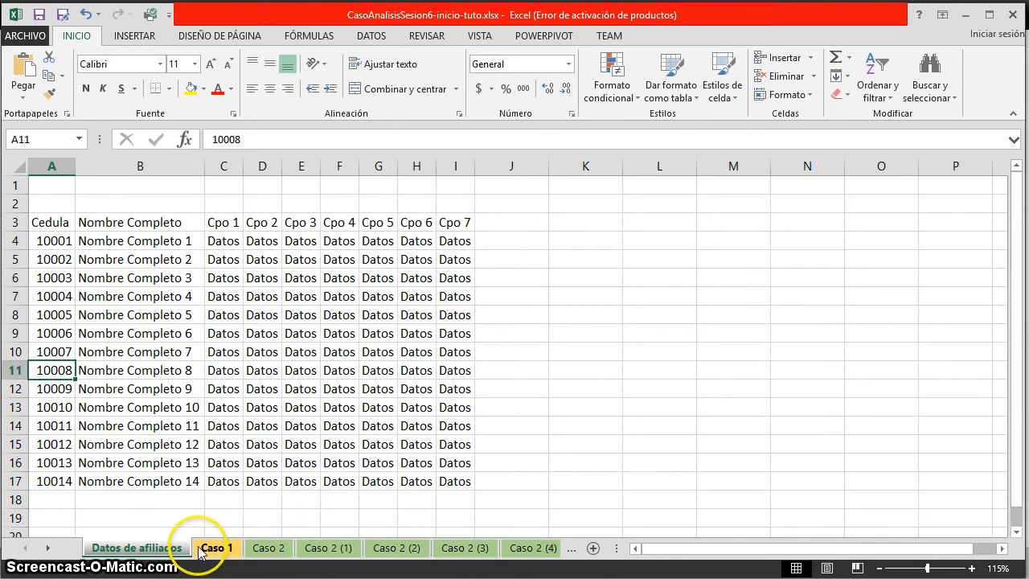
pyautogui.click(524, 548)
pyautogui.click(238, 548)
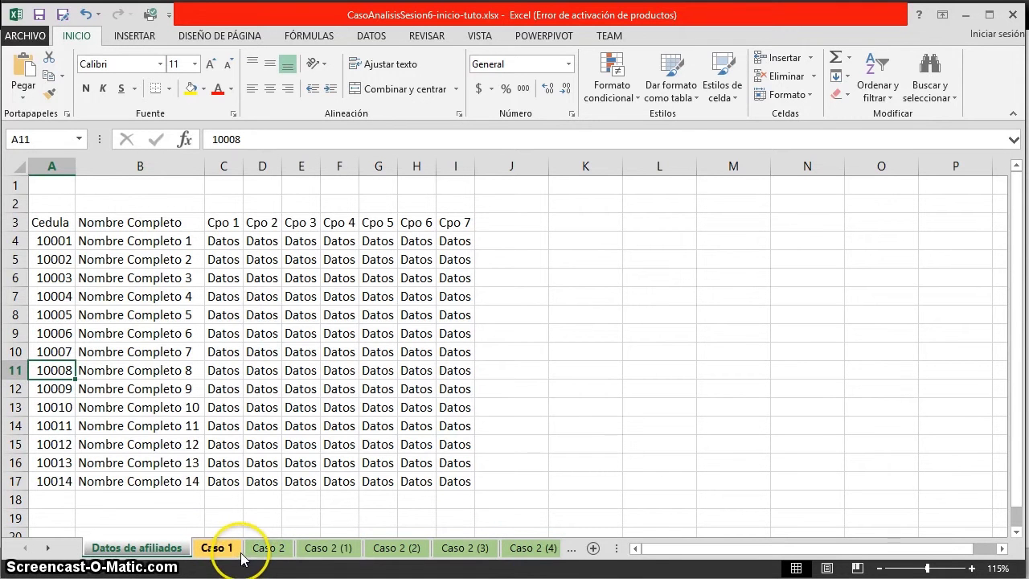
# - Delete the old afiliados defined name in the Name Manager
pyautogui.click(308, 32)
pyautogui.click(402, 87)
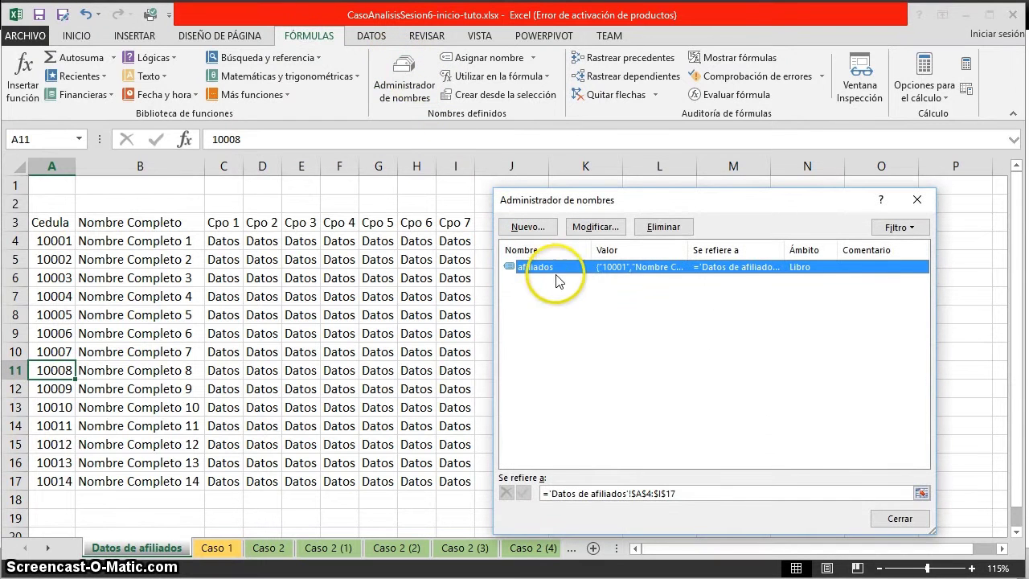
pyautogui.click(680, 494)
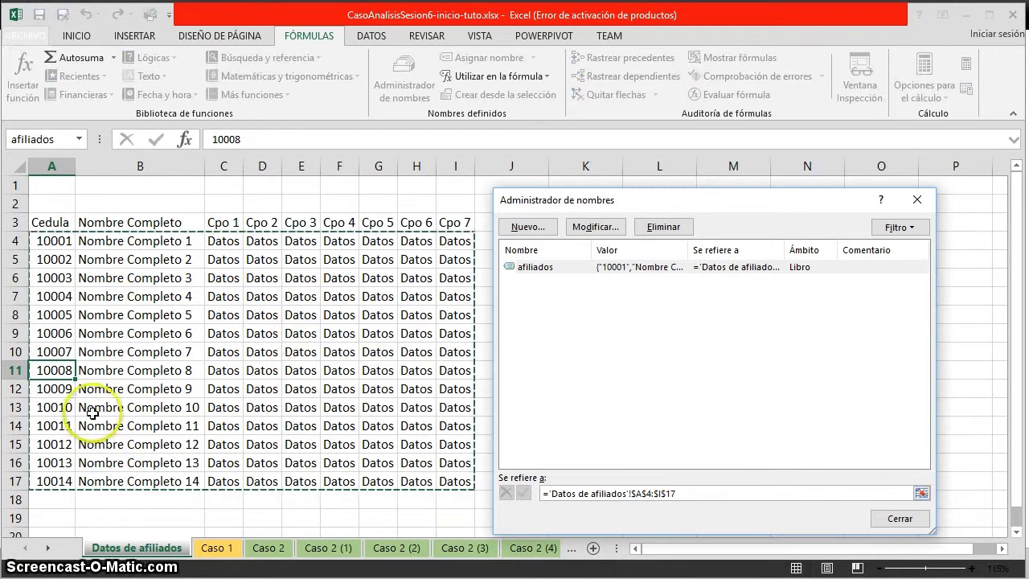
pyautogui.click(562, 270)
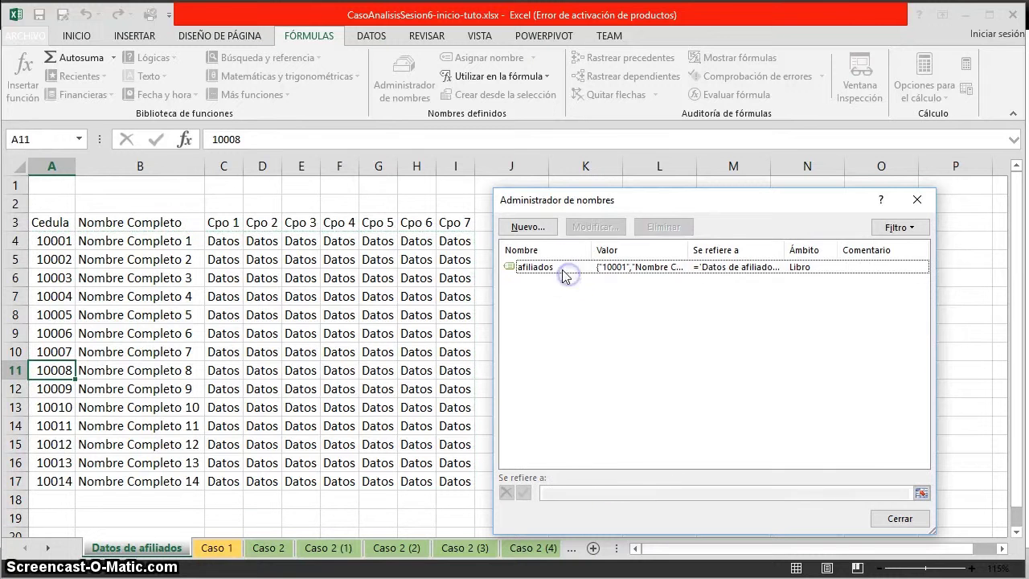
pyautogui.click(661, 227)
pyautogui.click(306, 230)
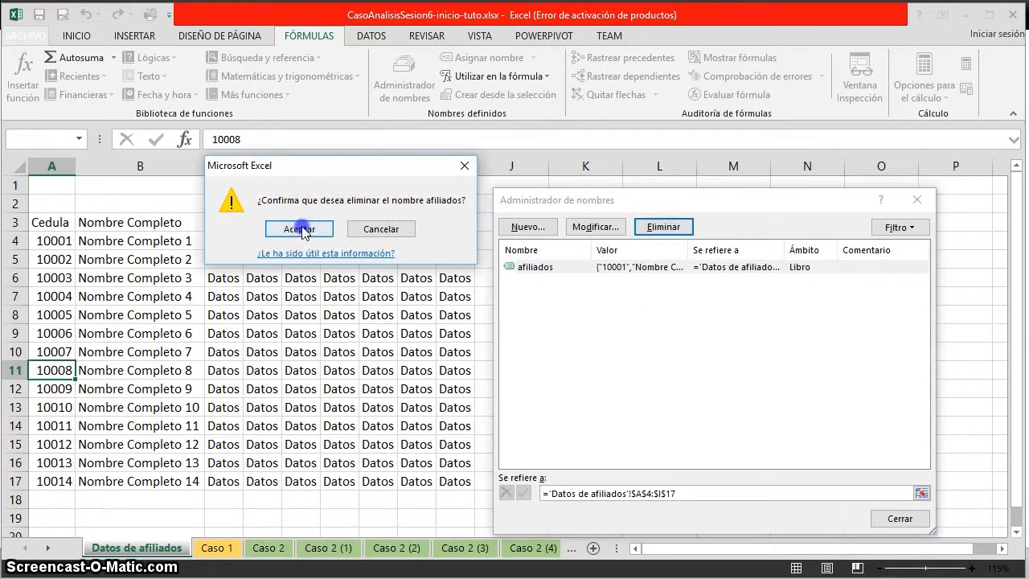
pyautogui.click(926, 205)
# - Name the member table A3:I17 Afiliados through the Name Box
pyautogui.moveTo(48, 222); pyautogui.dragTo(457, 474)
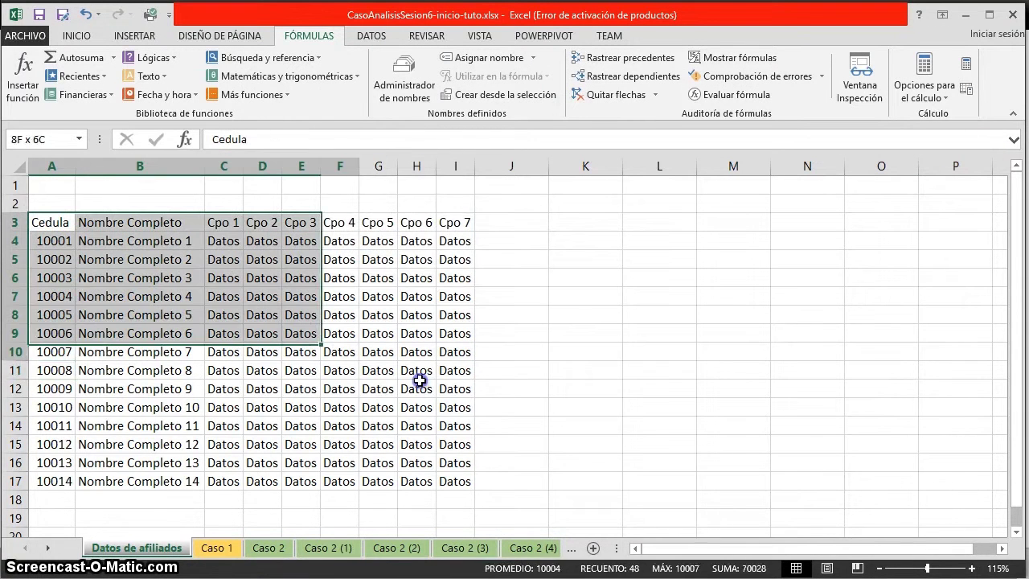
pyautogui.click(44, 141)
pyautogui.write('filiados')
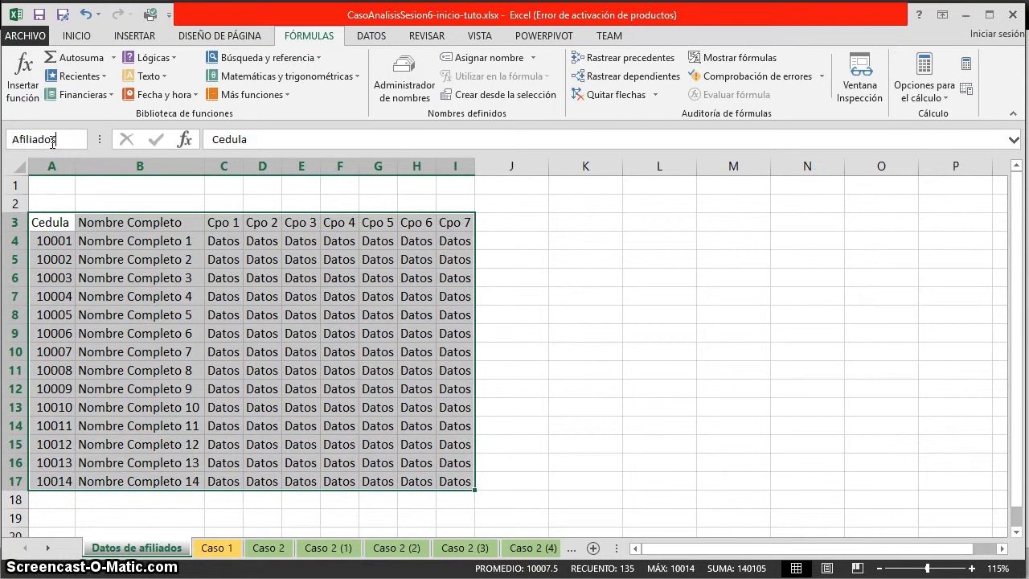
pyautogui.press('Return')
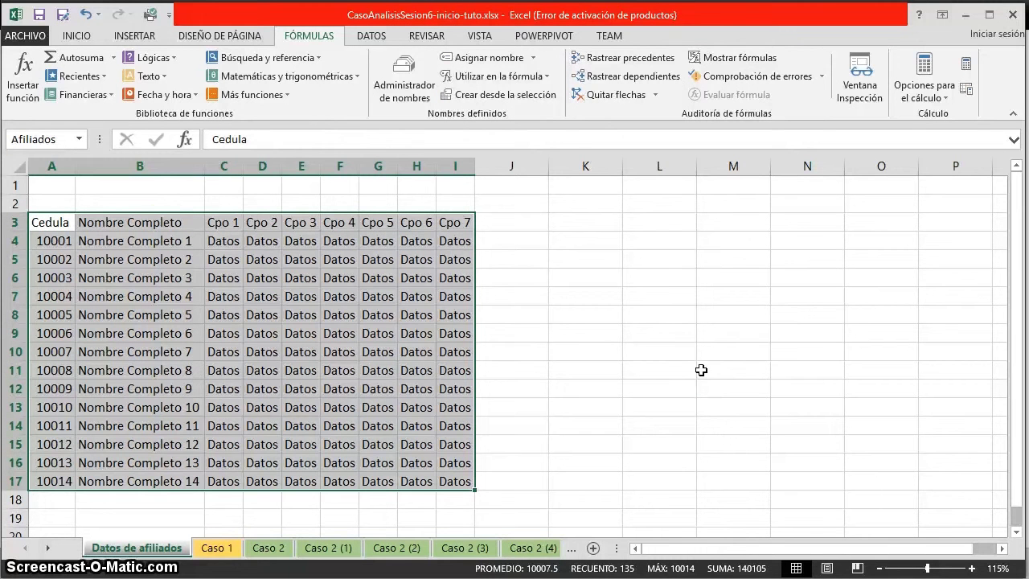
# - Return to the Caso 1 sheet and check the fine value in C2
pyautogui.click(138, 296)
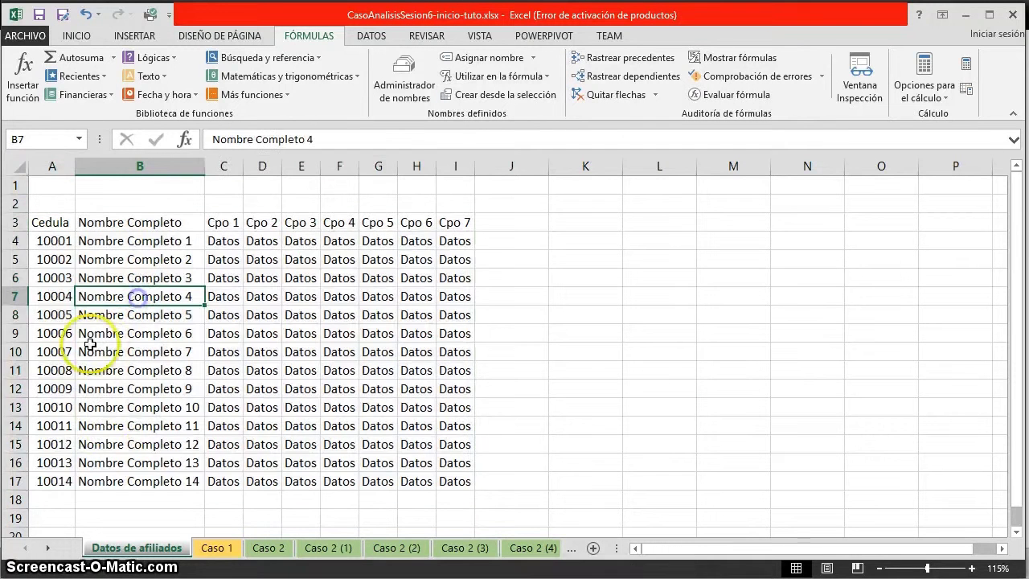
pyautogui.click(213, 548)
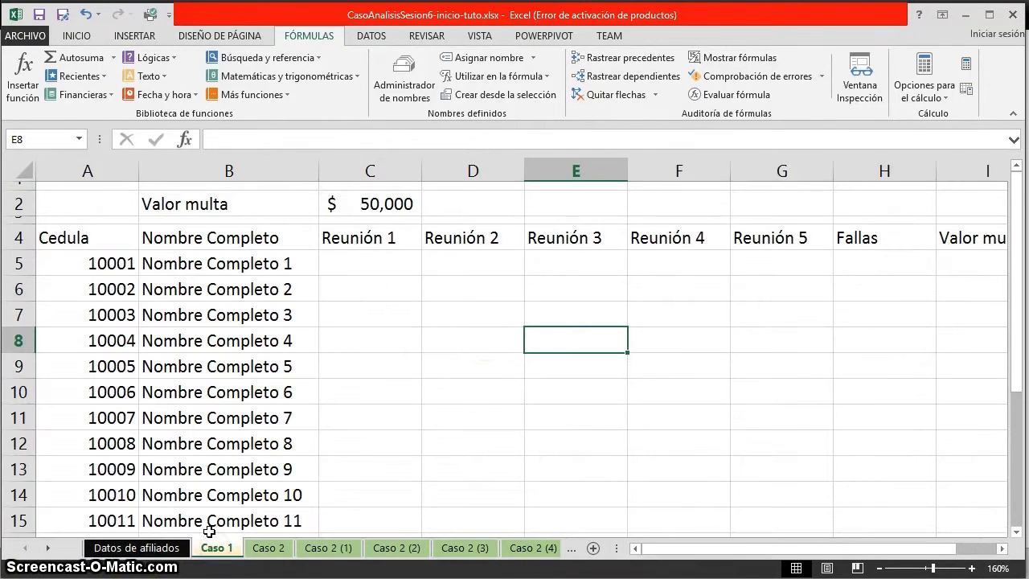
pyautogui.click(502, 344)
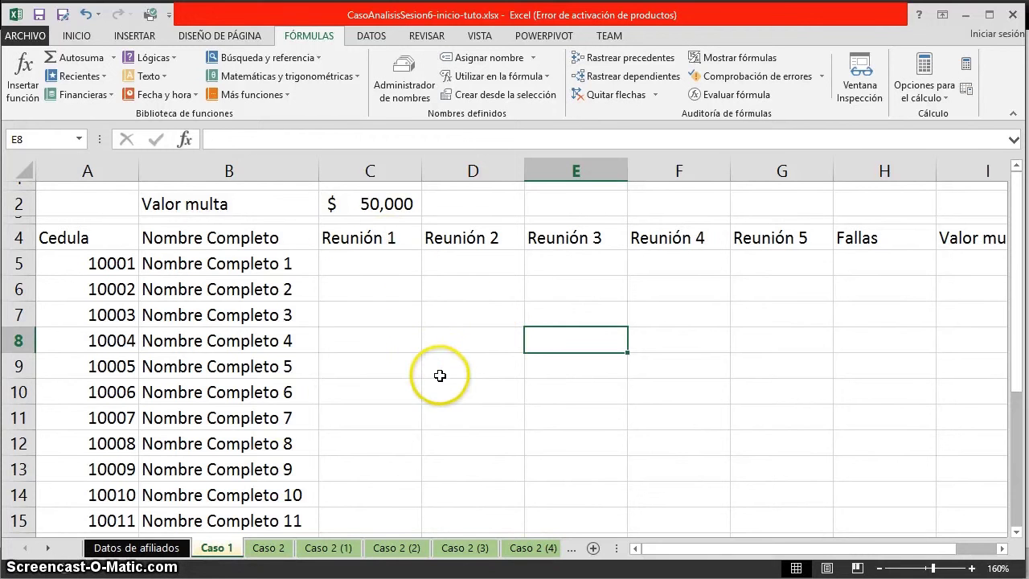
pyautogui.scroll(-2, 439, 372)
pyautogui.click(296, 201)
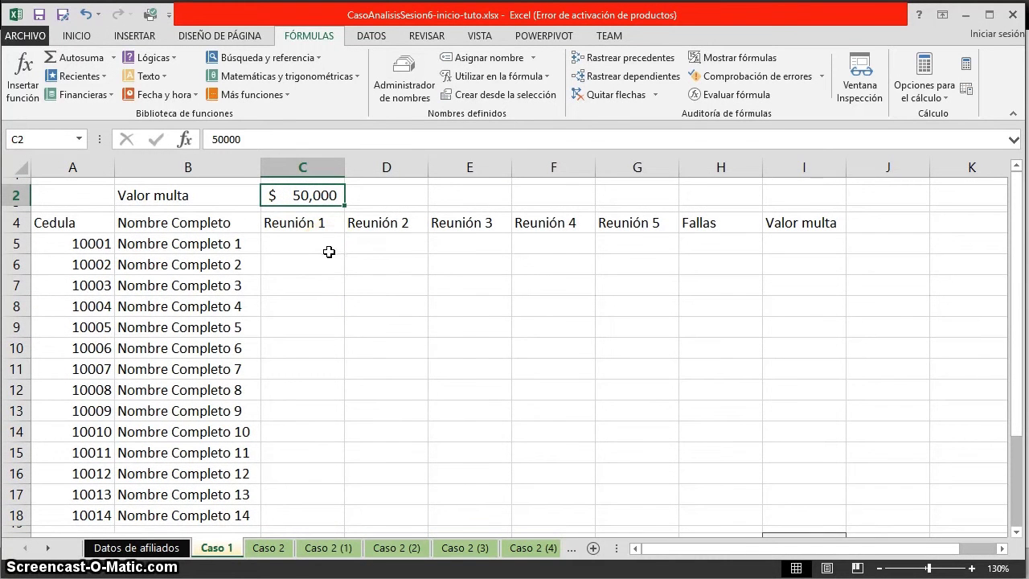
pyautogui.scroll(-1, 329, 251)
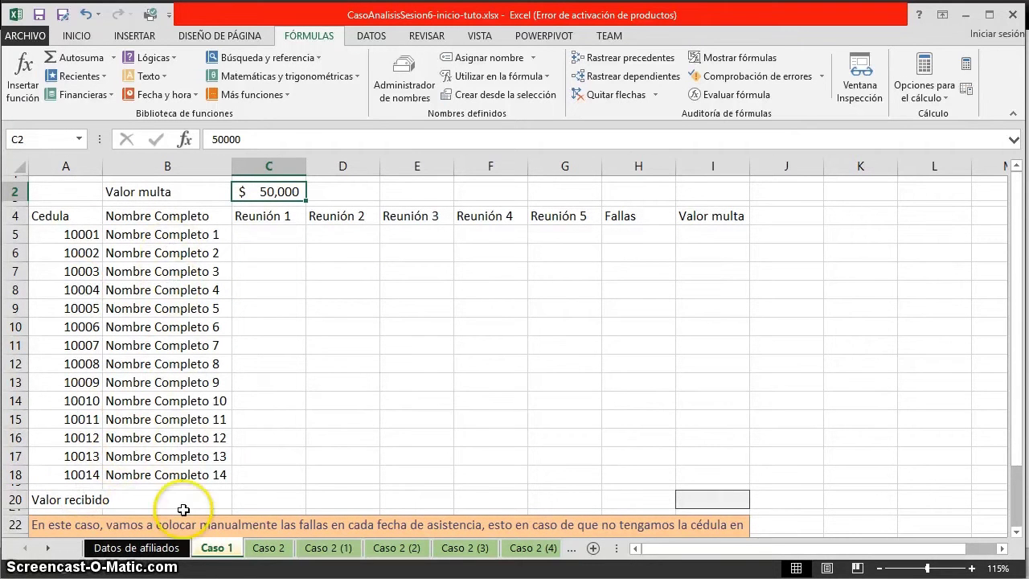
# - Review the member names, Reunión cells, Fallas column H5:H17 and first Valor multa cell
pyautogui.click(177, 363)
pyautogui.click(176, 326)
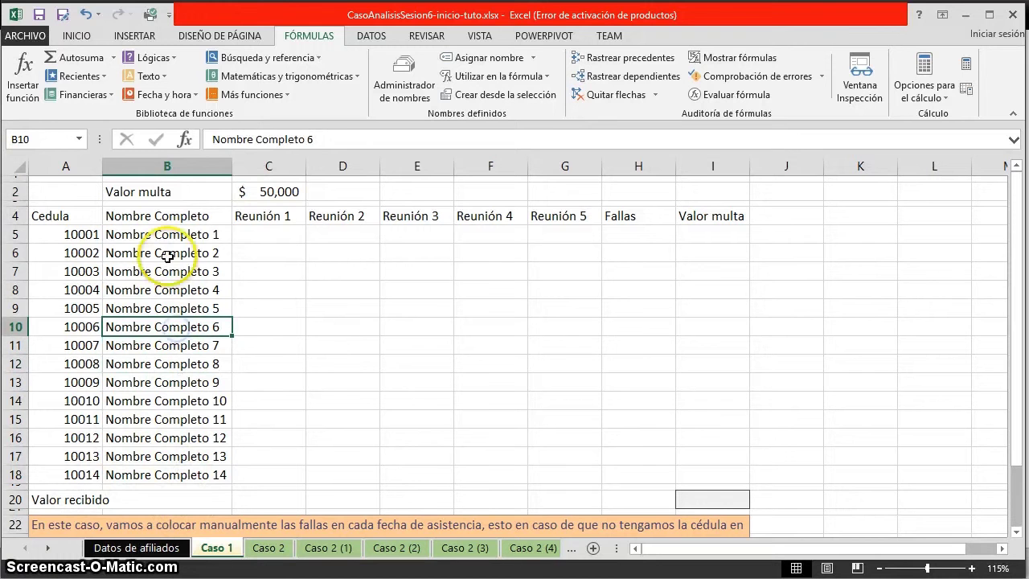
pyautogui.click(273, 235)
pyautogui.click(487, 251)
pyautogui.click(385, 321)
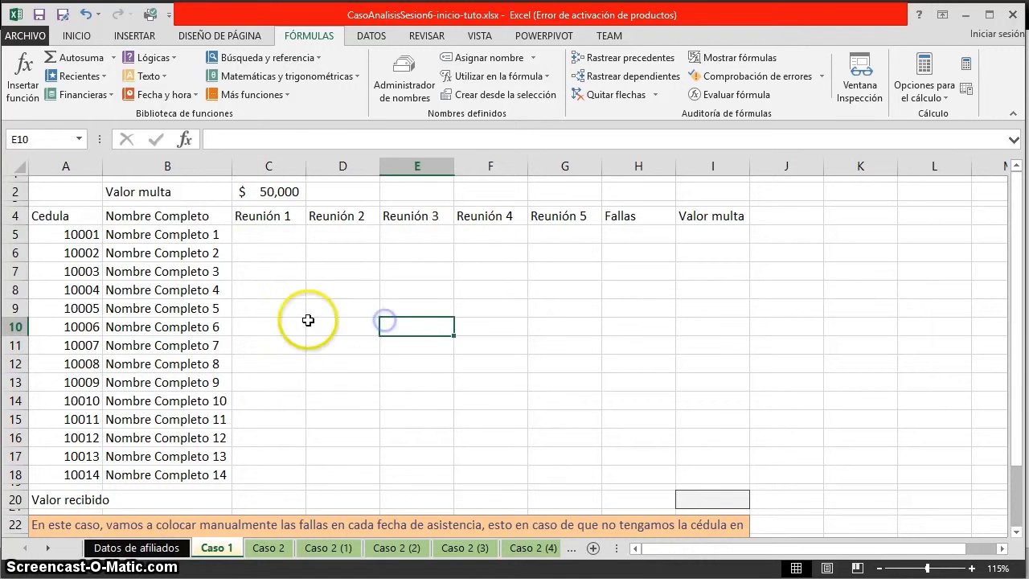
pyautogui.click(624, 235)
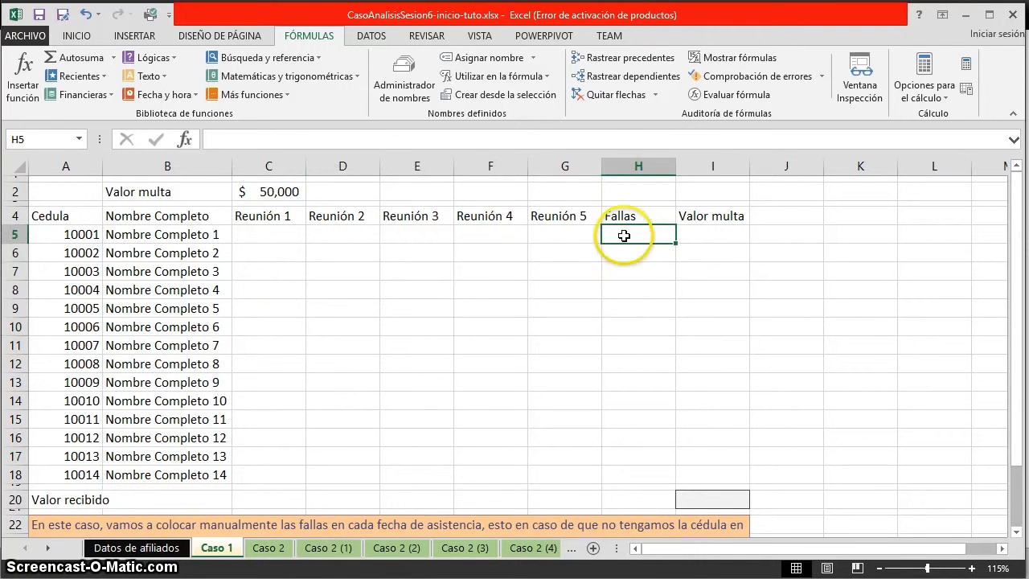
pyautogui.moveTo(624, 235); pyautogui.dragTo(624, 459)
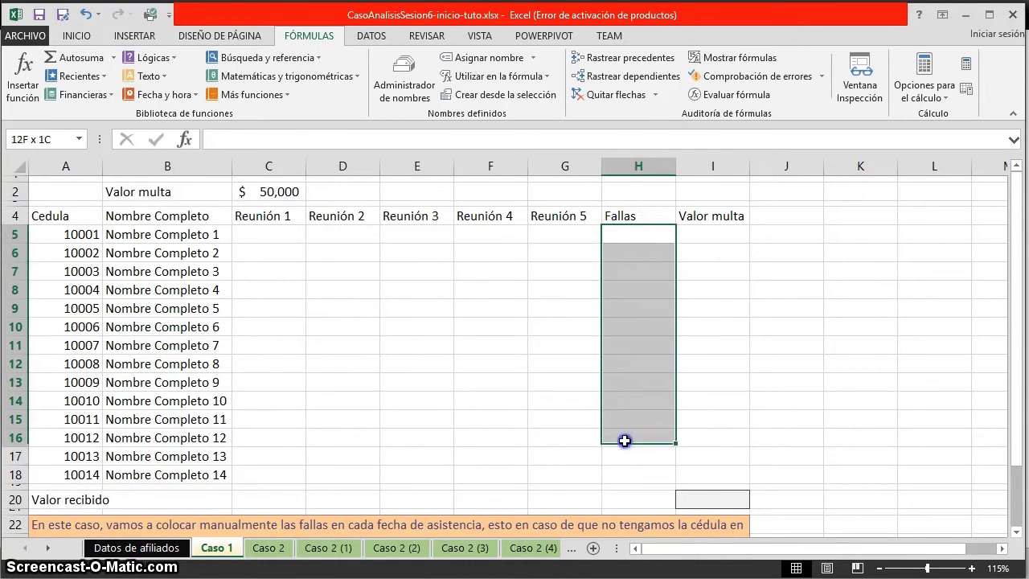
pyautogui.click(724, 234)
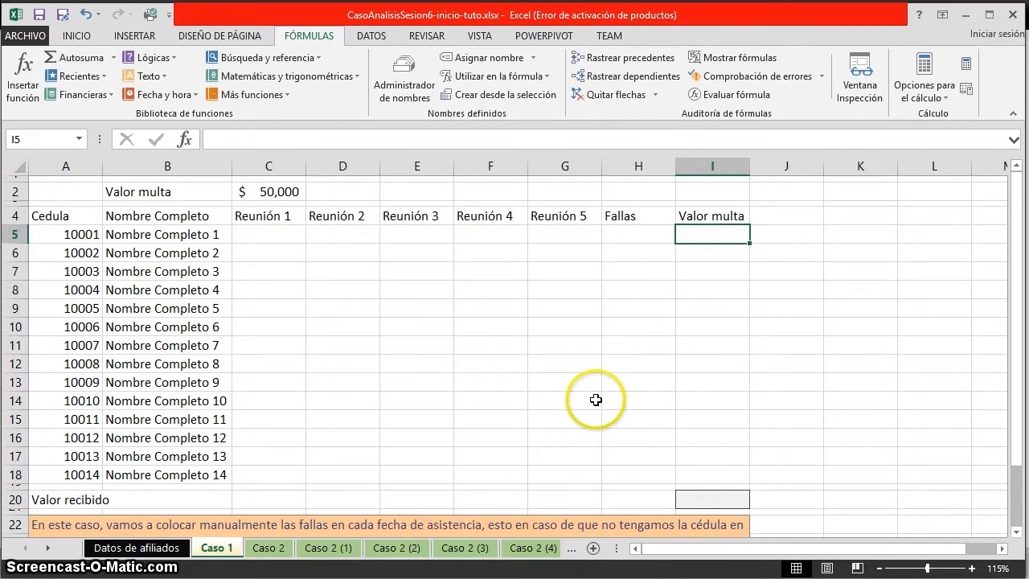
# - Read the manual-absences note in row 22
pyautogui.scroll(-1, 593, 397)
pyautogui.scroll(-2, 292, 400)
pyautogui.click(151, 405)
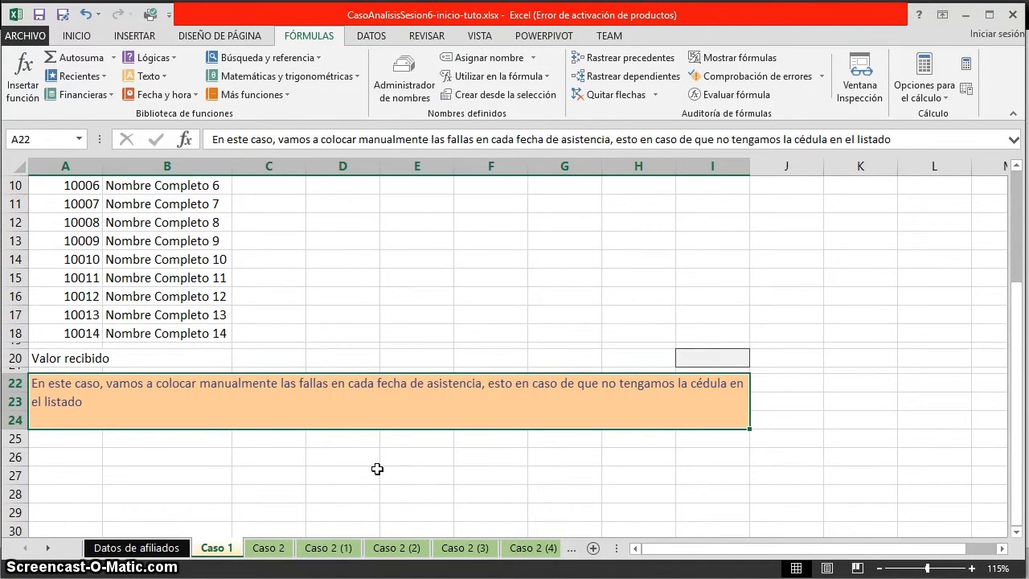
pyautogui.scroll(3, 377, 469)
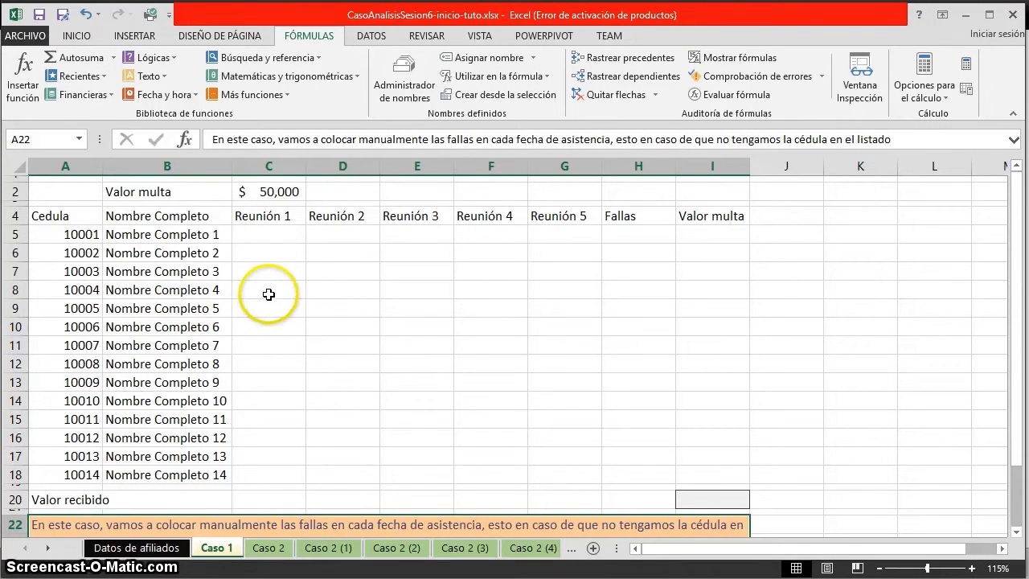
# - Mark x absences for members 7, 6 and 5, then select the stray x's in Fallas
pyautogui.click(340, 251)
pyautogui.write('x')
pyautogui.click(292, 344)
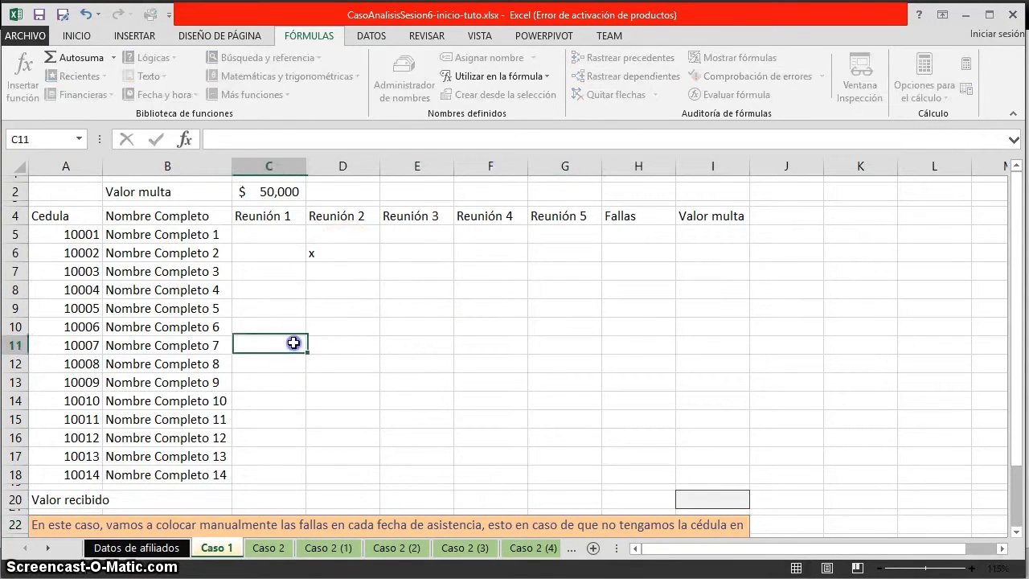
pyautogui.write('xx')
pyautogui.click(413, 305)
pyautogui.write('x')
pyautogui.click(616, 306)
pyautogui.write('x')
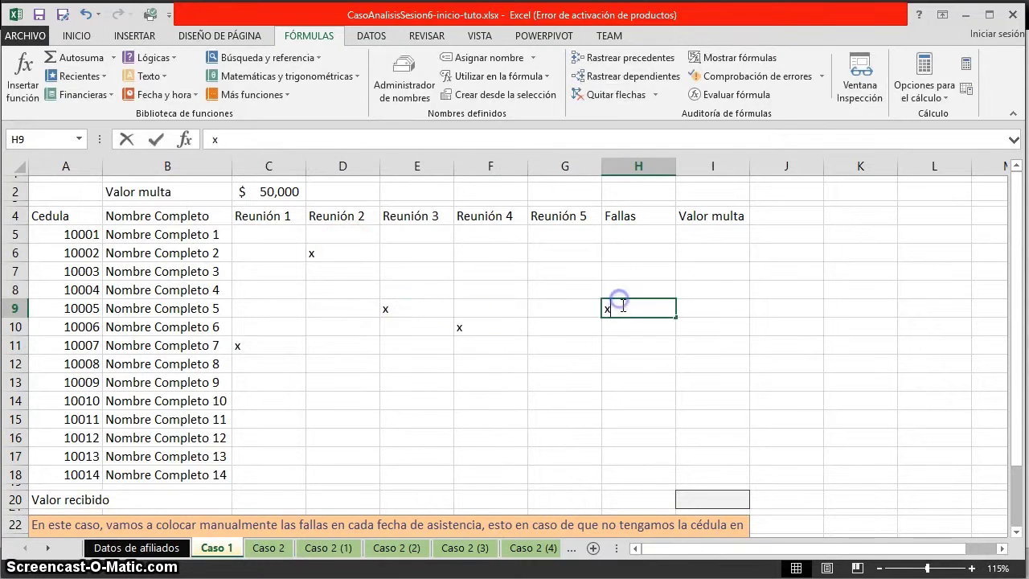
pyautogui.click(606, 277)
# - Mark further x absences for members 3, 12, 11 and 10 in Reunión 1–4
pyautogui.write('x')
pyautogui.click(488, 277)
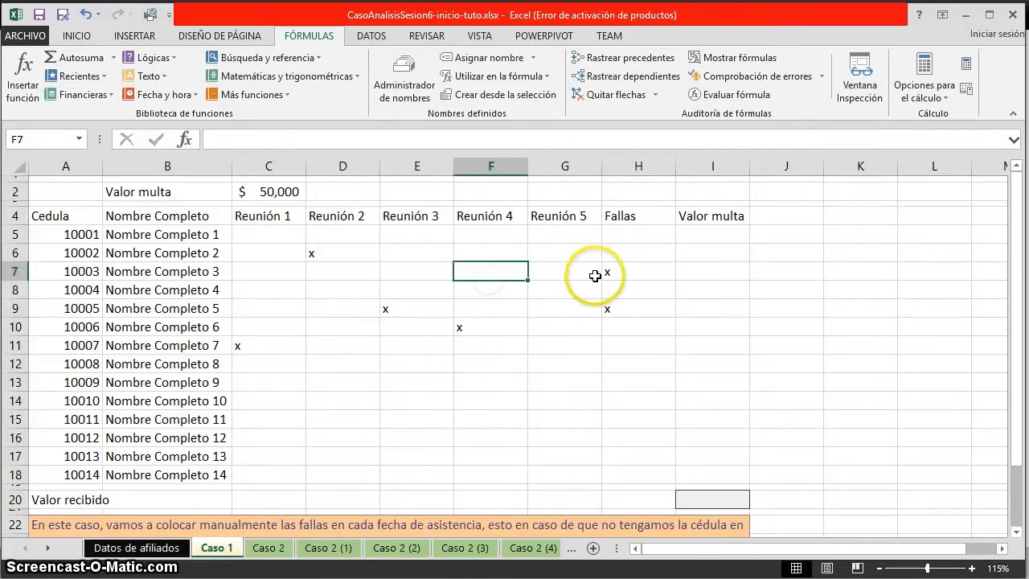
pyautogui.moveTo(603, 276)
pyautogui.mouseDown()
pyautogui.moveTo(638, 350)
pyautogui.moveTo(634, 314)
pyautogui.moveTo(576, 313)
pyautogui.mouseUp()
pyautogui.click(406, 268)
pyautogui.write('x')
pyautogui.click(336, 271)
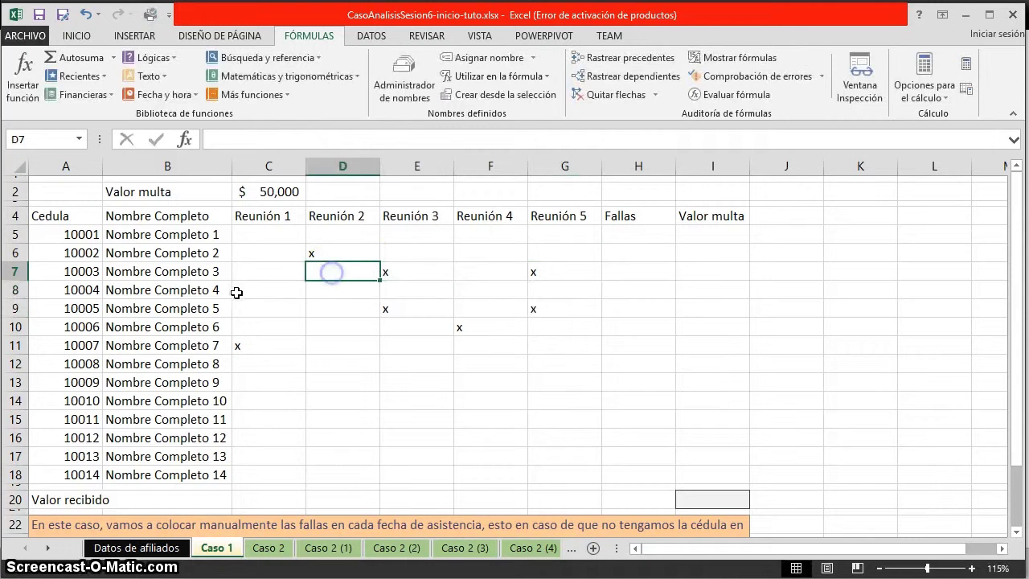
pyautogui.write('x')
pyautogui.click(265, 435)
pyautogui.write('x')
pyautogui.click(338, 420)
pyautogui.write('x')
pyautogui.click(479, 402)
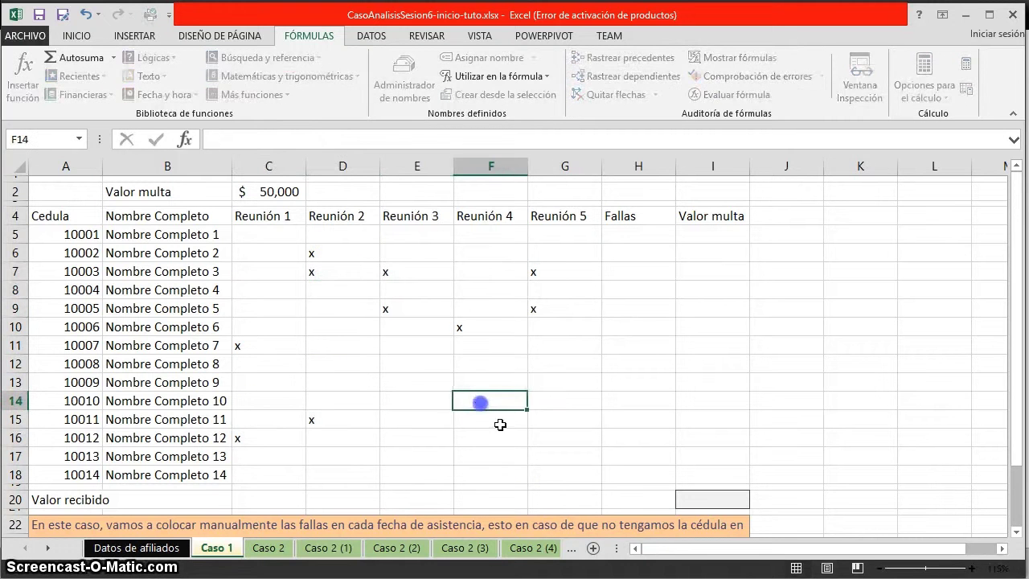
pyautogui.write('x')
pyautogui.click(568, 440)
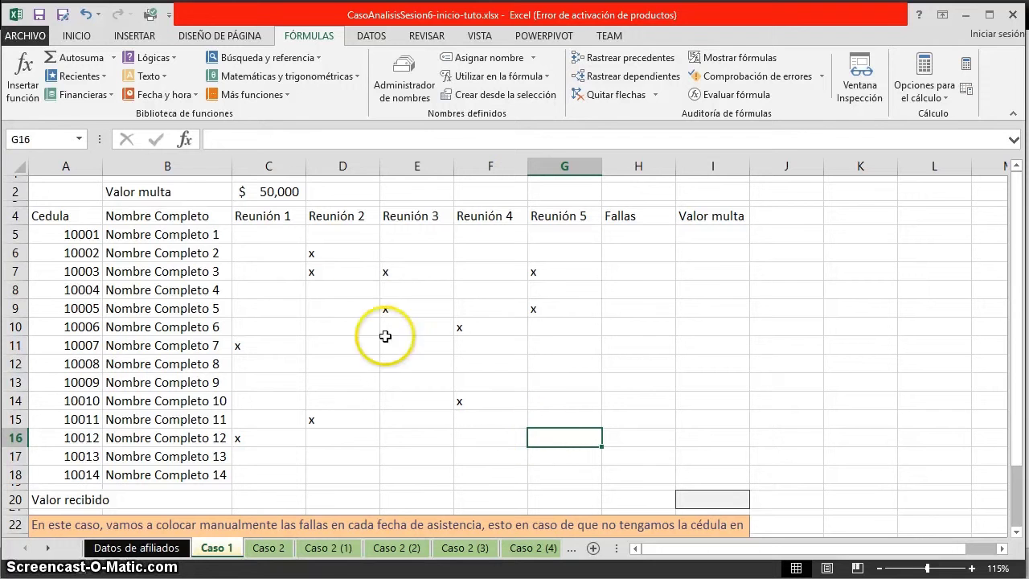
# - Try a =SUMA formula in Fallas cell H5, copy it down, then clear it
pyautogui.click(624, 235)
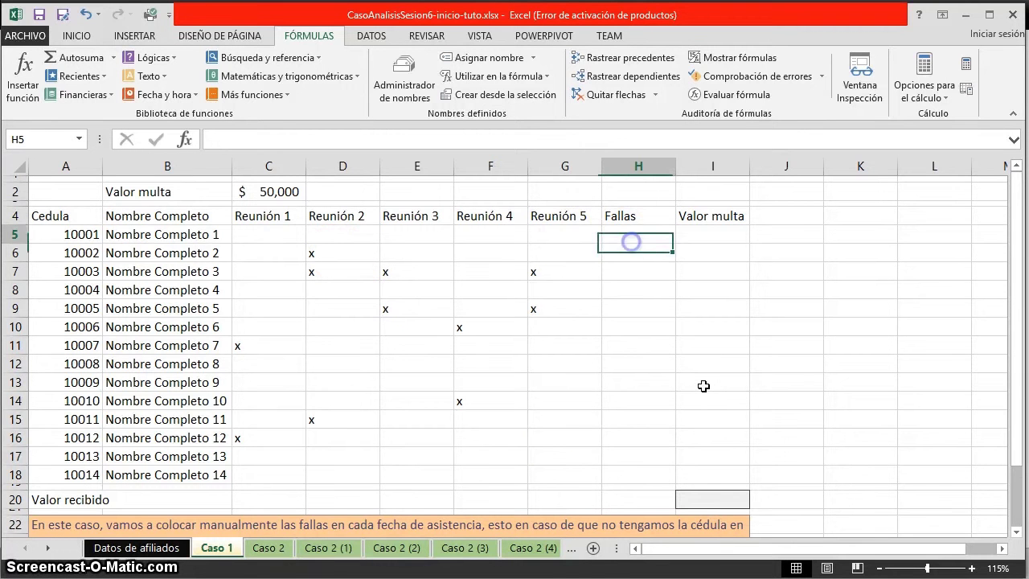
pyautogui.write('=sum')
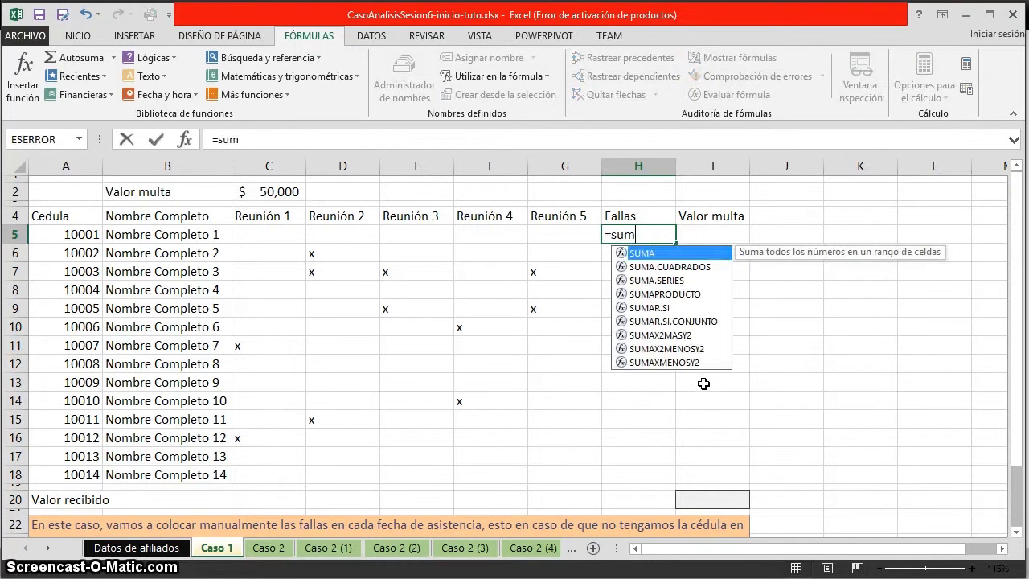
pyautogui.write('a(')
pyautogui.press('Left')
pyautogui.hotkey('shift', 'Left')
pyautogui.hotkey('shift', 'Left')
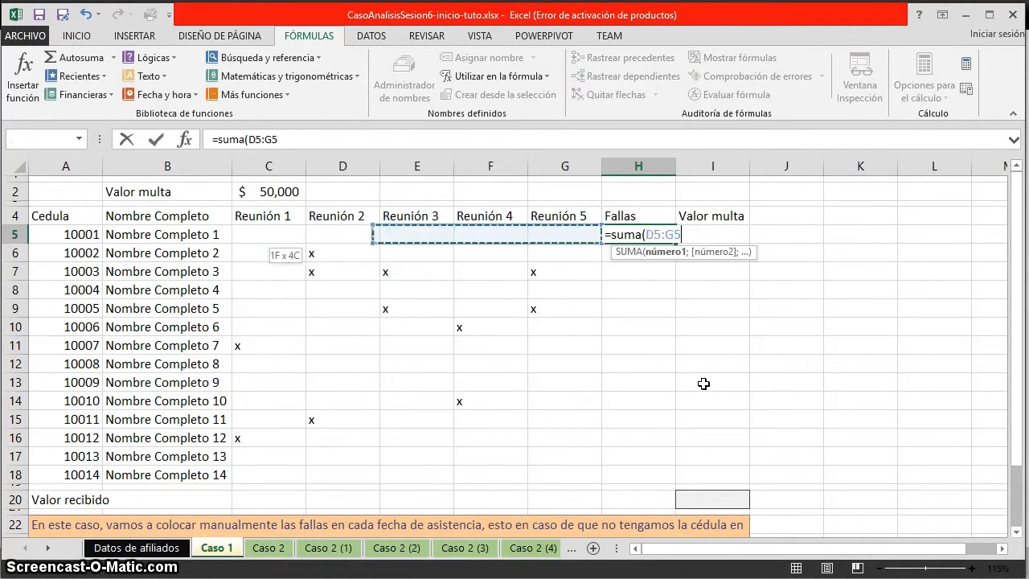
pyautogui.hotkey('shift', 'Left')
pyautogui.hotkey('shift', 'Left')
pyautogui.press('Return')
pyautogui.press('Up')
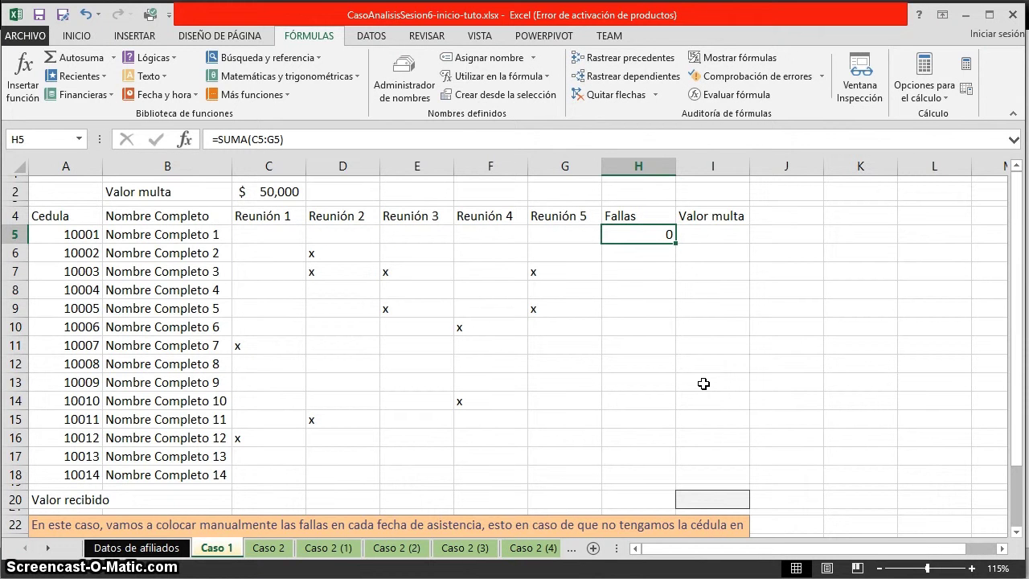
pyautogui.moveTo(675, 243); pyautogui.dragTo(678, 328)
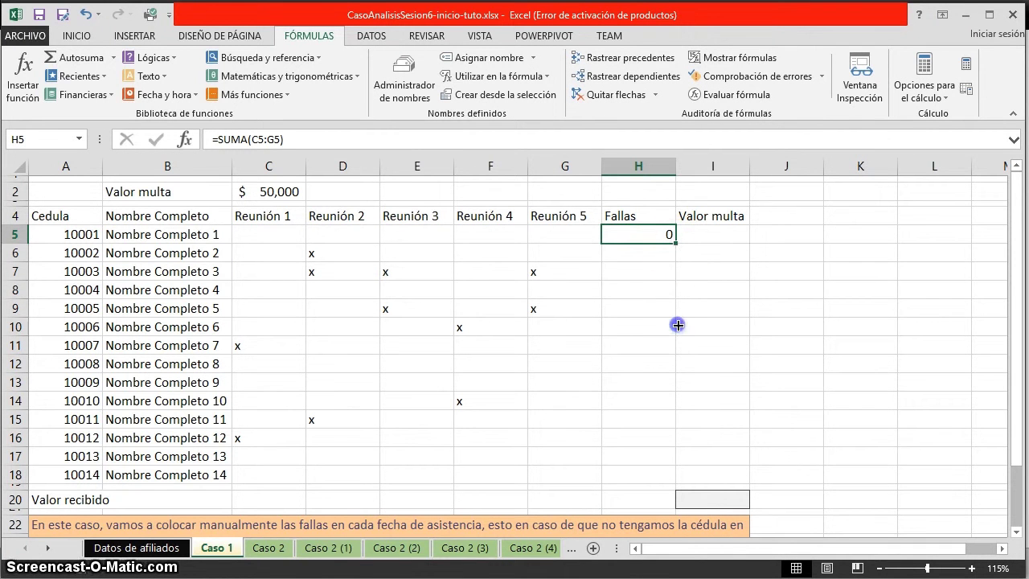
pyautogui.press('Delete')
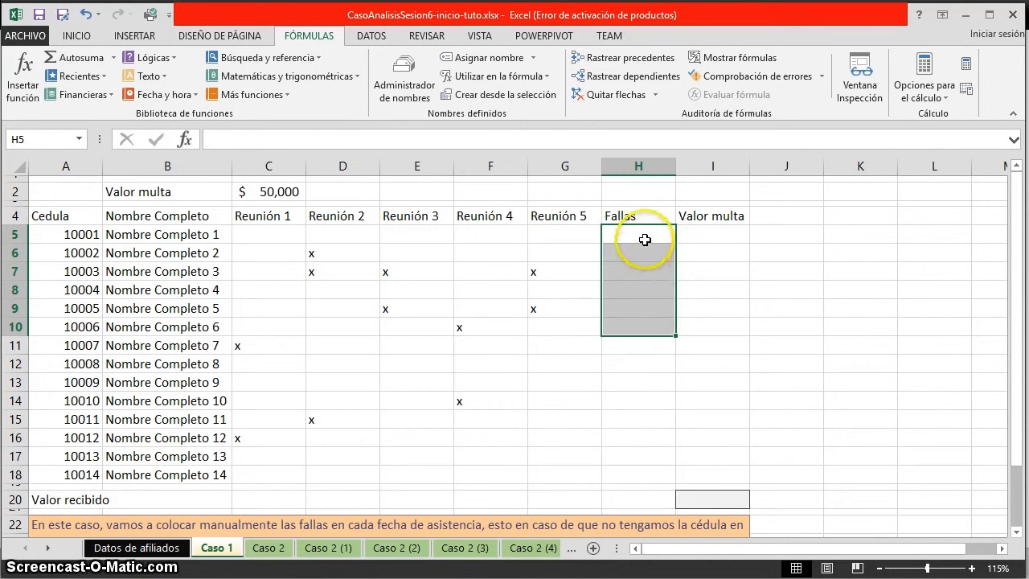
# - Start a =CONTARA formula in H5 and extend the selection to row 18, cancelling stray entries
pyautogui.click(645, 240)
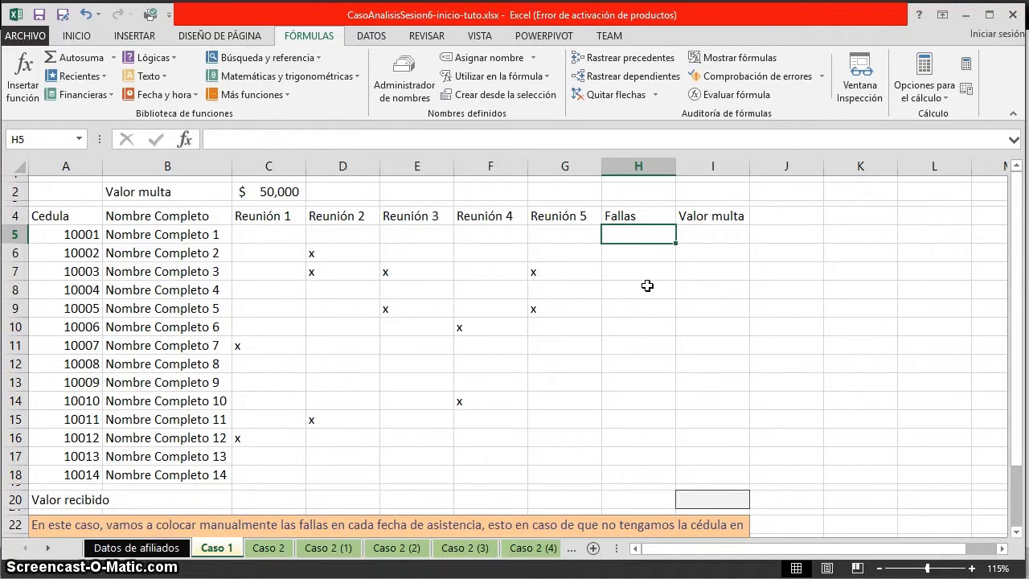
pyautogui.write('=contara')
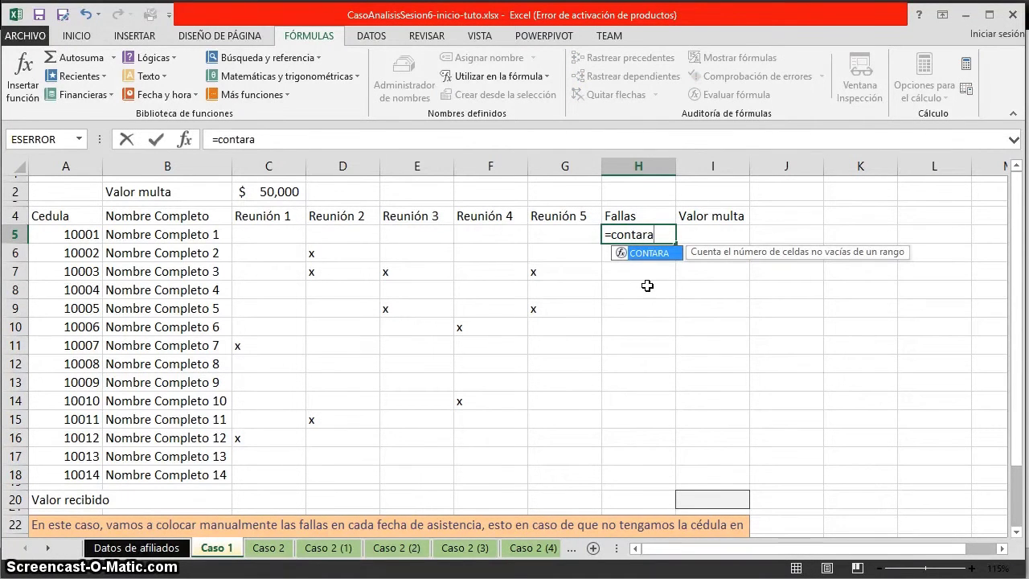
pyautogui.write('(')
pyautogui.press('Left')
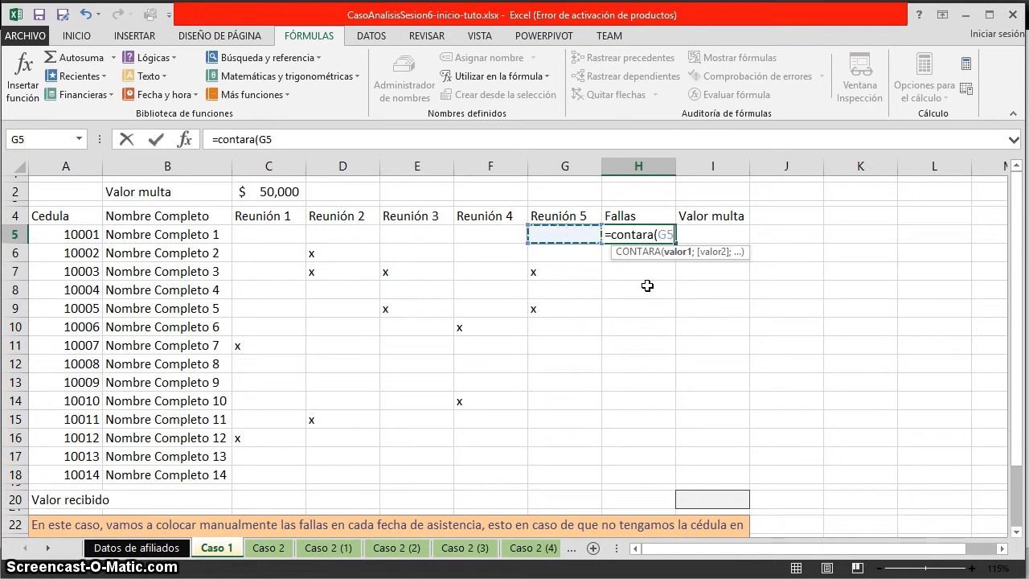
pyautogui.hotkey('shift', 'Left')
pyautogui.hotkey('shift', 'Left')
pyautogui.hotkey('shift', 'Left')
pyautogui.hotkey('shift', 'Left')
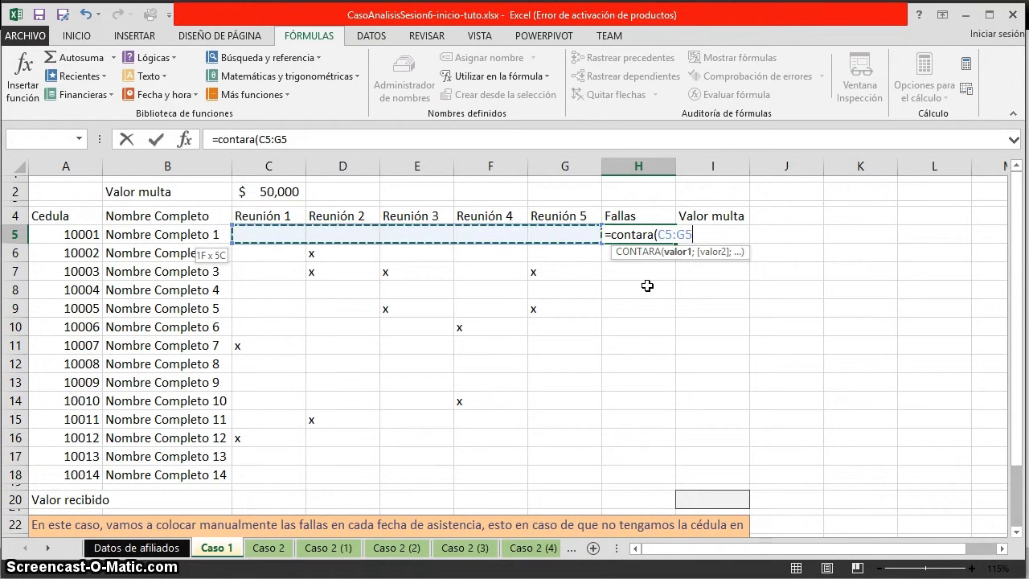
pyautogui.press('Return')
pyautogui.press('Up')
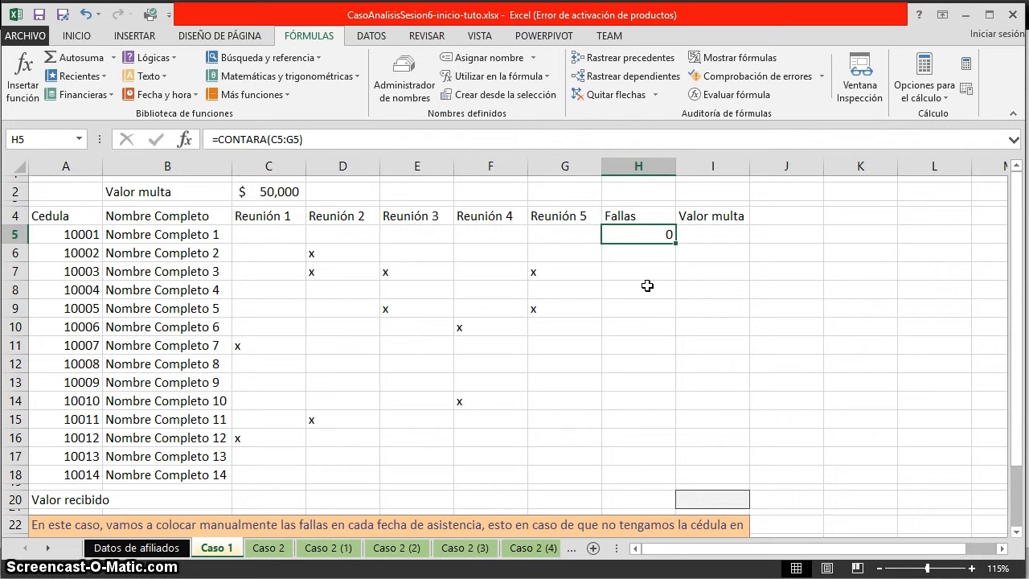
pyautogui.hotkey('shift', 'Down')
pyautogui.hotkey('shift', 'Down')
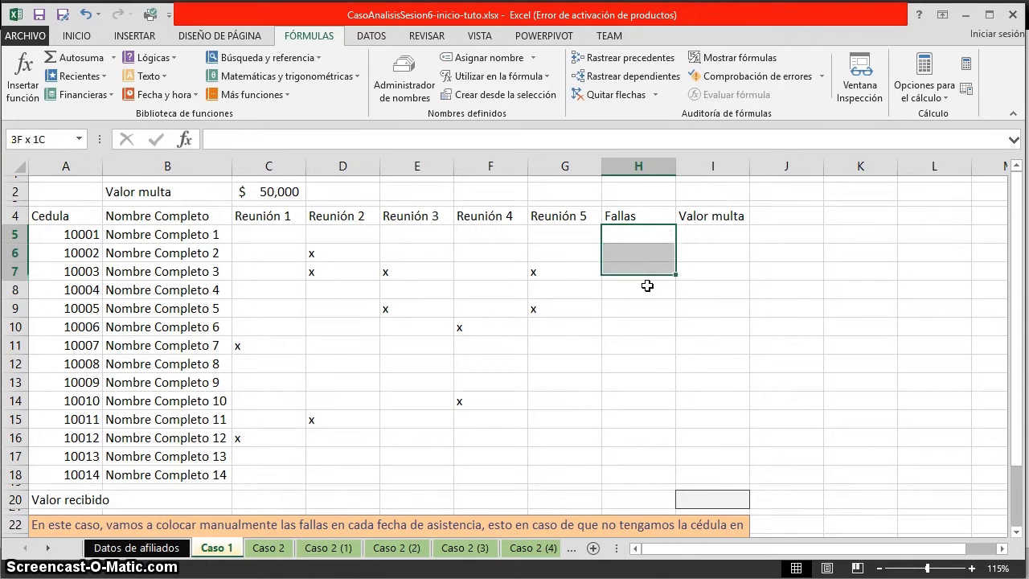
pyautogui.hotkey('shift', 'Down')
pyautogui.hotkey('shift', 'Down')
pyautogui.hotkey('shift', 'Down')
pyautogui.hotkey('shift', 'Down')
pyautogui.hotkey('shift', 'Down')
pyautogui.write(')')
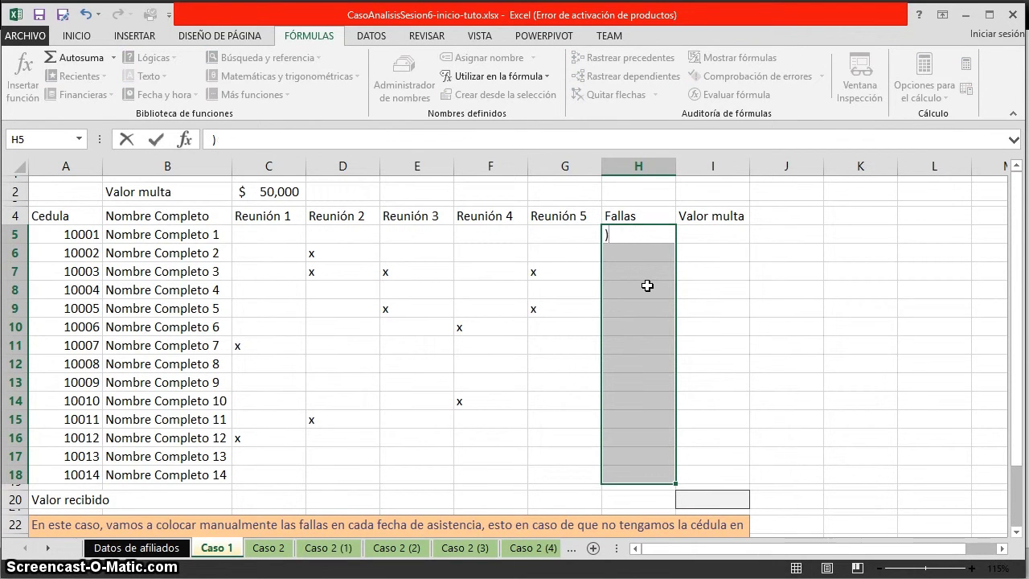
pyautogui.press('Escape')
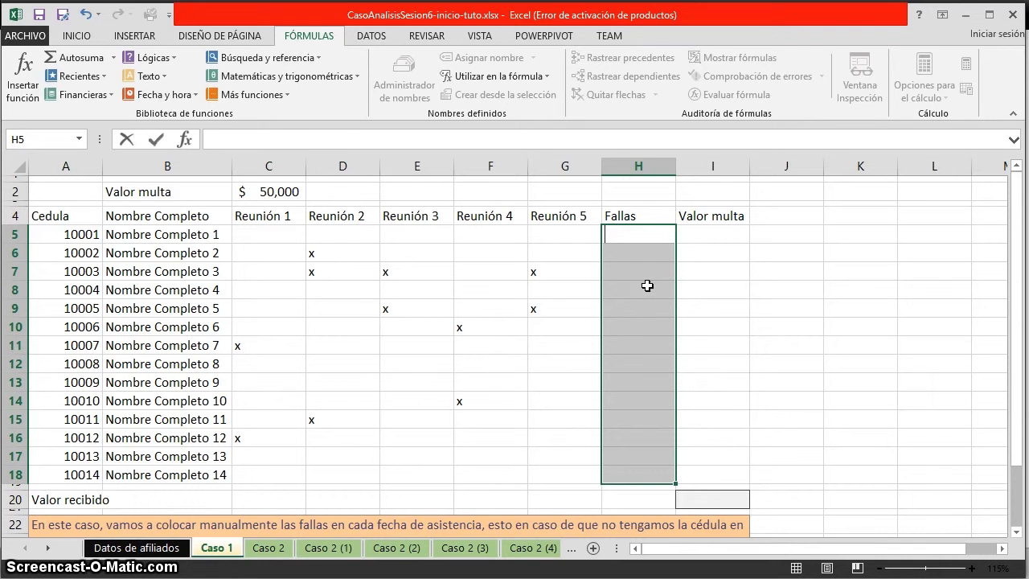
pyautogui.write('0')
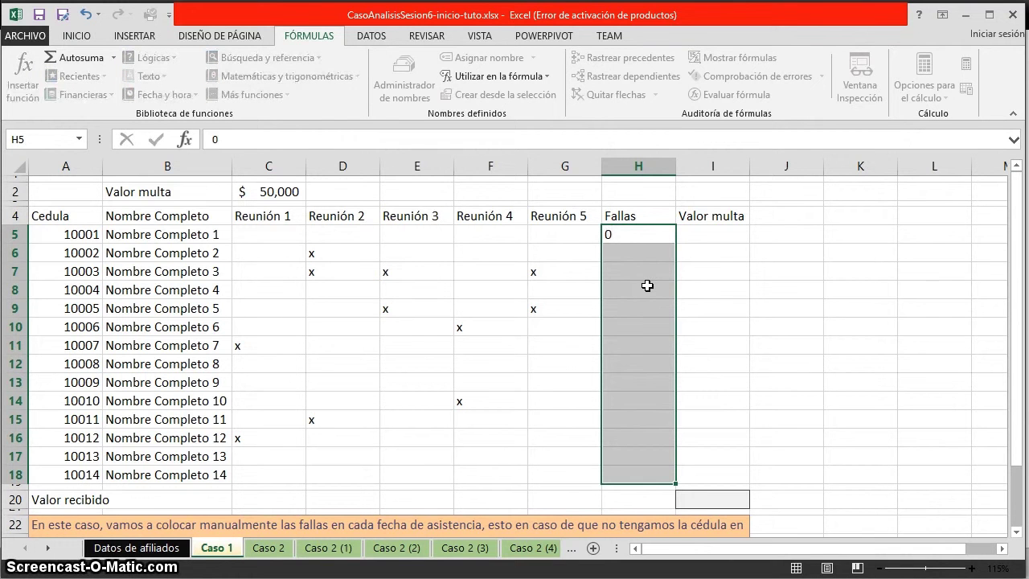
pyautogui.press('Escape')
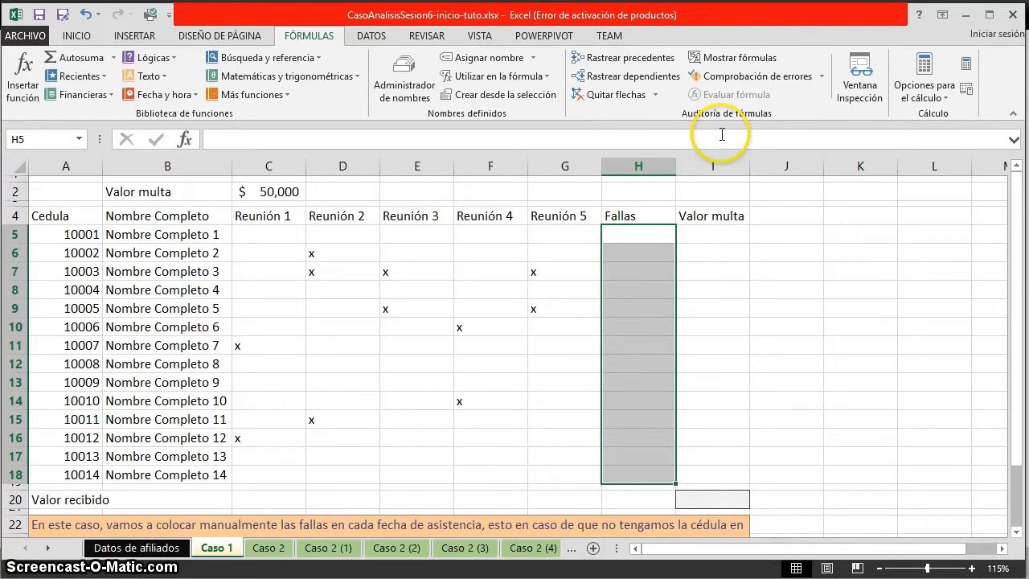
# - Fill H5:H18 with =CONTARA(C5:G5) to count each member's x marks
pyautogui.write('=contara(')
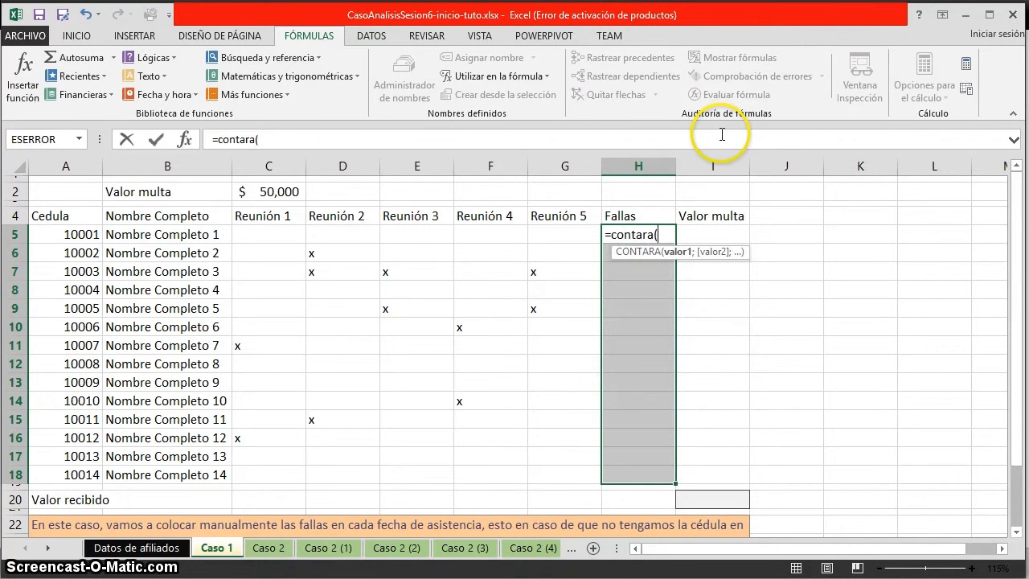
pyautogui.moveTo(565, 234); pyautogui.dragTo(237, 235)
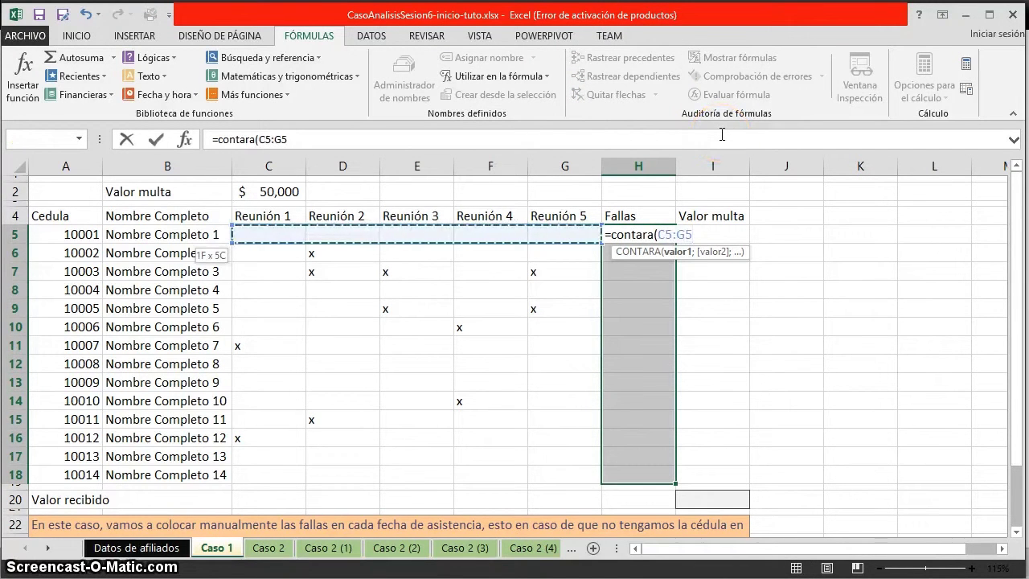
pyautogui.hotkey('ctrl', 'Return')
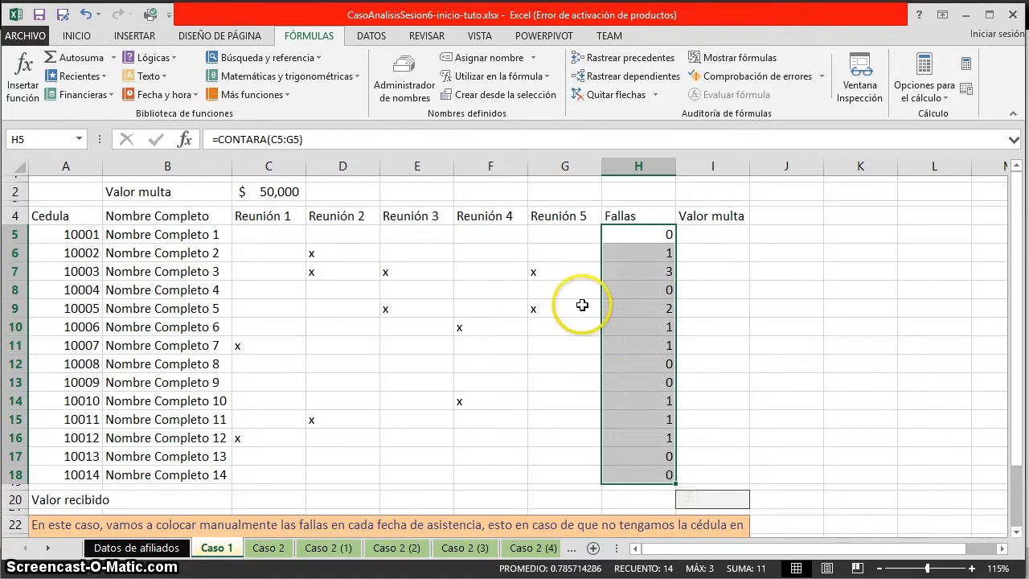
pyautogui.moveTo(269, 500); pyautogui.dragTo(611, 502)
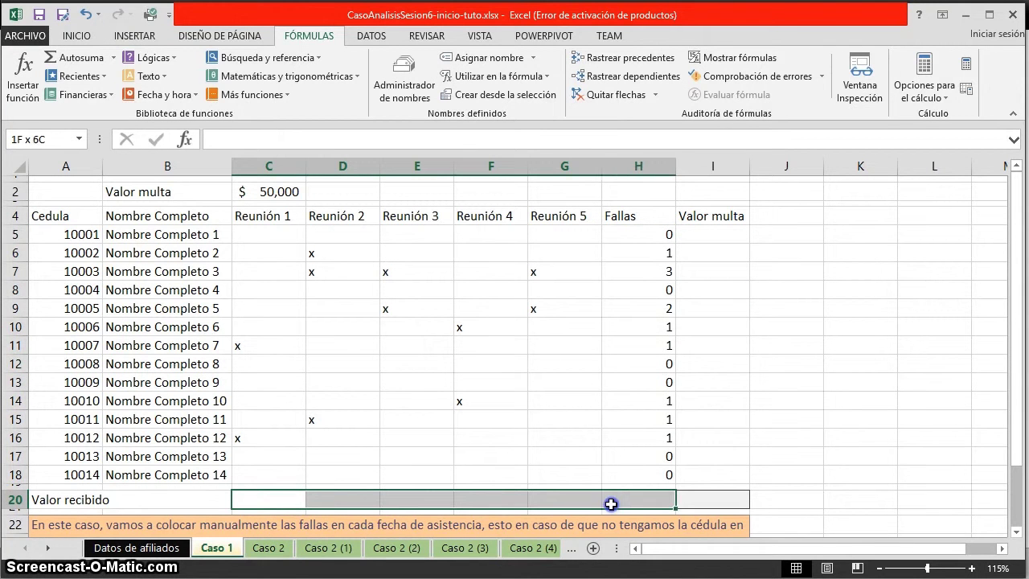
# - Fill Valor recibido C20:G20 with =CONTARA(C5:C18), giving 2, 3, 2, 2, 2
pyautogui.write('=c')
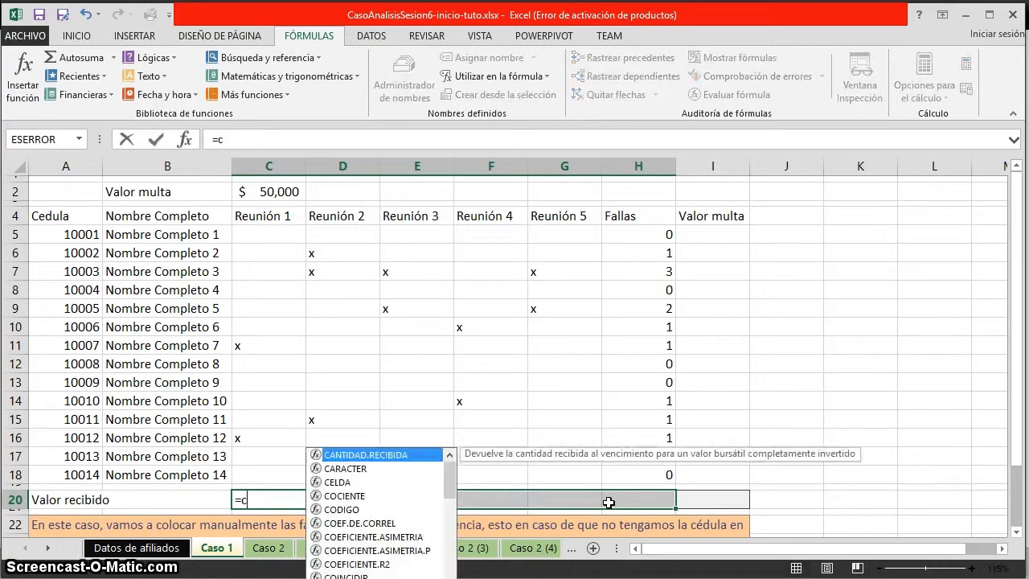
pyautogui.write('ontara(')
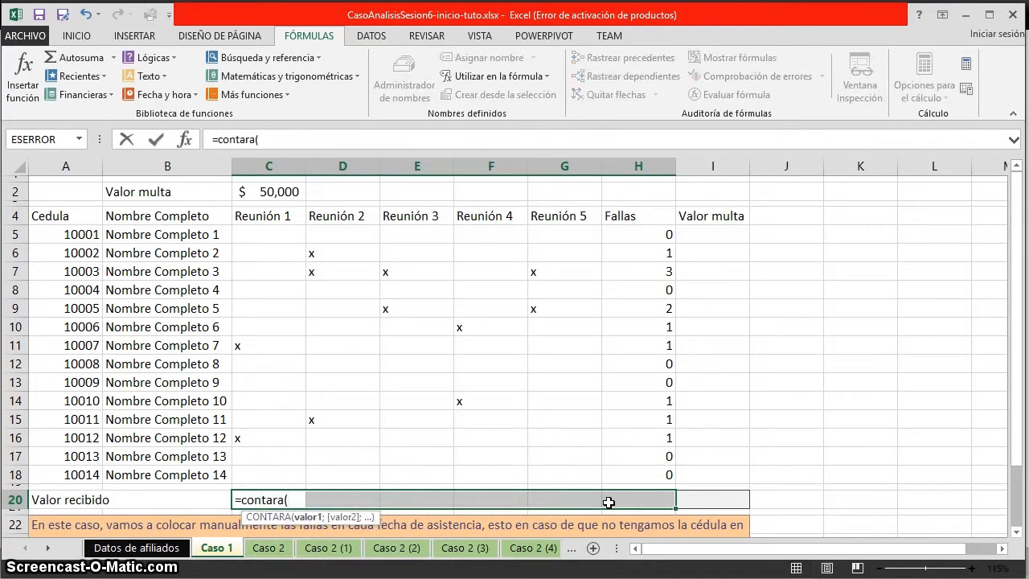
pyautogui.press('Escape')
pyautogui.moveTo(269, 499); pyautogui.dragTo(608, 502)
pyautogui.write('=contara')
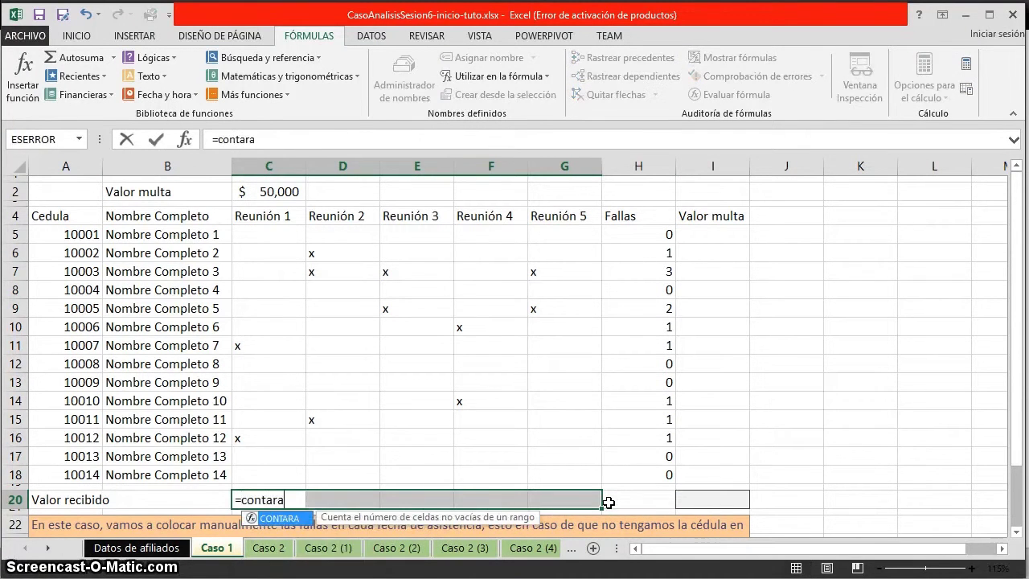
pyautogui.write('(')
pyautogui.press('Up')
pyautogui.press('Up')
pyautogui.hotkey('shift', 'Up')
pyautogui.hotkey('shift', 'Up')
pyautogui.hotkey('shift', 'Up')
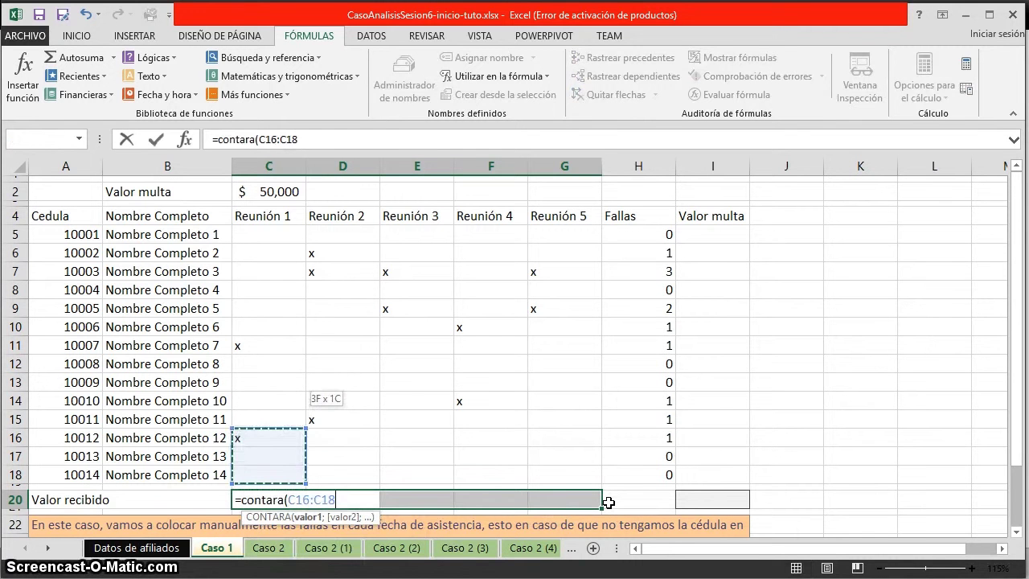
pyautogui.hotkey('shift', 'Up')
pyautogui.hotkey('shift', 'Up')
pyautogui.hotkey('shift', 'Up')
pyautogui.hotkey('shift', 'Up')
pyautogui.hotkey('shift', 'Up')
pyautogui.hotkey('ctrl', 'Return')
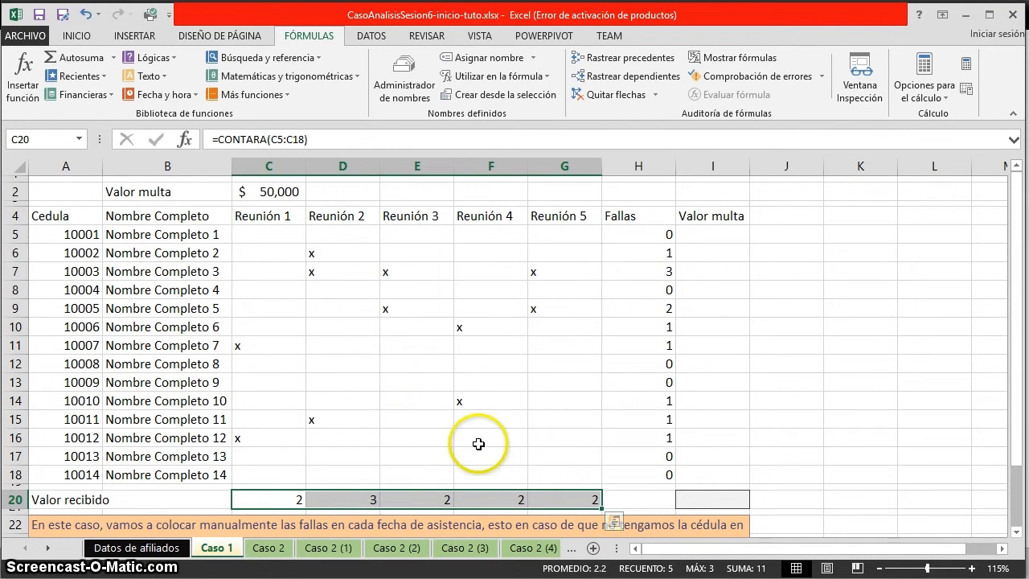
pyautogui.click(657, 321)
pyautogui.click(714, 235)
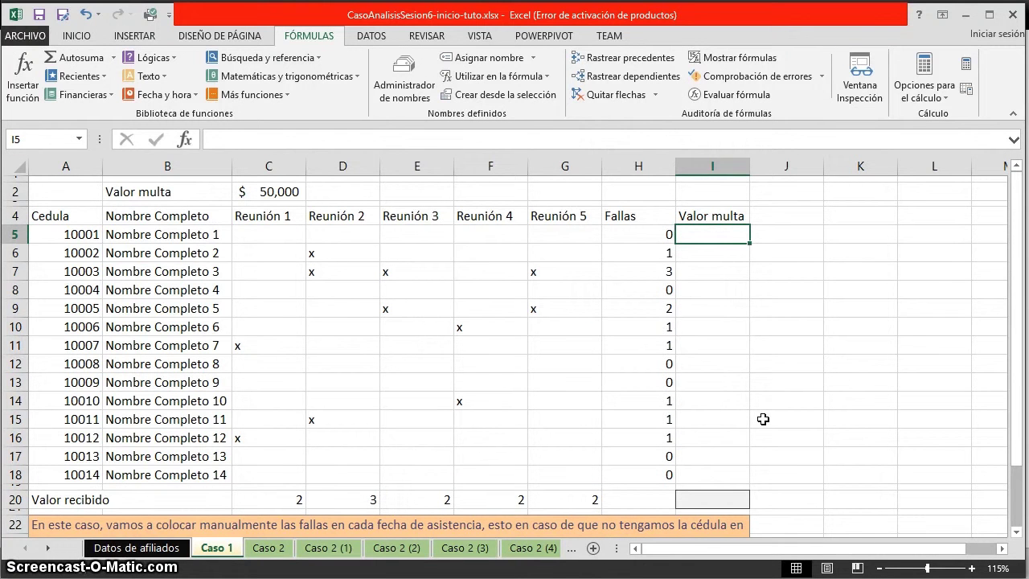
# - Name the $50,000 fine cell C2 multainicial via the Name Box
pyautogui.click(255, 192)
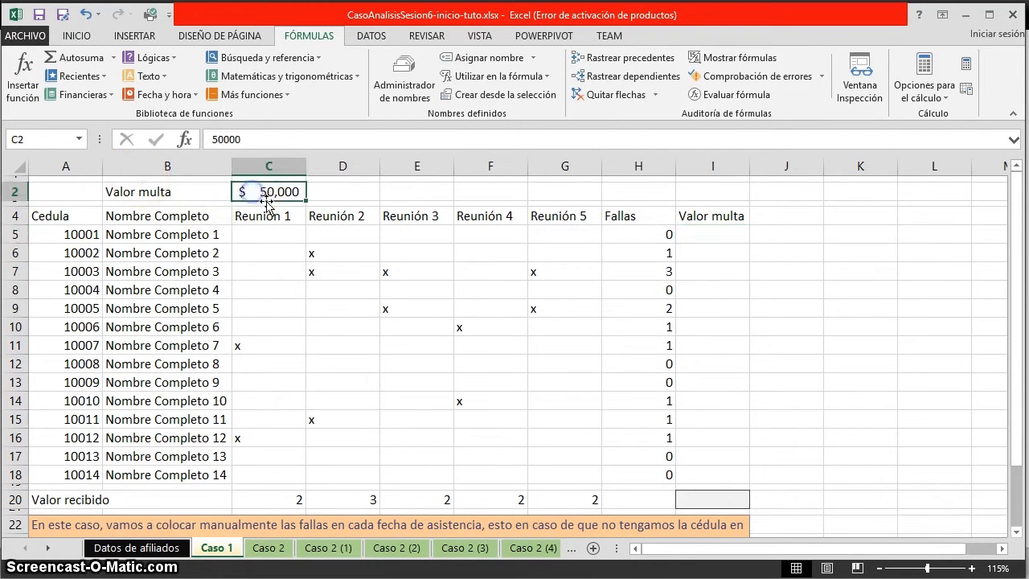
pyautogui.click(20, 138)
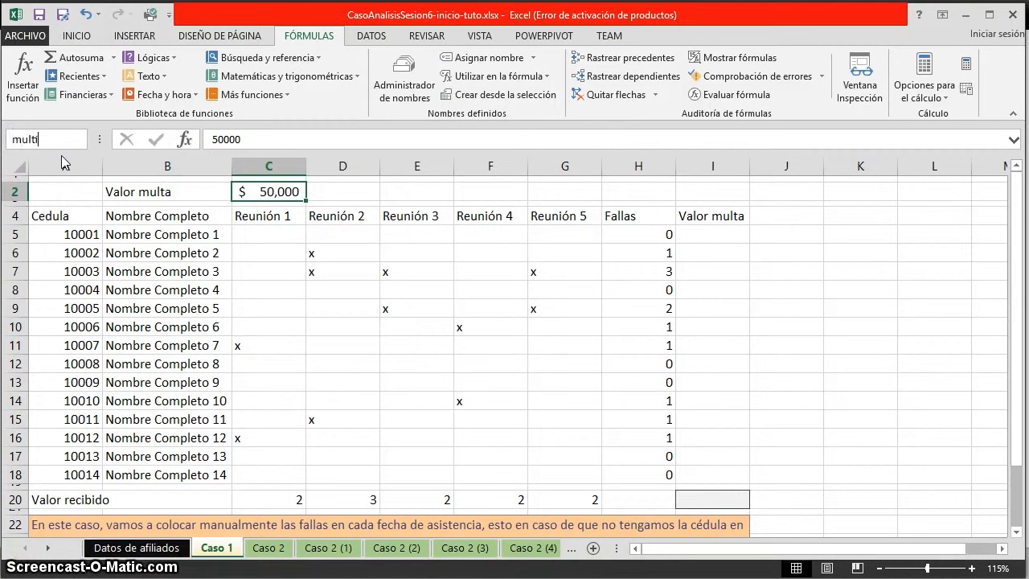
pyautogui.write('l')
pyautogui.press('Return')
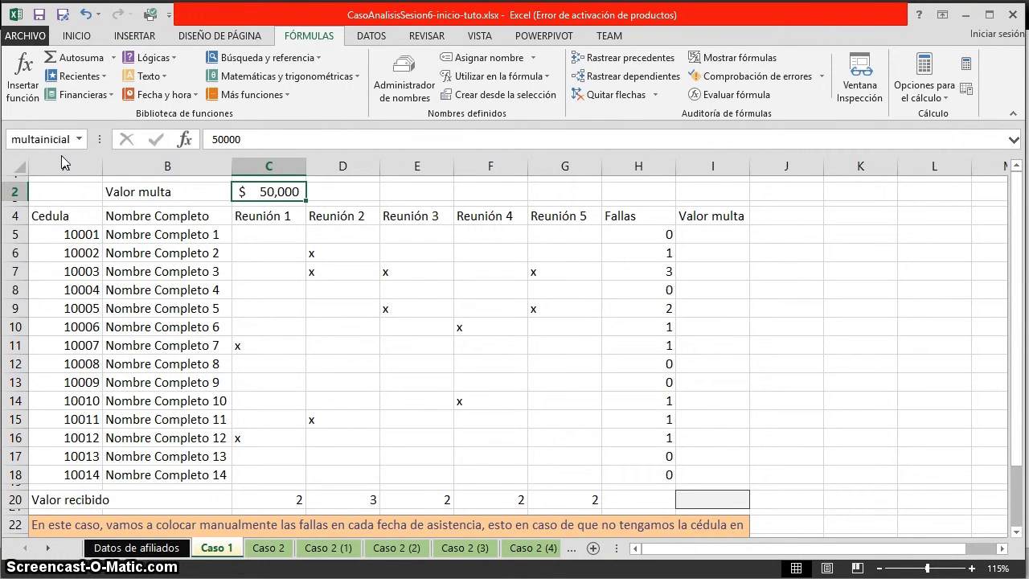
# - Check the Fallas range H5:H18 and return to Valor multa cell I5
pyautogui.click(723, 238)
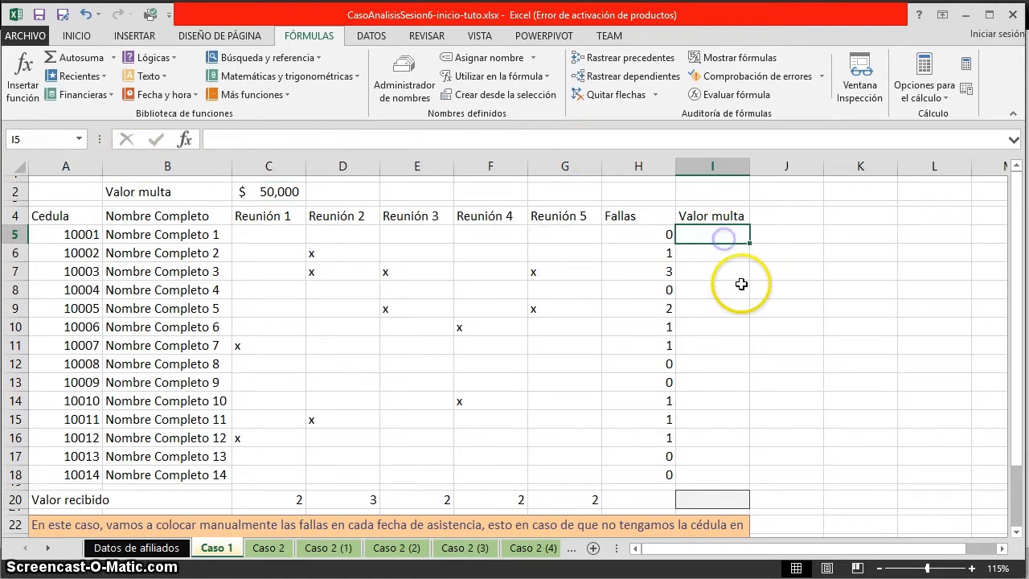
pyautogui.write('=')
pyautogui.press('Escape')
pyautogui.press('Left')
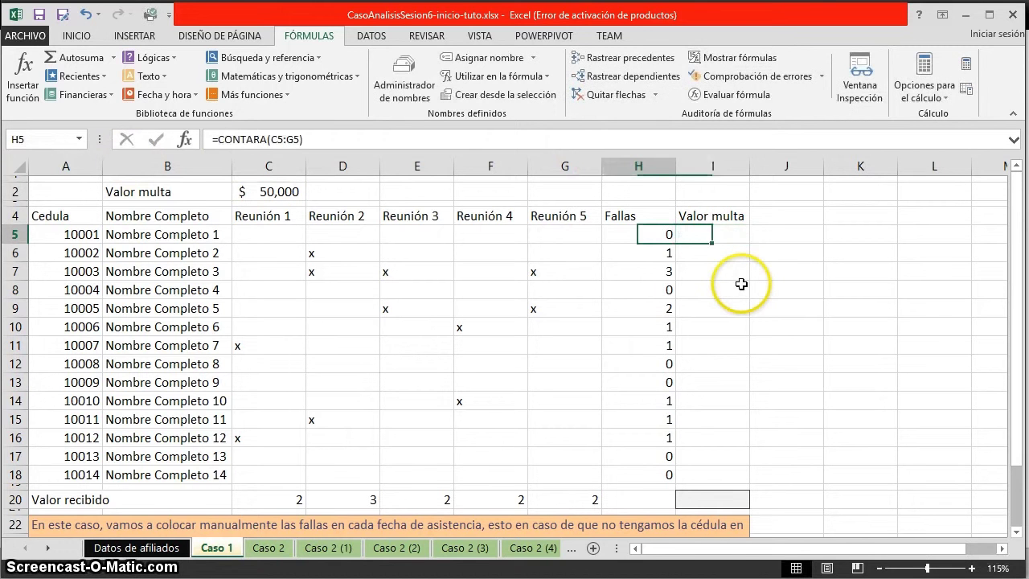
pyautogui.hotkey('ctrl', 'shift', 'Down')
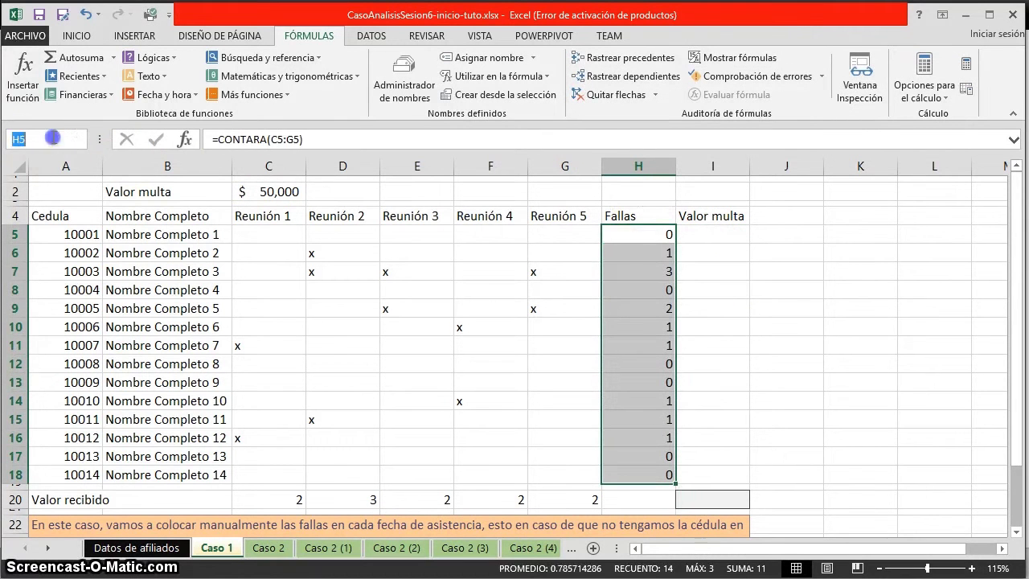
pyautogui.press('Right')
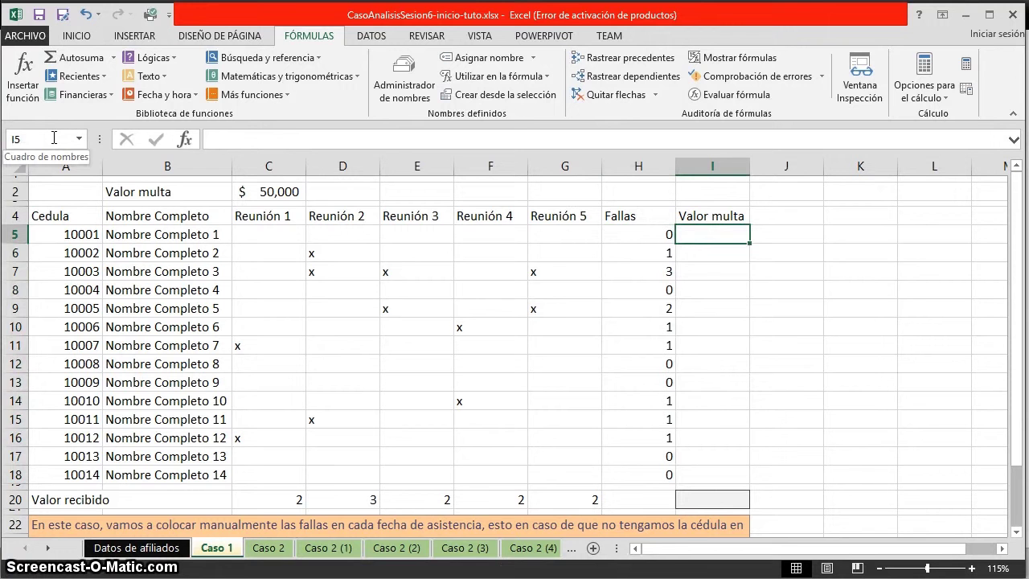
# - Fill Valor multa I5:I18 with =fallas*multainicial, inserting the name via F3
pyautogui.hotkey('shift', 'Down')
pyautogui.hotkey('shift', 'Down')
pyautogui.hotkey('shift', 'Down')
pyautogui.hotkey('shift', 'Down')
pyautogui.hotkey('shift', 'Down')
pyautogui.hotkey('shift', 'Down')
pyautogui.hotkey('shift', 'Down')
pyautogui.hotkey('shift', 'Down')
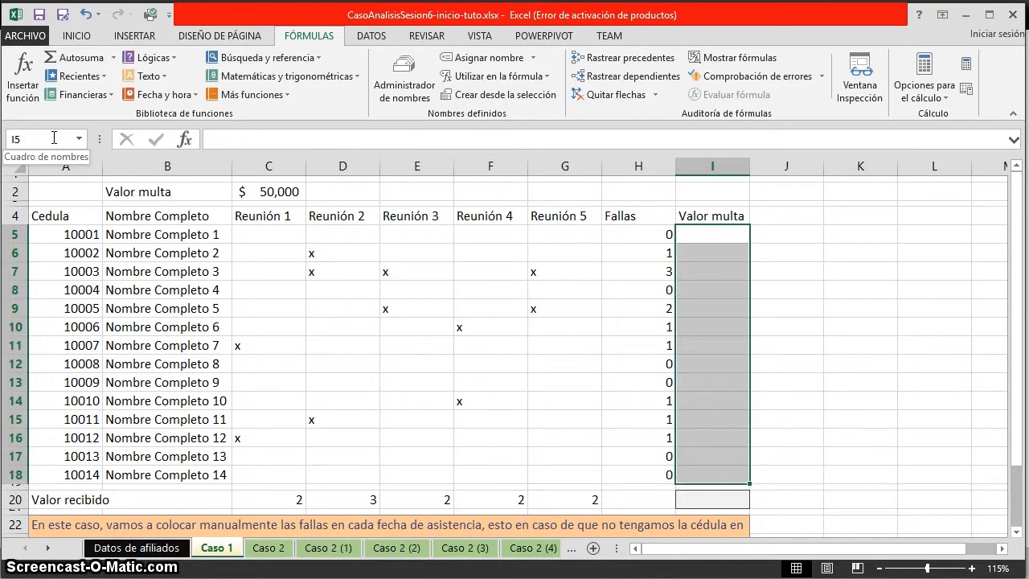
pyautogui.write('=fallas')
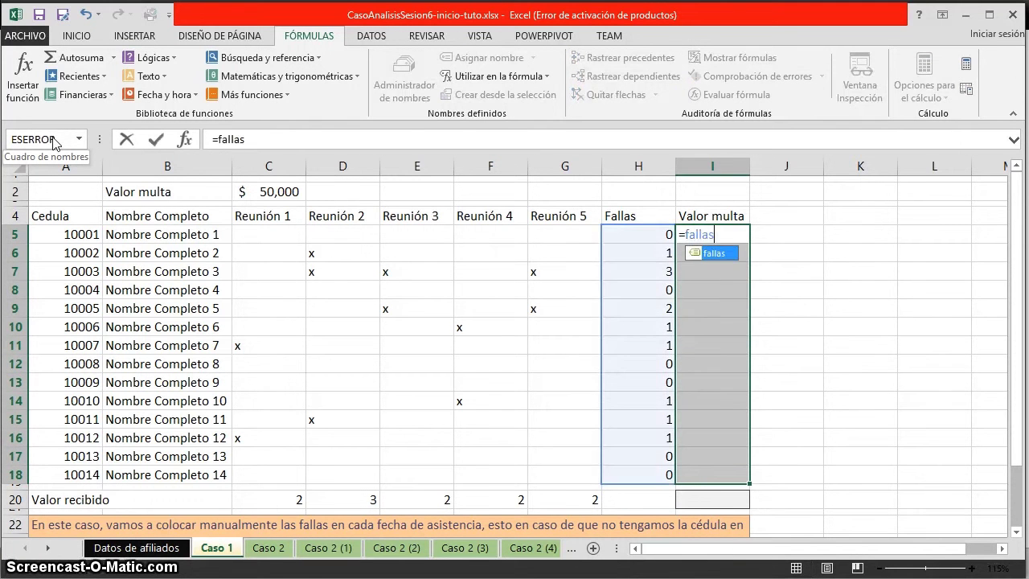
pyautogui.write('*')
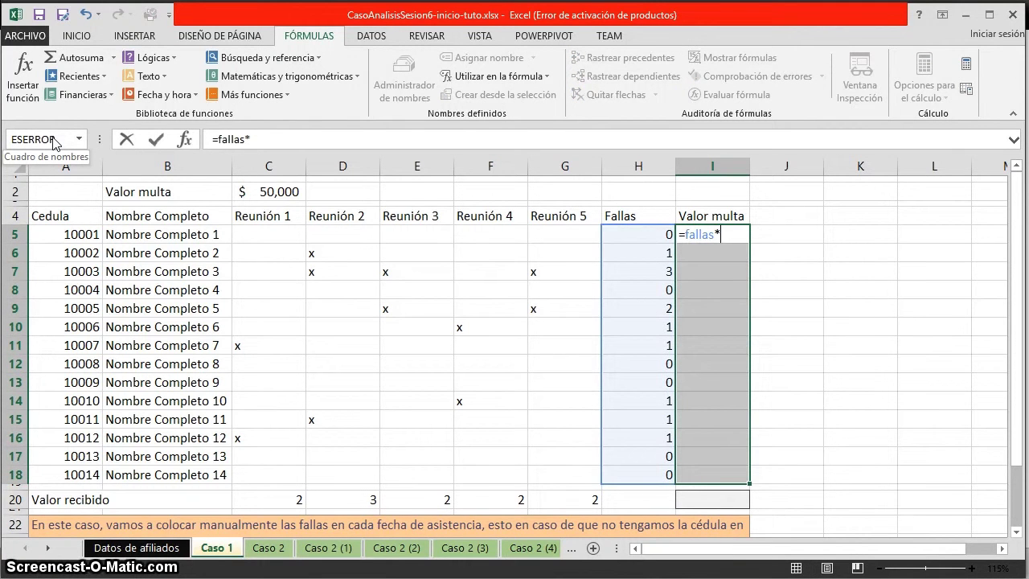
pyautogui.write('mul')
pyautogui.press('Return')
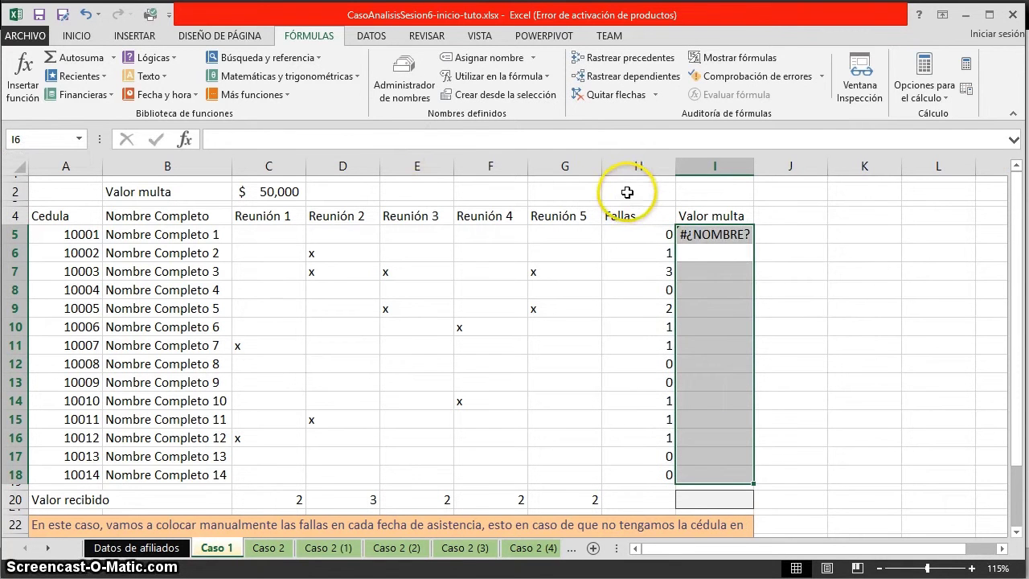
pyautogui.hotkey('ctrl', 'z')
pyautogui.write('=')
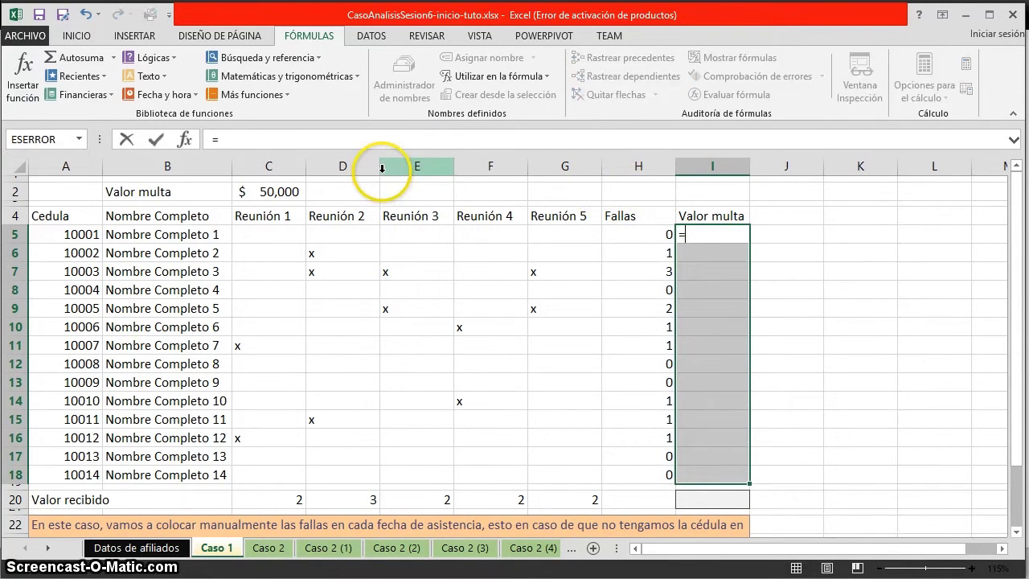
pyautogui.write('fallas*')
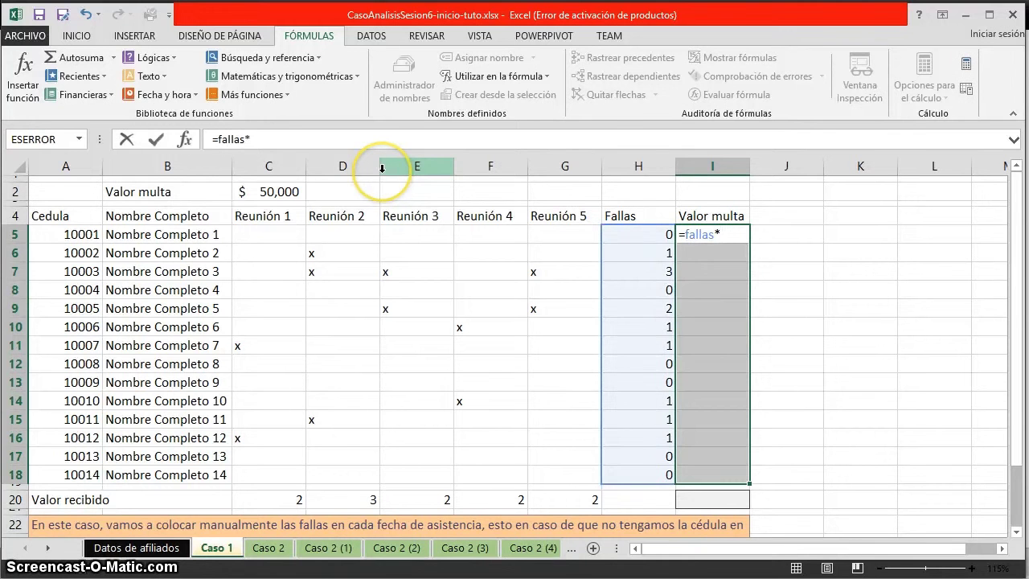
pyautogui.press('F3')
pyautogui.press('Down')
pyautogui.press('Down')
pyautogui.press('Return')
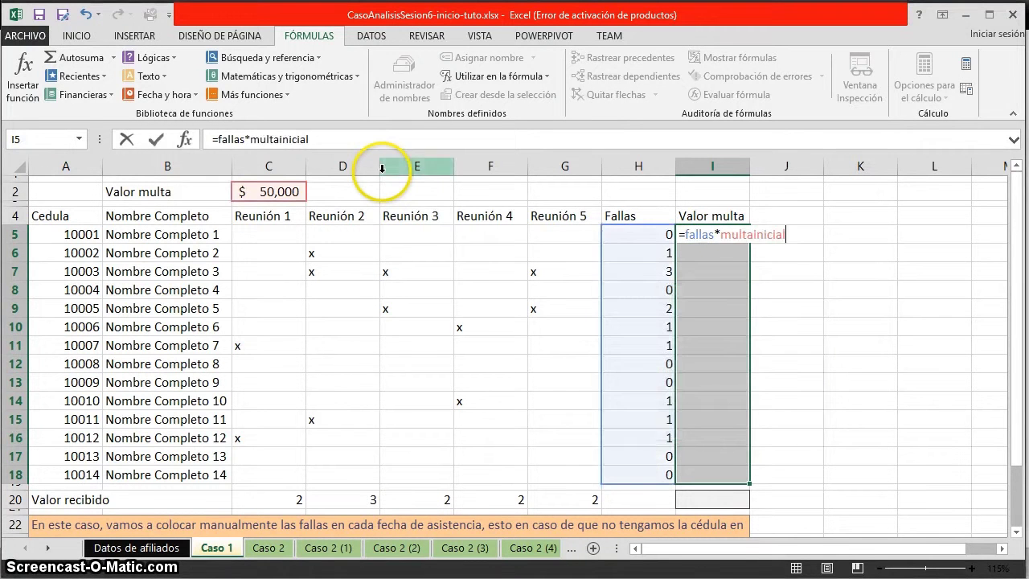
pyautogui.hotkey('ctrl', 'Return')
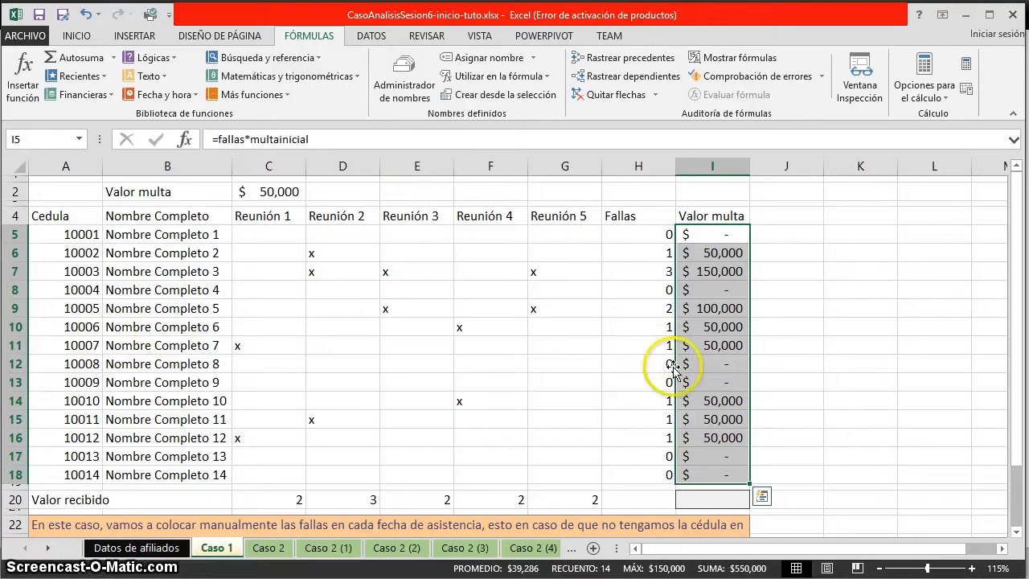
# - AutoSum the fines in I20 to $550,000, then go to the Caso 2 sheet
pyautogui.click(707, 501)
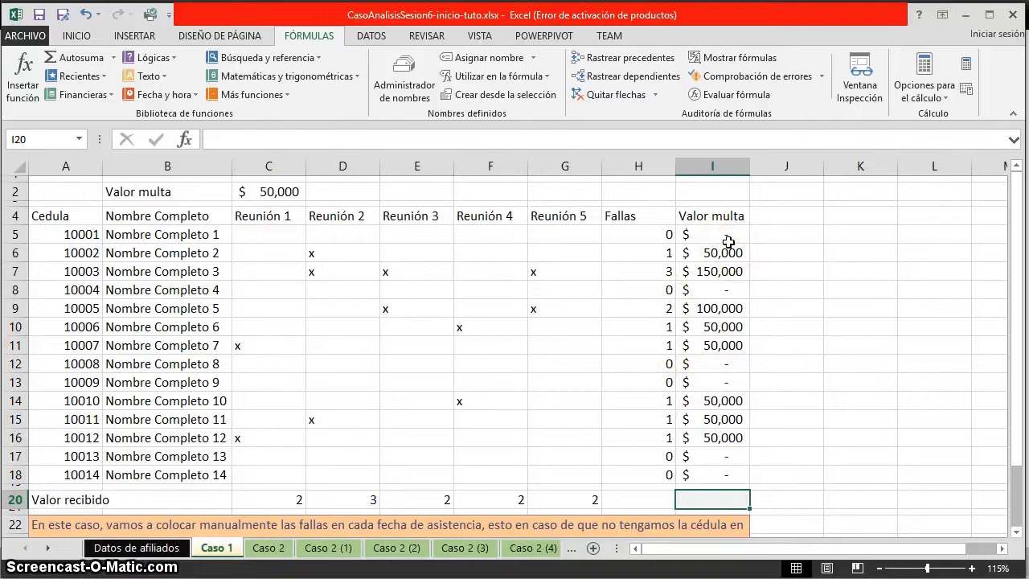
pyautogui.hotkey('alt', '=')
pyautogui.press('Return')
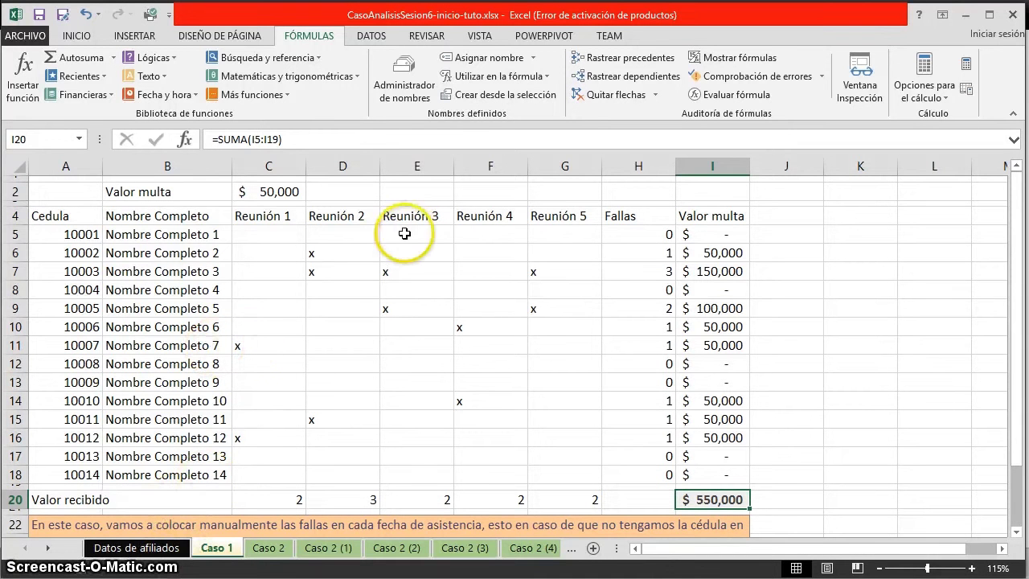
pyautogui.click(270, 547)
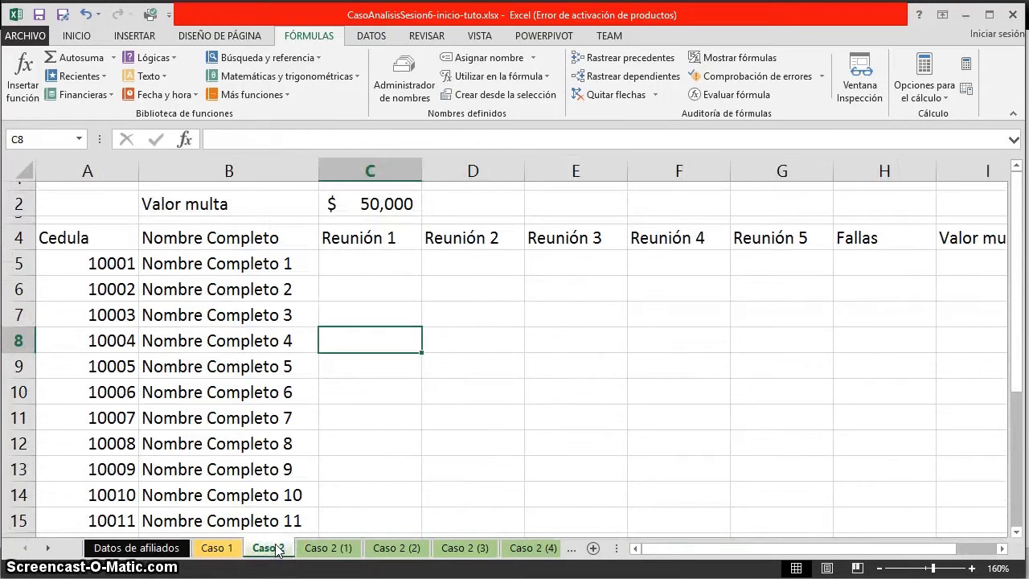
# - Scroll the Caso 2 sheet, then open the Caso 2 (1) meeting sheet dated 18/04/2016
pyautogui.keyDown('ctrl'); pyautogui.scroll(-4, 370, 303); pyautogui.keyUp('ctrl')
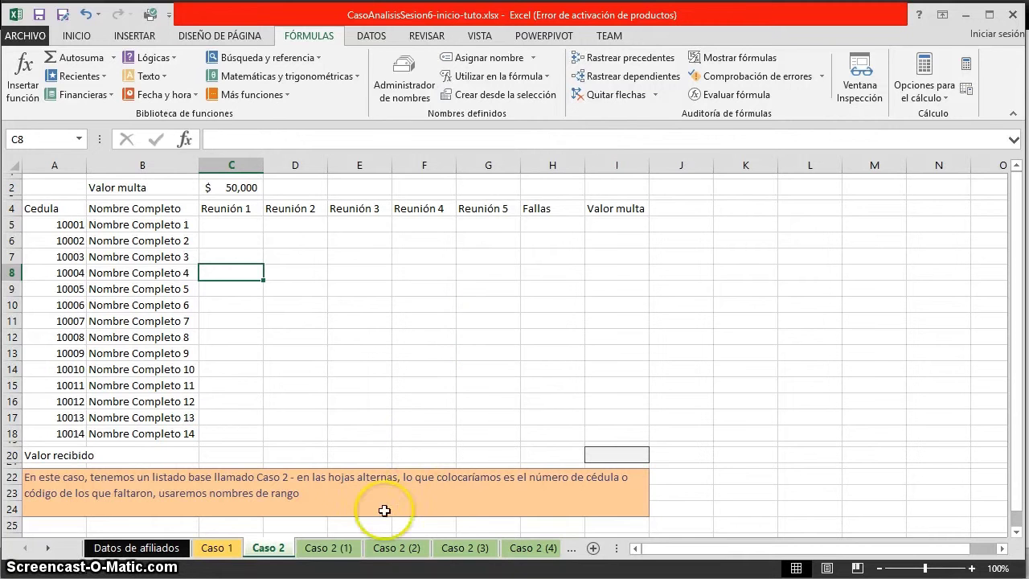
pyautogui.click(331, 548)
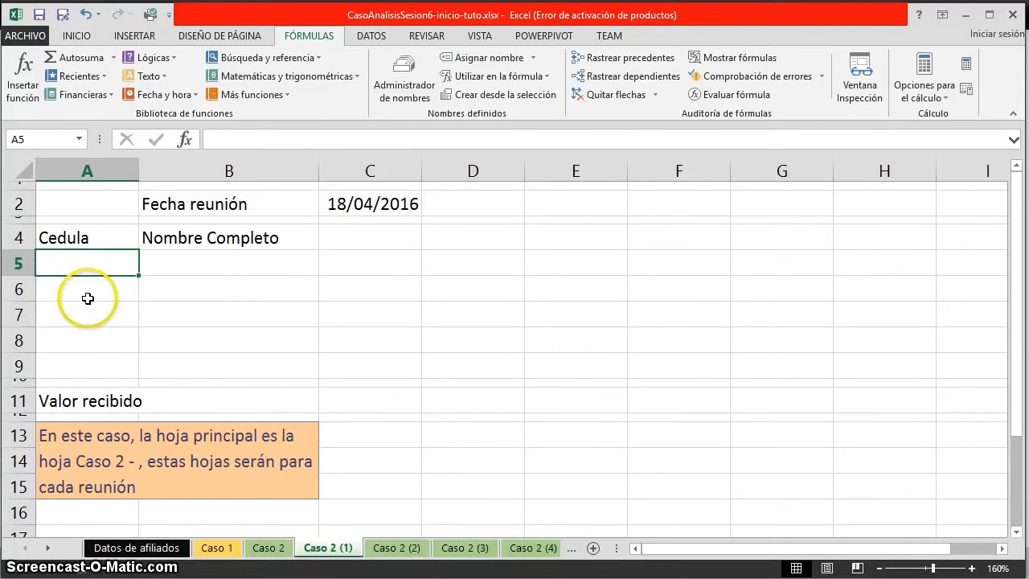
# - Enter sample cédula 1007 in A5 and check the meeting date formula in C2
pyautogui.write('1007')
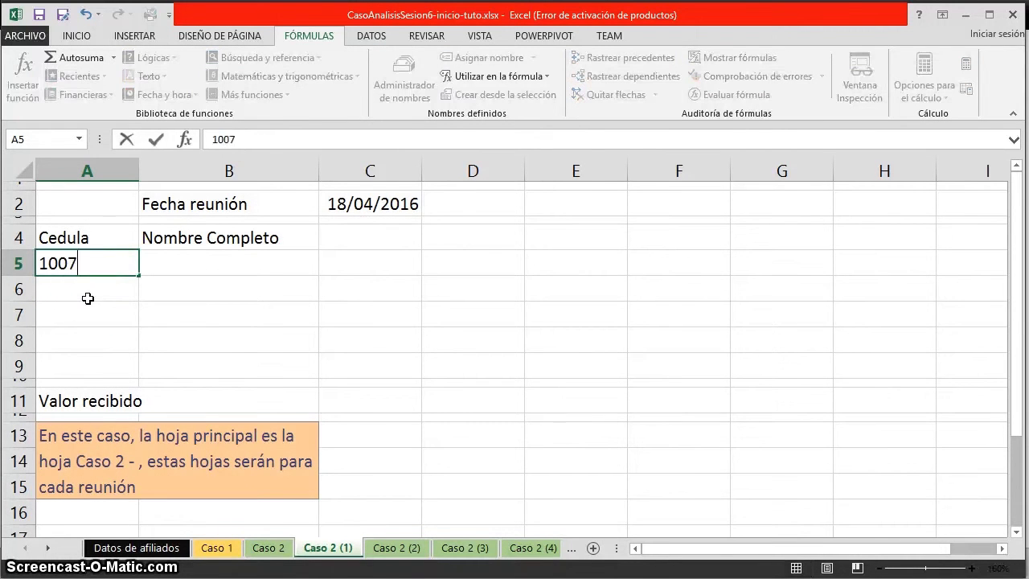
pyautogui.press('Return')
pyautogui.press('Up')
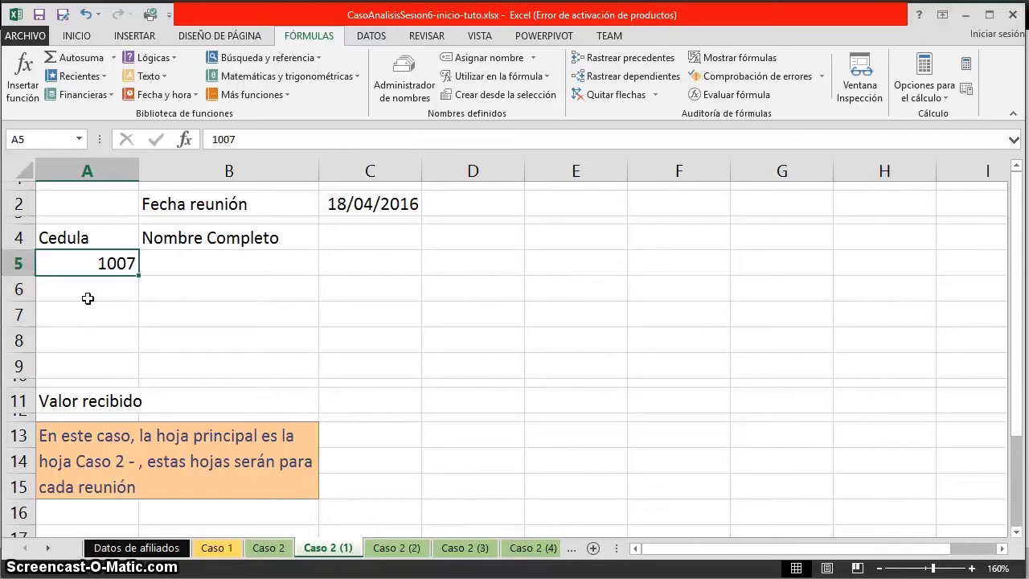
pyautogui.press('Right')
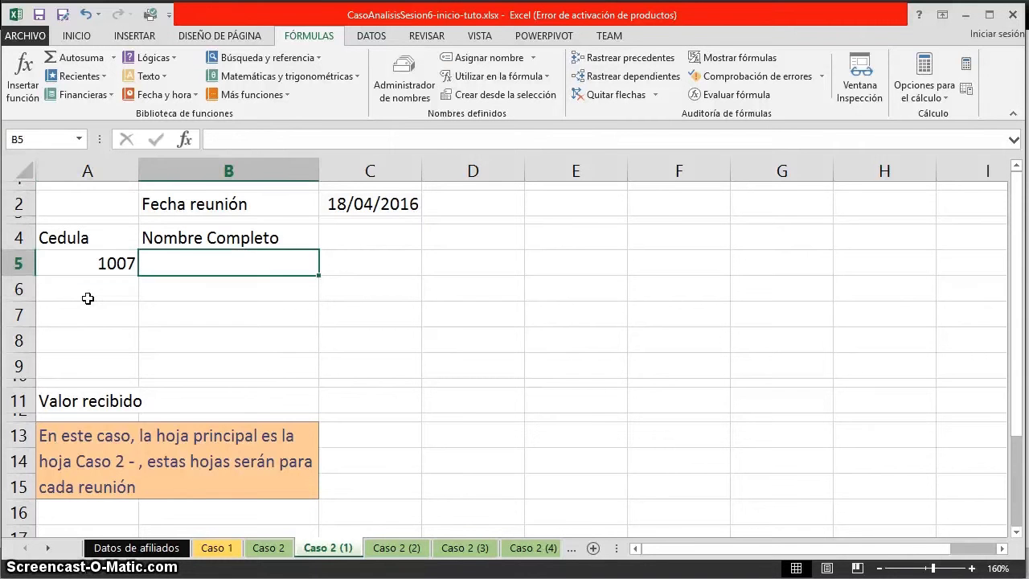
pyautogui.press('Up')
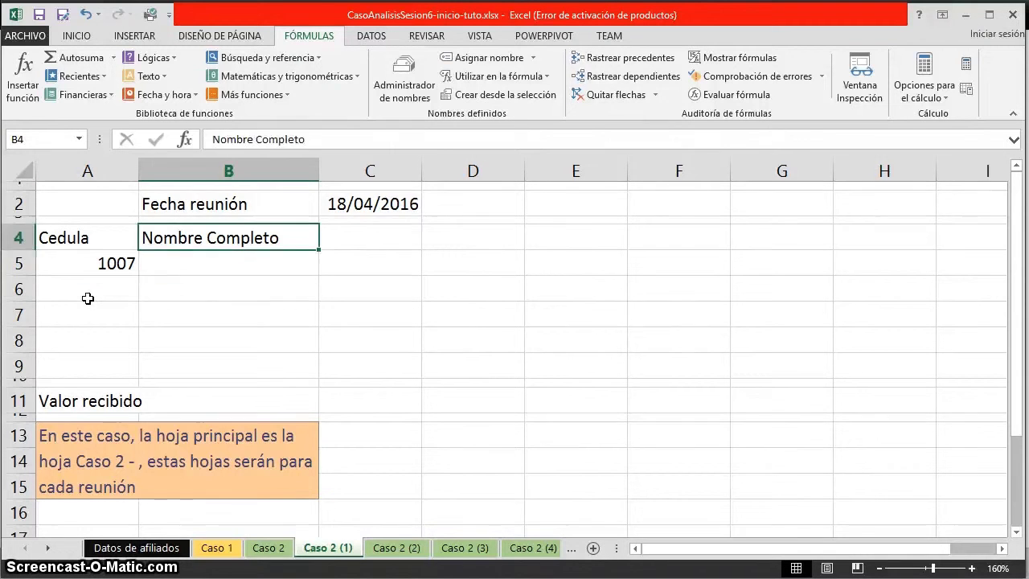
pyautogui.press('Up')
pyautogui.press('Up')
pyautogui.press('Right')
pyautogui.press('Left')
pyautogui.press('Left')
pyautogui.press('Down')
pyautogui.press('Down')
pyautogui.press('Down')
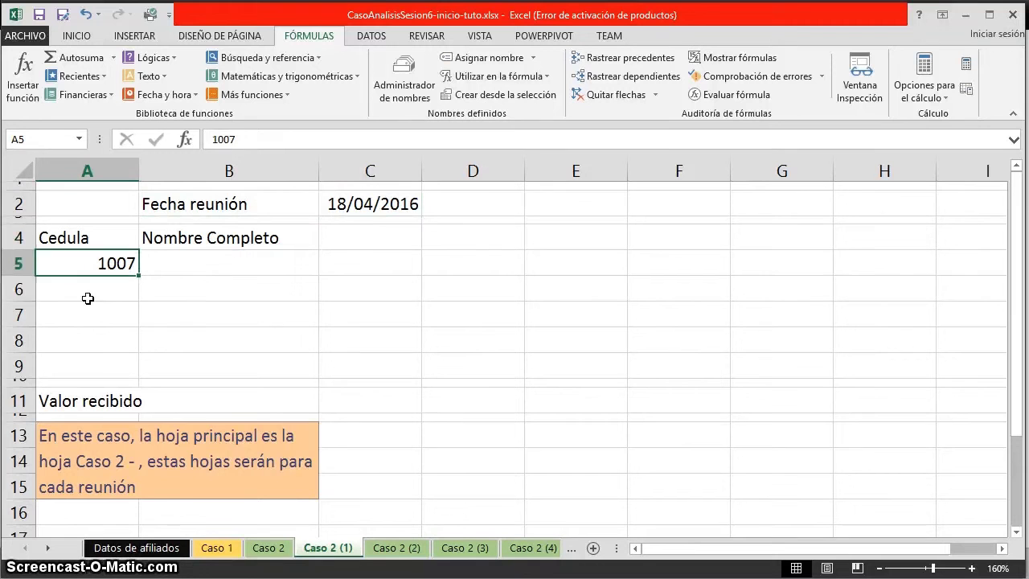
pyautogui.press('Down')
pyautogui.press('Up')
# - Compare against the Caso 2 sheet, then clear 1007 from A5 and select A5:A9
pyautogui.hotkey('ctrl', 'pageup')
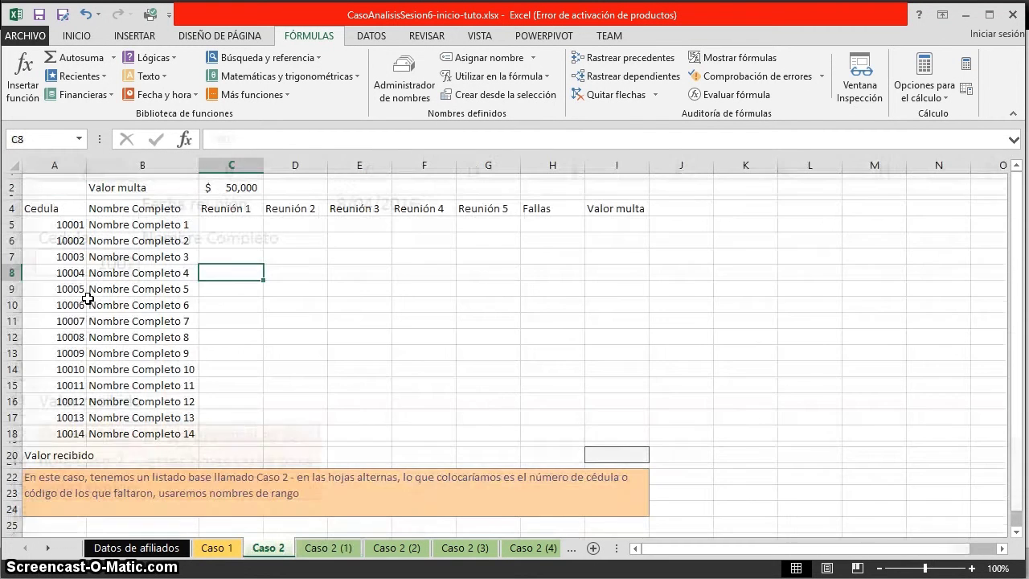
pyautogui.press('Left')
pyautogui.press('Left')
pyautogui.press('Down')
pyautogui.press('Down')
pyautogui.press('Down')
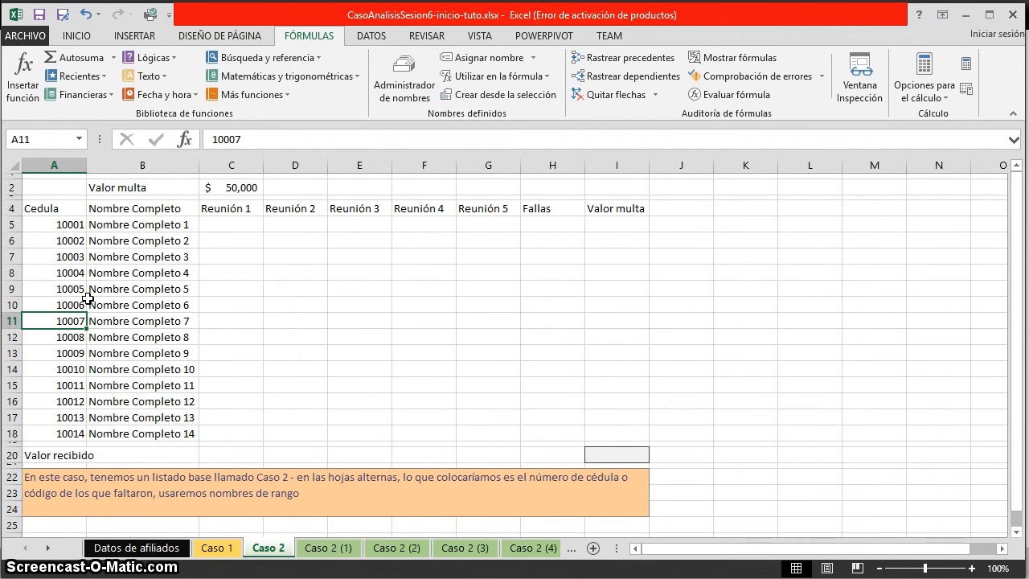
pyautogui.hotkey('ctrl', 'pagedown')
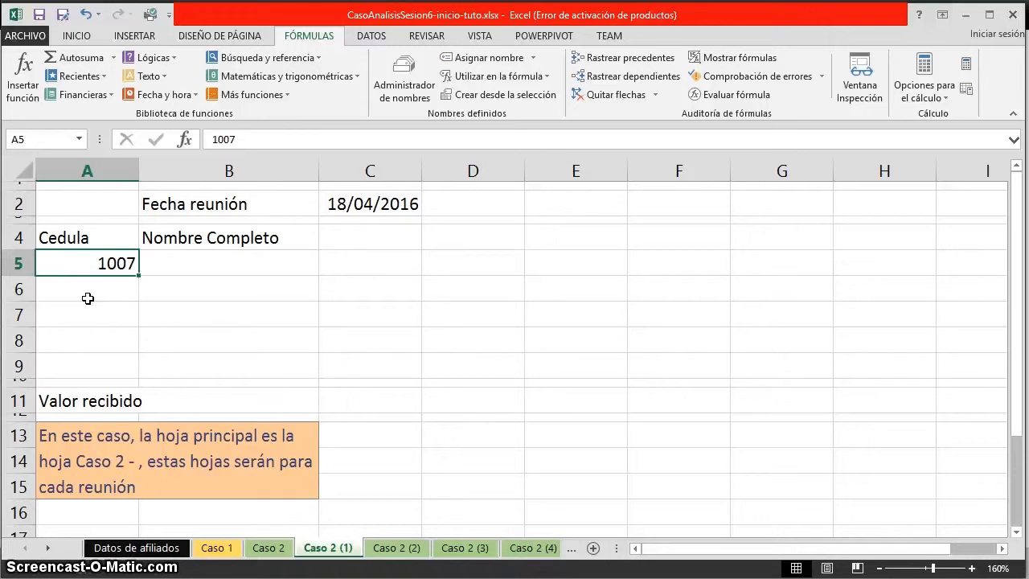
pyautogui.press('Delete')
pyautogui.hotkey('shift', 'Down')
pyautogui.hotkey('shift', 'Down')
pyautogui.hotkey('shift', 'Down')
pyautogui.hotkey('shift', 'Down')
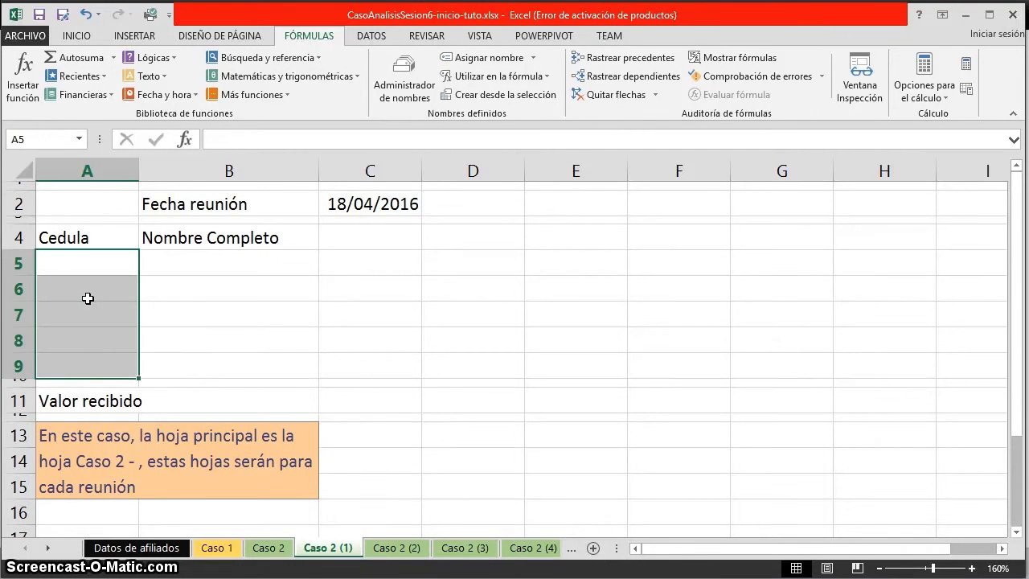
# - Name the Datos de afiliados cédulas A4:A17 'cedula_afiliados' via the Name Box, then return to Caso 2 (1)
pyautogui.click(154, 548)
pyautogui.moveTo(53, 240); pyautogui.dragTo(56, 477)
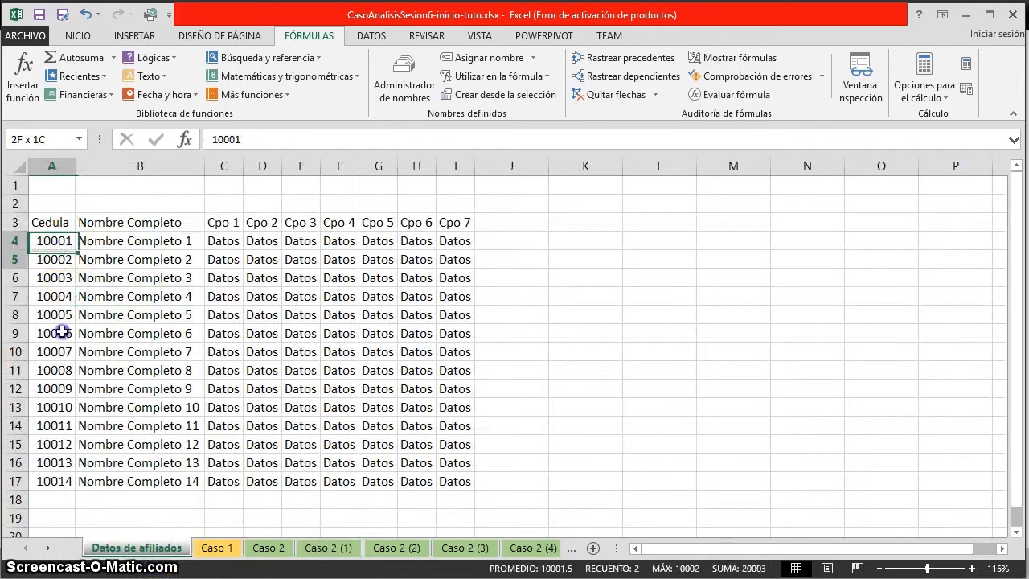
pyautogui.click(59, 139)
pyautogui.write('cedula')
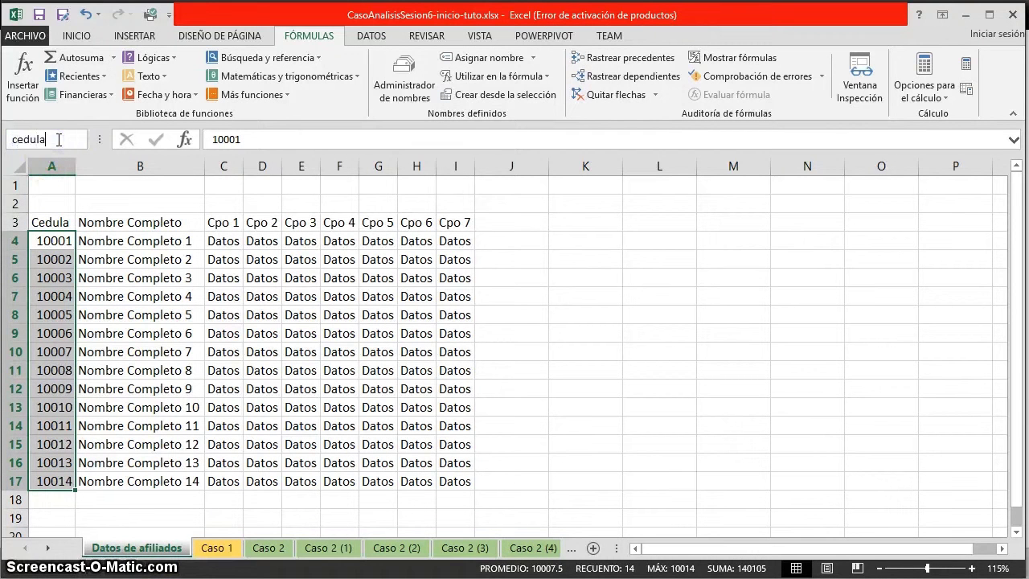
pyautogui.write('filiado')
pyautogui.press('Return')
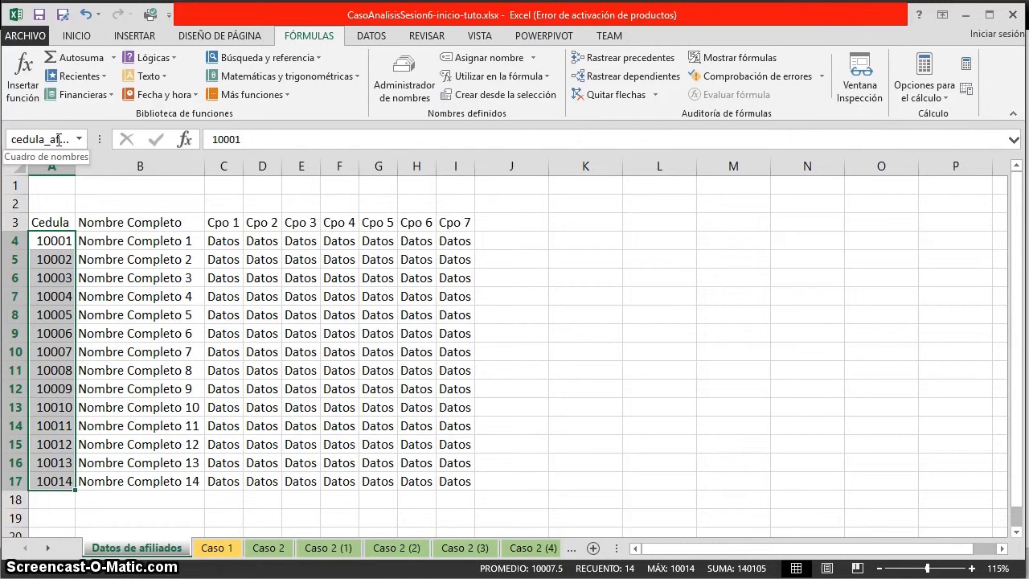
pyautogui.hotkey('ctrl', 'pagedown')
# - Open the Data Validation dialog for A5:A9 on Caso 2 (1)
pyautogui.hotkey('ctrl', 'pagedown')
pyautogui.hotkey('ctrl', 'pagedown')
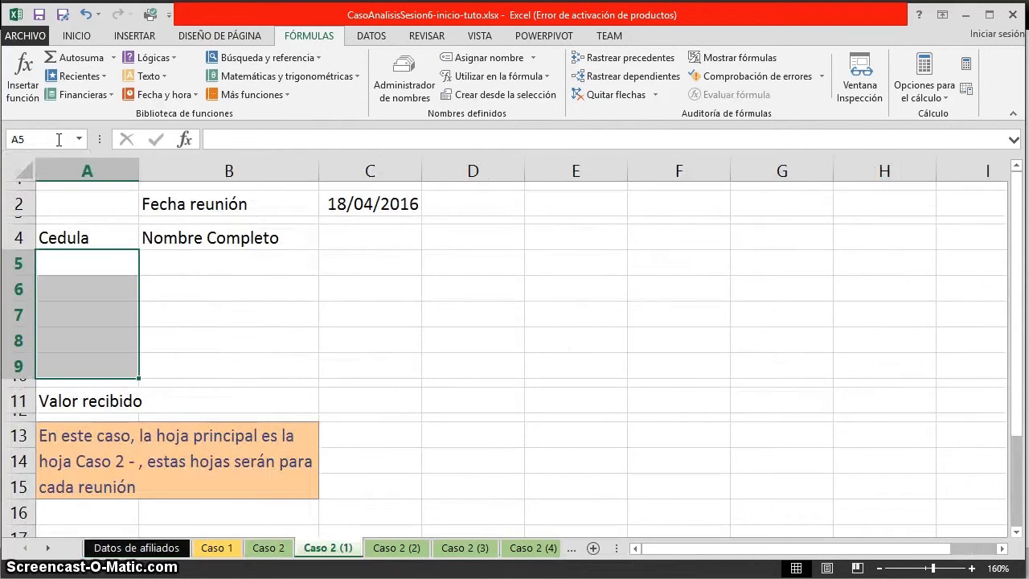
pyautogui.hotkey('ctrl', 'pageup')
pyautogui.hotkey('ctrl', 'pagedown')
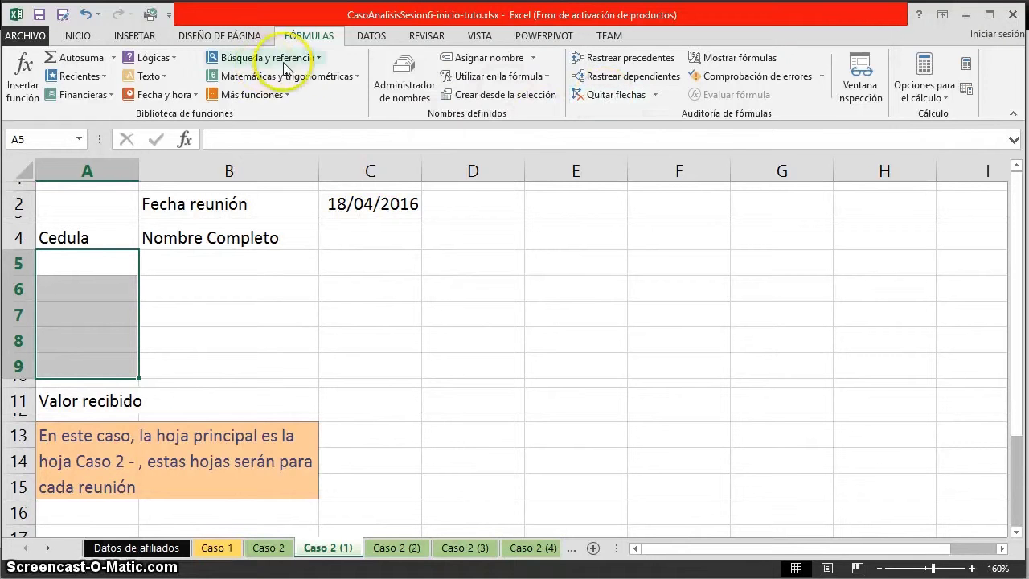
pyautogui.click(361, 39)
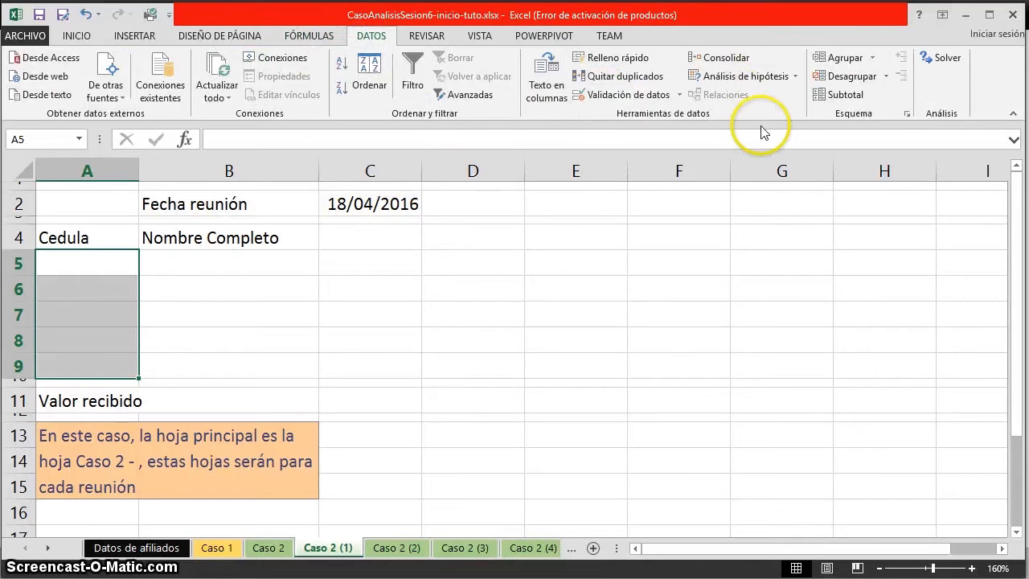
pyautogui.click(663, 101)
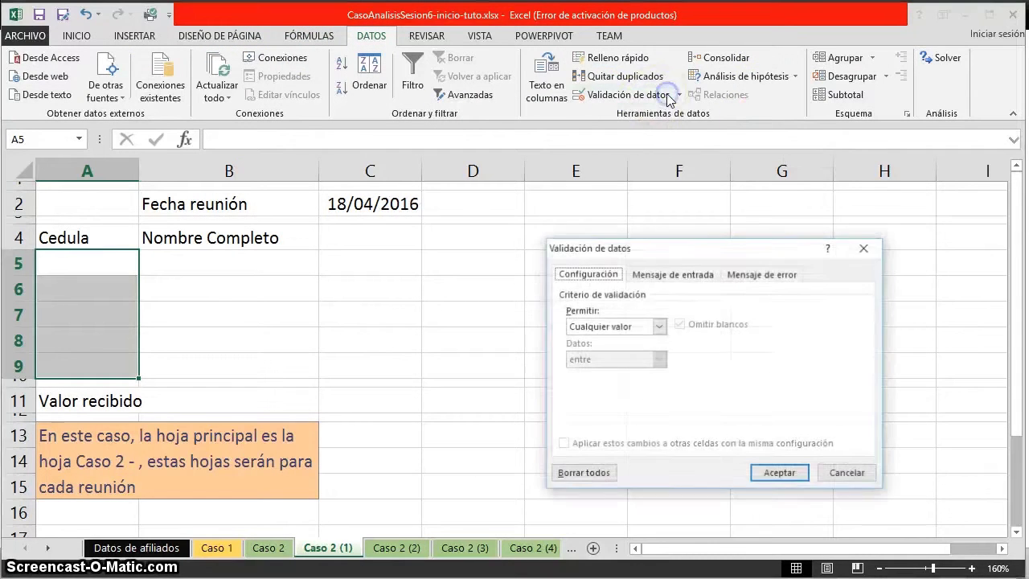
pyautogui.moveTo(716, 249); pyautogui.dragTo(498, 175)
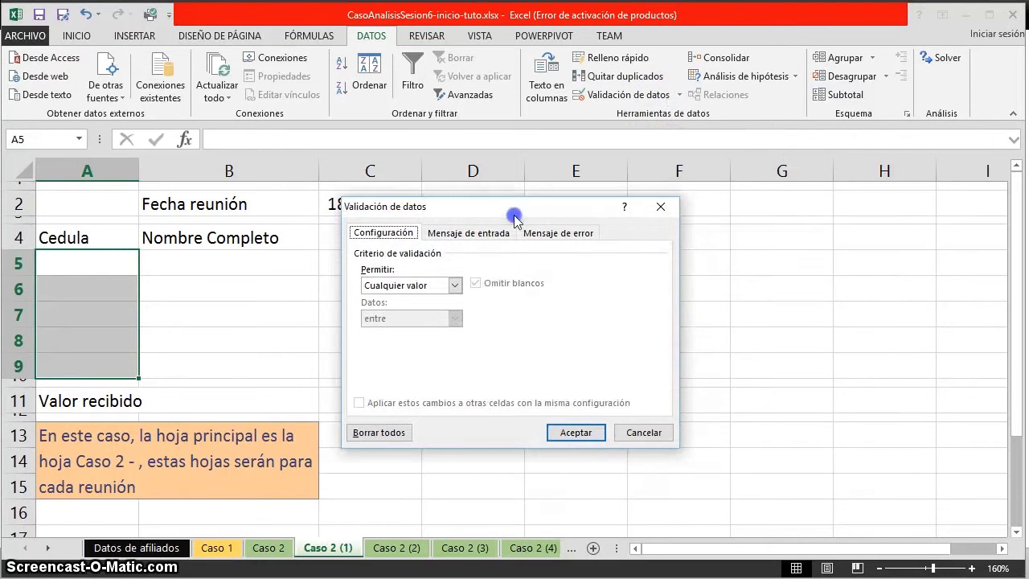
# - Allow a Lista whose source is the named range =cedula_afiliados, pasted with F3
pyautogui.click(442, 252)
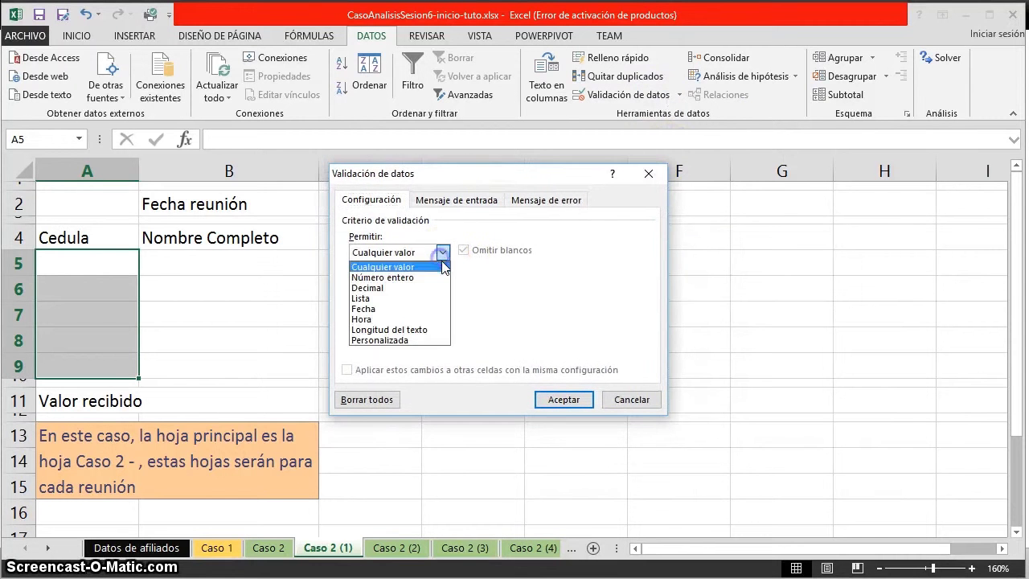
pyautogui.click(394, 296)
pyautogui.click(394, 319)
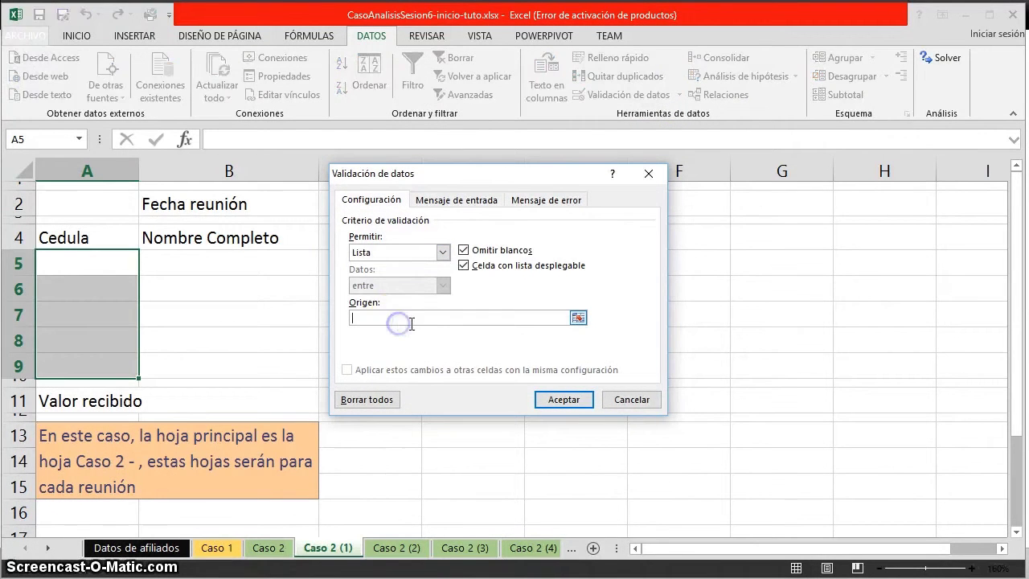
pyautogui.press('F3')
pyautogui.press('Down')
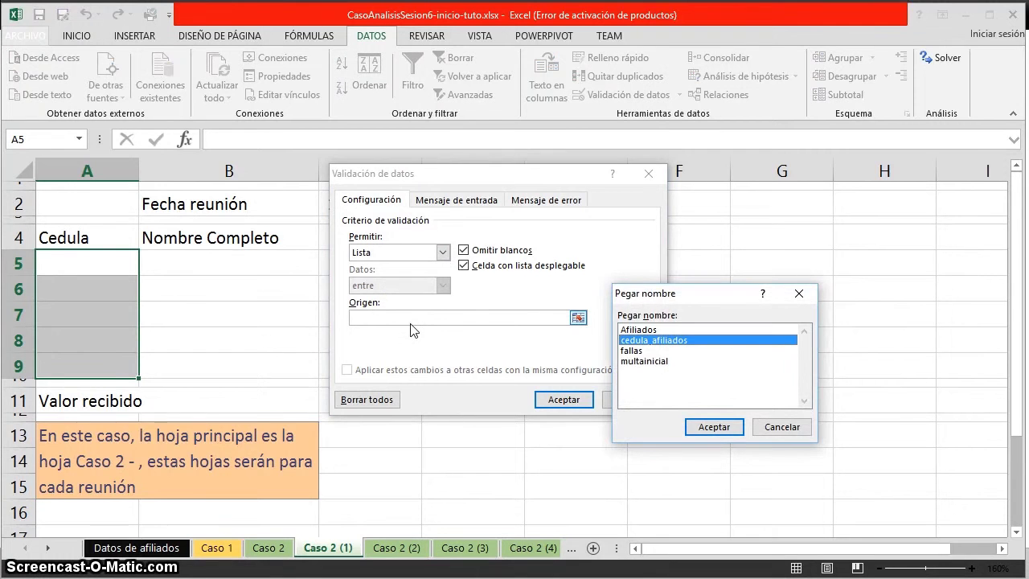
pyautogui.press('Return')
pyautogui.click(428, 320)
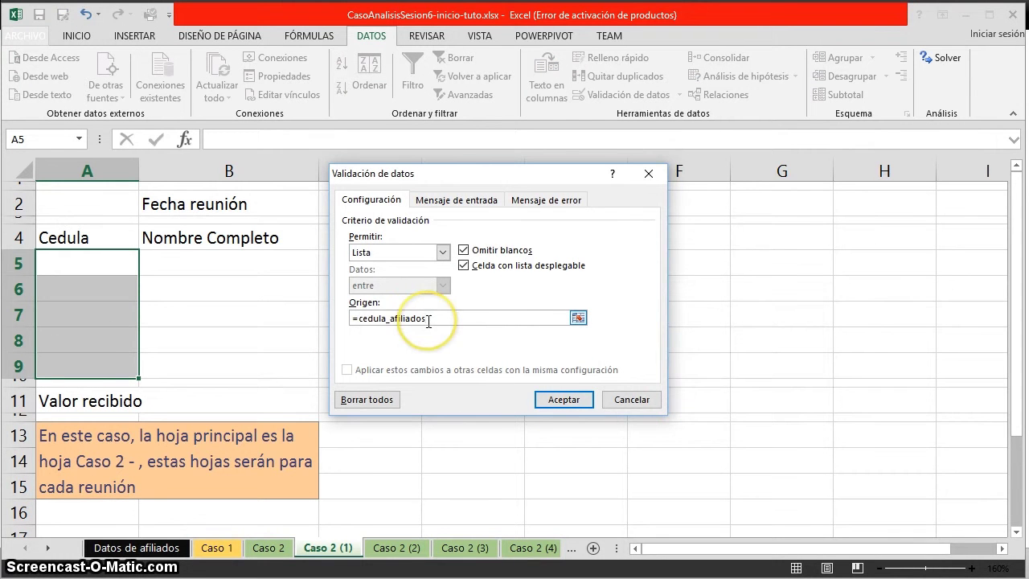
pyautogui.click(442, 203)
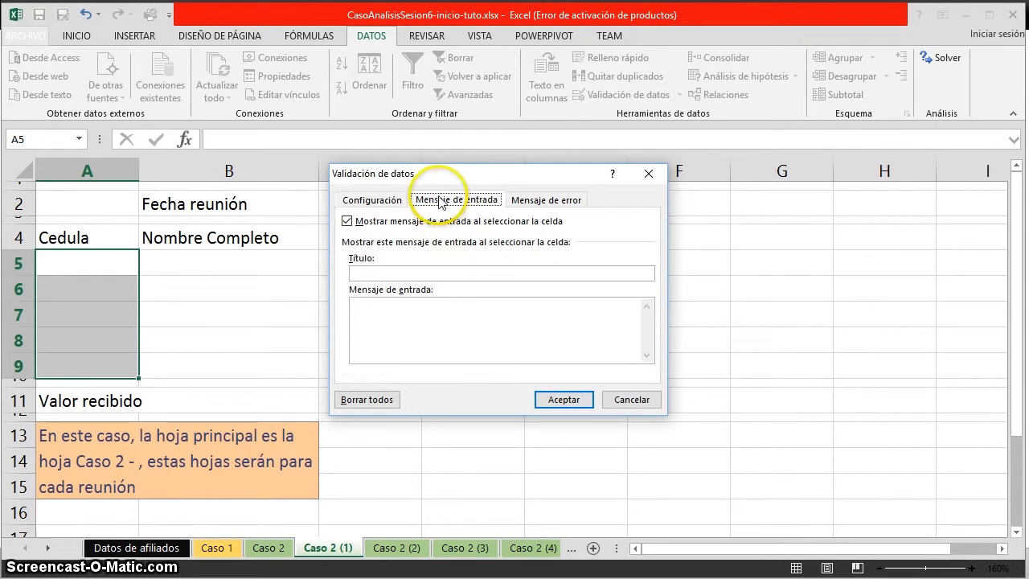
# - Give the validation the input message title 'Seleccione afiliado' and a prompt to choose an affiliate
pyautogui.click(432, 274)
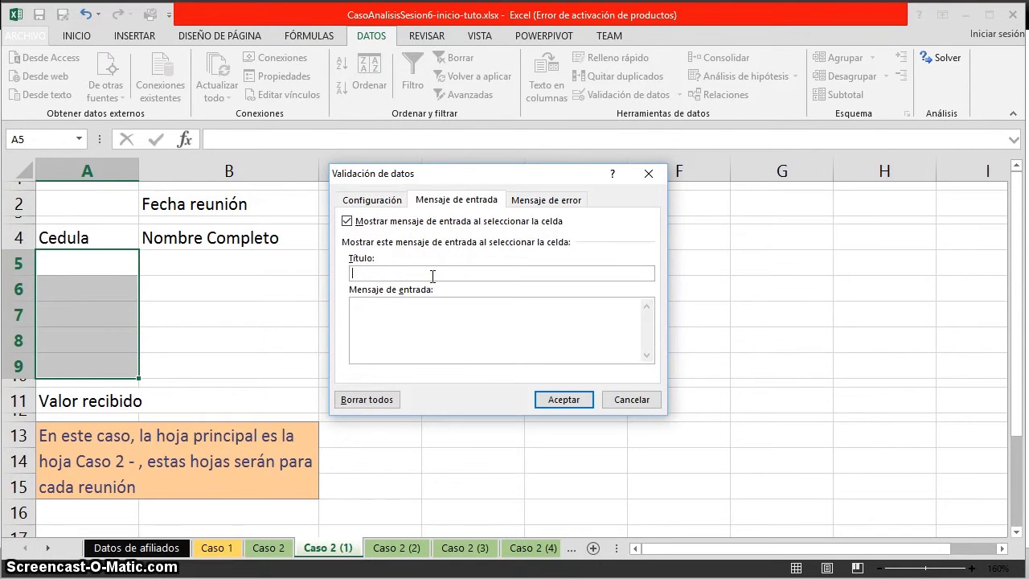
pyautogui.write('selecci')
pyautogui.press('Delete')
pyautogui.write('S')
pyautogui.press('Tab')
pyautogui.write('Por ')
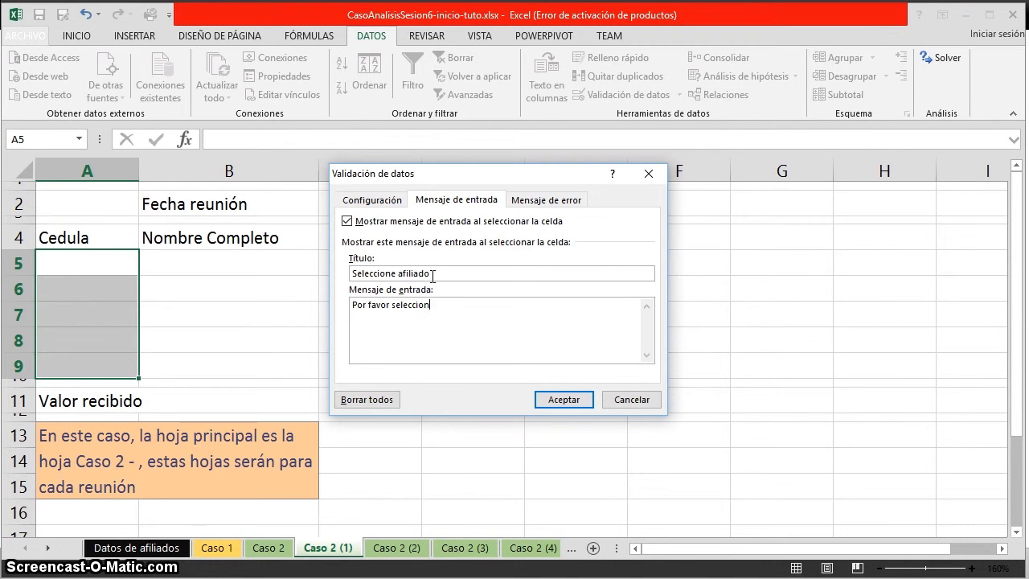
pyautogui.write('n afiliado de la lista')
# - Set error alert 'Pilas!' with message 'Revise el valor, no vaya a ser que la embarre.' and apply
pyautogui.click(545, 199)
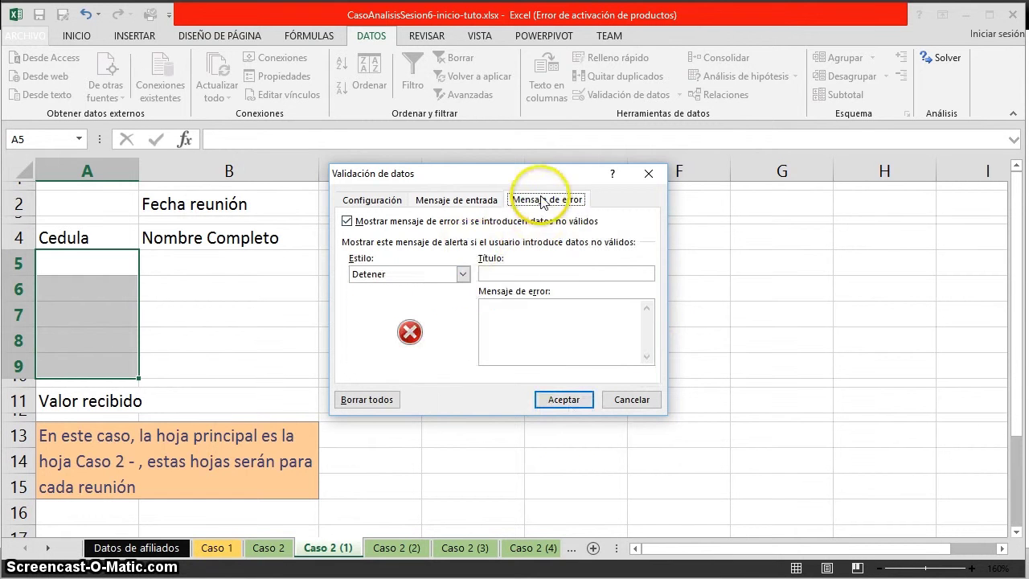
pyautogui.click(553, 274)
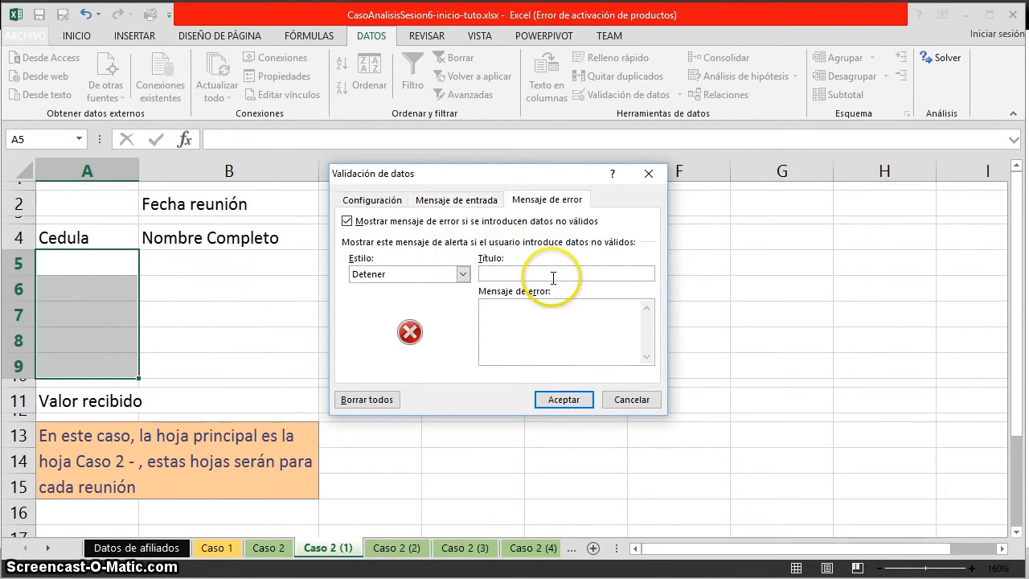
pyautogui.write('Plas!')
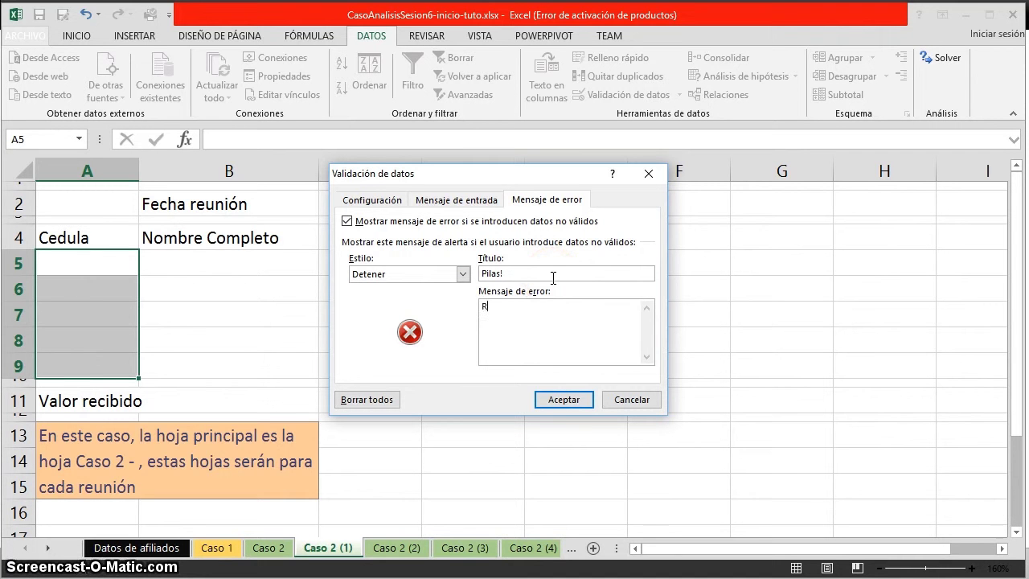
pyautogui.write('el valor')
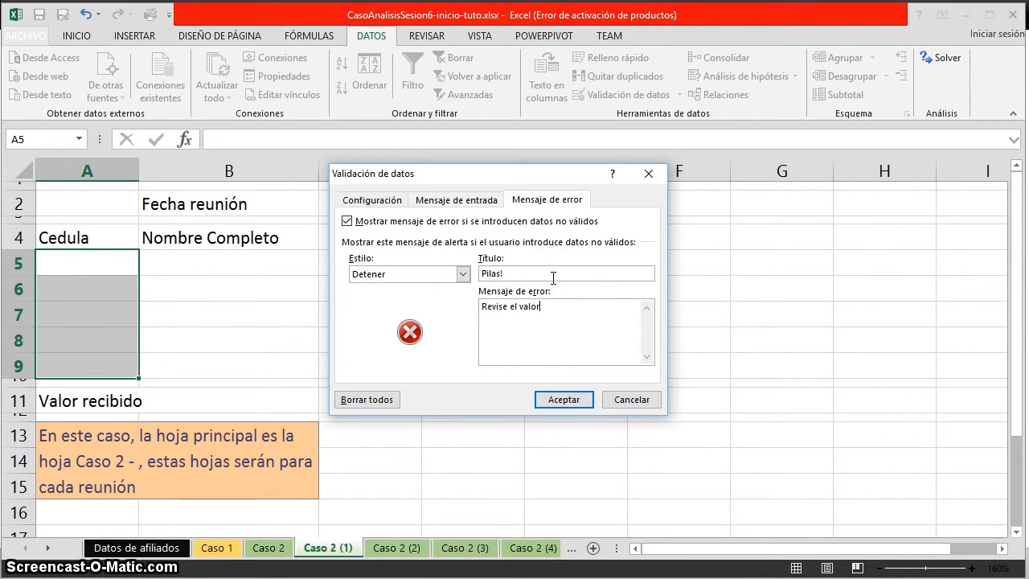
pyautogui.write('no vaya a')
pyautogui.write(' ser que la embarre.')
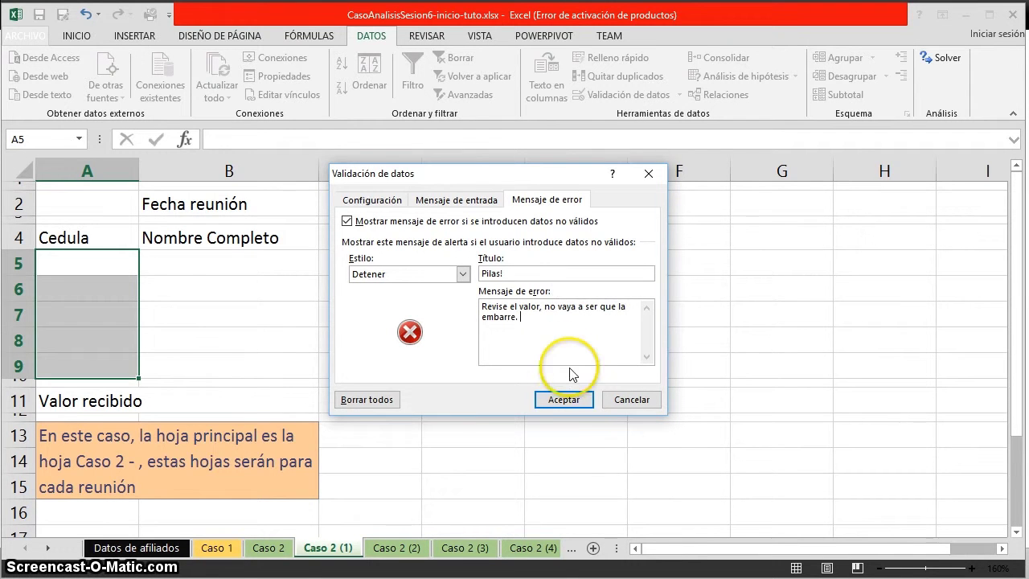
pyautogui.click(574, 402)
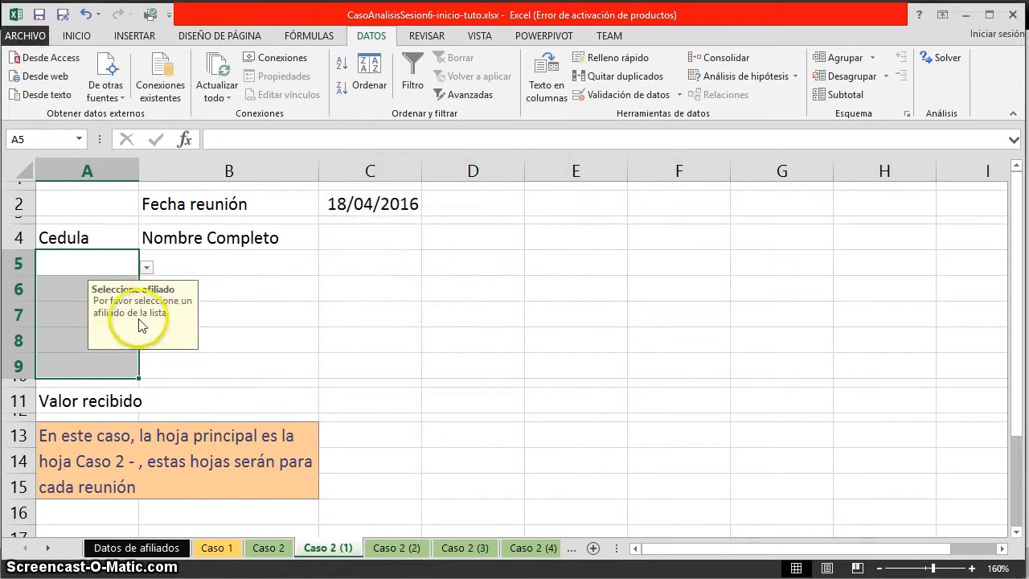
# - Reposition the 'Seleccione afiliado' prompt and confirm it shows on A5 and A7
pyautogui.moveTo(145, 326); pyautogui.dragTo(667, 338)
pyautogui.click(206, 322)
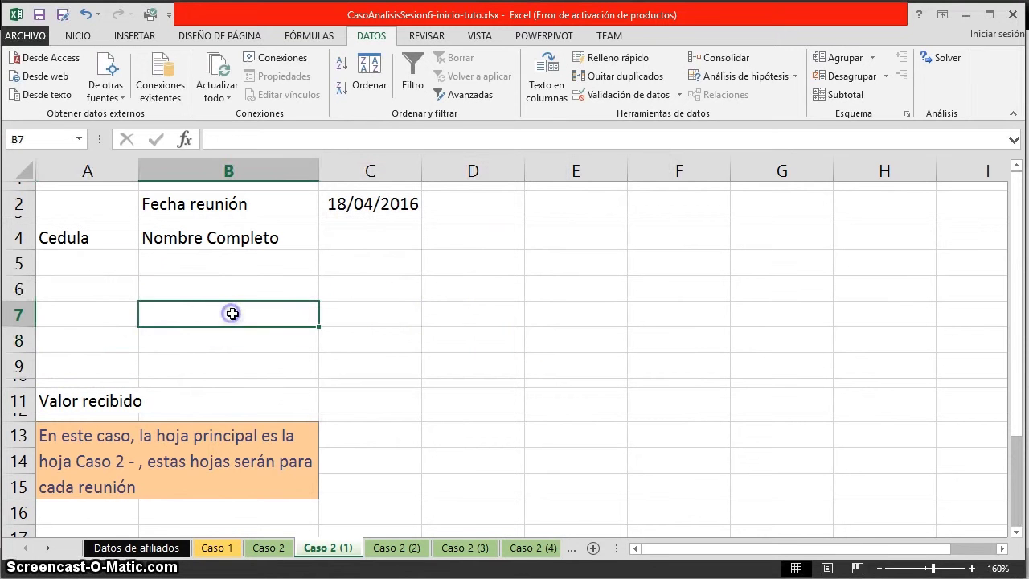
pyautogui.click(114, 270)
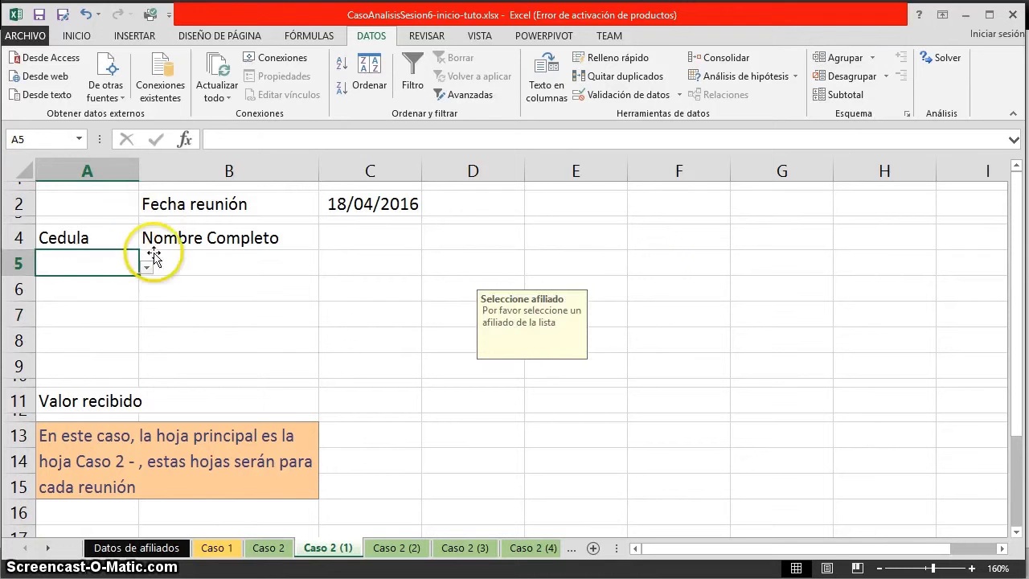
pyautogui.click(88, 305)
pyautogui.click(108, 264)
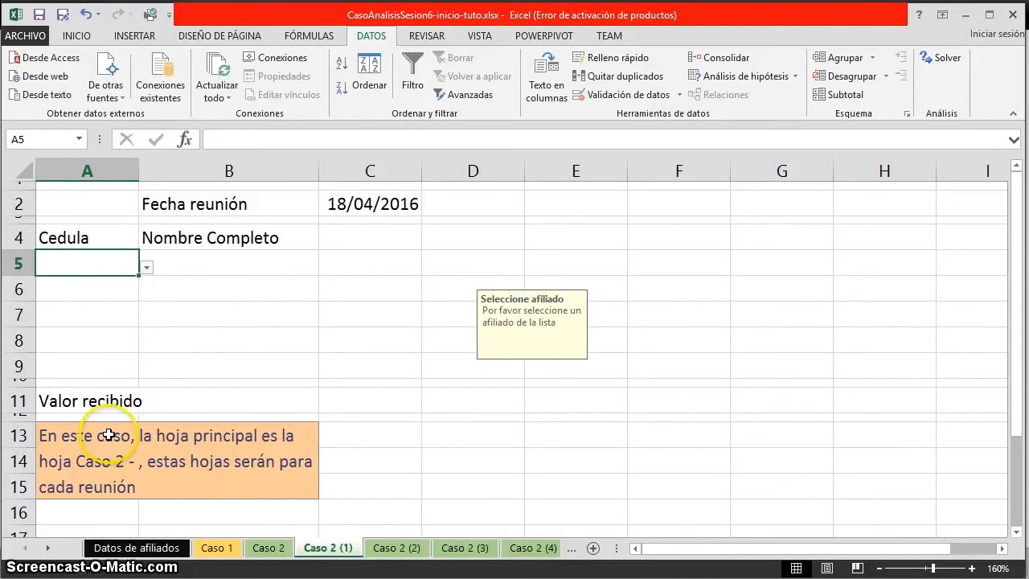
# - Test that 1007 triggers the Pilas! alert, then enter 10007 in A5
pyautogui.write('1007')
pyautogui.press('Return')
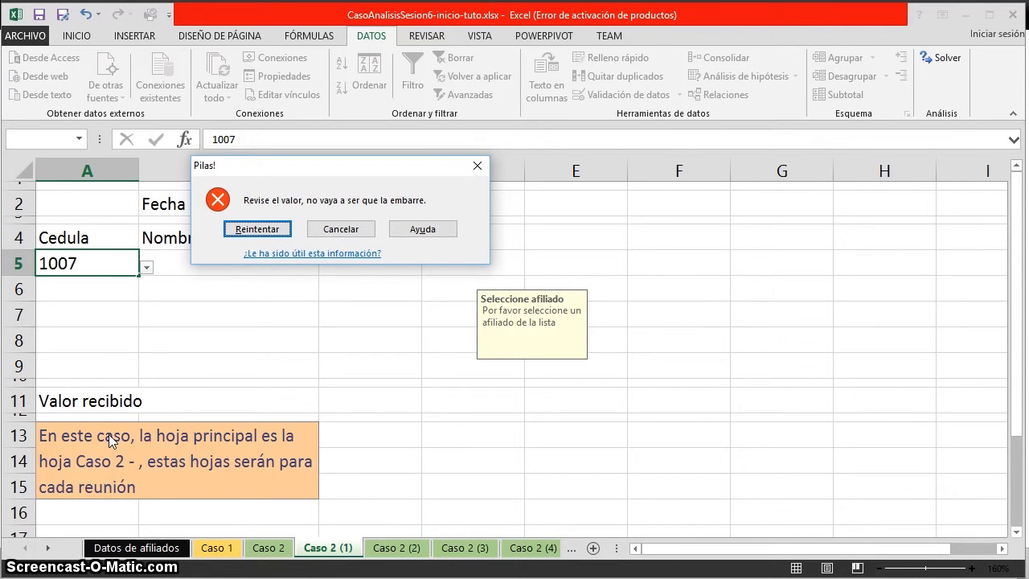
pyautogui.press('Escape')
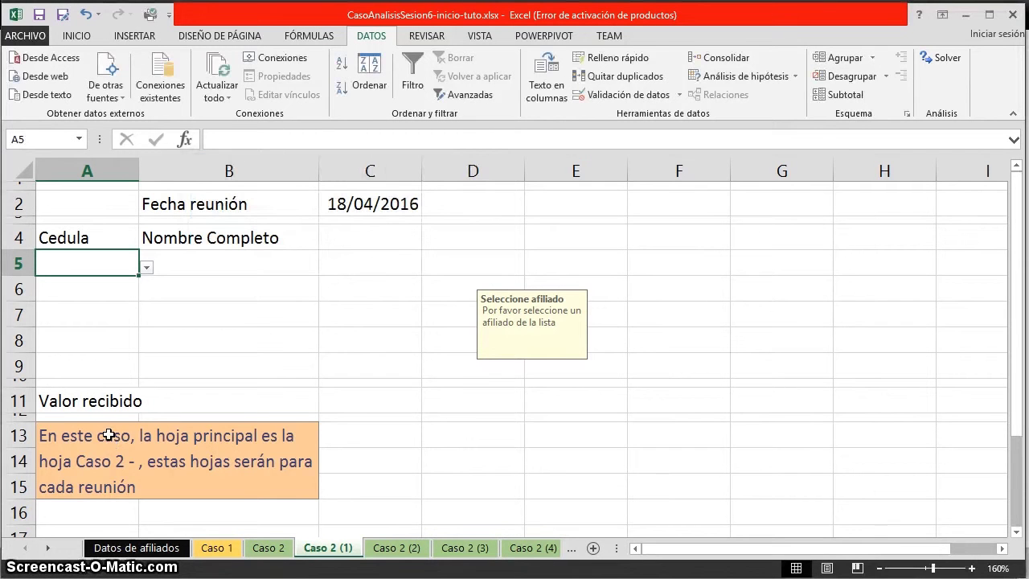
pyautogui.write('10007')
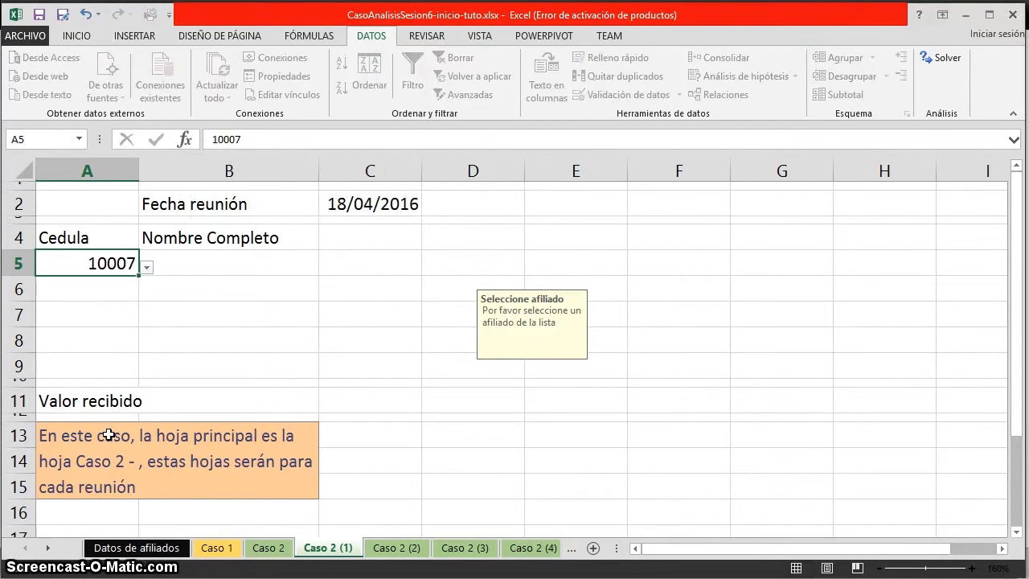
pyautogui.press('Return')
pyautogui.press('Up')
pyautogui.press('Down')
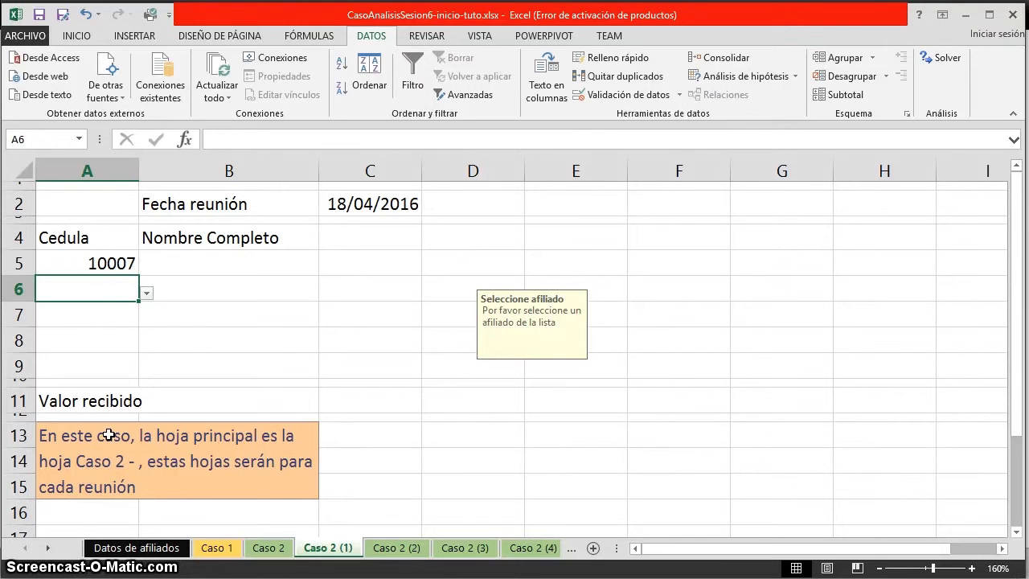
# - Pick 10006 for A6 from the validation dropdown list
pyautogui.hotkey('alt', 'Down')
pyautogui.press('Down')
pyautogui.press('Down')
pyautogui.press('Up')
pyautogui.press('Up')
pyautogui.press('Up')
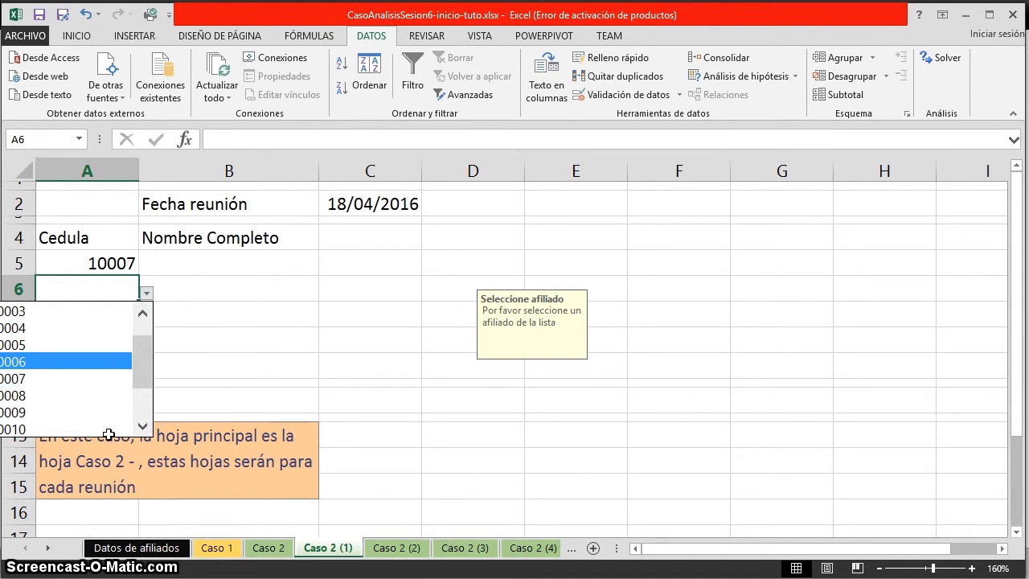
pyautogui.press('Return')
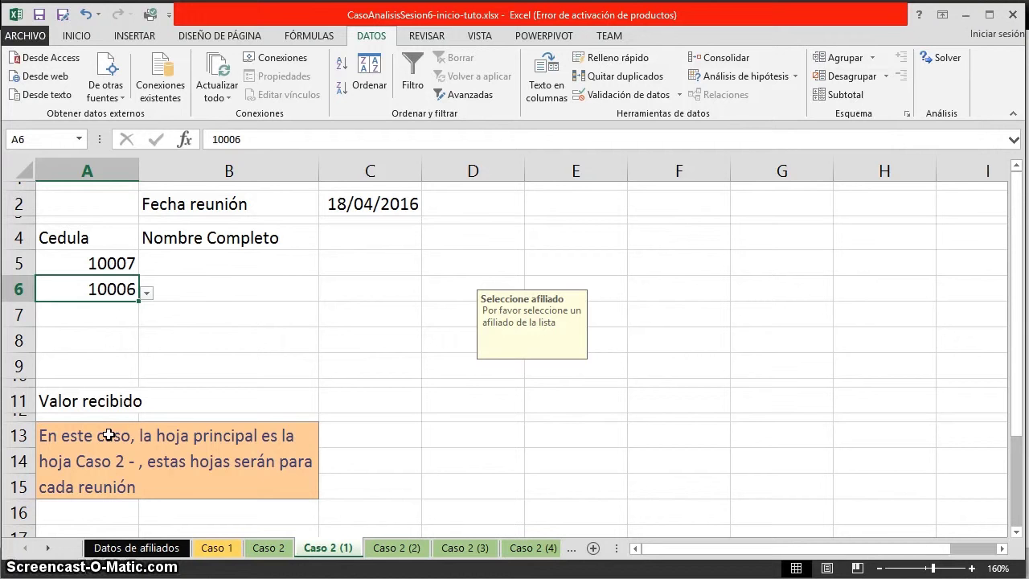
pyautogui.press('Up')
pyautogui.press('Right')
pyautogui.press('Left')
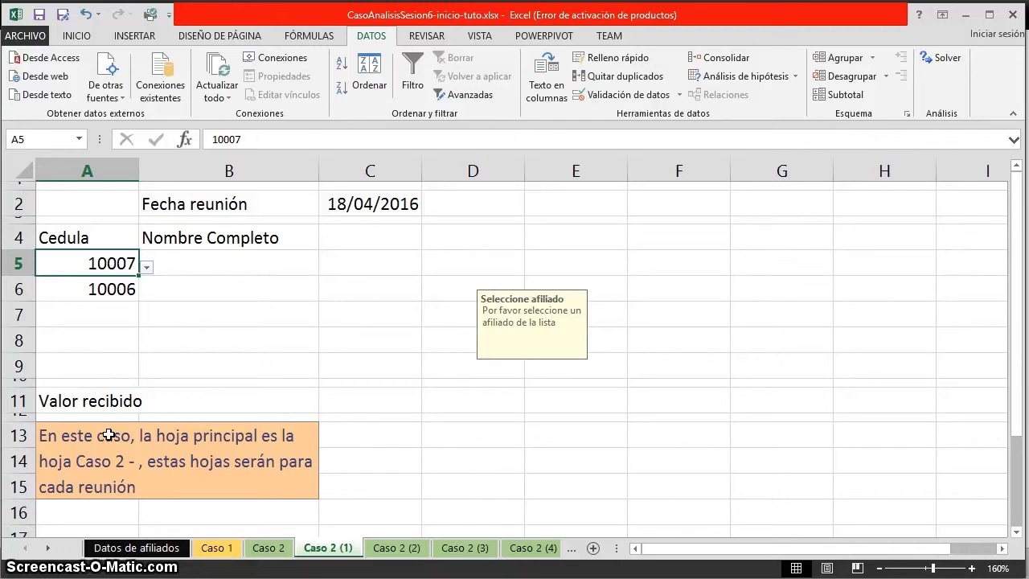
# - Pick 10004 for A7 and 10008 for A8 from the validation dropdowns
pyautogui.press('Right')
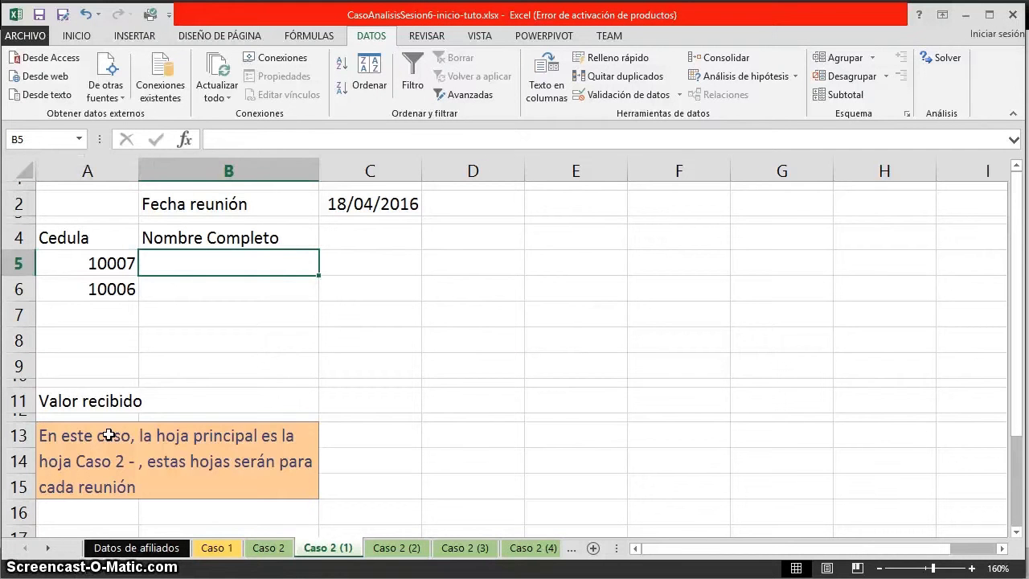
pyautogui.press('Left')
pyautogui.press('Down')
pyautogui.press('Down')
pyautogui.press('Down')
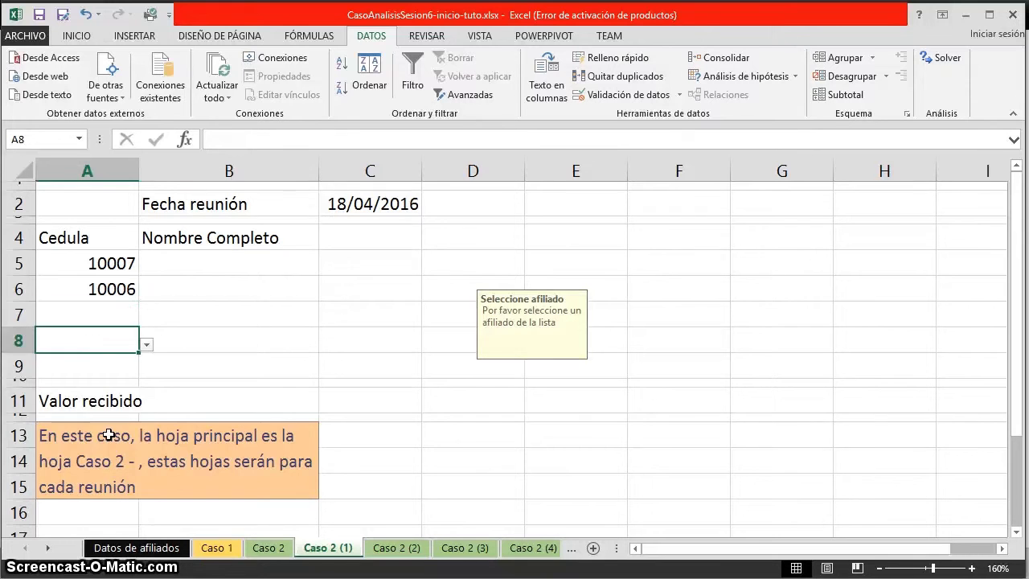
pyautogui.press('Up')
pyautogui.hotkey('alt', 'Down')
pyautogui.press('Up')
pyautogui.press('Up')
pyautogui.press('Up')
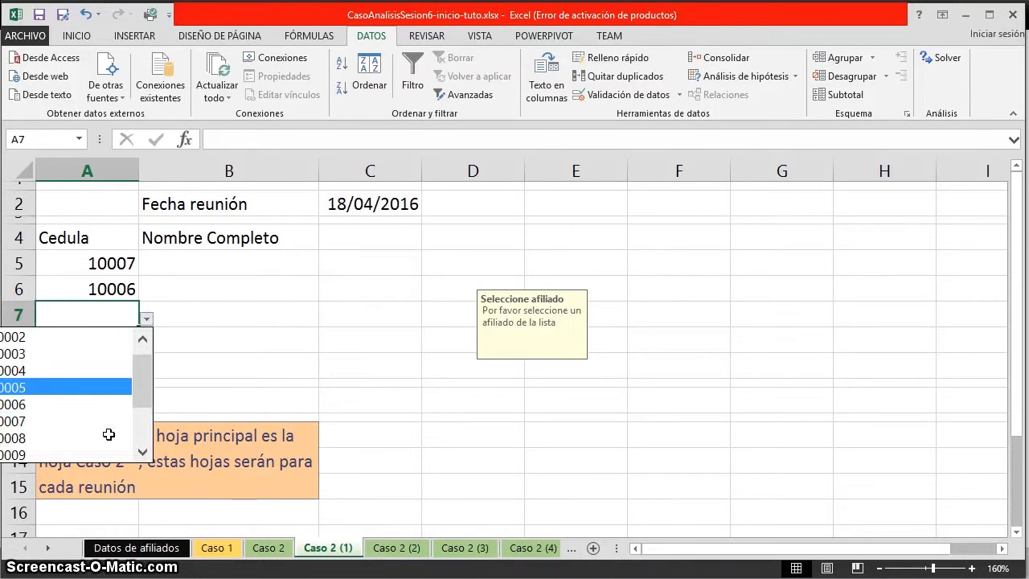
pyautogui.press('Up')
pyautogui.press('Return')
pyautogui.press('Return')
pyautogui.hotkey('alt', 'Down')
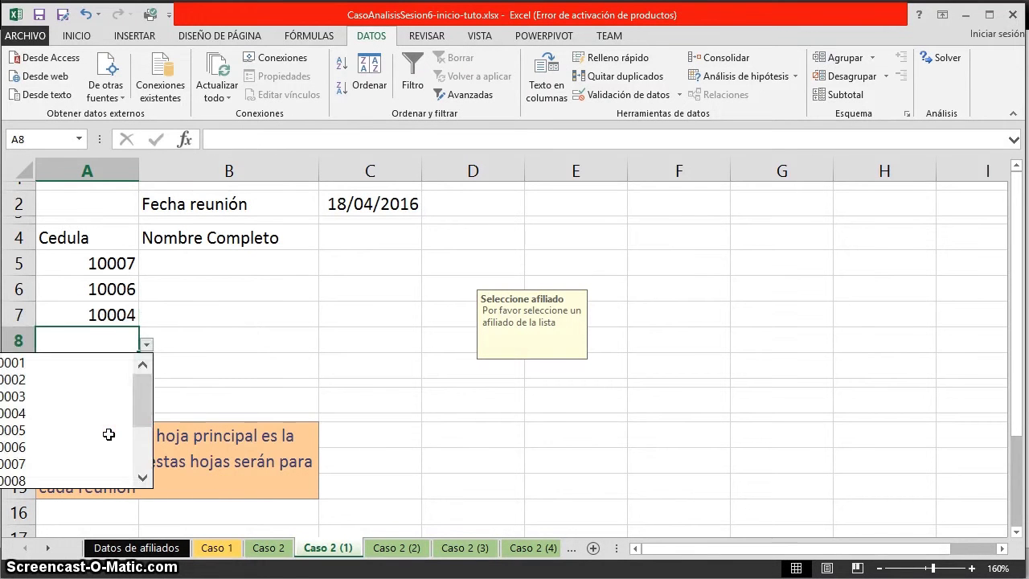
pyautogui.press('Down')
pyautogui.press('Down')
pyautogui.press('Down')
pyautogui.press('Down')
pyautogui.press('Down')
pyautogui.press('Down')
pyautogui.press('Down')
pyautogui.press('Return')
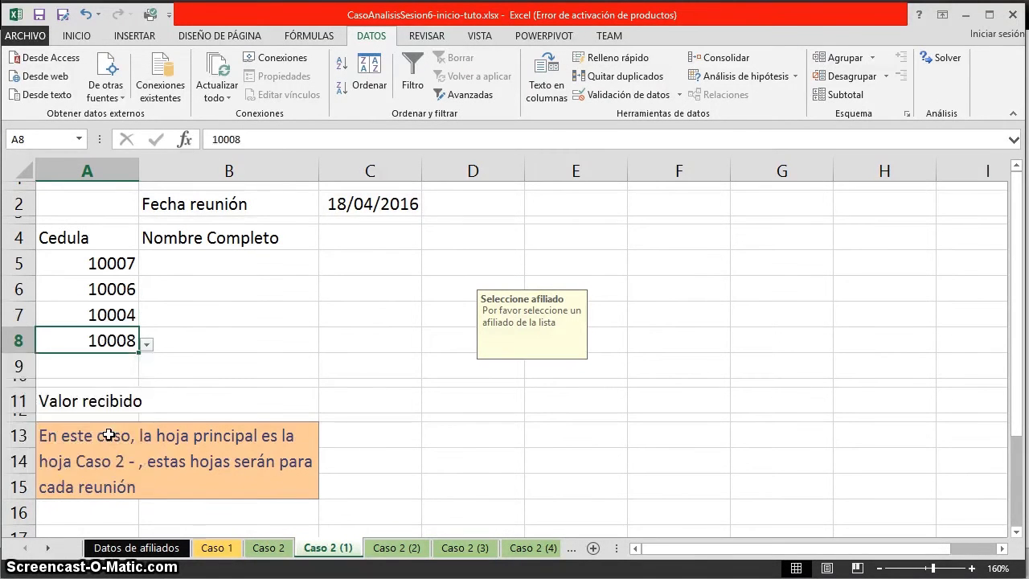
pyautogui.press('Right')
pyautogui.press('Up')
pyautogui.press('Up')
pyautogui.press('Up')
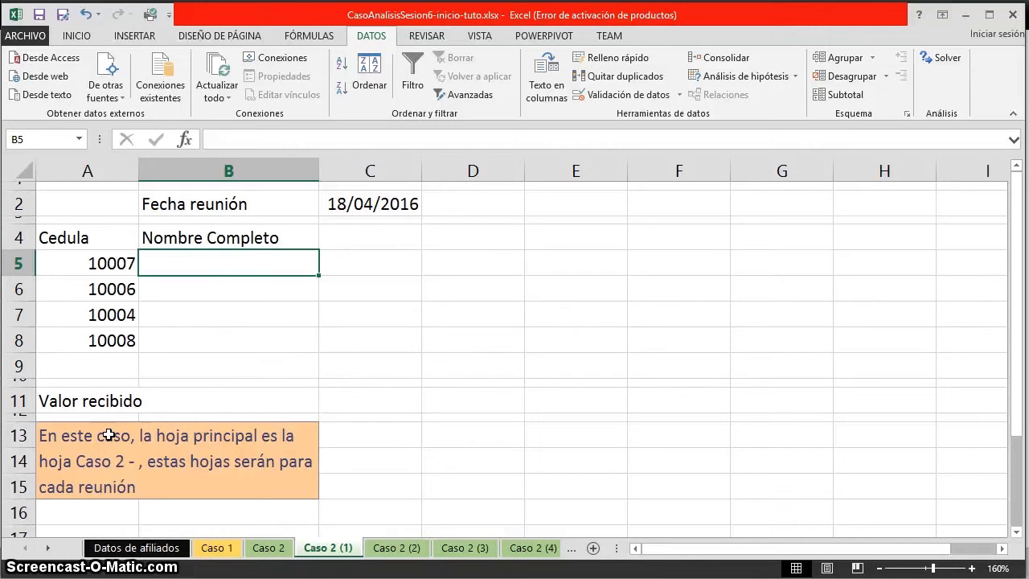
pyautogui.click(110, 263)
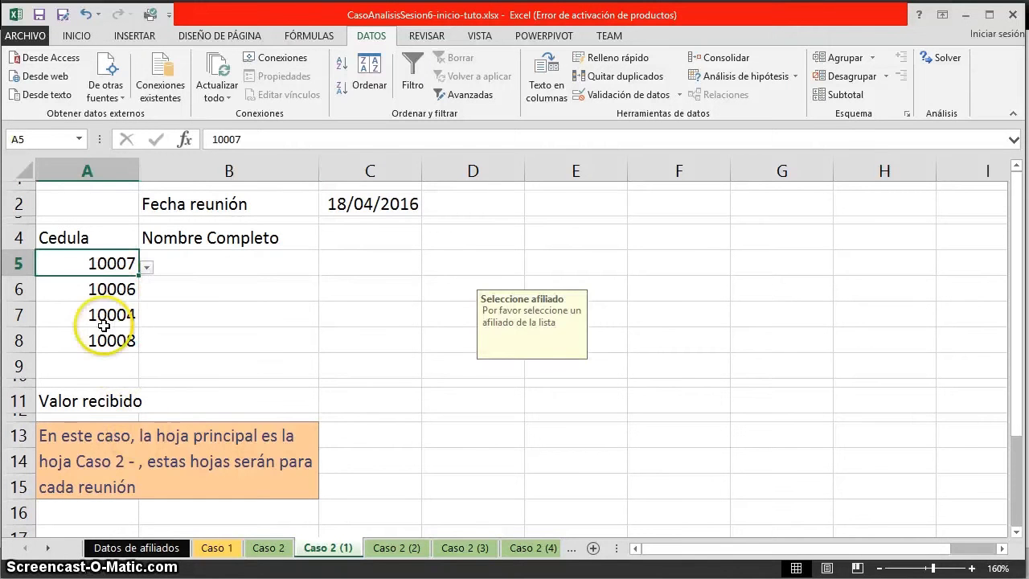
pyautogui.click(241, 339)
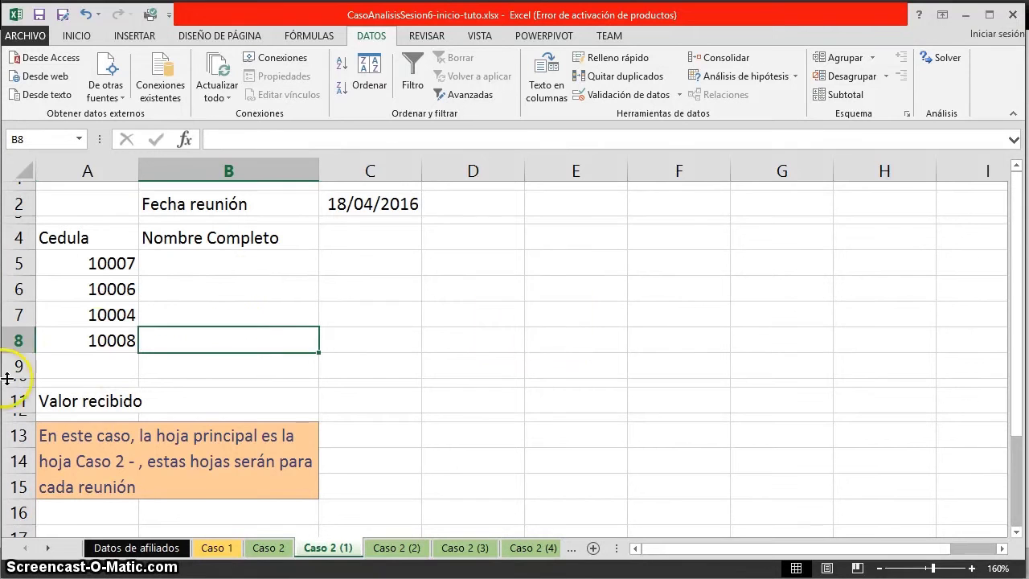
pyautogui.click(102, 350)
pyautogui.click(203, 264)
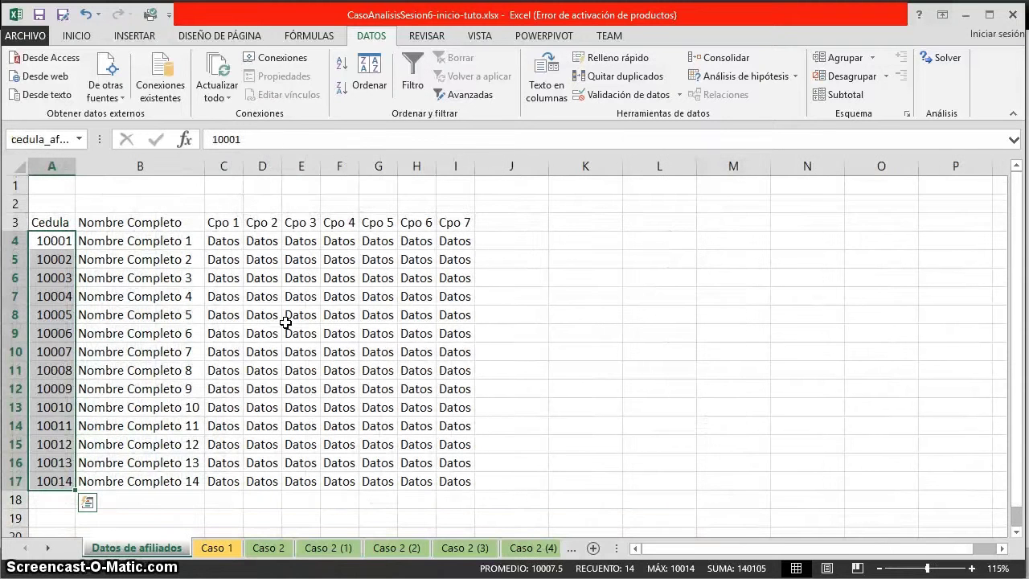
pyautogui.press('Up')
pyautogui.hotkey('ctrl', 'a')
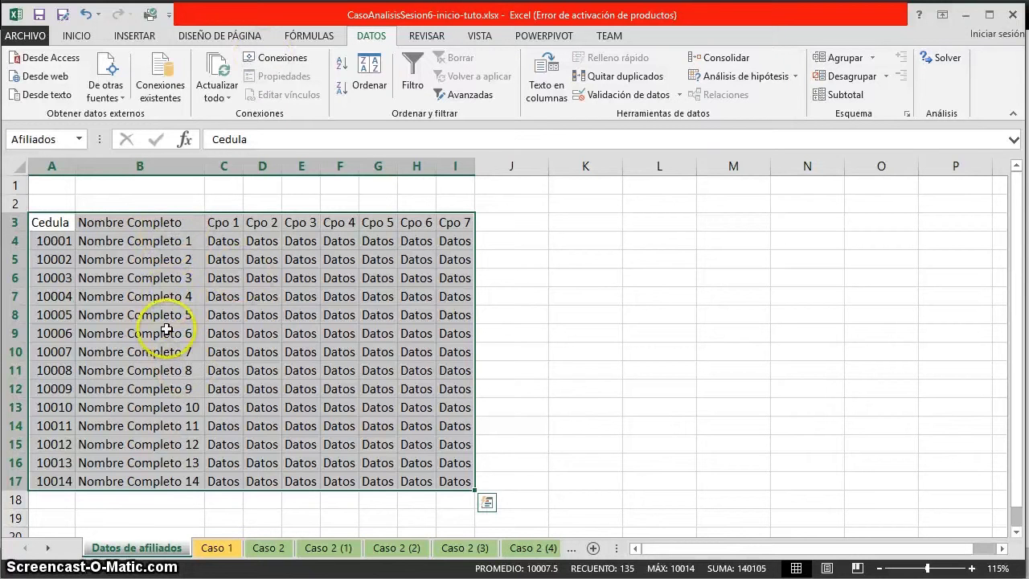
pyautogui.hotkey('ctrl', 'pagedown')
pyautogui.hotkey('ctrl', 'pagedown')
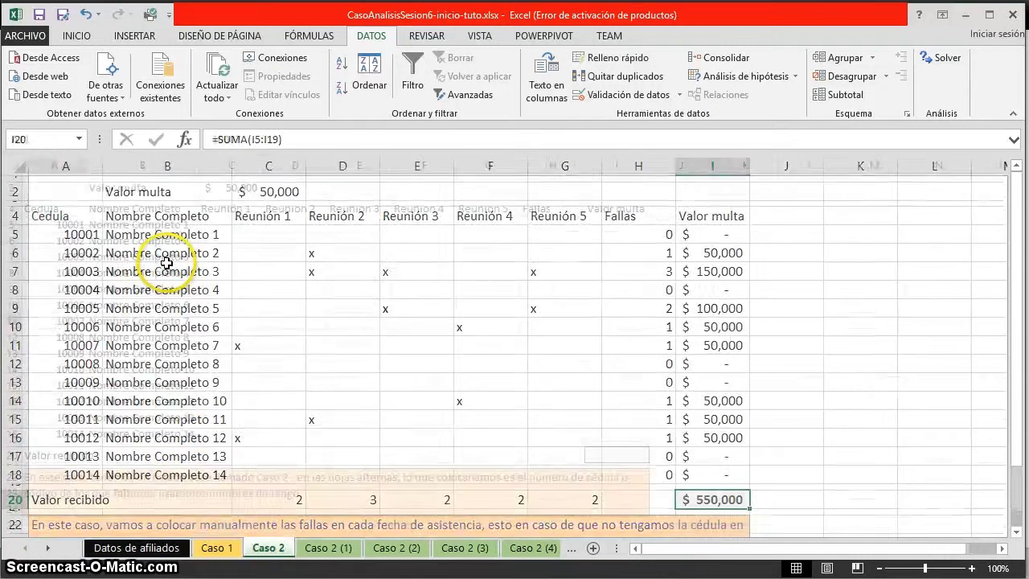
pyautogui.hotkey('ctrl', 'pagedown')
# - Fill B5:B8 at once with =BUSCARV(A5;Afiliados;2;0) to show each attendee's name
pyautogui.write('=')
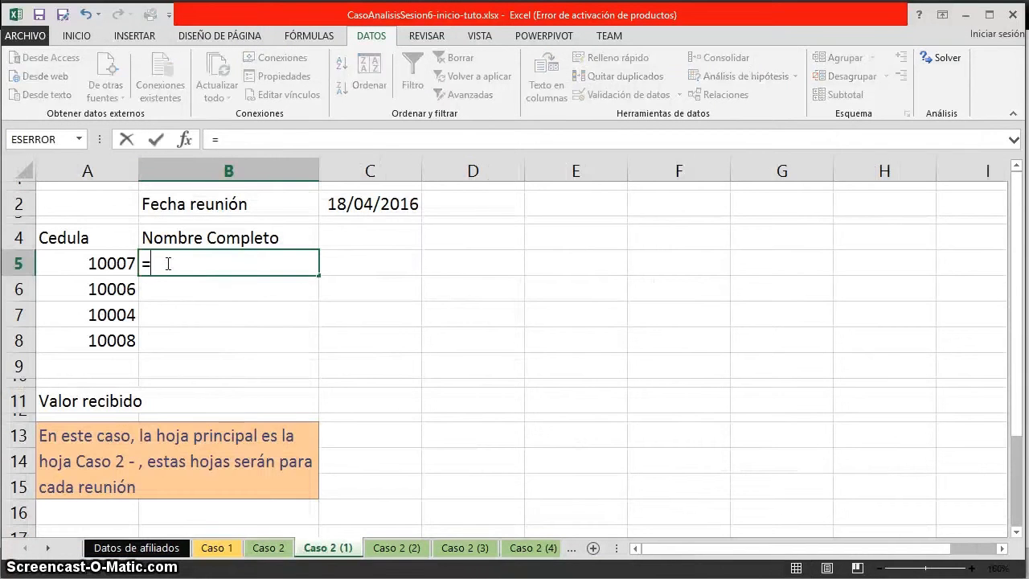
pyautogui.press('Escape')
pyautogui.hotkey('shift', 'Down')
pyautogui.hotkey('shift', 'Down')
pyautogui.hotkey('shift', 'Down')
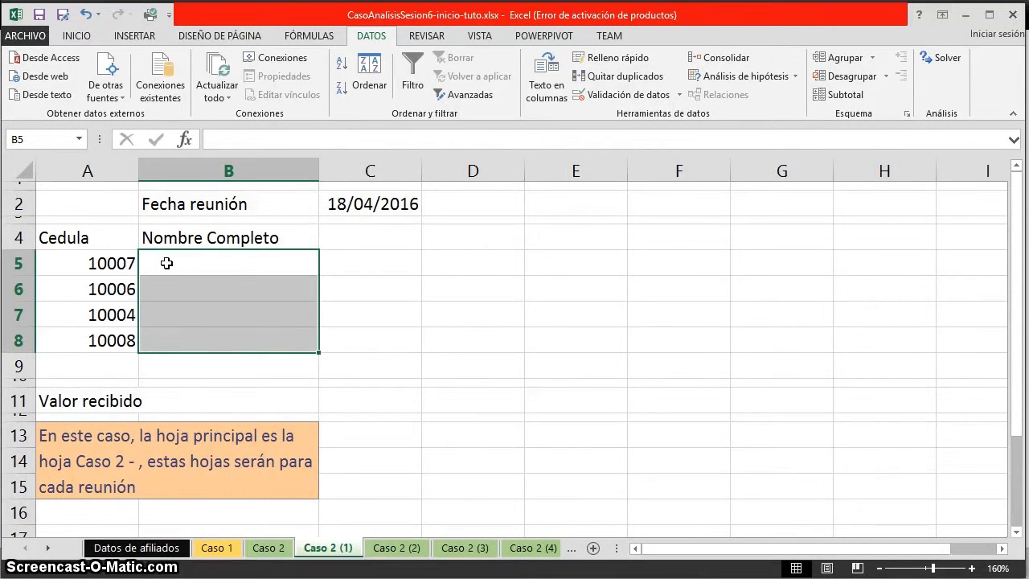
pyautogui.write('=buscarv')
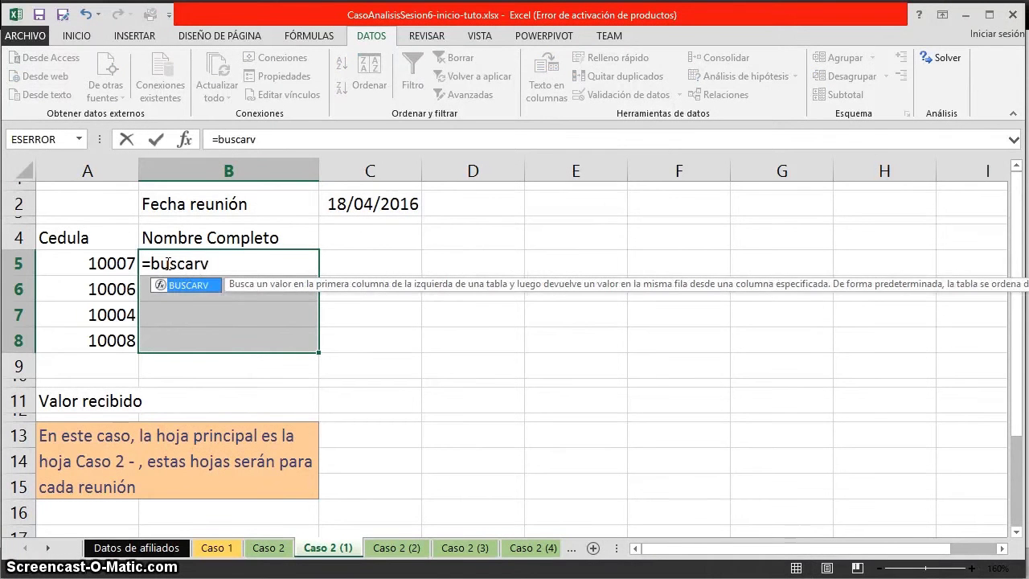
pyautogui.write('(')
pyautogui.press('Left')
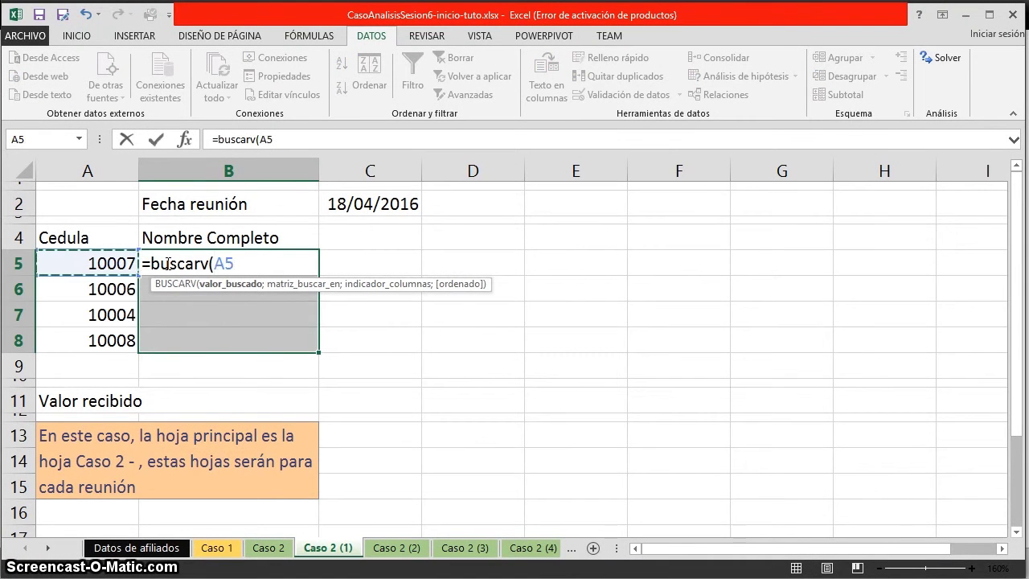
pyautogui.write(';')
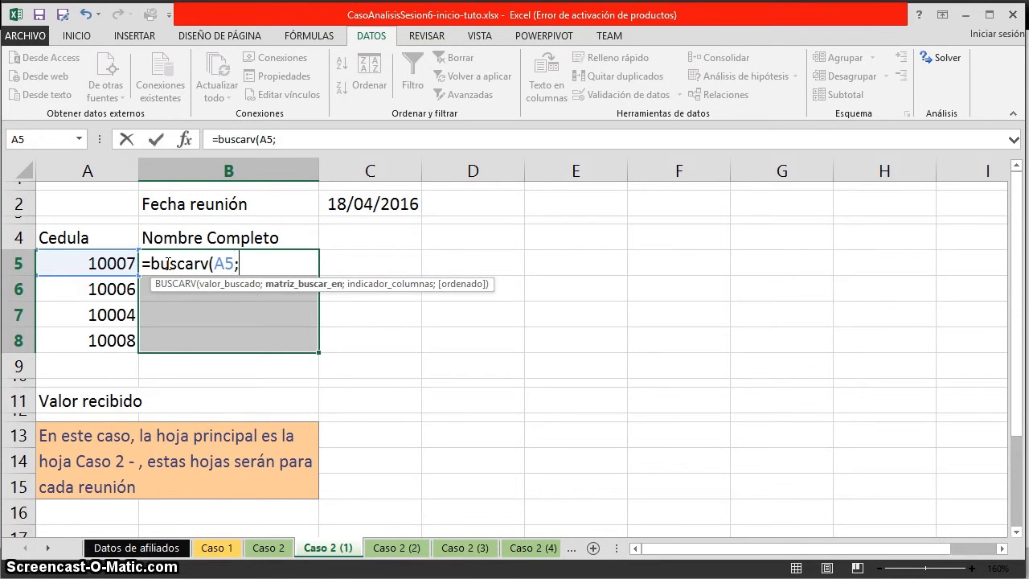
pyautogui.press('F3')
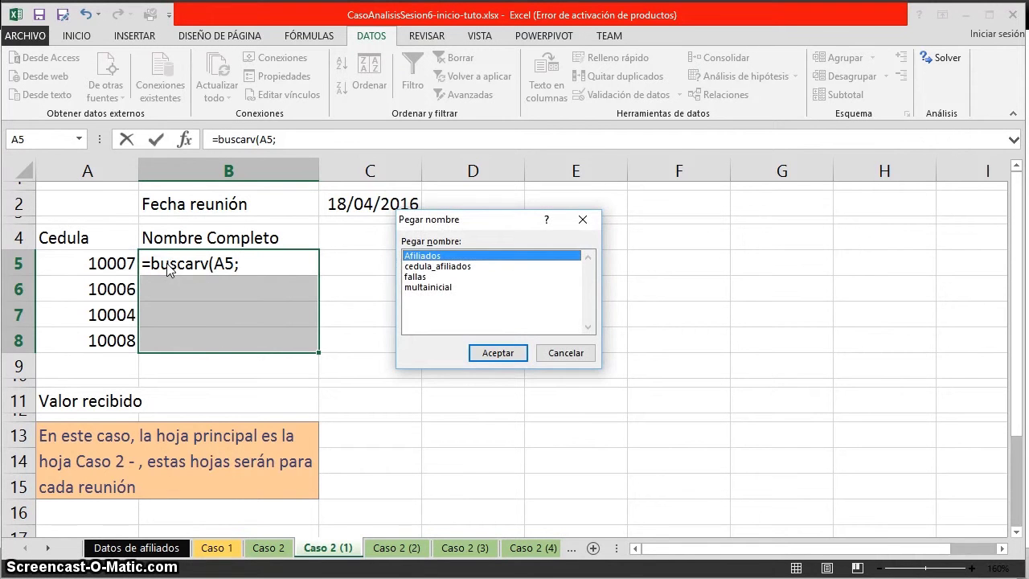
pyautogui.press('Return')
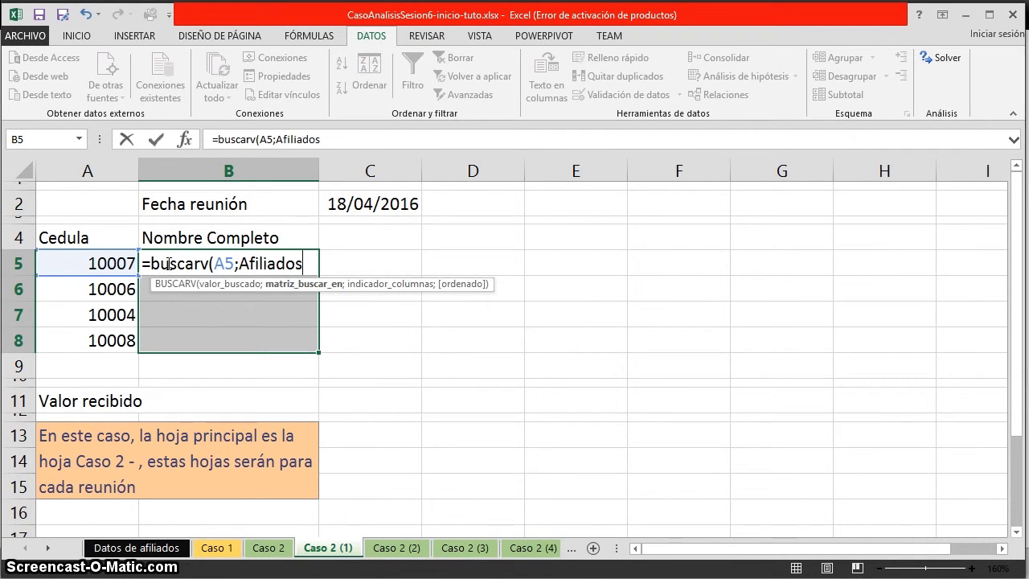
pyautogui.write(';2;0')
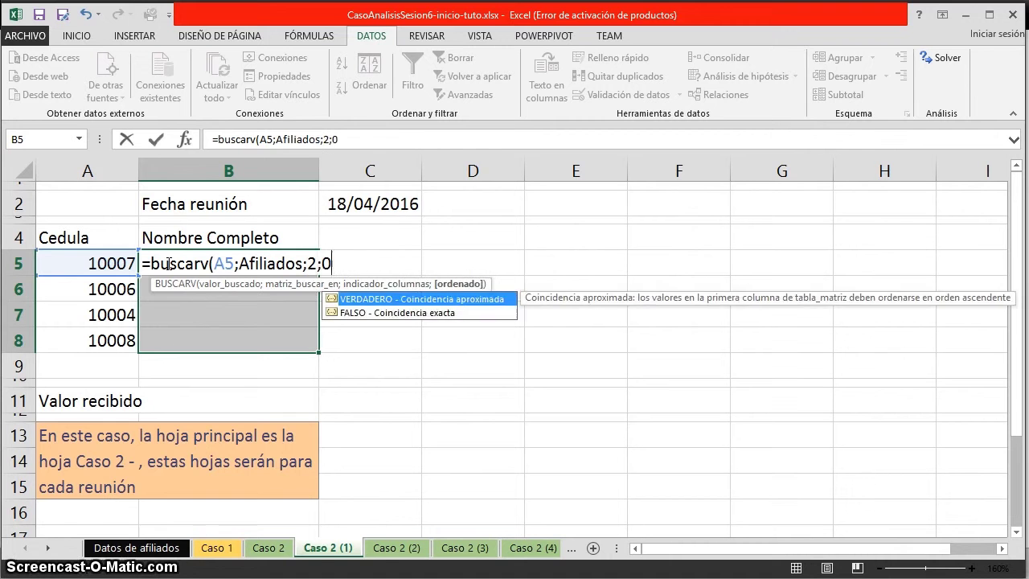
pyautogui.write(')')
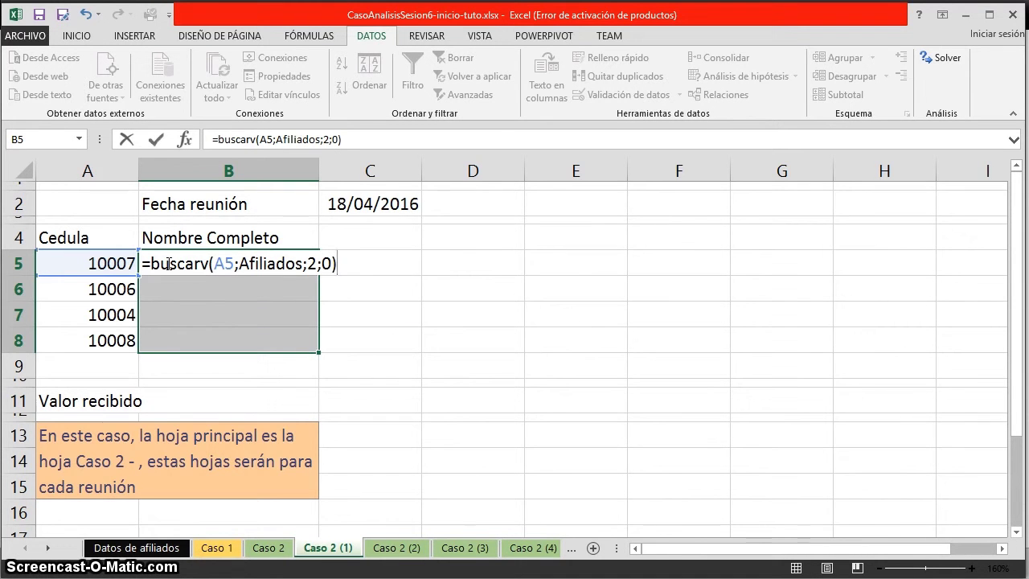
pyautogui.hotkey('ctrl', 'Return')
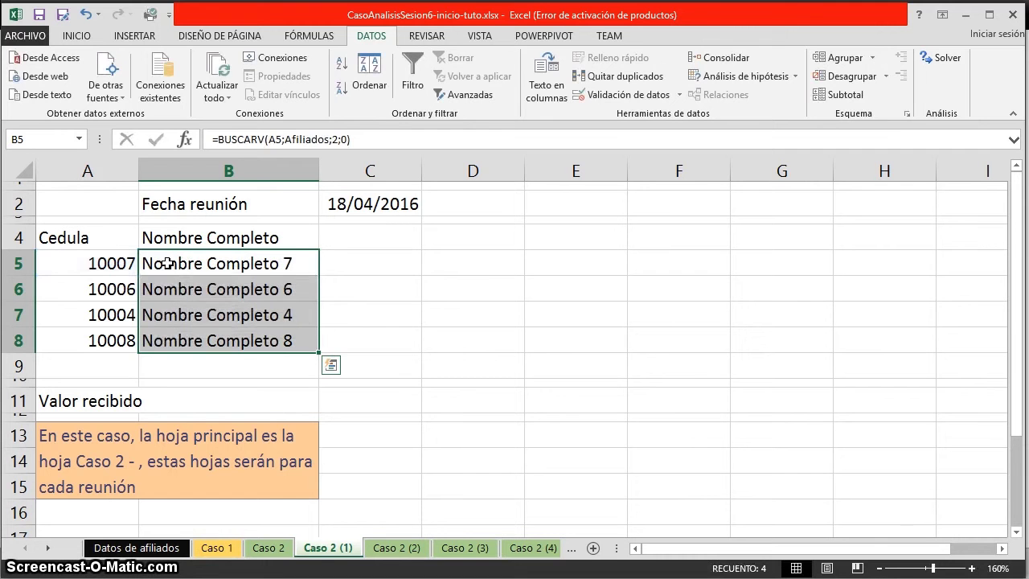
# - Change the second attendee's cédula in A6 to 10008, so B6 shows Nombre Completo 8
pyautogui.click(116, 289)
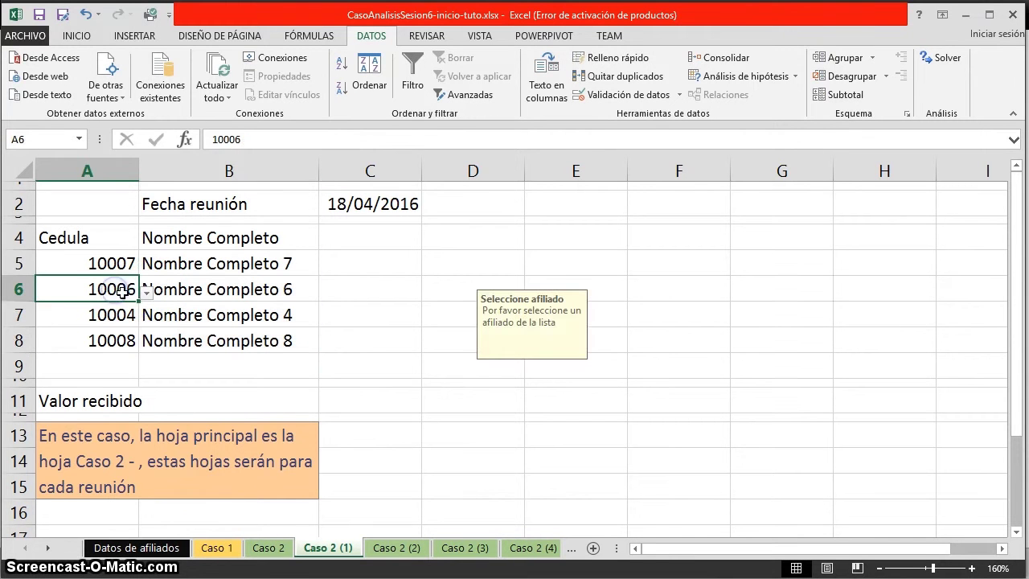
pyautogui.click(147, 295)
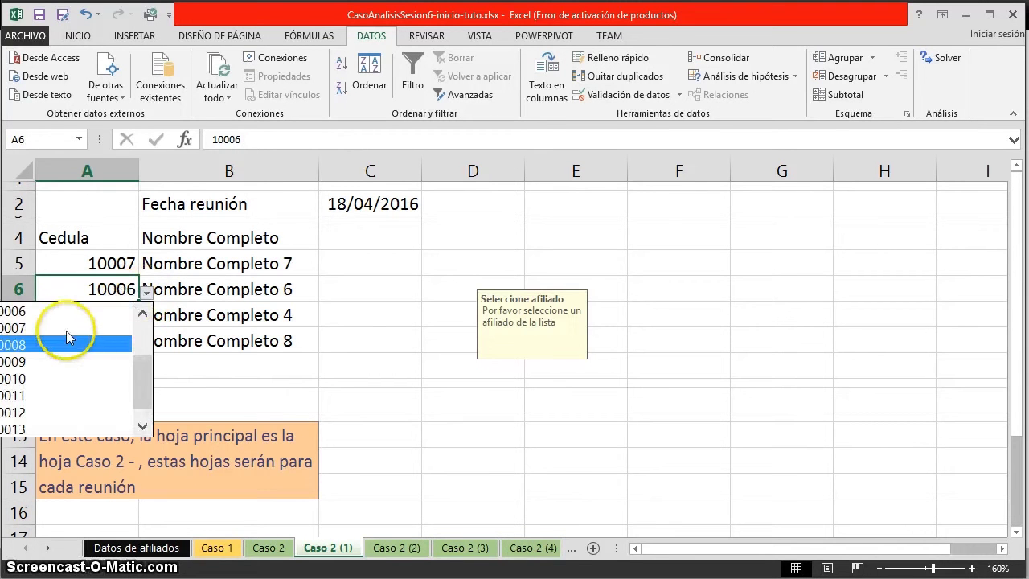
pyautogui.click(46, 398)
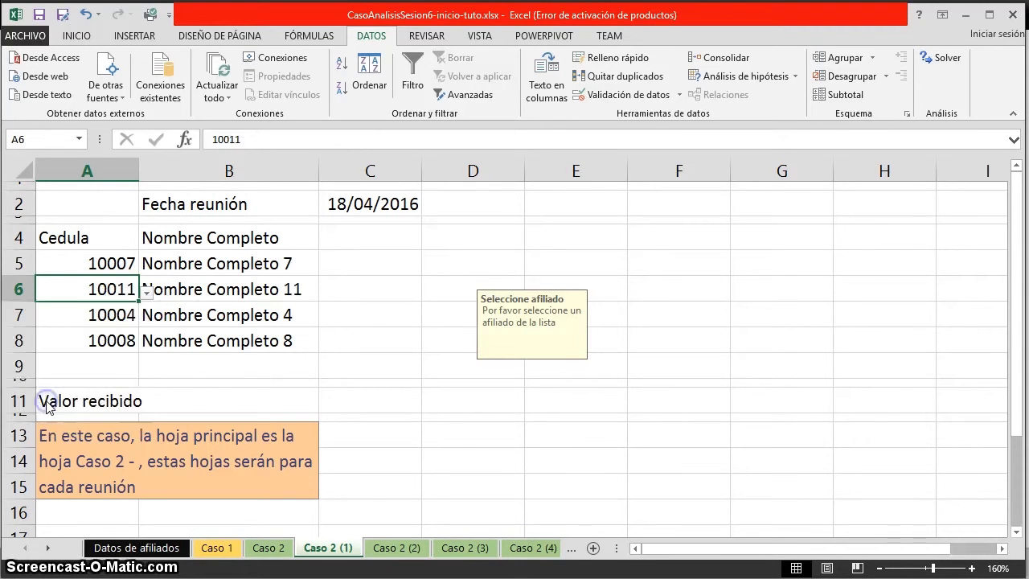
pyautogui.click(230, 291)
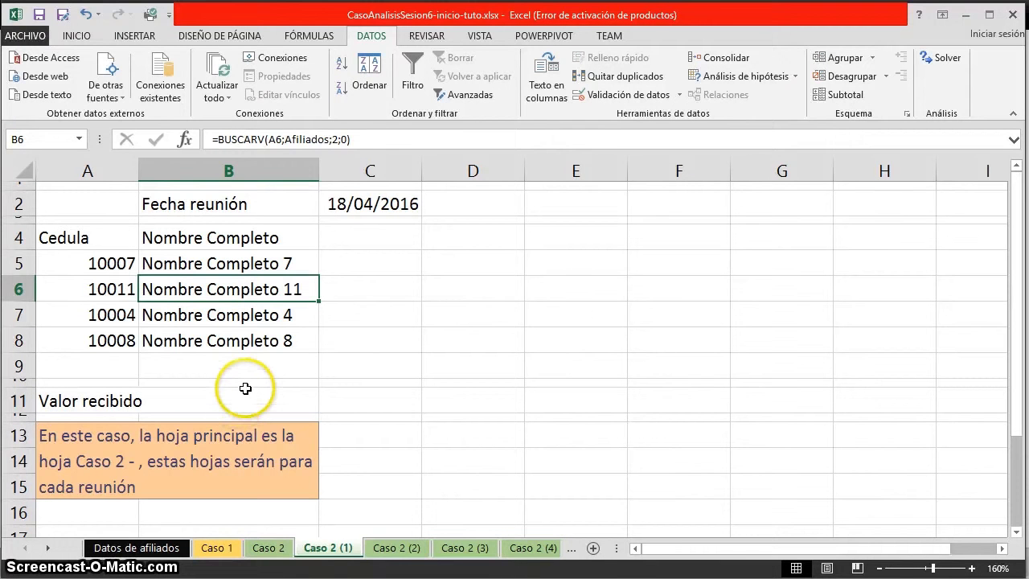
pyautogui.click(79, 283)
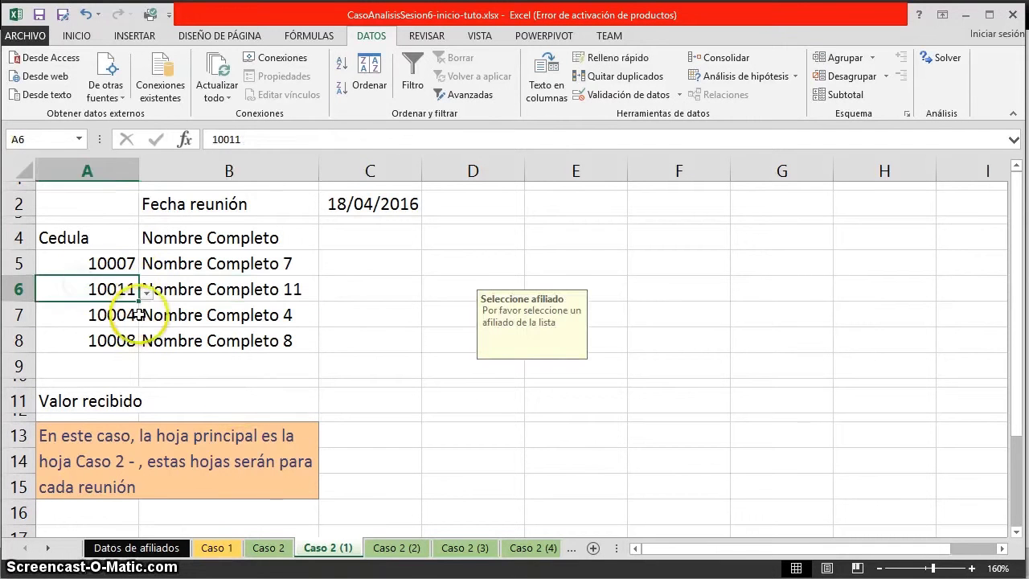
pyautogui.click(148, 301)
pyautogui.click(94, 329)
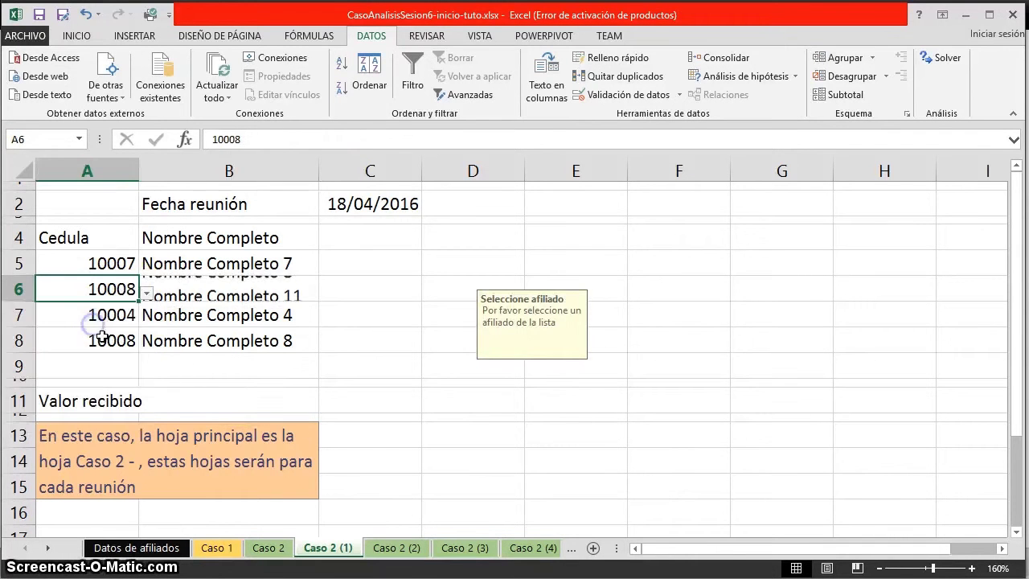
pyautogui.click(283, 283)
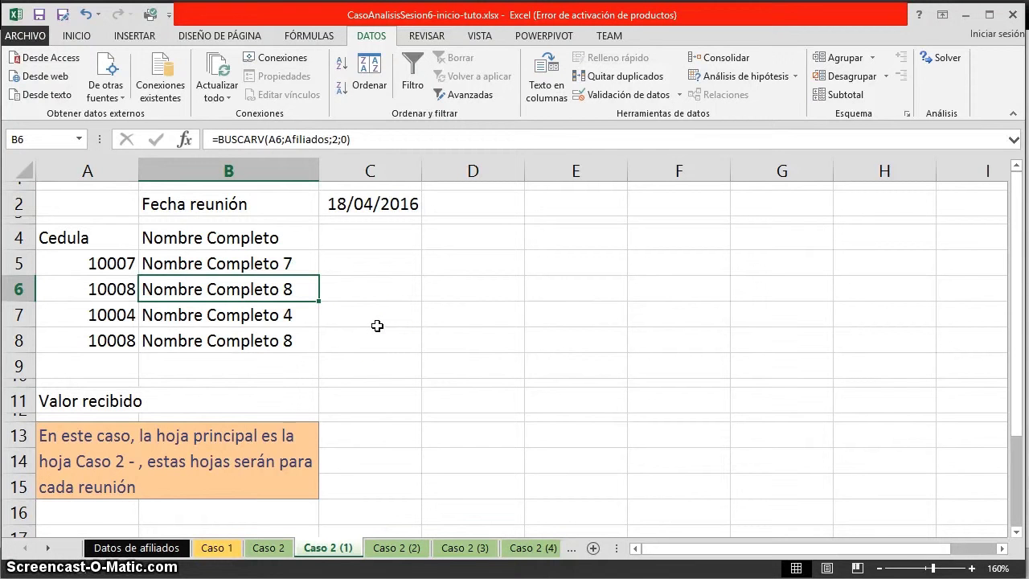
# - Look through sheets Caso 2 (2)–(4) and the base Caso 2 sheet, ending on Caso 2 (1)
pyautogui.click(412, 552)
pyautogui.click(462, 550)
pyautogui.click(515, 550)
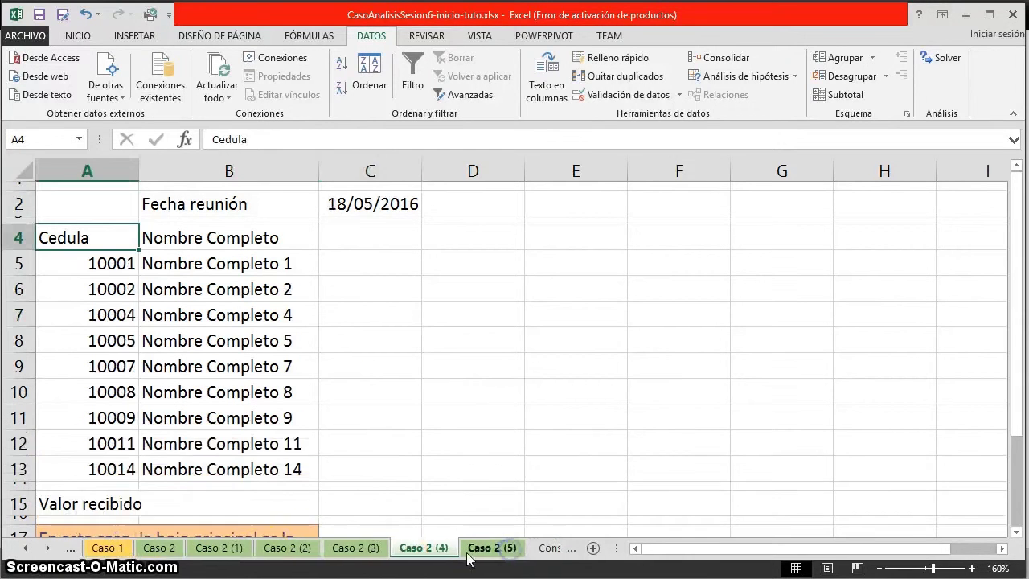
pyautogui.click(211, 550)
pyautogui.click(157, 549)
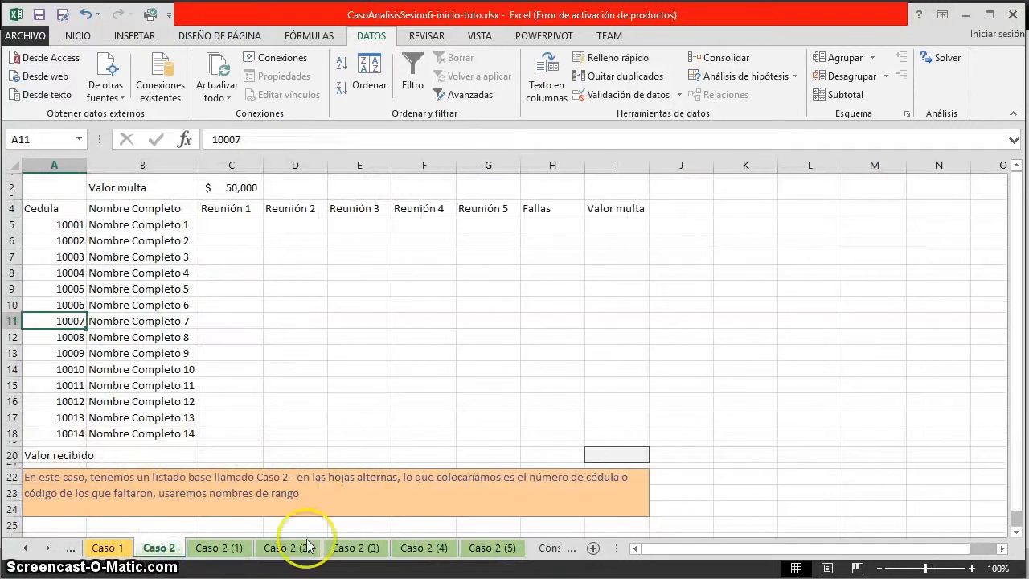
pyautogui.click(214, 551)
pyautogui.click(241, 263)
pyautogui.click(180, 138)
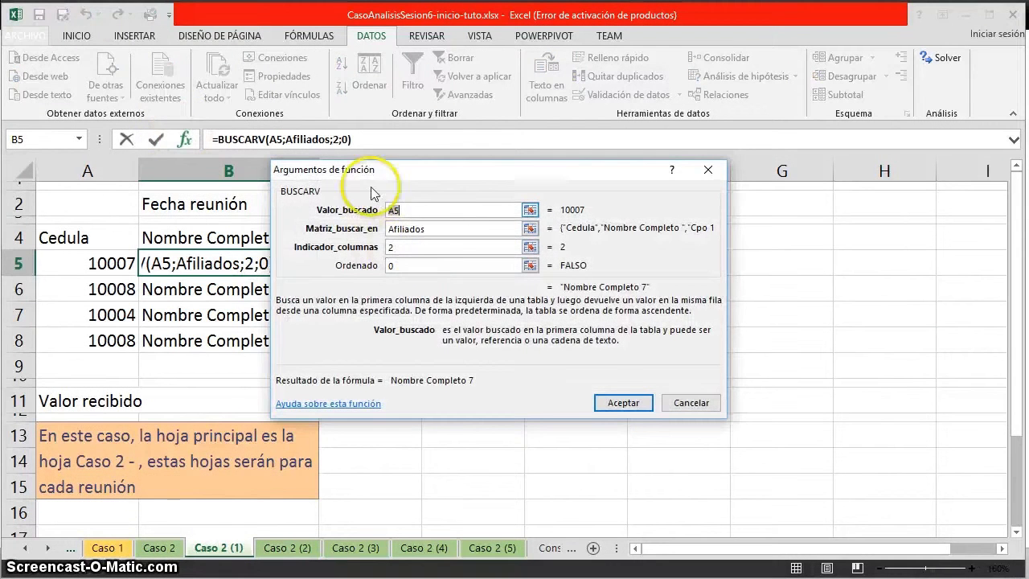
pyautogui.click(448, 209)
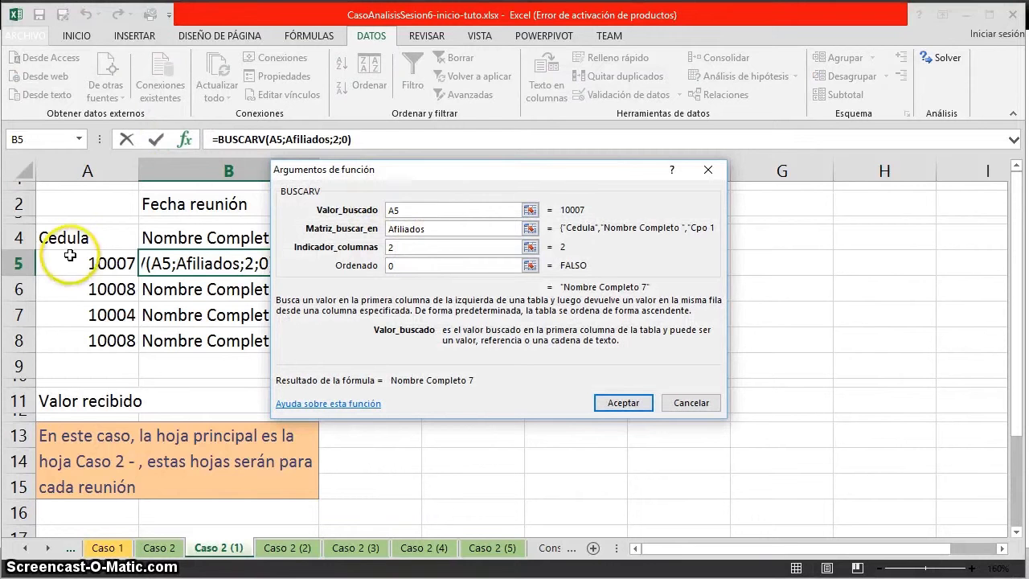
pyautogui.click(435, 229)
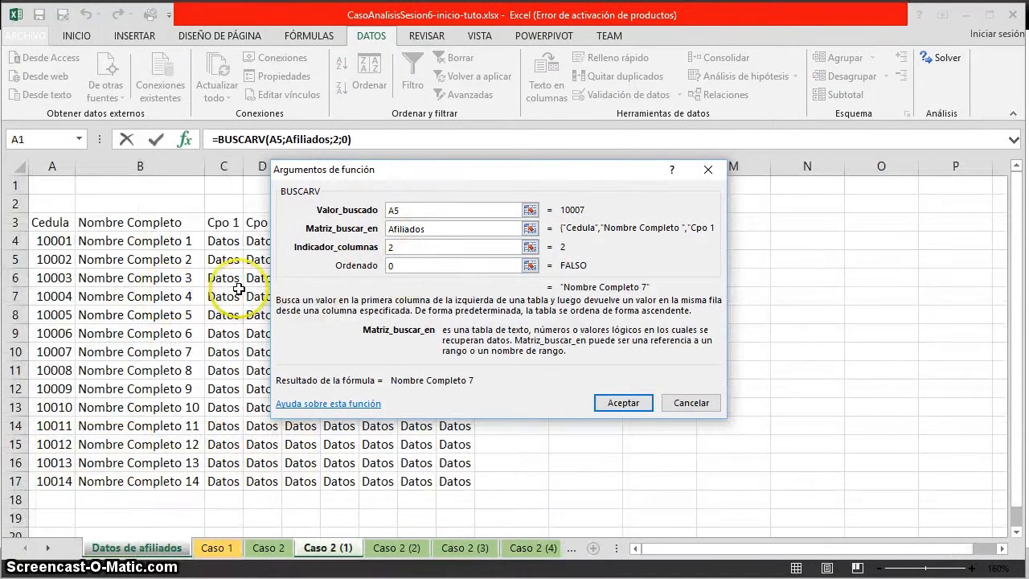
pyautogui.click(437, 248)
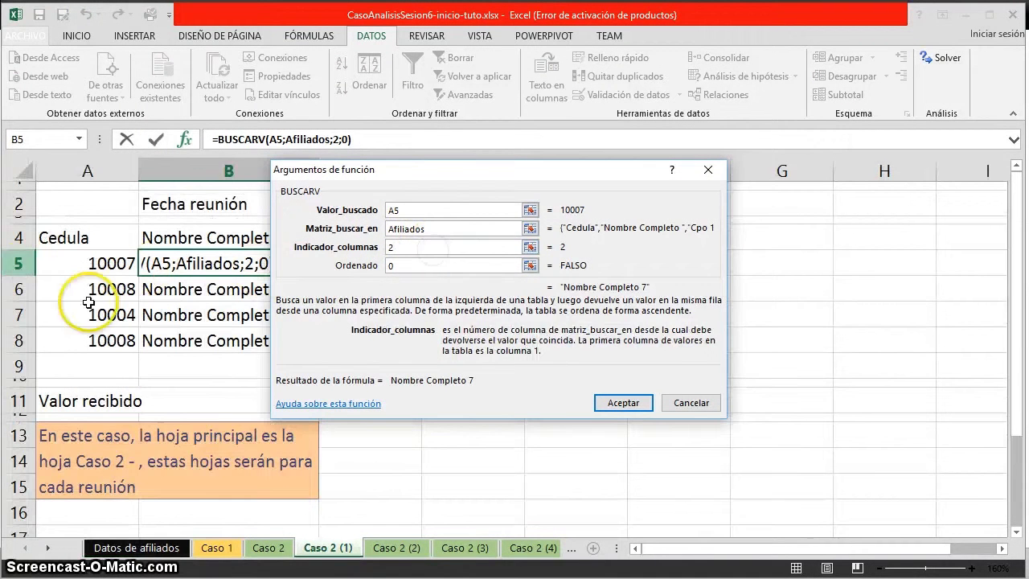
pyautogui.click(408, 270)
pyautogui.click(689, 402)
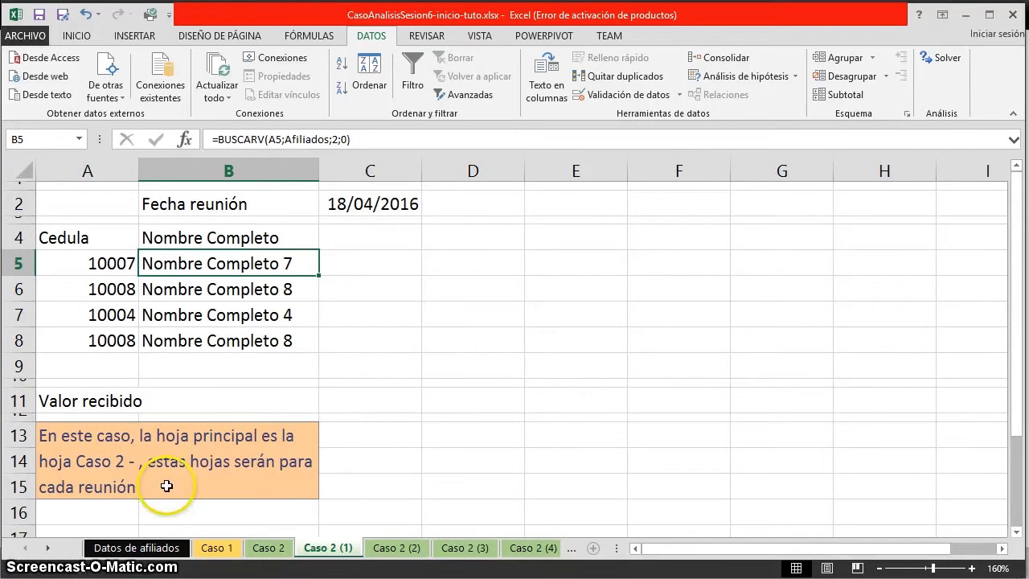
pyautogui.click(268, 547)
pyautogui.moveTo(241, 224); pyautogui.dragTo(472, 431)
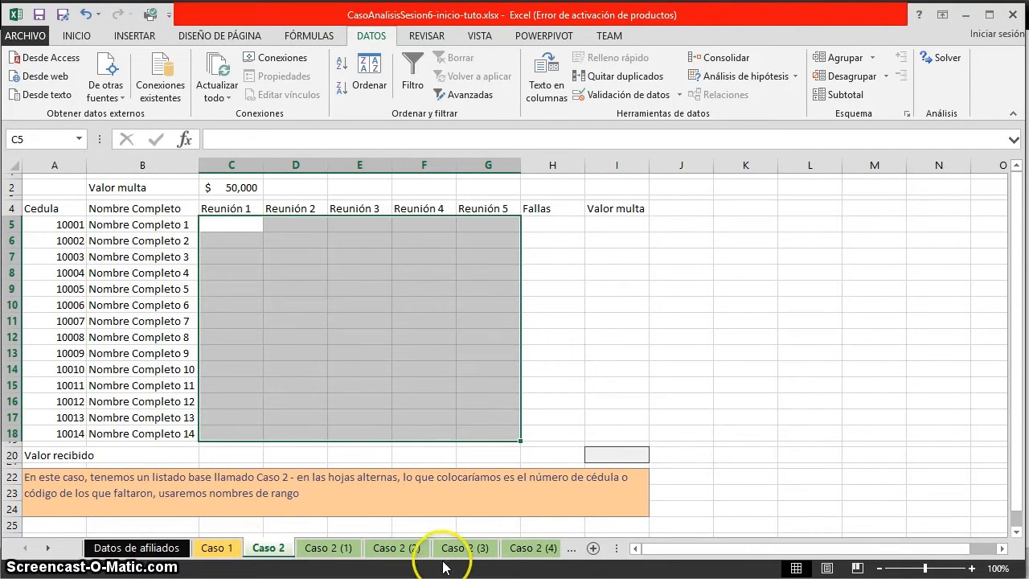
pyautogui.click(274, 226)
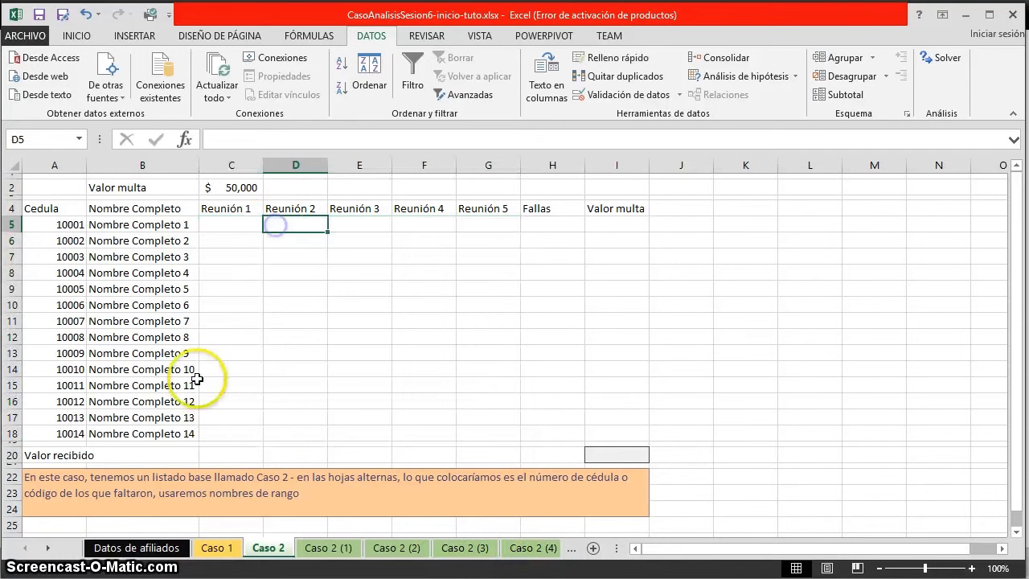
pyautogui.click(326, 548)
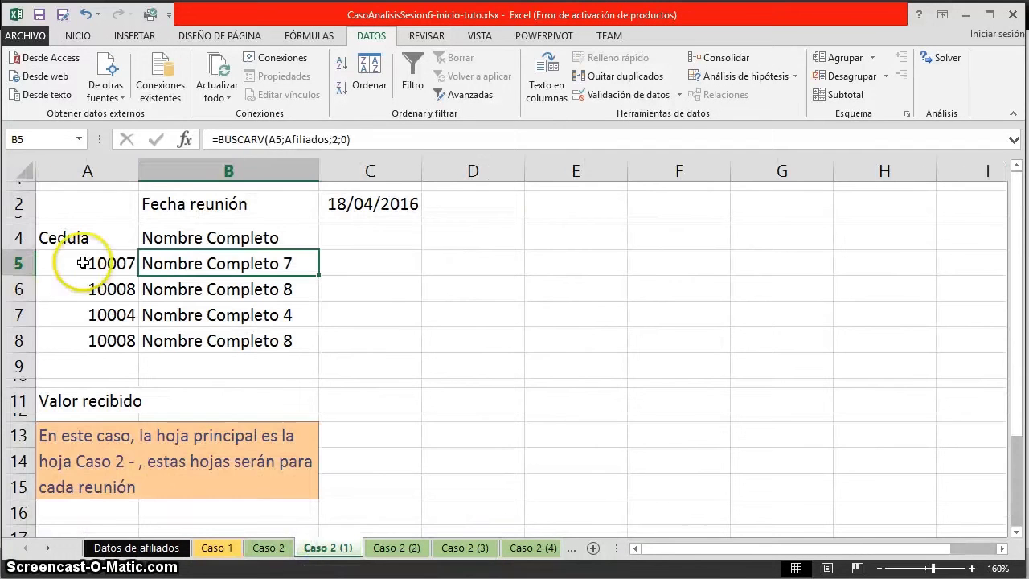
# - Name the first meeting sheet's cédulas A5:A9 as reunion1
pyautogui.moveTo(81, 263); pyautogui.dragTo(80, 340)
pyautogui.click(71, 143)
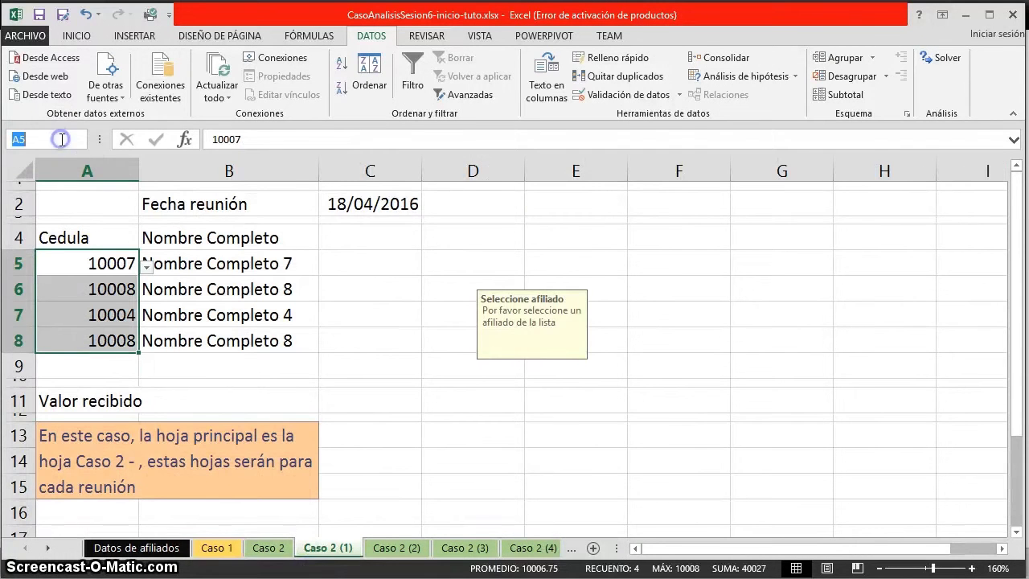
pyautogui.write('re')
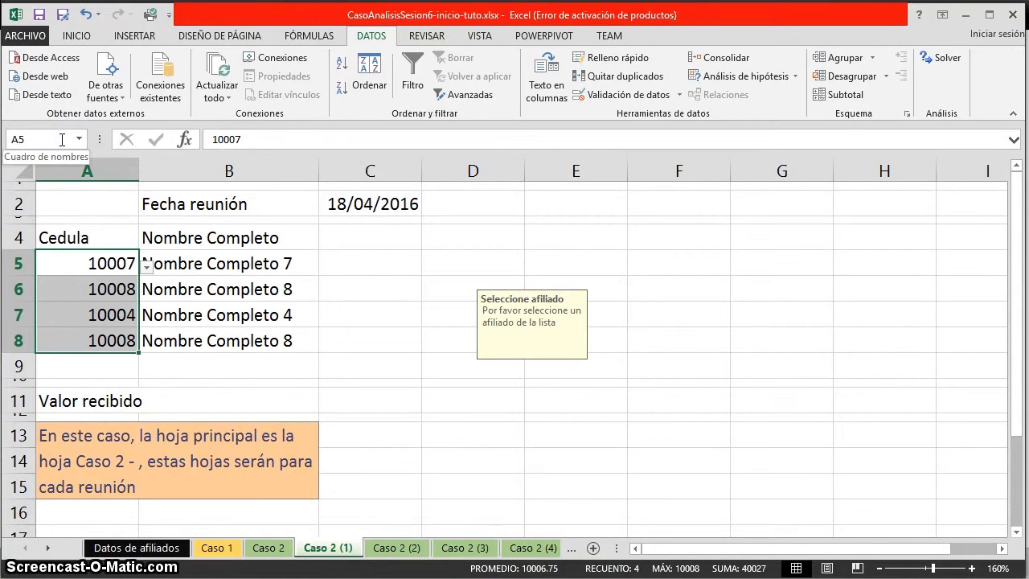
pyautogui.hotkey('shift', 'Down')
pyautogui.click(37, 143)
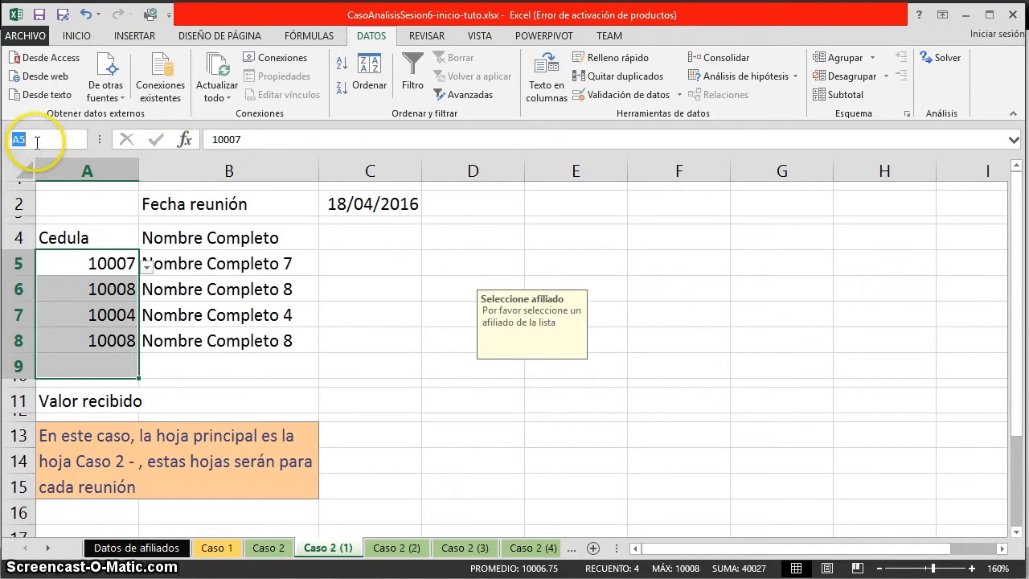
pyautogui.write('reunion1')
pyautogui.hotkey('ctrl', 'pagedown')
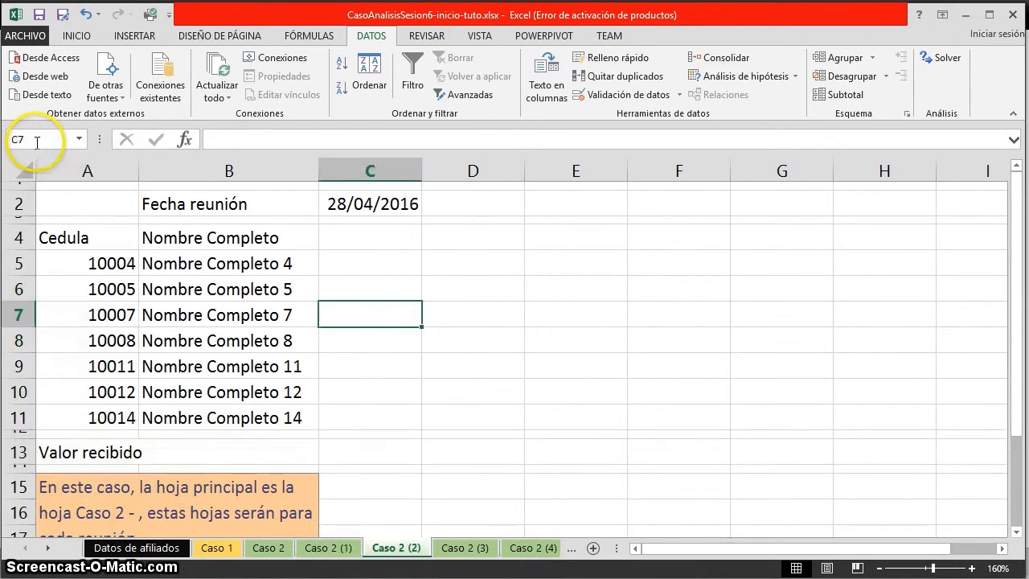
# - On sheet Caso 2 (2), name the cédula list A5:A11 as reunion2
pyautogui.press('Left')
pyautogui.press('Left')
pyautogui.press('Up')
pyautogui.press('Up')
pyautogui.hotkey('ctrl', 'shift', 'Down')
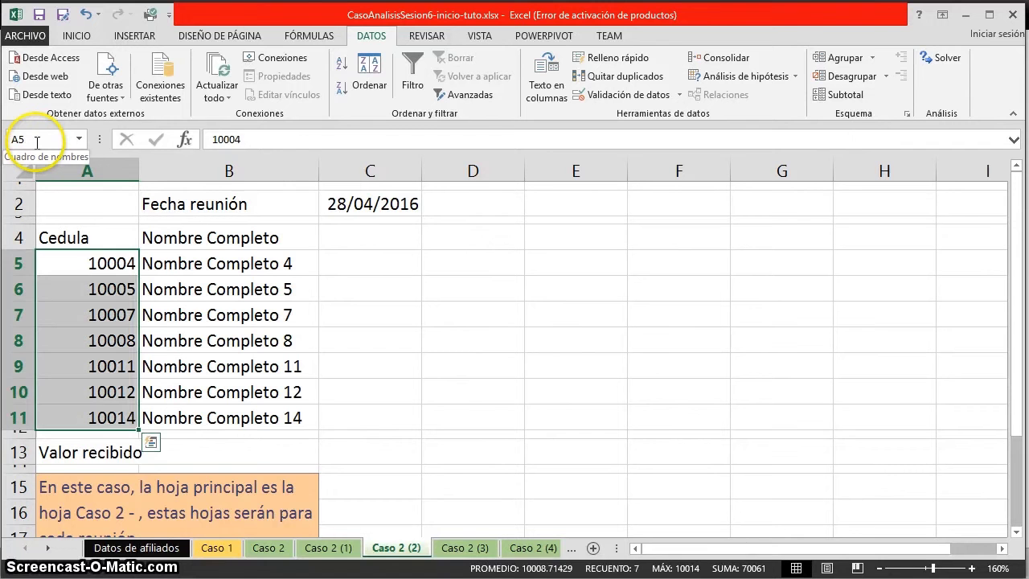
pyautogui.click(38, 141)
pyautogui.write('reunion2')
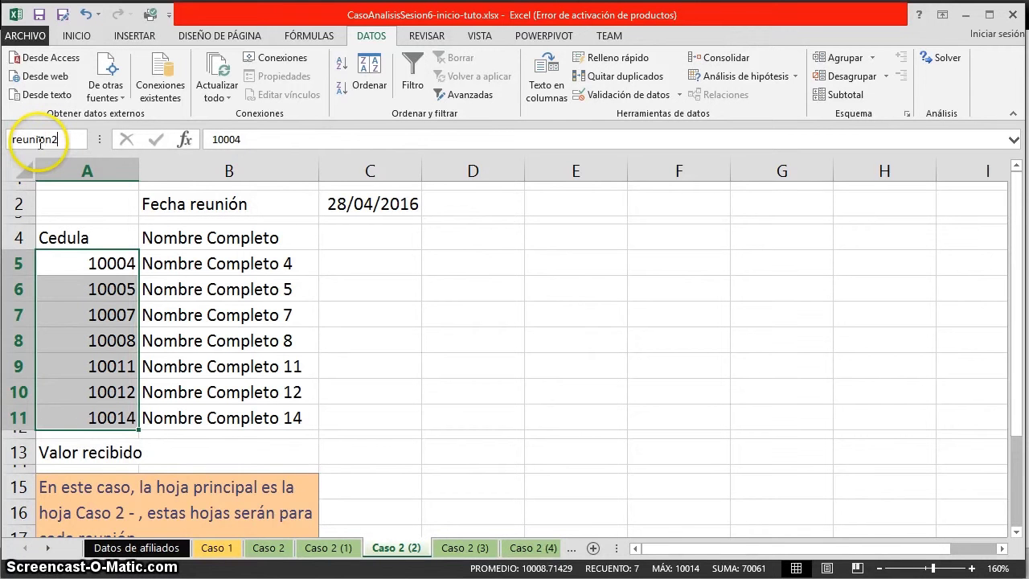
pyautogui.hotkey('shift', 'F10')
# - On sheet Caso 2 (3), name the cédula list A5:A11 as reunion3
pyautogui.press('Escape')
pyautogui.hotkey('ctrl', 'pagedown')
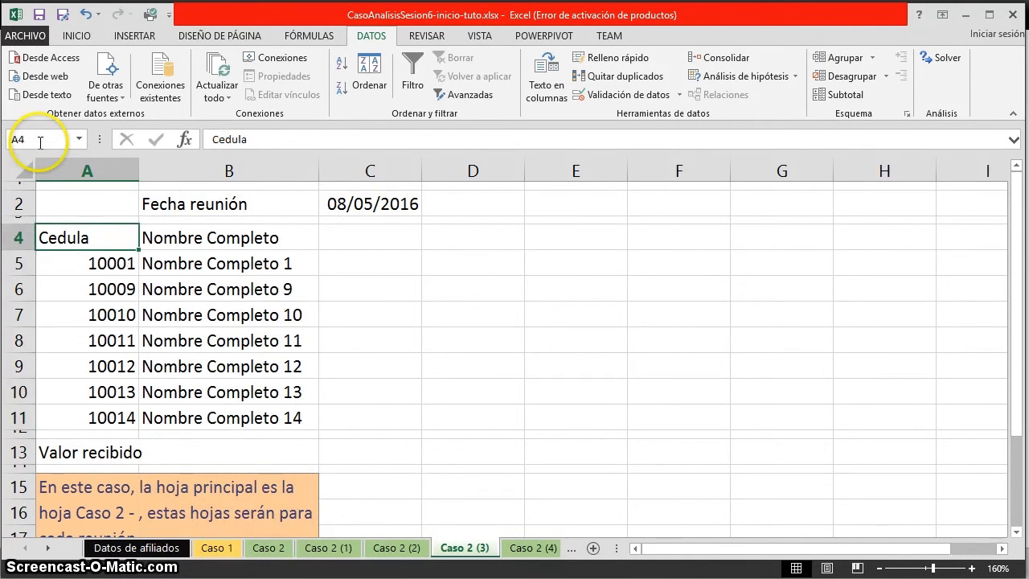
pyautogui.press('Down')
pyautogui.hotkey('ctrl', 'shift', 'Down')
pyautogui.click(39, 143)
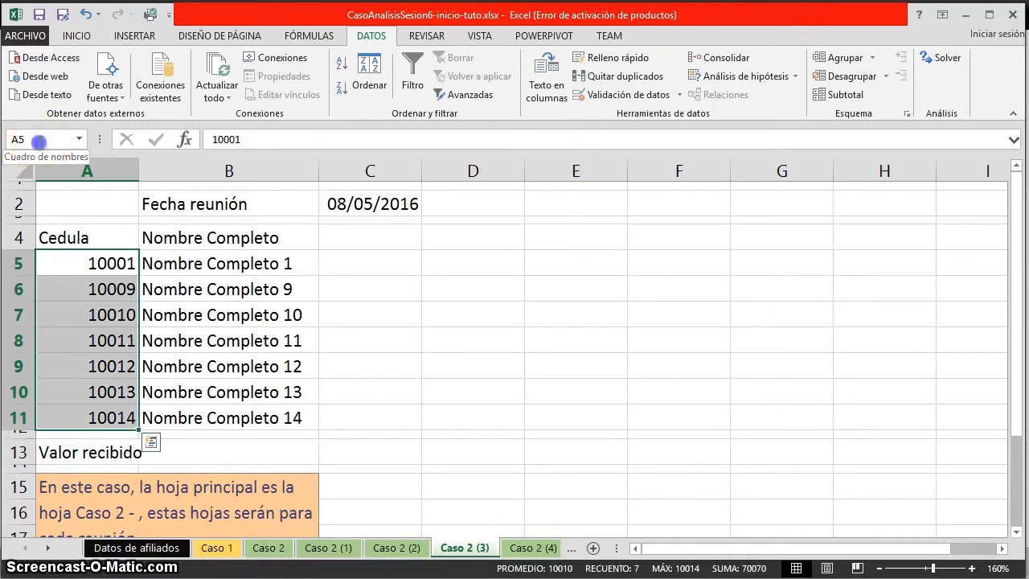
pyautogui.write('reunion3')
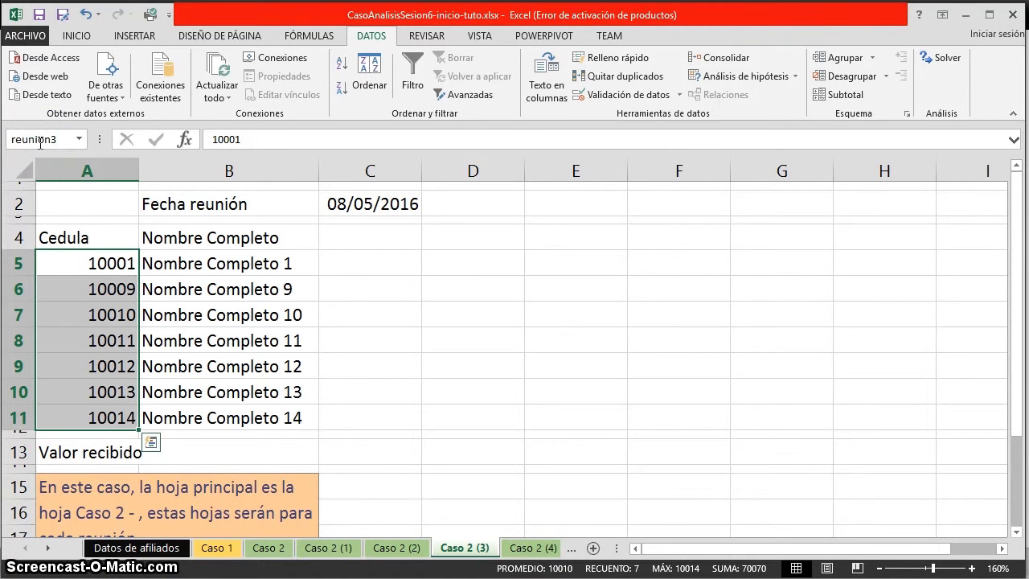
pyautogui.press('Return')
# - On sheet Caso 2 (4), name the cédula list A5:A13 as reunion4
pyautogui.hotkey('ctrl', 'pagedown')
pyautogui.press('Down')
pyautogui.hotkey('ctrl', 'shift', 'Down')
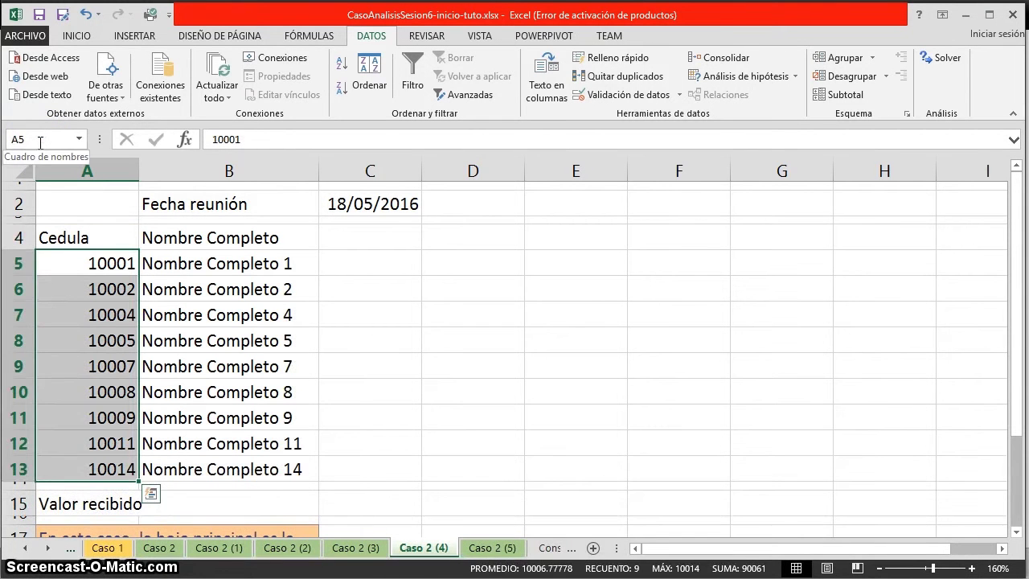
pyautogui.click(40, 142)
pyautogui.write('reunion4')
pyautogui.press('Return')
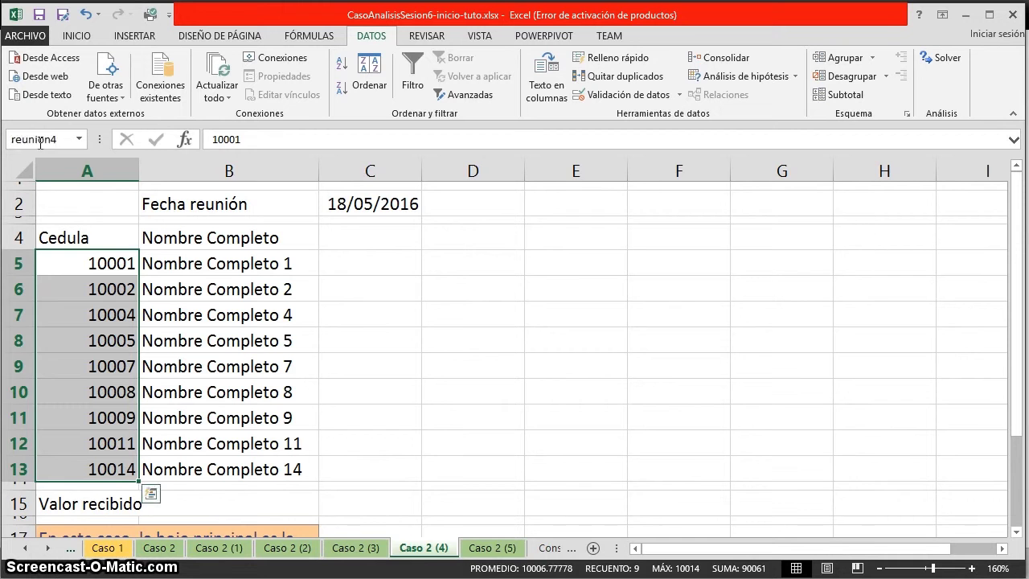
# - On sheet Caso 2 (5), name the cédula list A5:A18 as reunion5
pyautogui.hotkey('ctrl', 'pagedown')
pyautogui.press('Left')
pyautogui.press('Up')
pyautogui.hotkey('ctrl', 'shift', 'Down')
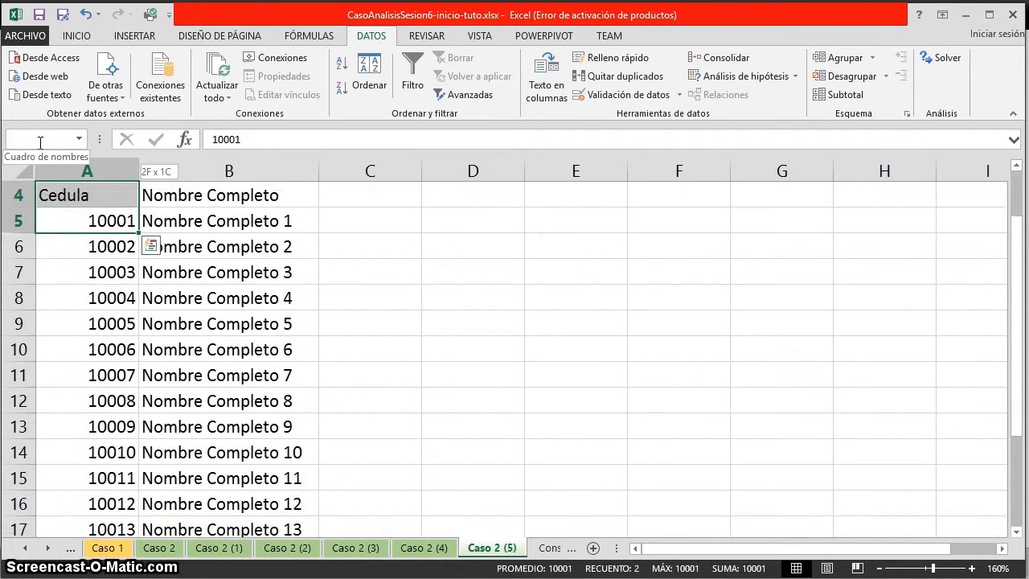
pyautogui.click(39, 142)
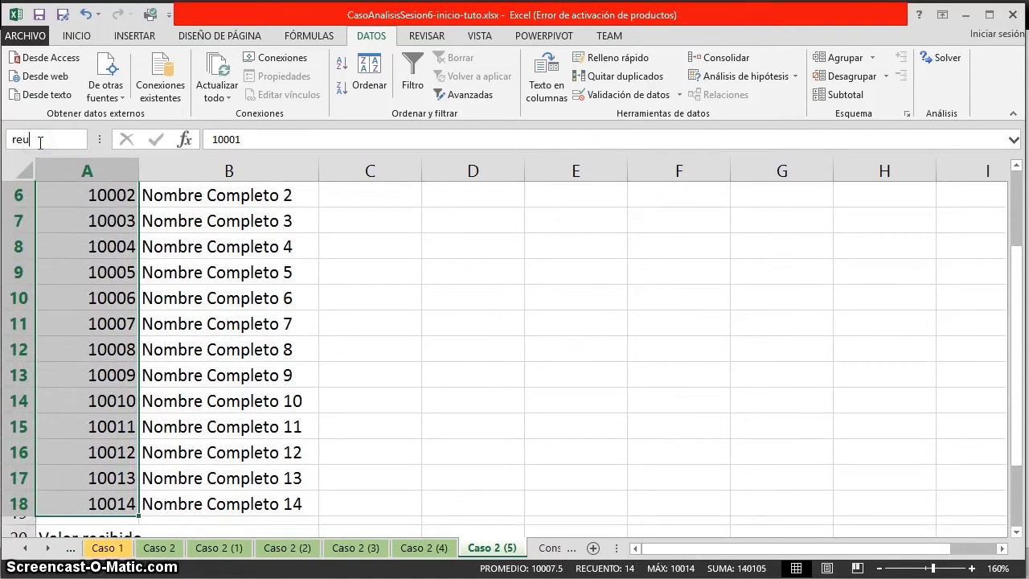
pyautogui.press('Return')
# - Back on the base Caso 2 sheet, name cédulas A5:A18 as control
pyautogui.hotkey('ctrl', 'pageup')
pyautogui.hotkey('ctrl', 'pageup')
pyautogui.hotkey('ctrl', 'pageup')
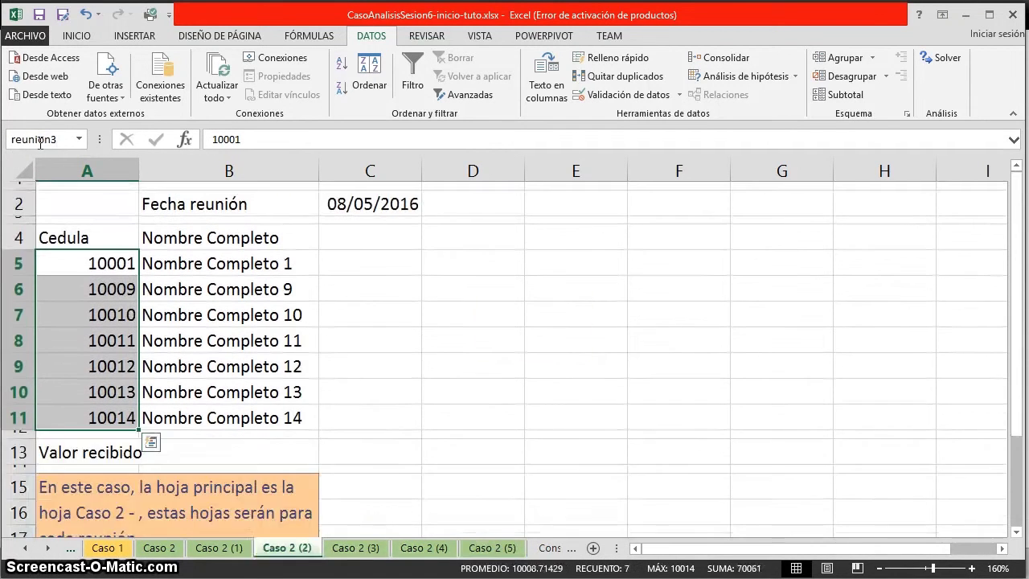
pyautogui.hotkey('ctrl', 'pageup')
pyautogui.hotkey('ctrl', 'pageup')
pyautogui.press('Left')
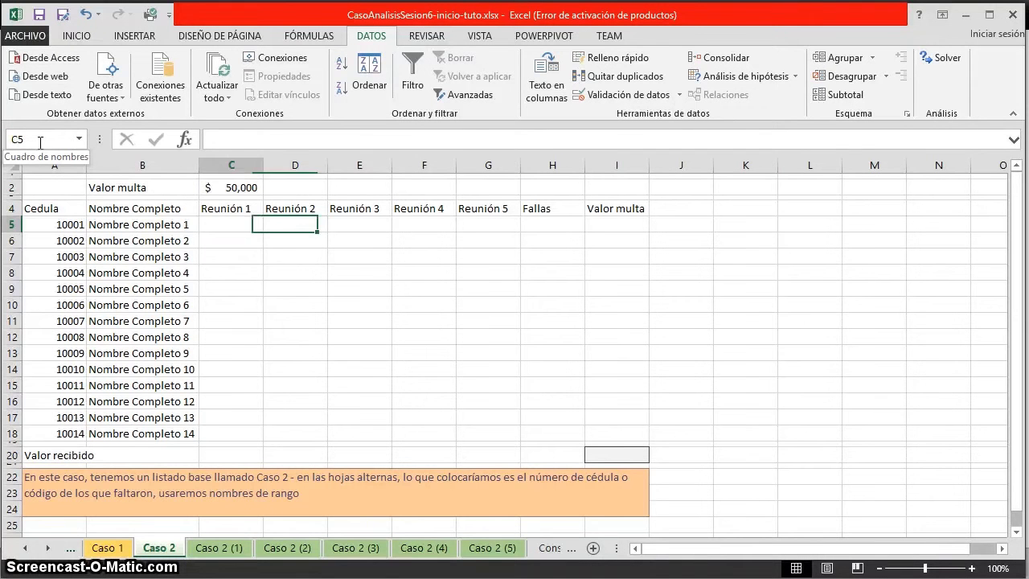
pyautogui.press('Left')
pyautogui.press('Left')
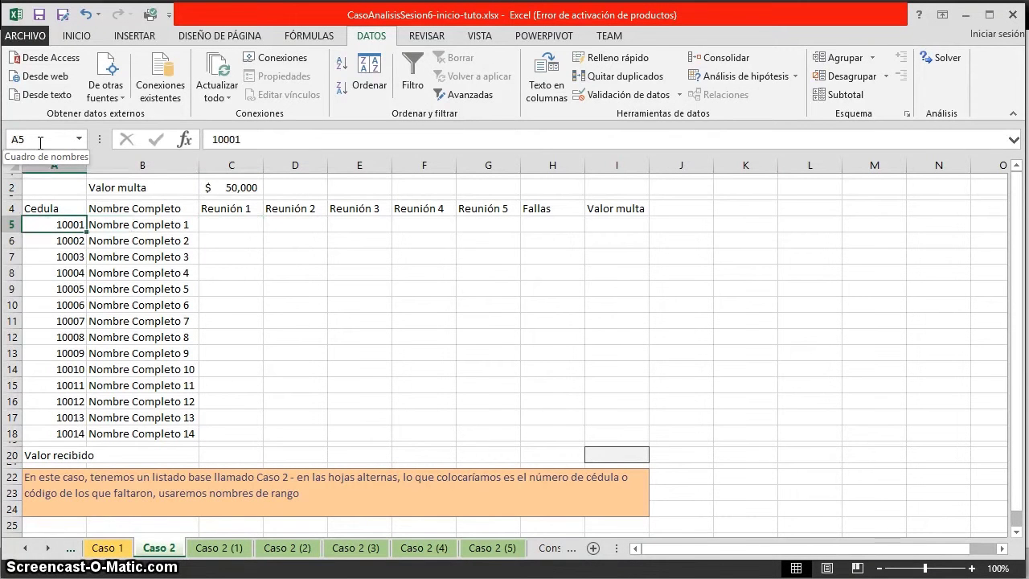
pyautogui.hotkey('ctrl', 'shift', 'Down')
pyautogui.click(44, 145)
pyautogui.write('control')
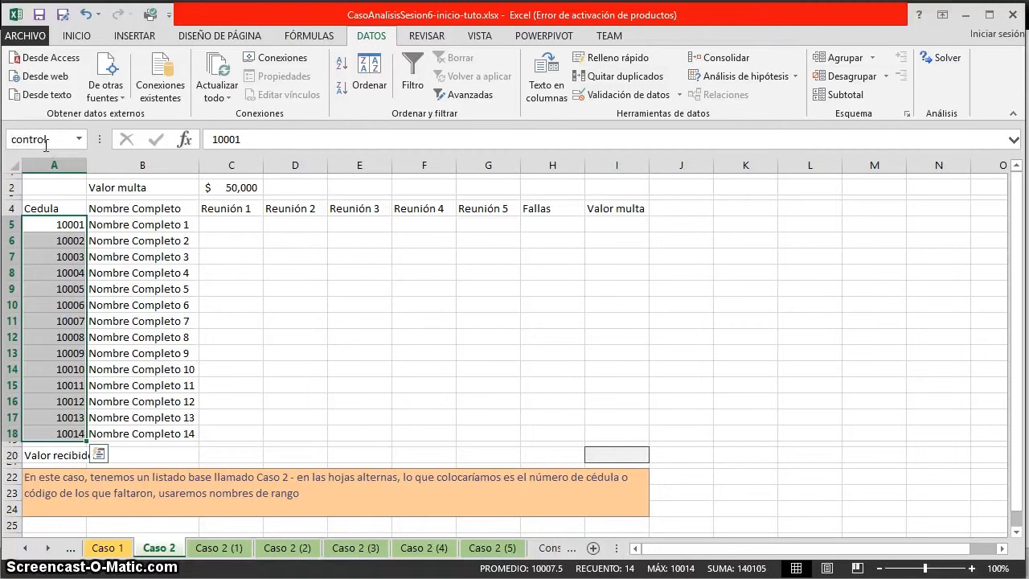
pyautogui.press('Return')
pyautogui.press('Right')
pyautogui.press('Right')
pyautogui.press('Right')
# - Enter =BUSCARV(control;reunion1;1;0) in C5, which currently returns #N/A
pyautogui.press('Left')
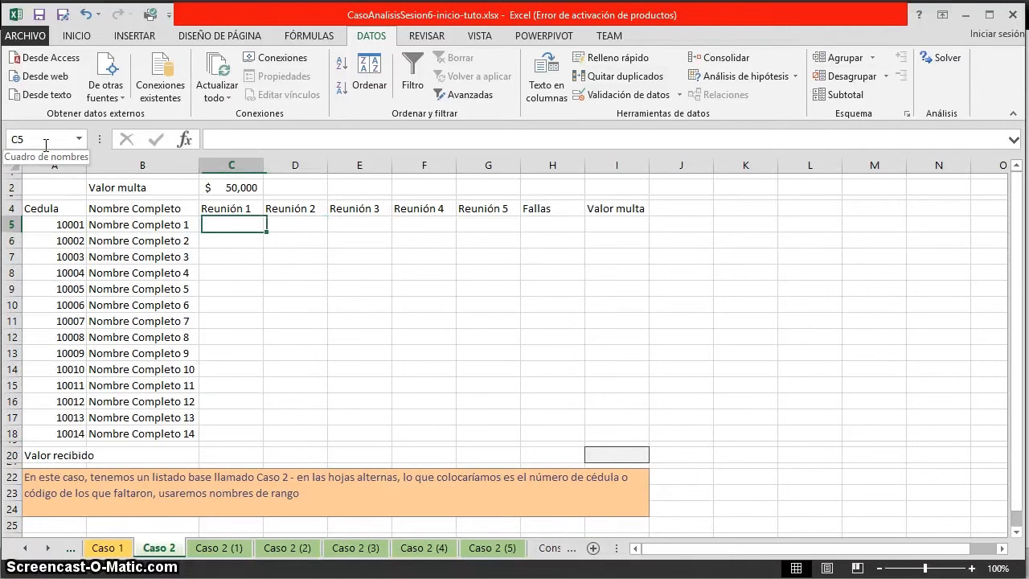
pyautogui.write('=')
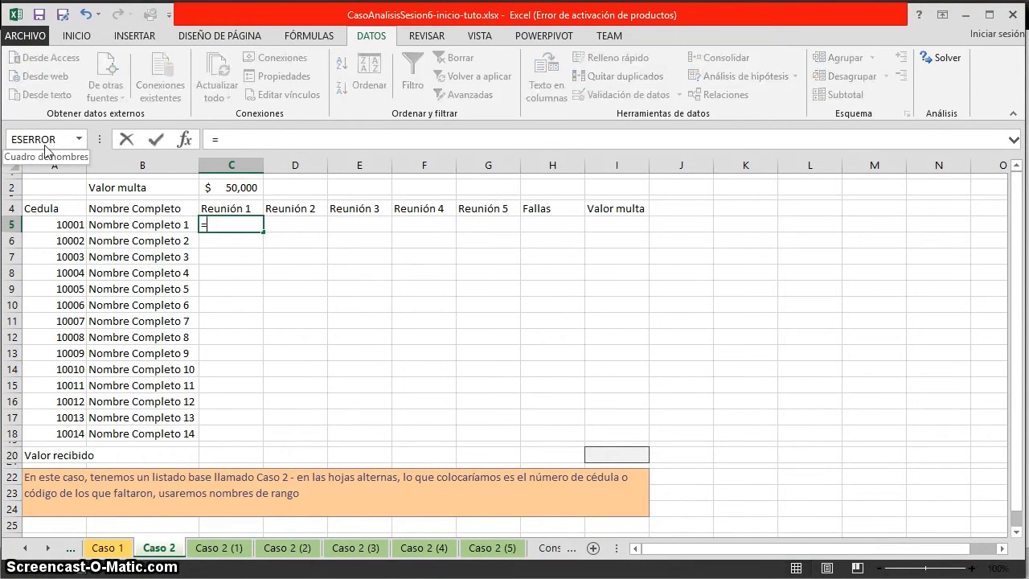
pyautogui.write('busc')
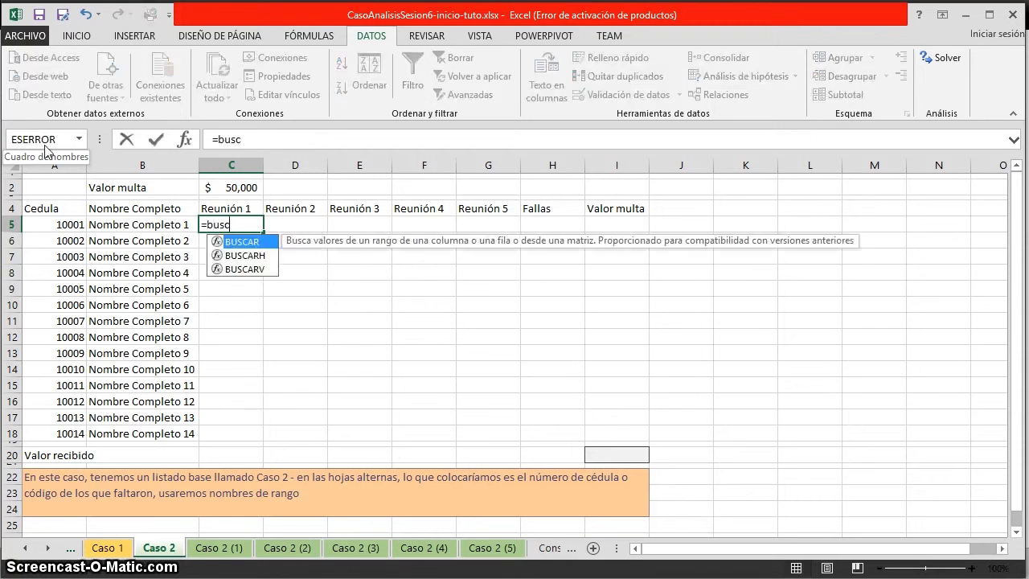
pyautogui.write('arv(')
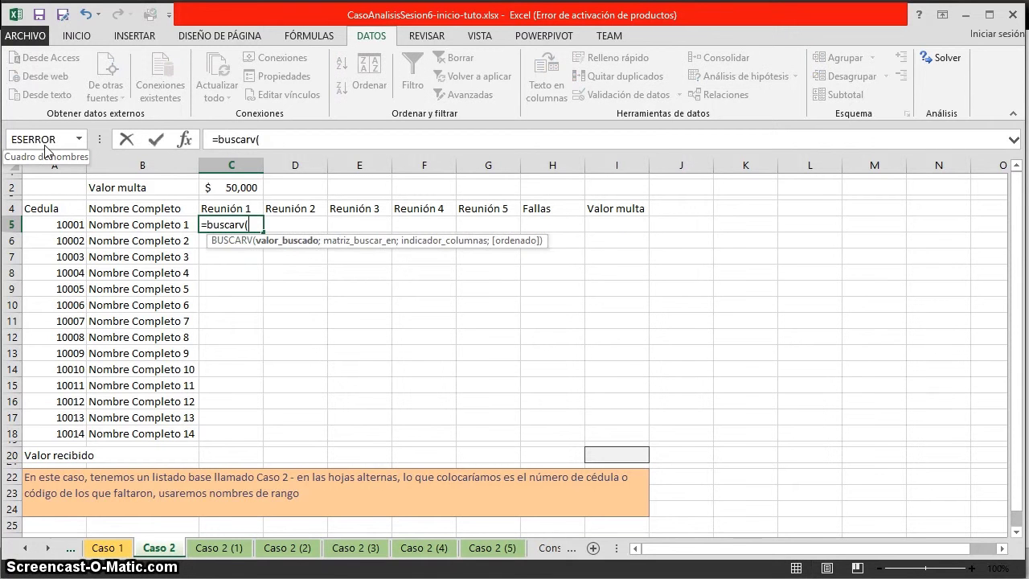
pyautogui.write('control')
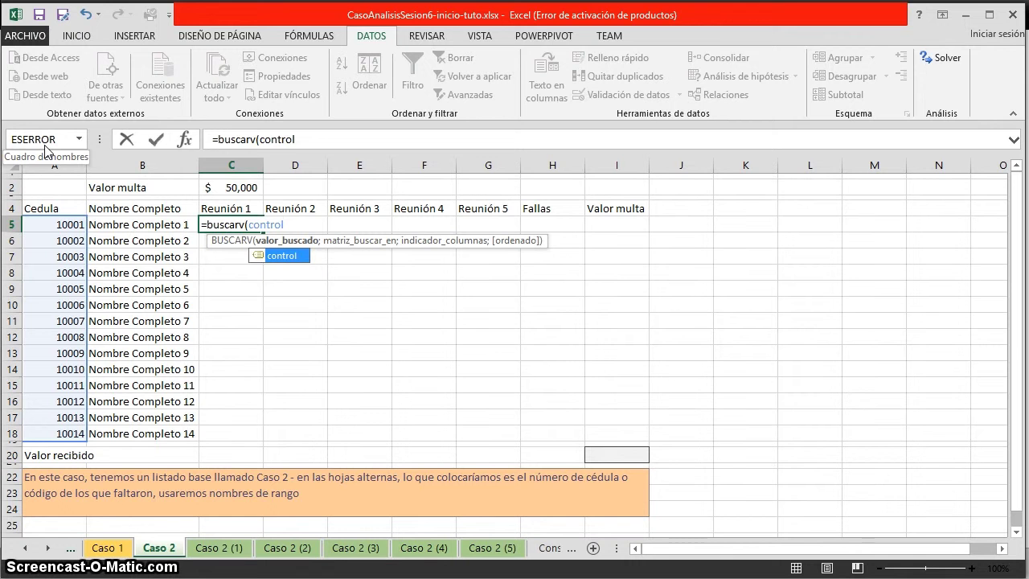
pyautogui.write(';re')
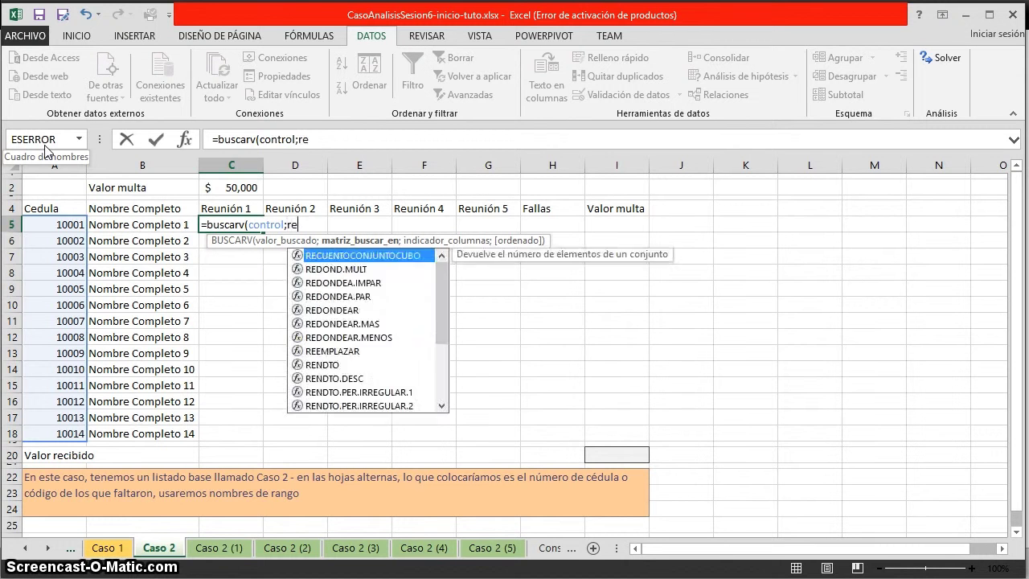
pyautogui.write('union1')
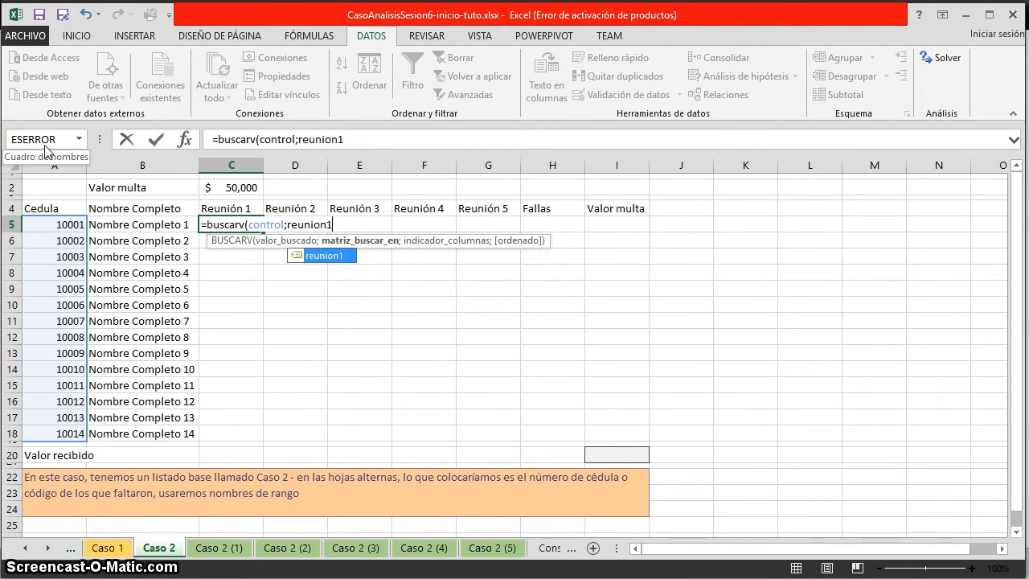
pyautogui.write(';1')
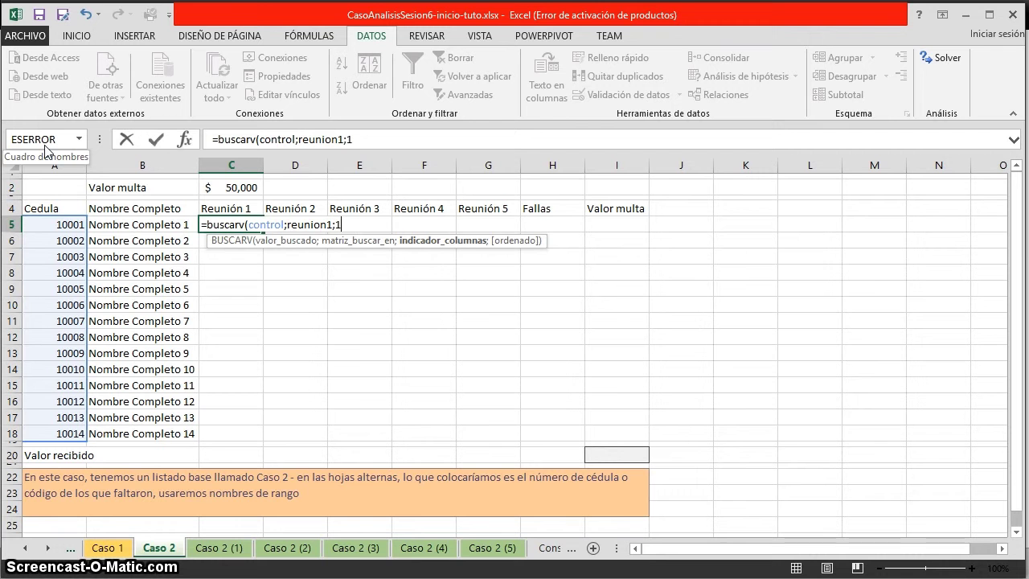
pyautogui.write(';0')
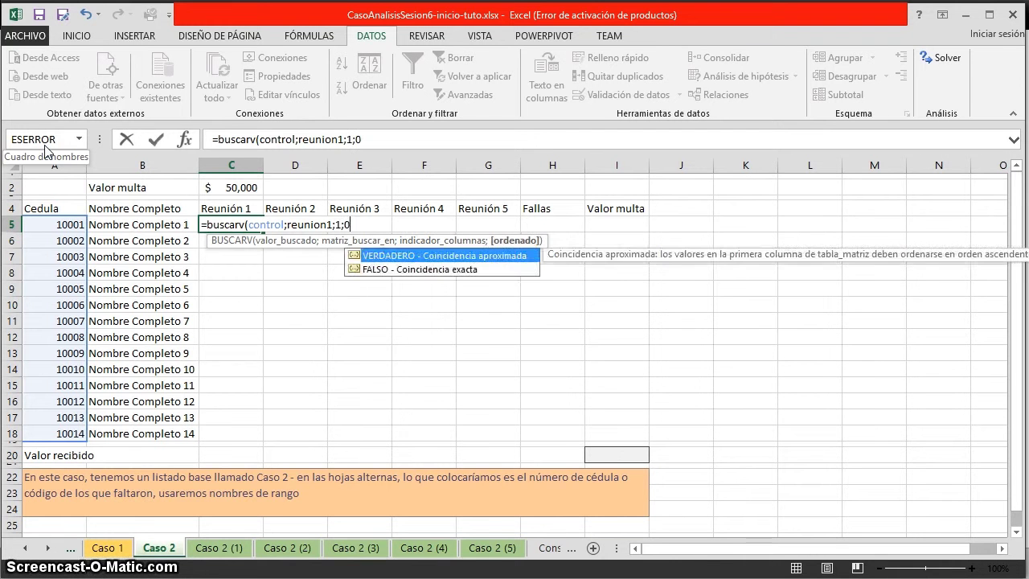
pyautogui.write(')')
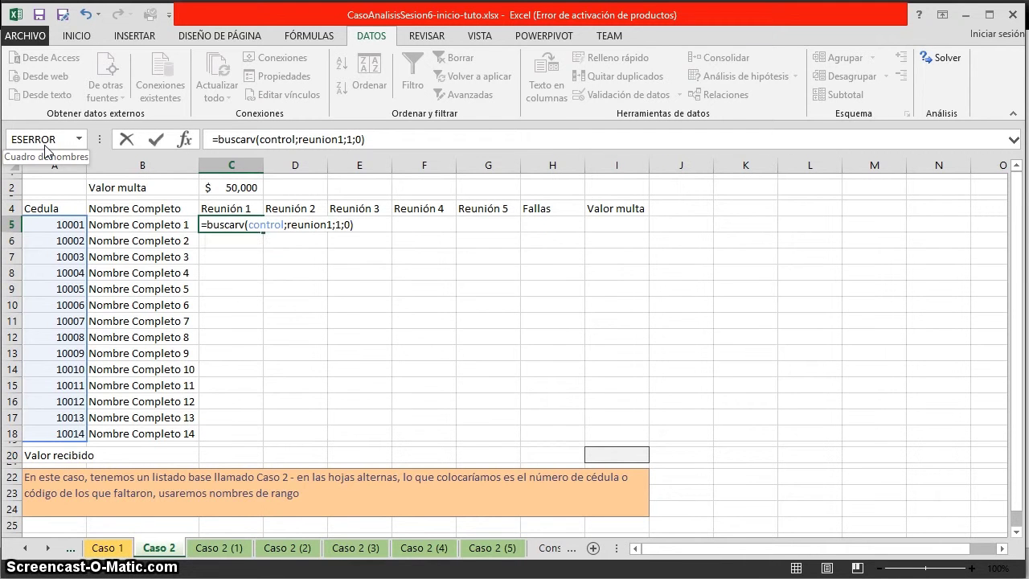
pyautogui.press('Return')
pyautogui.press('Up')
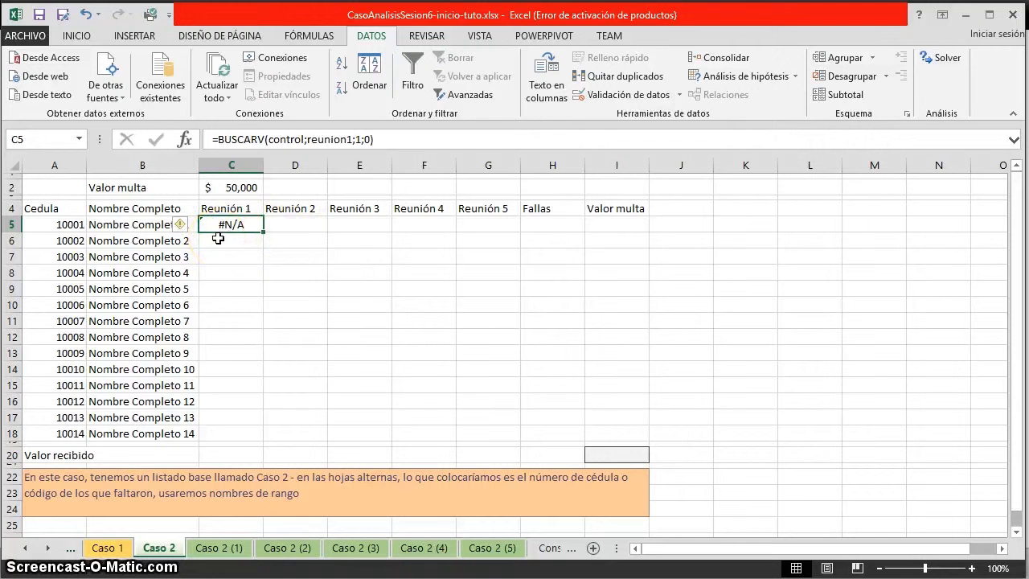
# - Fill the C5 lookup down to C18 and check the found cédula in C8
pyautogui.click(74, 226)
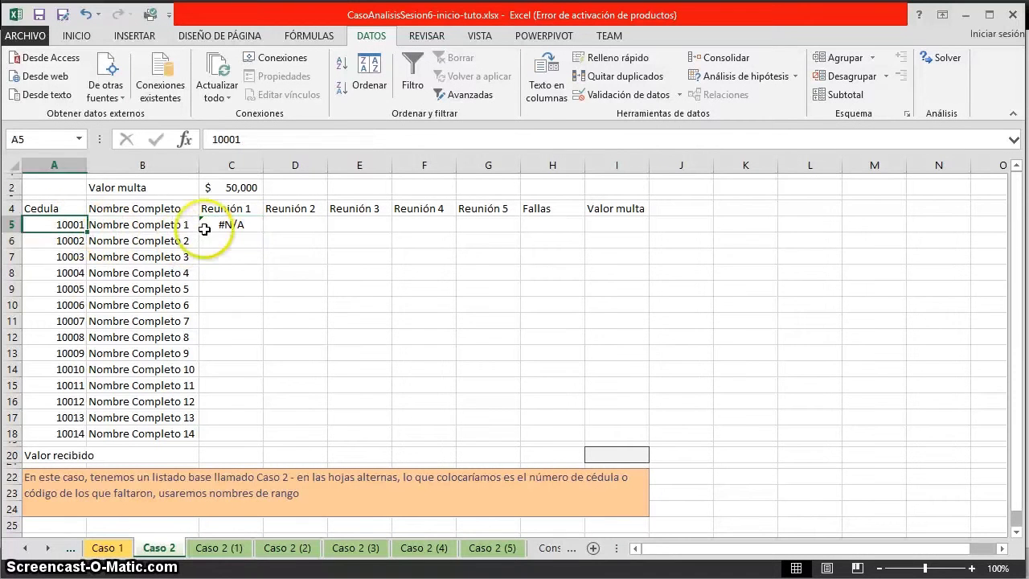
pyautogui.doubleClick(264, 232)
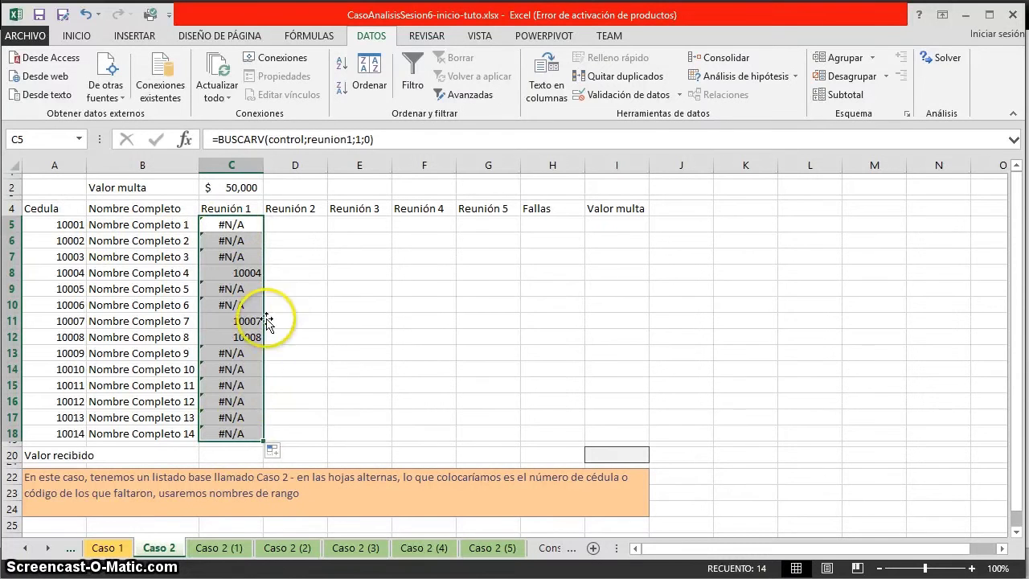
pyautogui.click(256, 272)
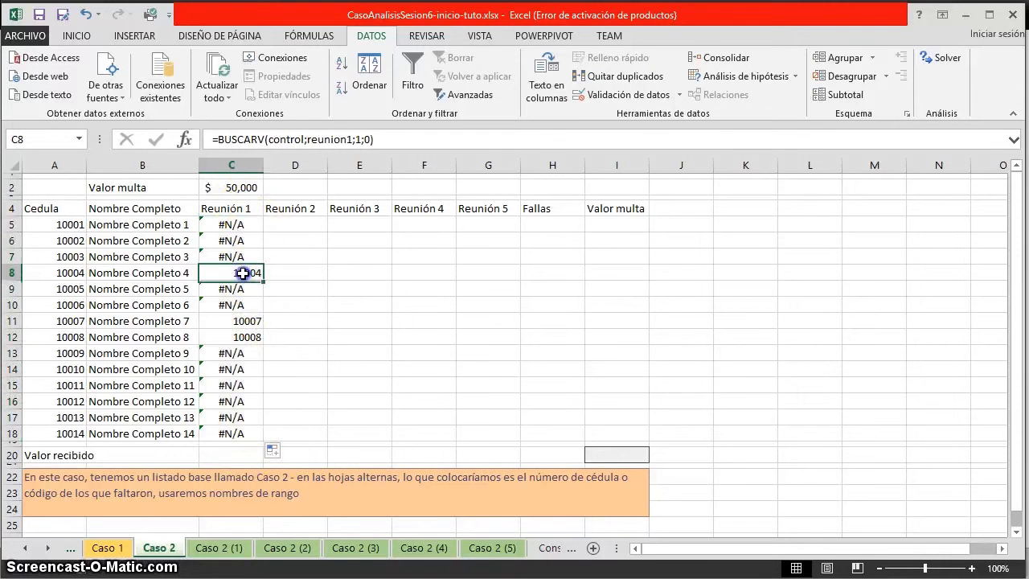
pyautogui.click(44, 273)
pyautogui.click(241, 273)
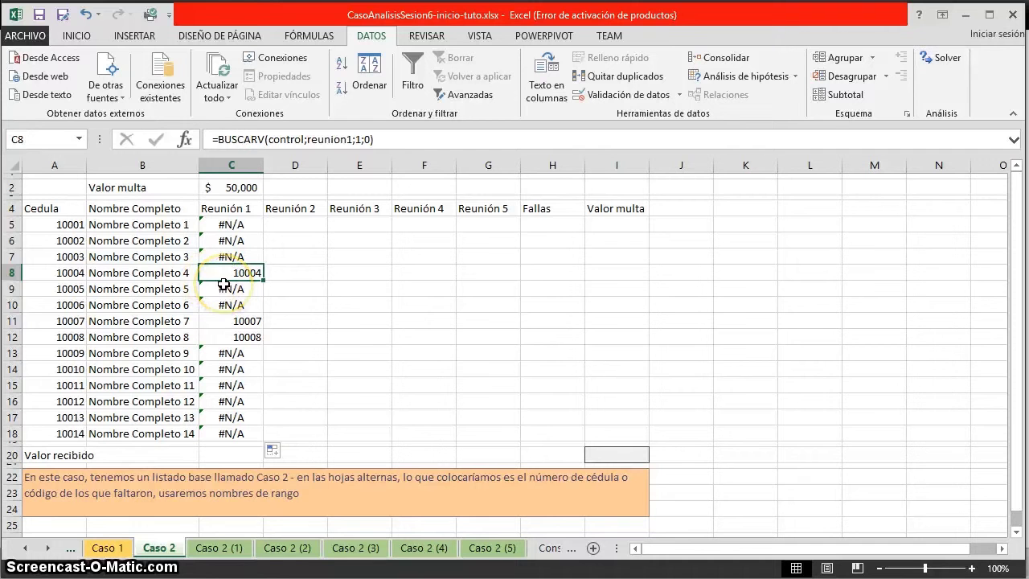
# - Copy the C5:C18 lookups into D5:G18 for Reunión 2 to Reunión 5
pyautogui.click(251, 227)
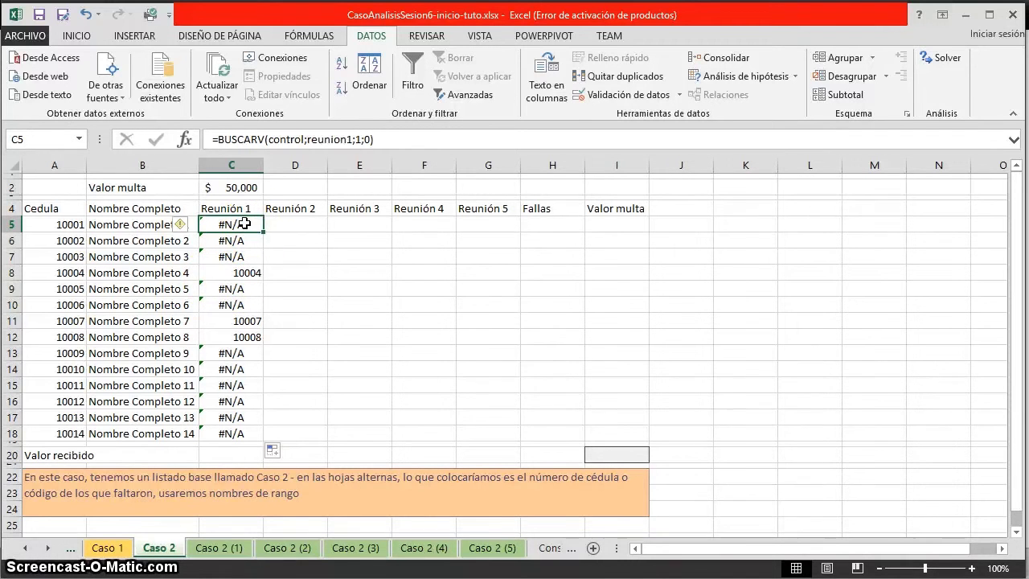
pyautogui.moveTo(244, 224); pyautogui.dragTo(237, 433)
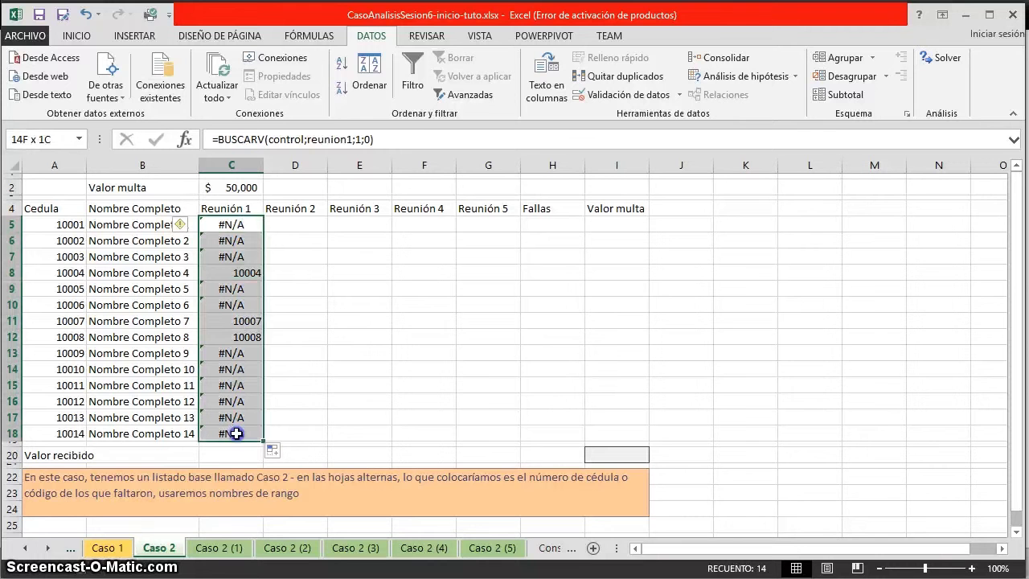
pyautogui.hotkey('ctrl', 'c')
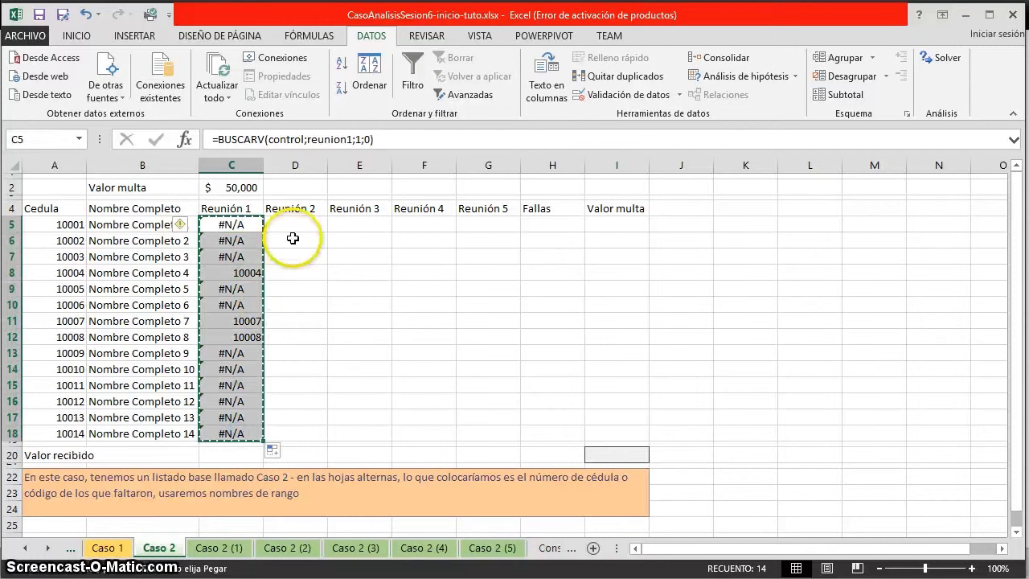
pyautogui.moveTo(293, 225)
pyautogui.mouseDown()
pyautogui.moveTo(469, 351)
pyautogui.moveTo(490, 428)
pyautogui.mouseUp()
pyautogui.hotkey('ctrl', 'v')
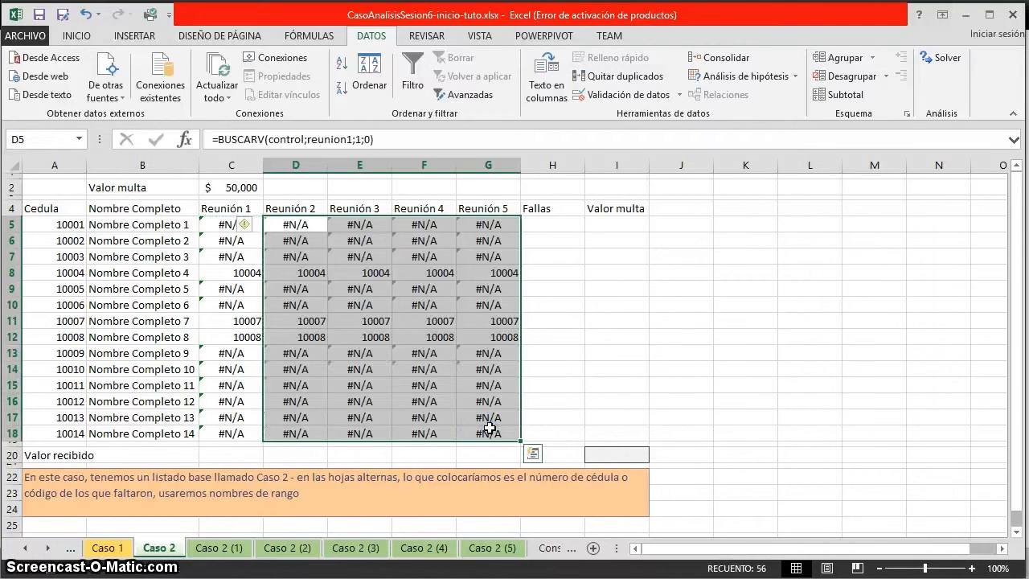
# - Change the D5 lookup's range to reunion2
pyautogui.click(290, 224)
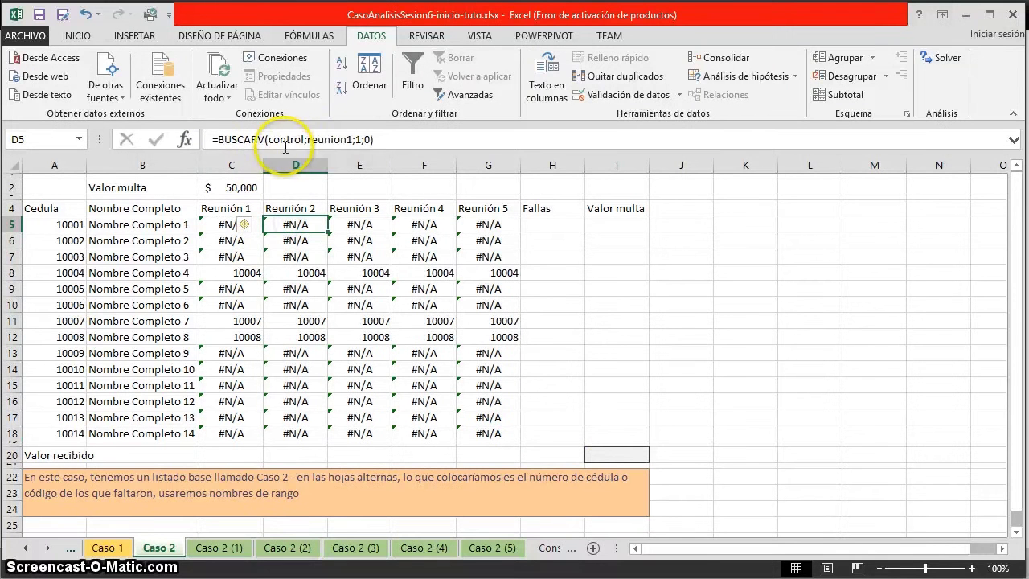
pyautogui.doubleClick(337, 140)
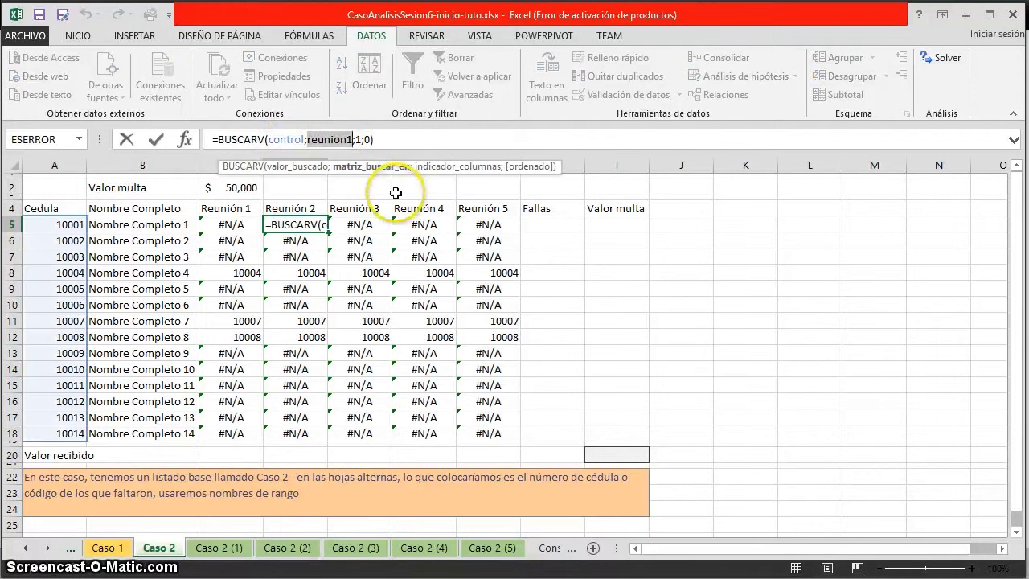
pyautogui.write('reunion1')
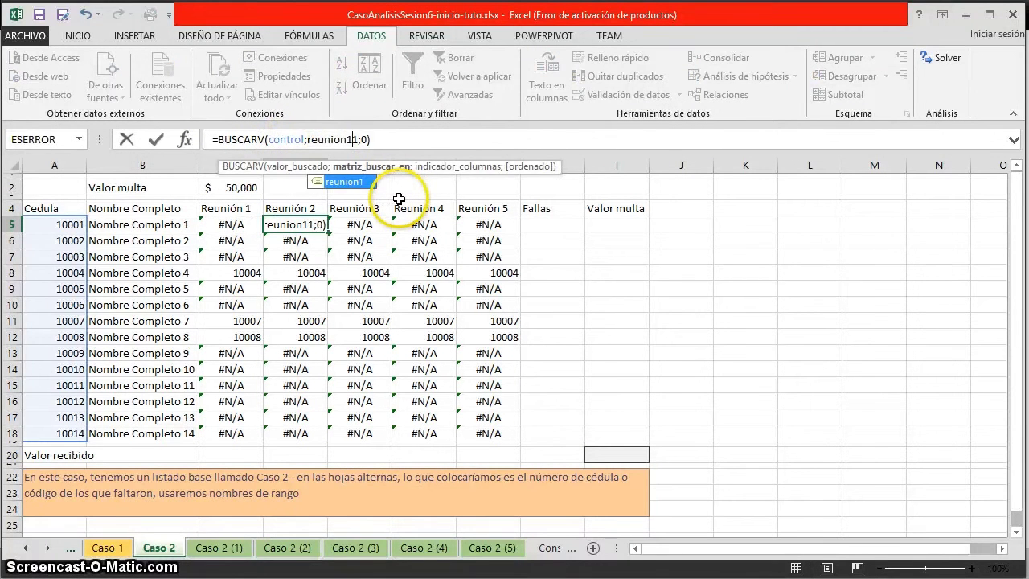
pyautogui.press('BackSpace')
pyautogui.write('2;')
pyautogui.press('Return')
# - Clear the copied lookup formulas from D6:G18
pyautogui.press('Up')
pyautogui.press('Right')
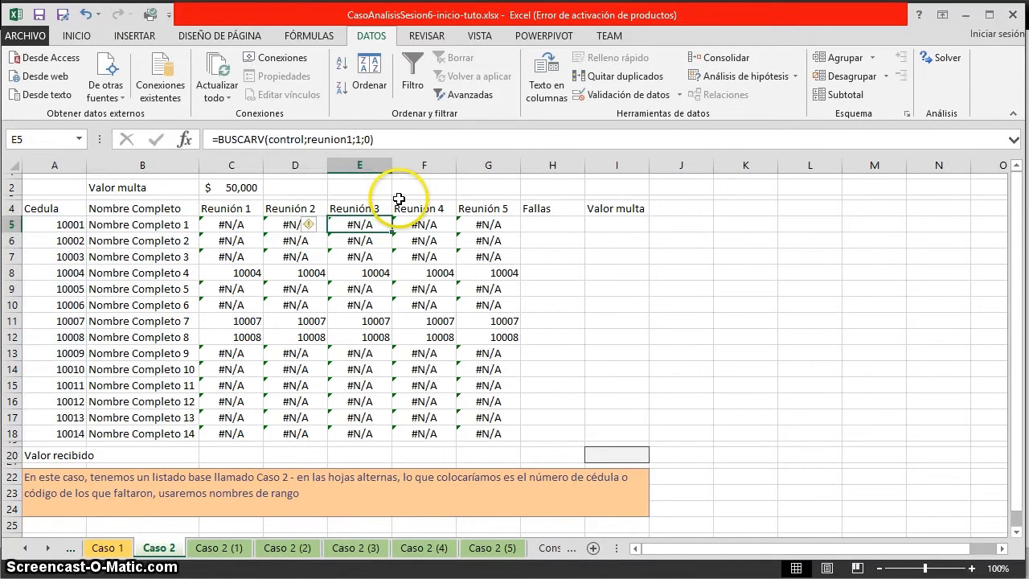
pyautogui.press('Down')
pyautogui.press('Left')
pyautogui.hotkey('shift', 'Right')
pyautogui.hotkey('shift', 'Right')
pyautogui.hotkey('shift', 'Right')
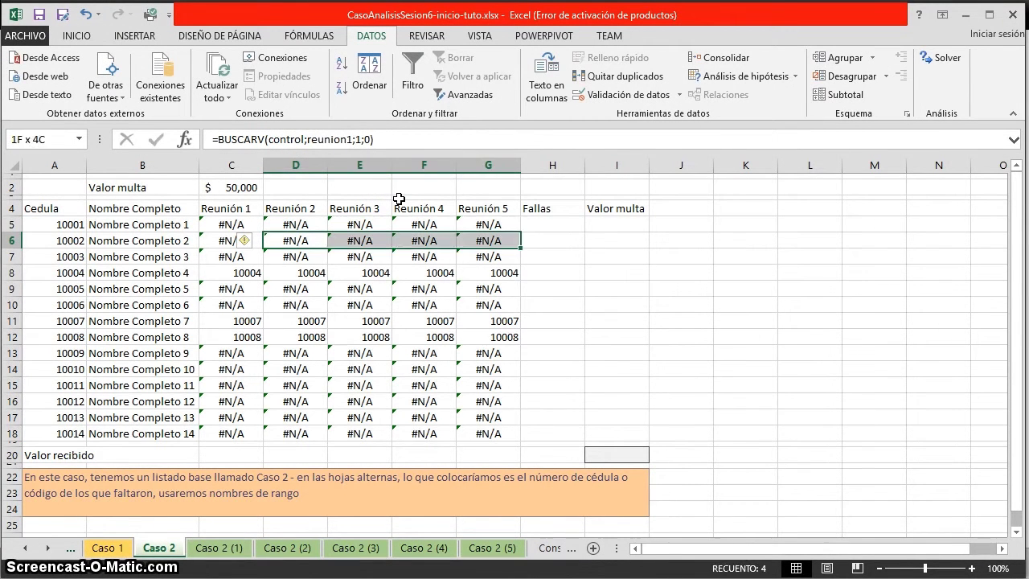
pyautogui.hotkey('shift', 'Down')
pyautogui.hotkey('shift', 'Down')
pyautogui.hotkey('shift', 'Down')
pyautogui.press('Delete')
pyautogui.press('Up')
pyautogui.press('Right')
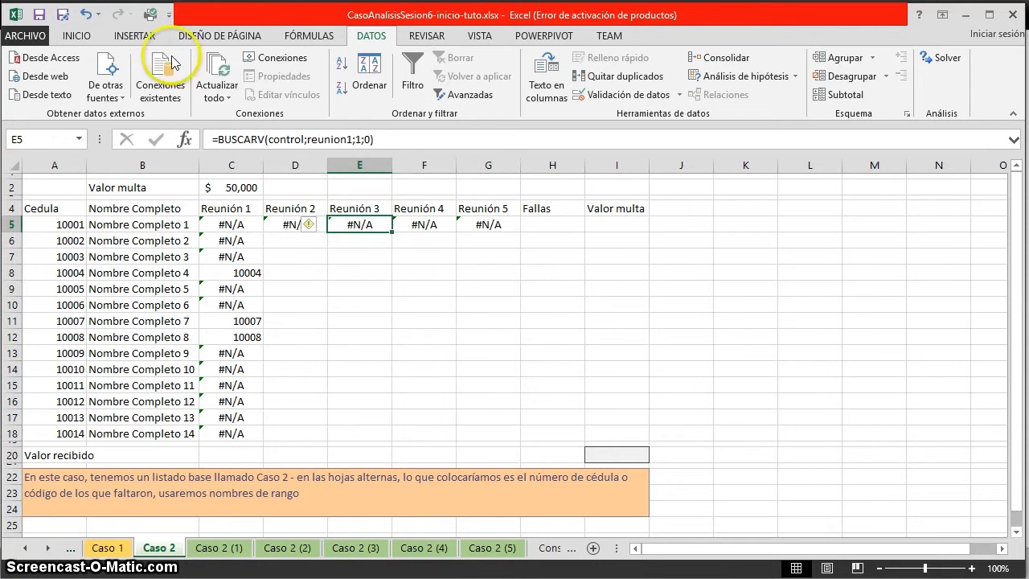
# - Point the E5, F5 and G5 lookups at reunion3, reunion4 and reunion5
pyautogui.click(352, 139)
pyautogui.press('BackSpace')
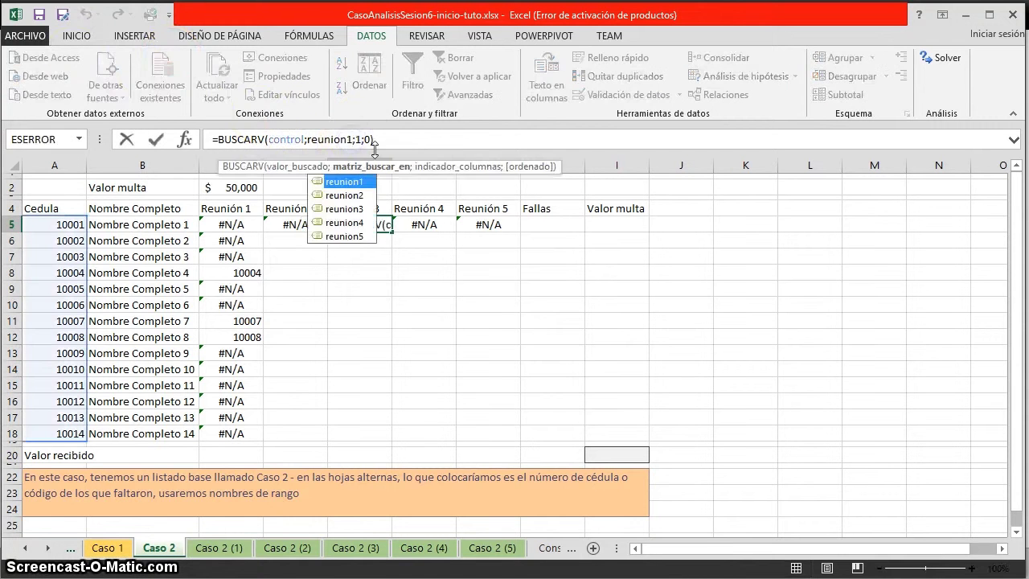
pyautogui.write('1')
pyautogui.press('Tab')
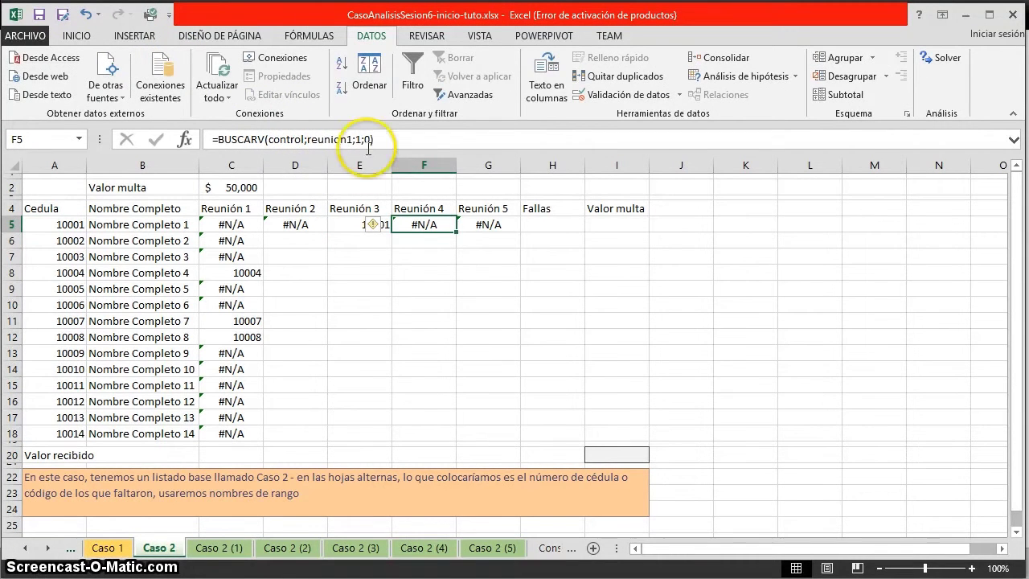
pyautogui.click(350, 140)
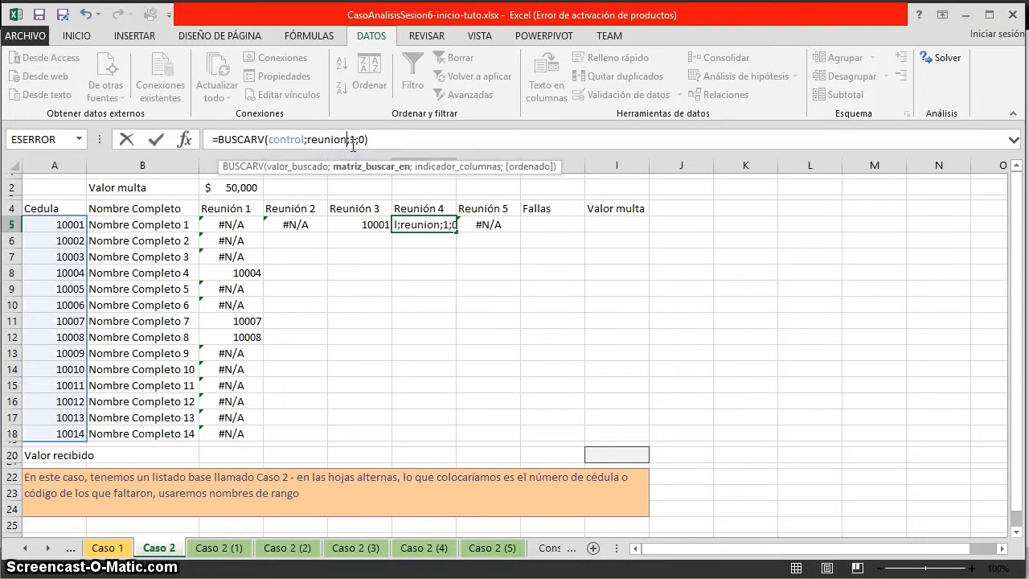
pyautogui.press('BackSpace')
pyautogui.write('4')
pyautogui.press('Tab')
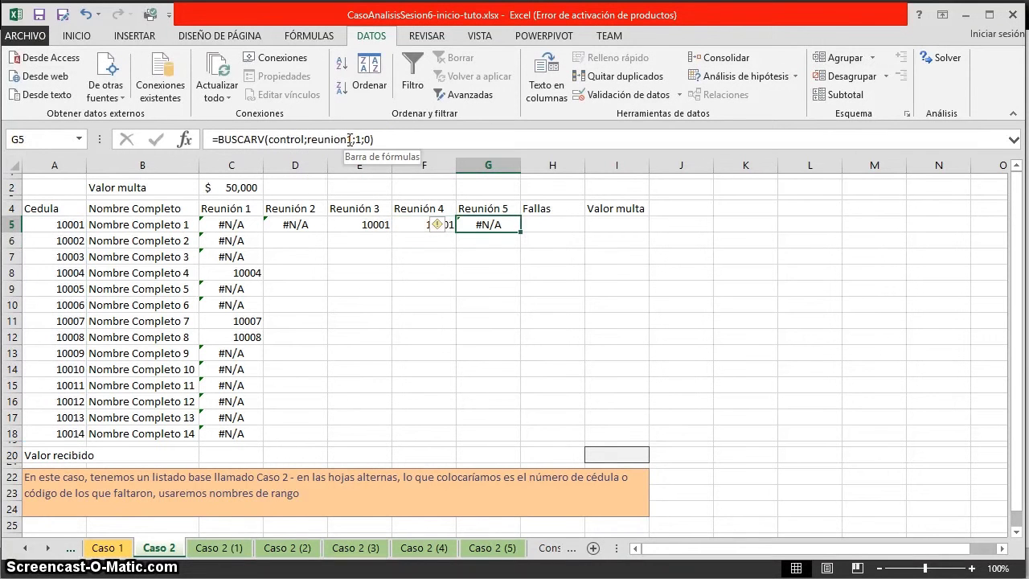
pyautogui.click(350, 140)
pyautogui.press('BackSpace')
pyautogui.write('5')
pyautogui.press('Return')
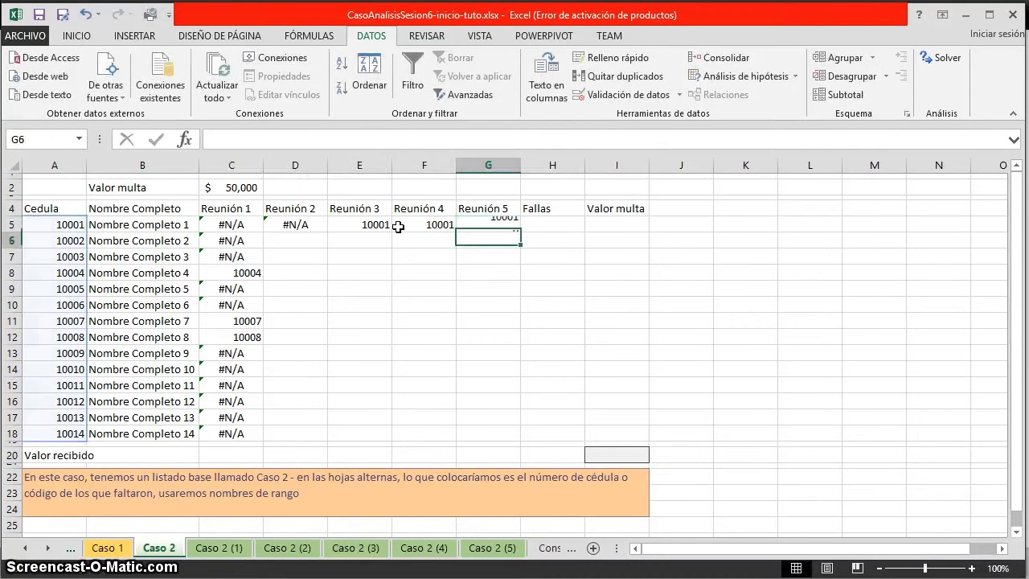
# - Fill the D5:G5 lookups down to row 18
pyautogui.press('Up')
pyautogui.press('Left')
pyautogui.press('Left')
pyautogui.press('Left')
pyautogui.hotkey('shift', 'Right')
pyautogui.hotkey('shift', 'Right')
pyautogui.hotkey('shift', 'Right')
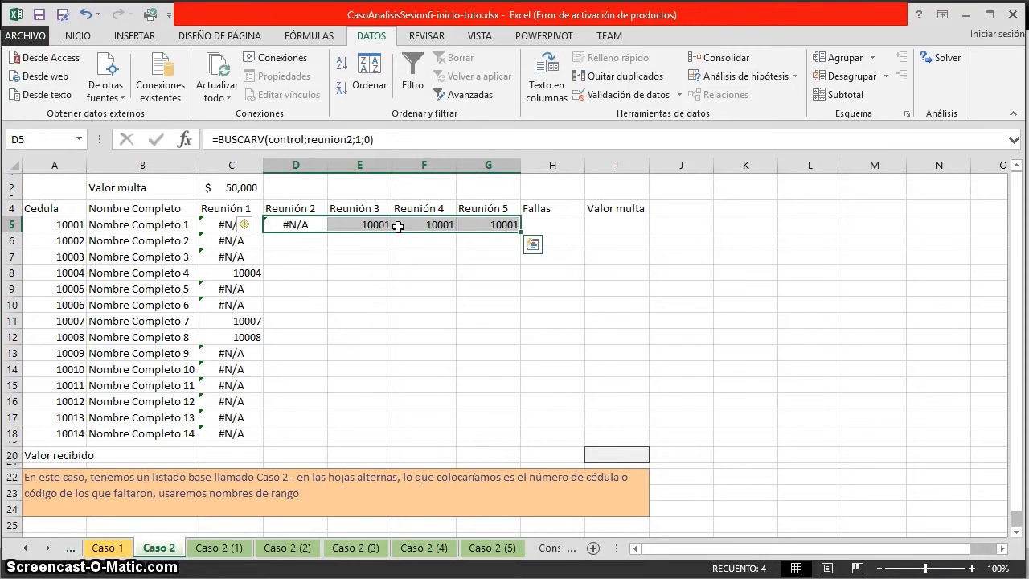
pyautogui.doubleClick(520, 231)
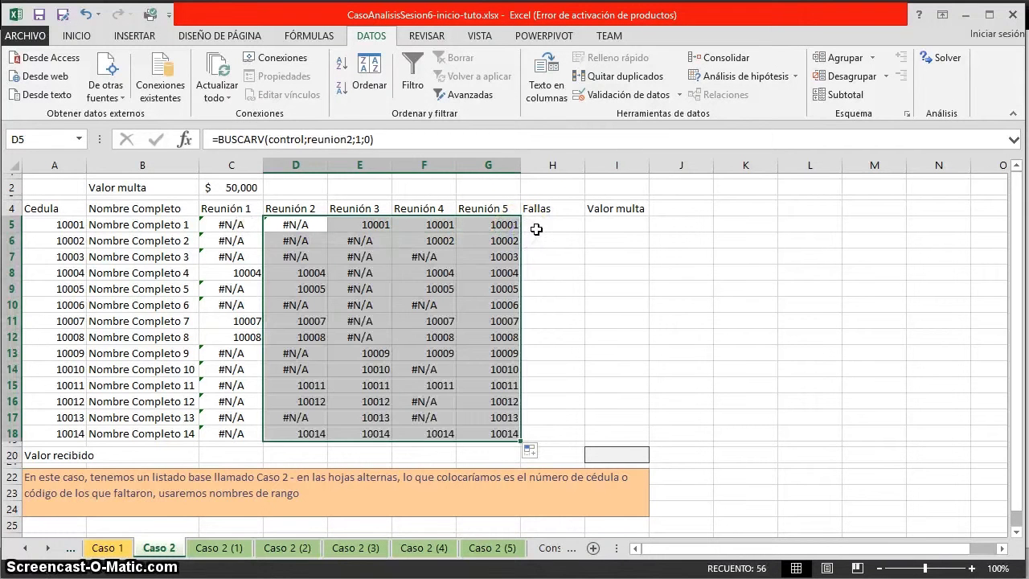
pyautogui.click(537, 228)
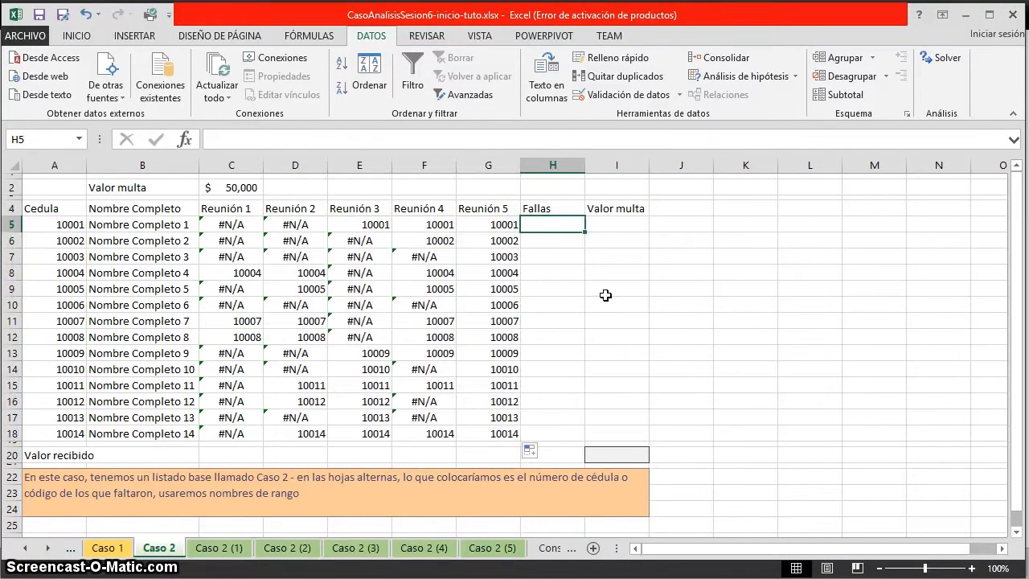
# - Try a CONTARA count of C5:G5 in H5, then clear it
pyautogui.write('=contara(')
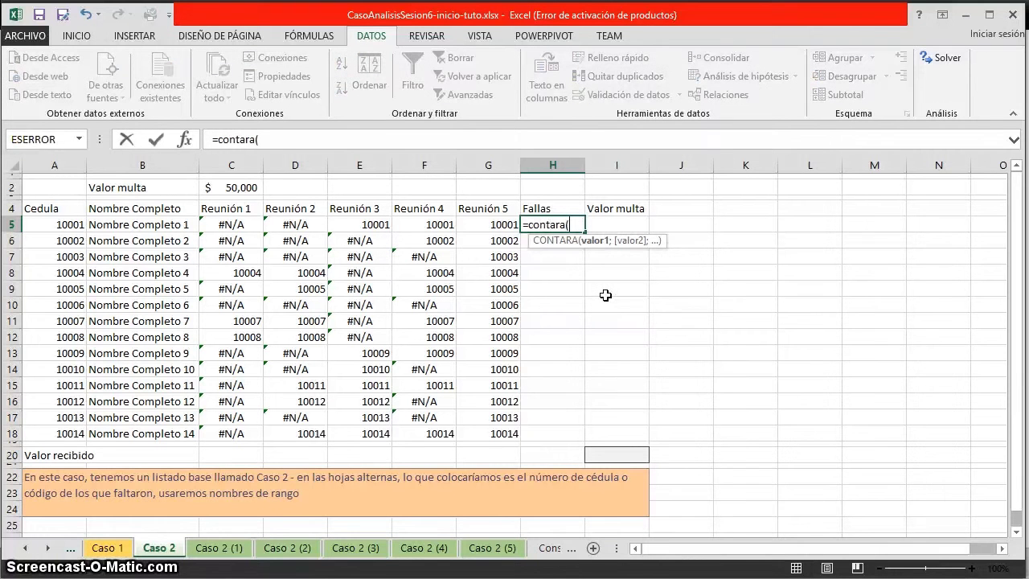
pyautogui.press('Left')
pyautogui.hotkey('shift', 'Left')
pyautogui.hotkey('shift', 'Left')
pyautogui.hotkey('shift', 'Left')
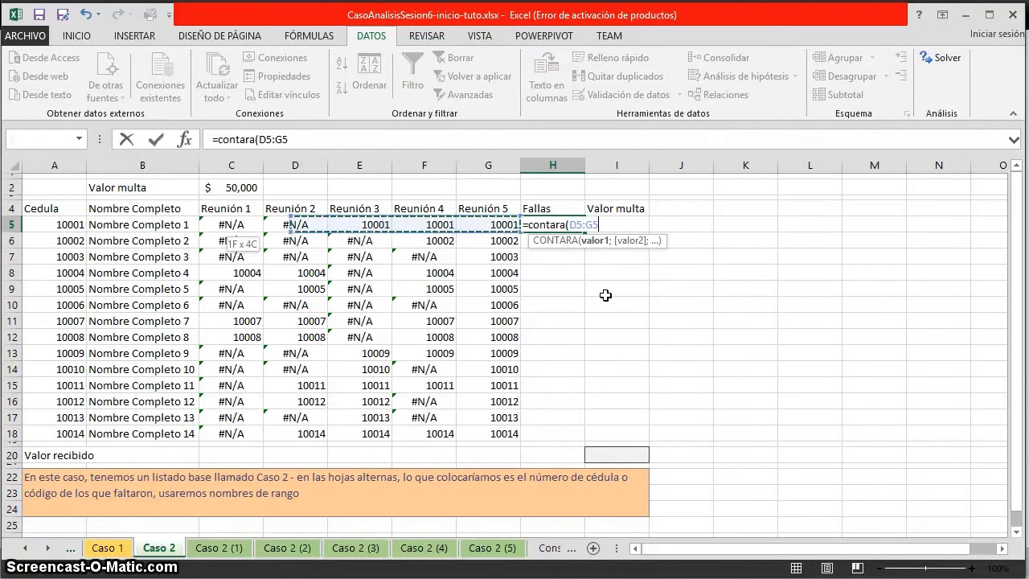
pyautogui.hotkey('shift', 'Left')
pyautogui.press('Return')
pyautogui.press('Up')
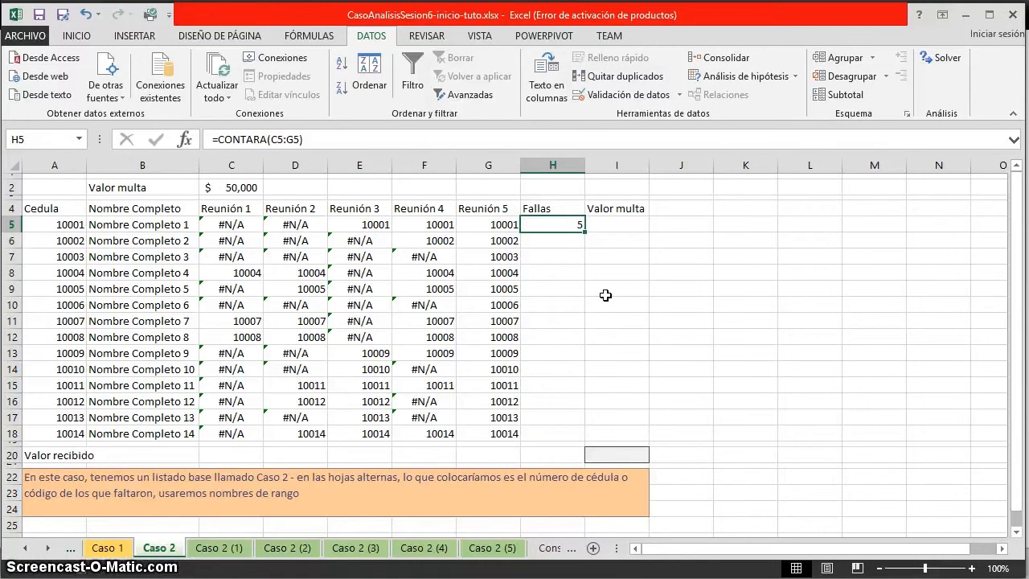
pyautogui.press('Delete')
# - Enter =CONTAR(C5:G5) in the Fallas column H5:H18
pyautogui.write('=copnt')
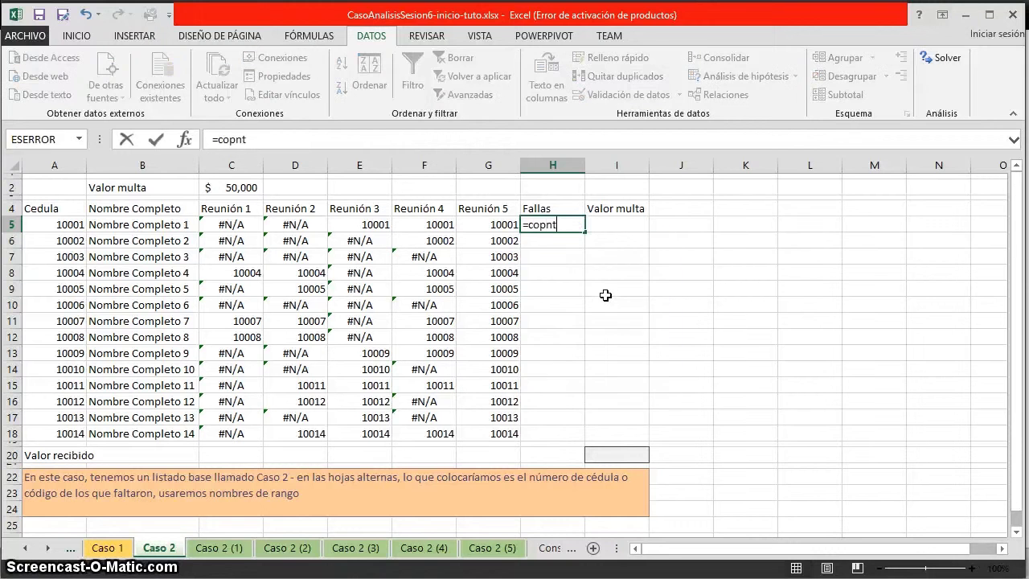
pyautogui.press('Escape')
pyautogui.hotkey('shift', 'Down')
pyautogui.hotkey('shift', 'Down')
pyautogui.hotkey('shift', 'Down')
pyautogui.hotkey('shift', 'Down')
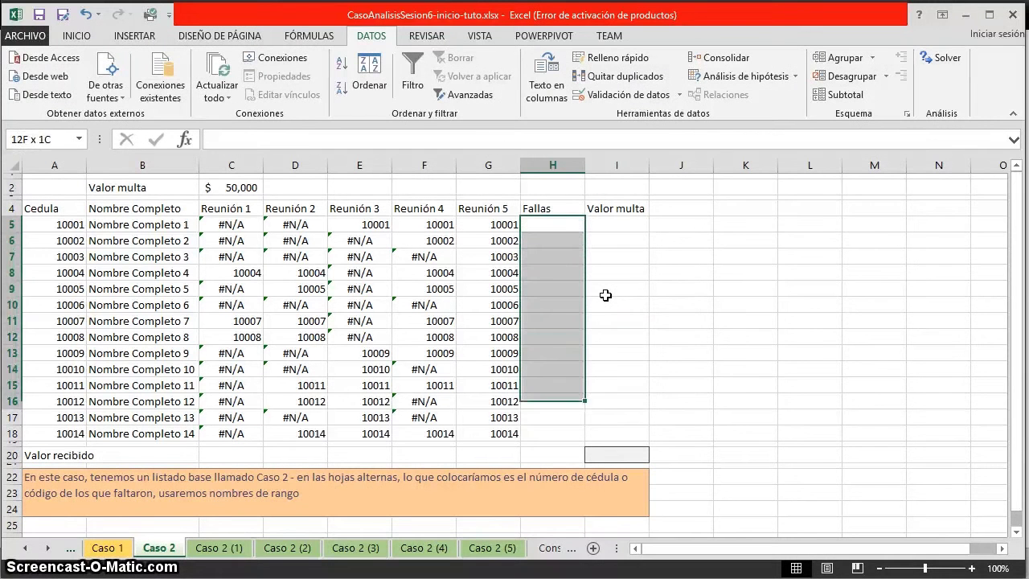
pyautogui.hotkey('shift', 'Down')
pyautogui.hotkey('shift', 'Down')
pyautogui.write('=contara')
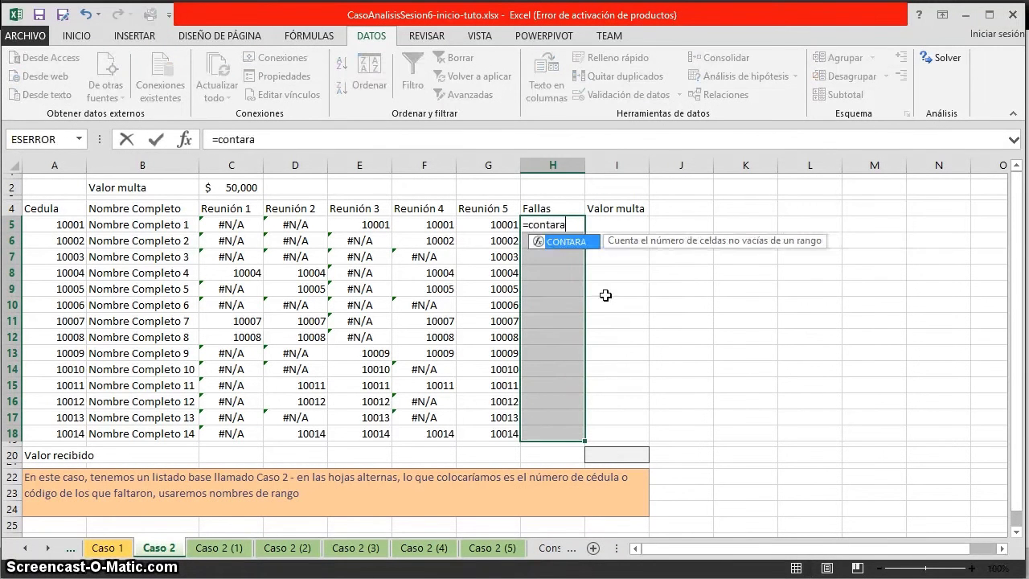
pyautogui.press('BackSpace')
pyautogui.write('(')
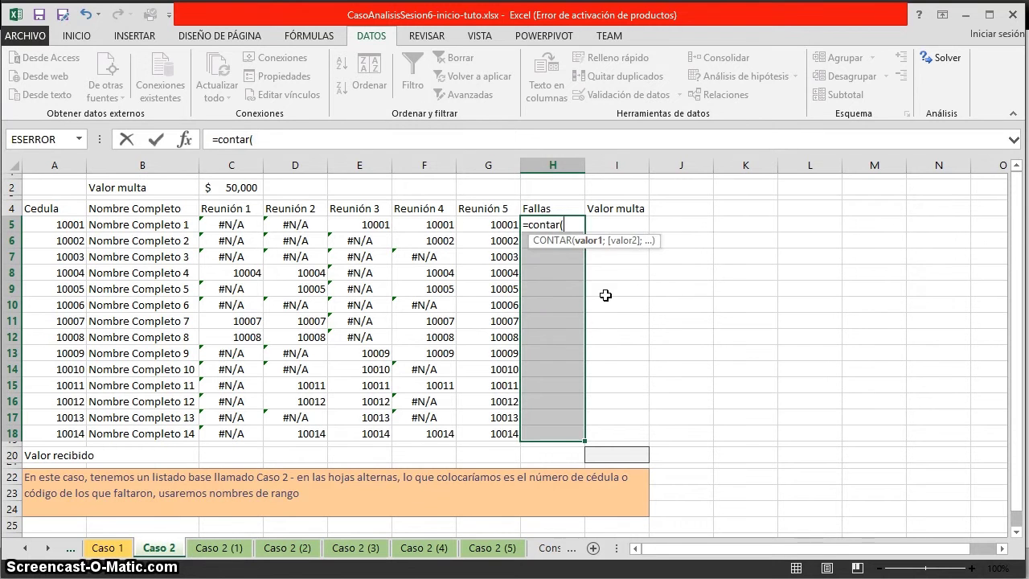
pyautogui.press('Left')
pyautogui.hotkey('shift', 'Left')
pyautogui.hotkey('shift', 'Left')
pyautogui.hotkey('shift', 'Left')
pyautogui.hotkey('shift', 'Left')
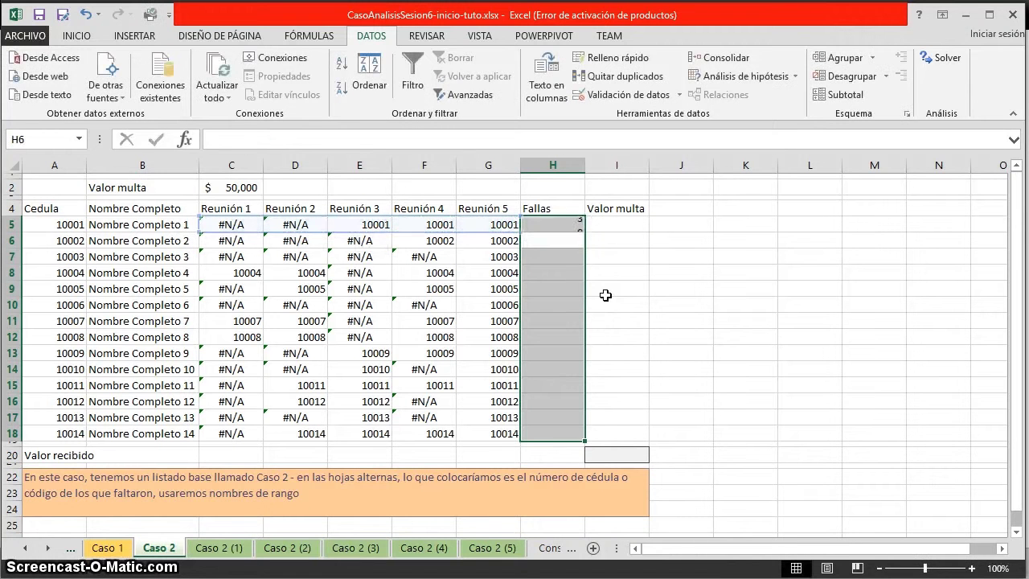
pyautogui.hotkey('ctrl', 'Return')
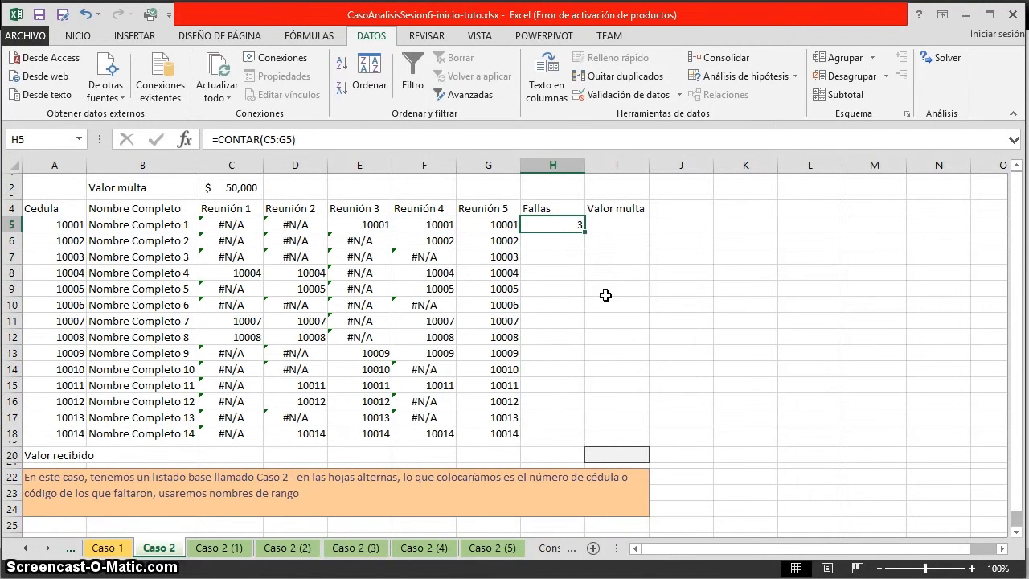
pyautogui.hotkey('shift', 'Down')
pyautogui.hotkey('shift', 'Down')
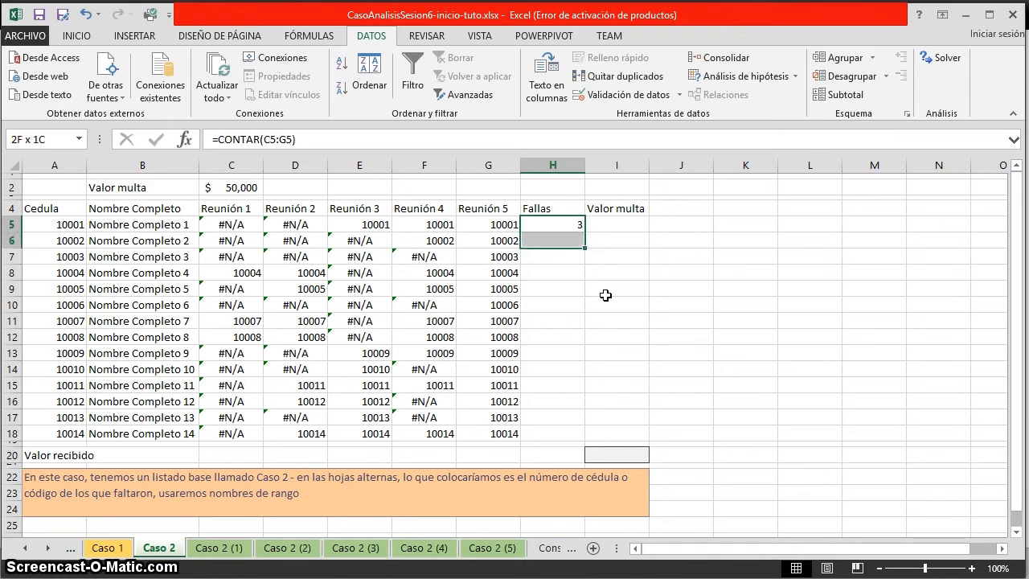
pyautogui.hotkey('shift', 'Down')
pyautogui.hotkey('shift', 'Down')
pyautogui.hotkey('shift', 'Down')
pyautogui.hotkey('shift', 'Down')
pyautogui.hotkey('shift', 'Down')
pyautogui.hotkey('shift', 'Down')
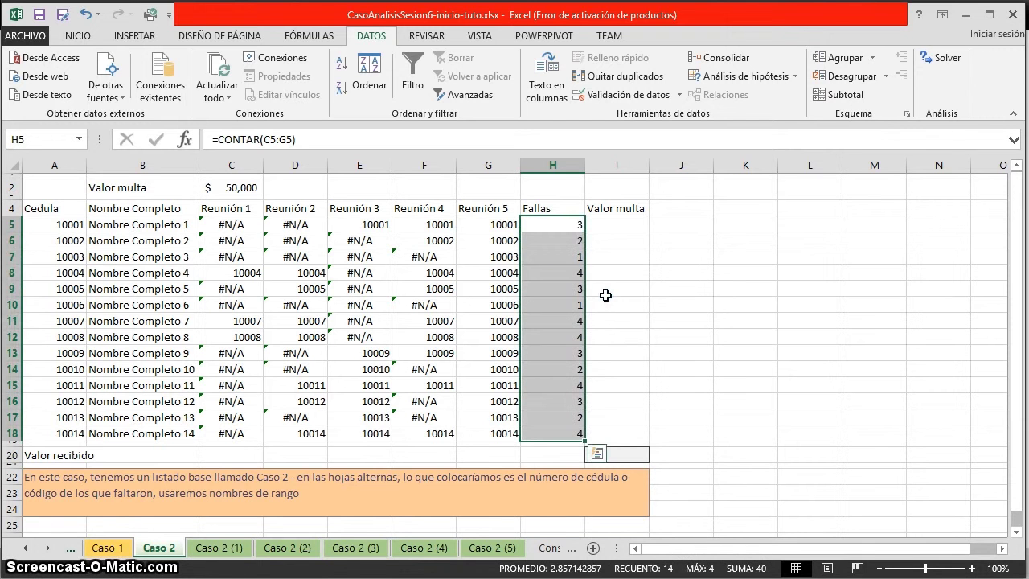
pyautogui.press('Right')
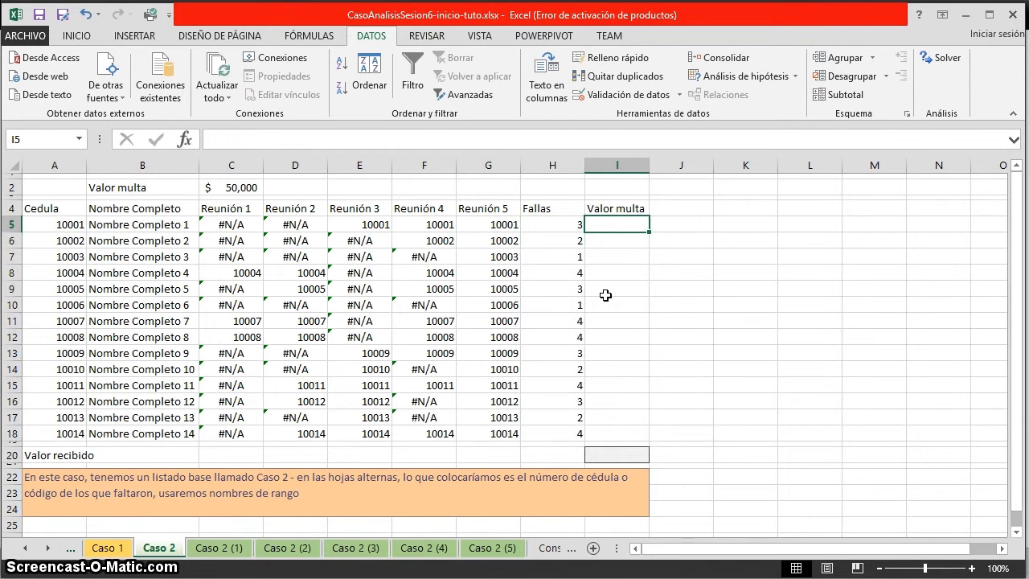
# - Enter =H5*$C$2 in I5 and fill it down through I18
pyautogui.write('=')
pyautogui.press('Left')
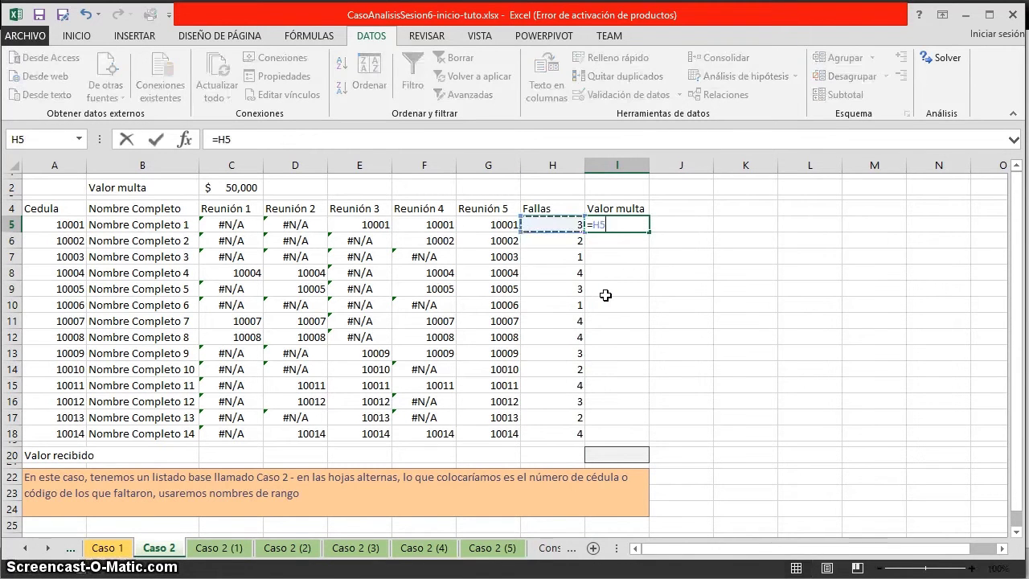
pyautogui.press('Left')
pyautogui.press('Left')
pyautogui.press('Left')
pyautogui.press('Left')
pyautogui.press('Left')
pyautogui.press('Up')
pyautogui.press('Up')
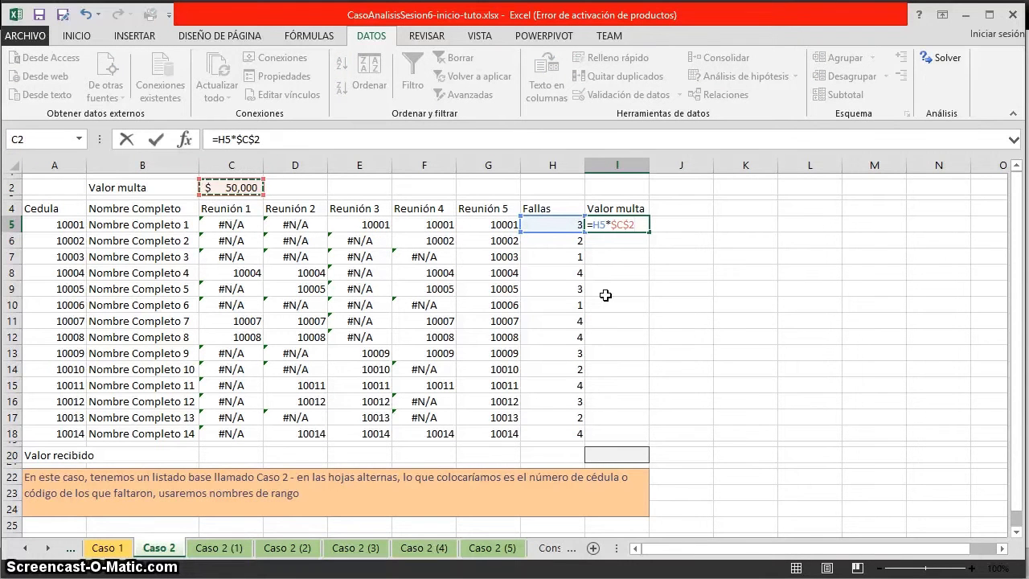
pyautogui.hotkey('ctrl', 'Return')
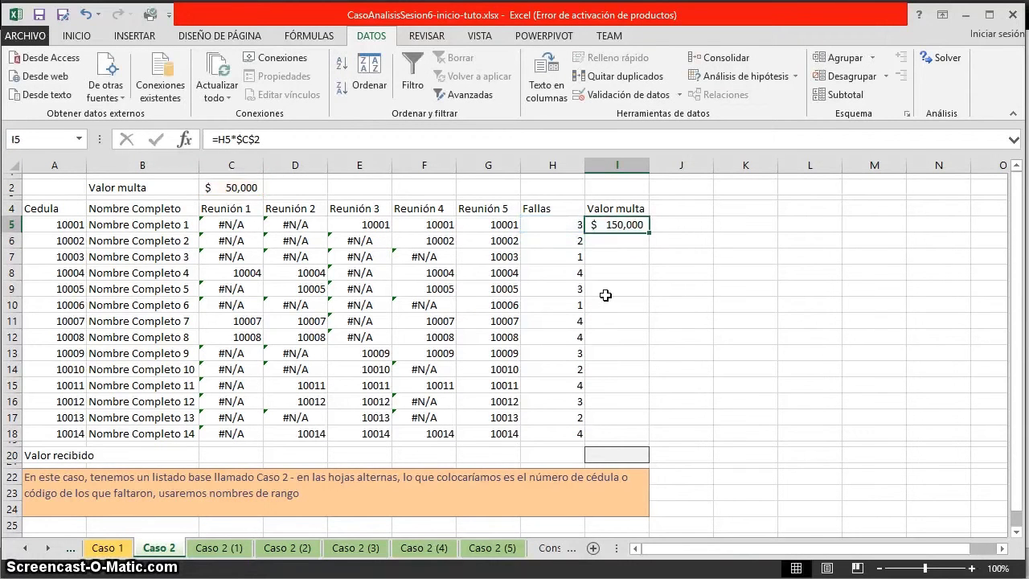
pyautogui.doubleClick(649, 231)
# - AutoSum the fines in I20 as Valor recibido, totalling $2,000,000
pyautogui.click(617, 455)
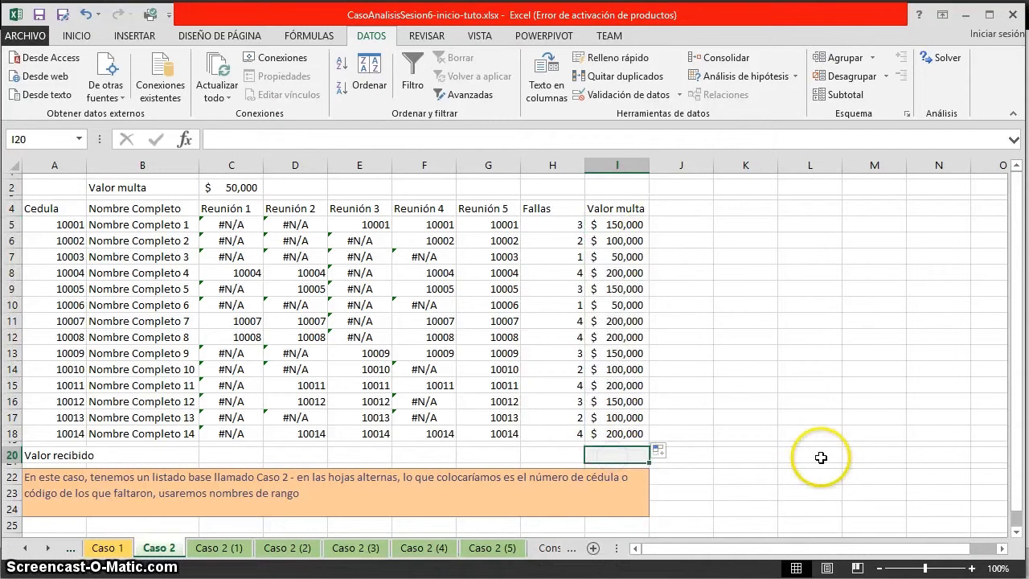
pyautogui.hotkey('alt', '=')
pyautogui.hotkey('ctrl', 'Return')
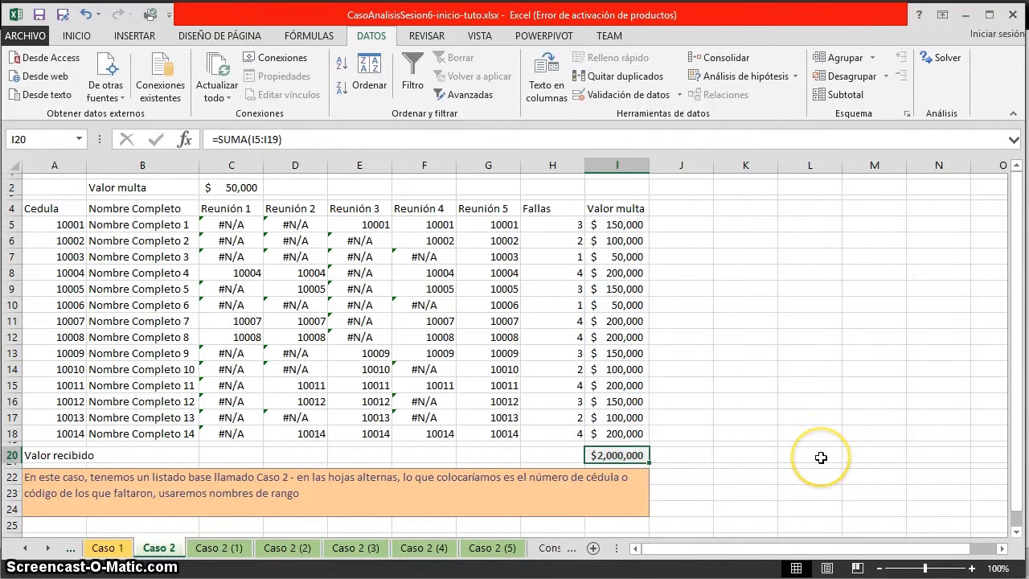
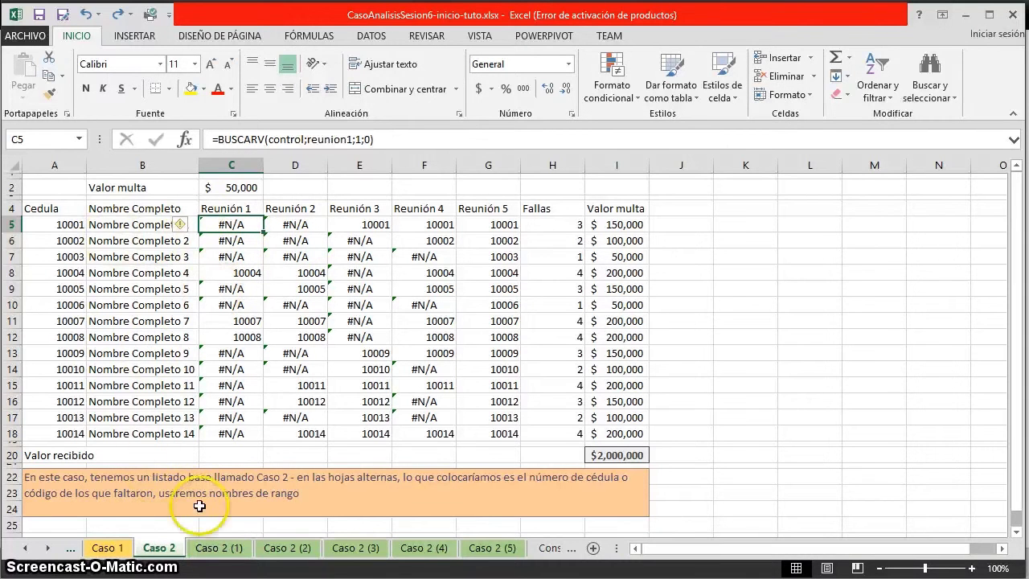
# - On sheet Caso 2 (1), choose cédula 10001 from the dropdown in A9
pyautogui.click(214, 547)
pyautogui.click(109, 347)
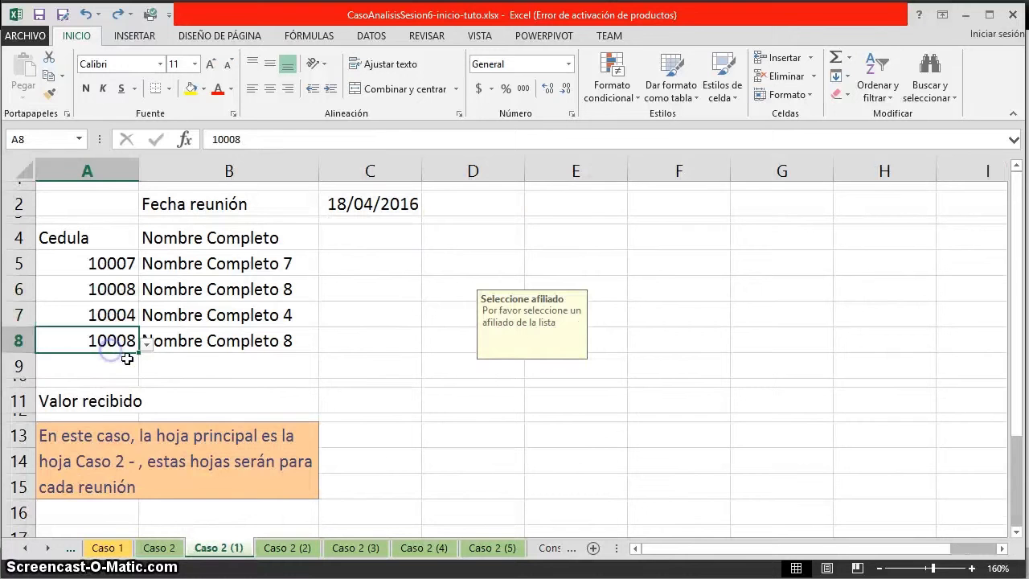
pyautogui.click(129, 365)
pyautogui.click(147, 369)
pyautogui.click(81, 389)
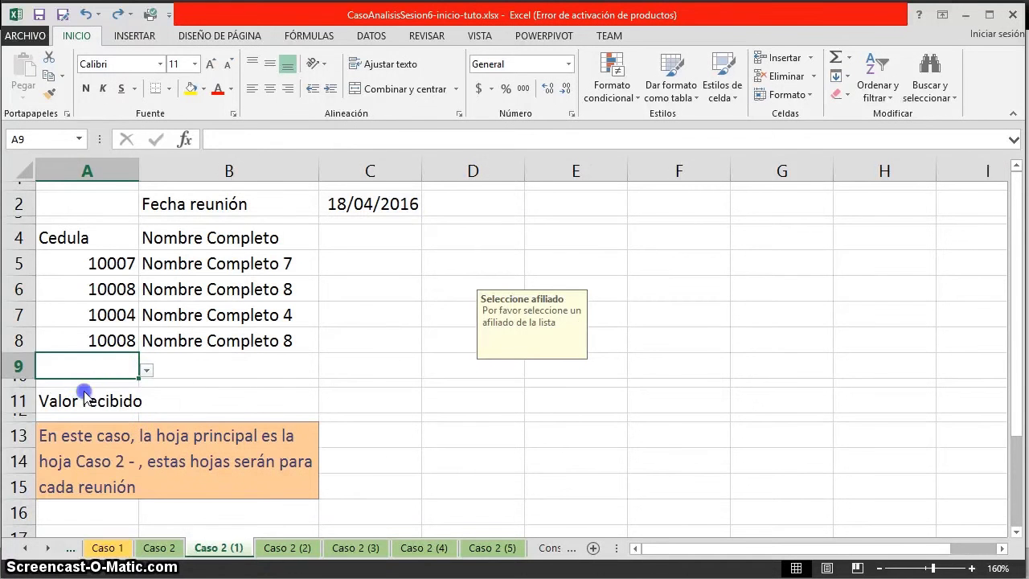
# - Fill B8's BUSCARV name lookup down to B9, then return to sheet Caso 2
pyautogui.click(219, 372)
pyautogui.click(241, 344)
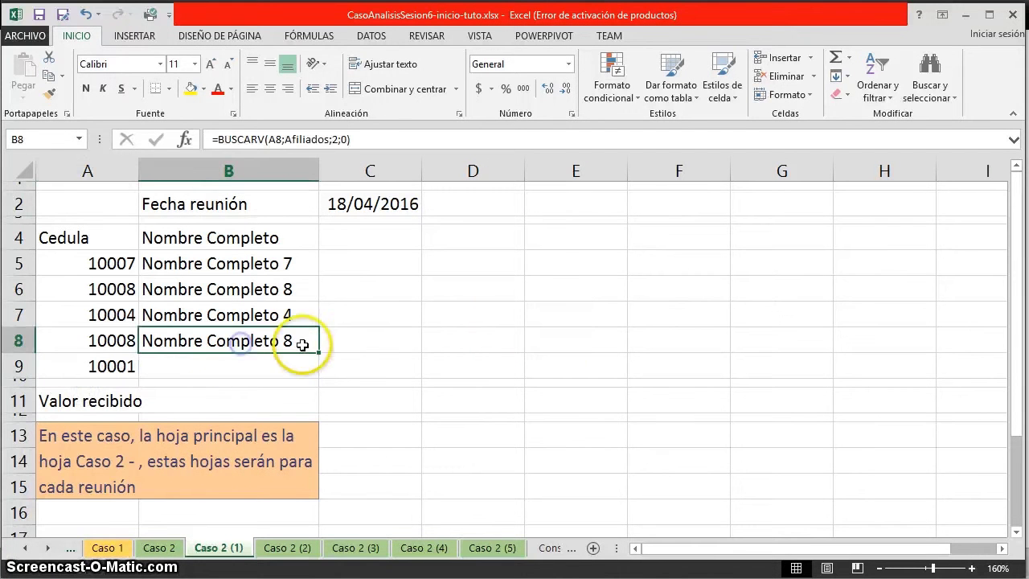
pyautogui.moveTo(318, 352); pyautogui.dragTo(318, 376)
pyautogui.click(217, 363)
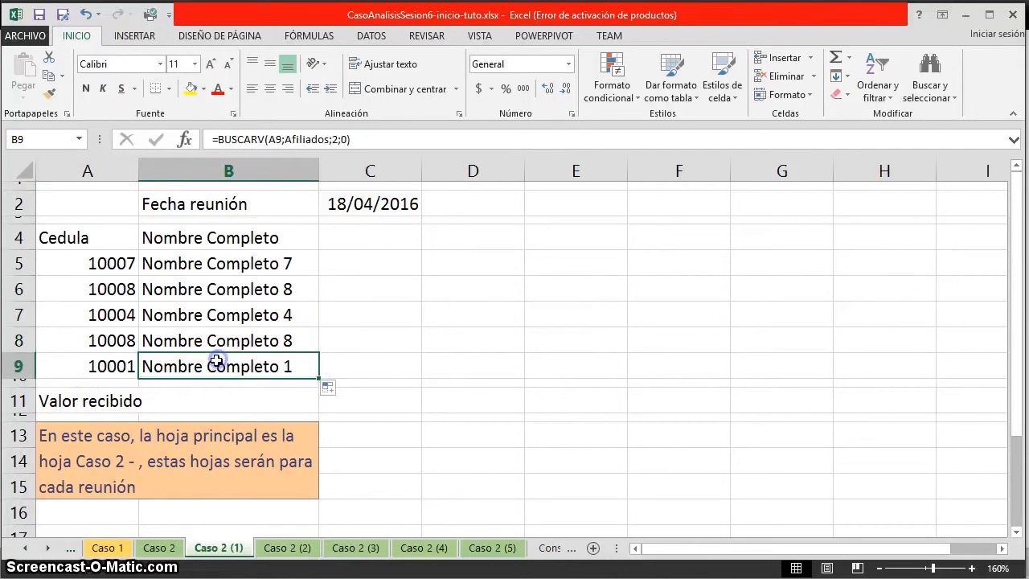
pyautogui.click(159, 547)
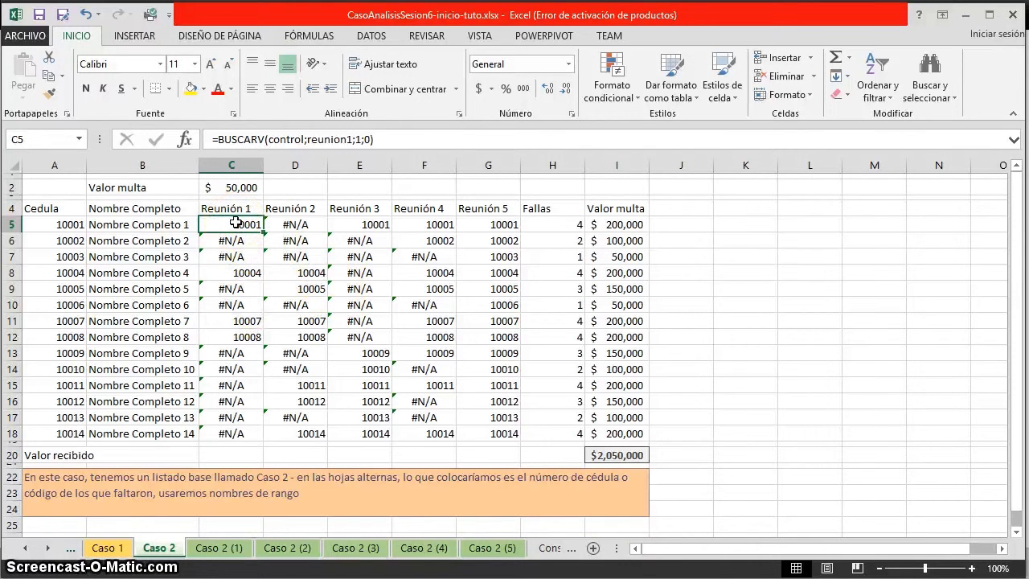
# - Select C5:G18 and start a new conditional formatting rule using formula =ESERROR(C5)
pyautogui.moveTo(287, 225); pyautogui.dragTo(467, 432)
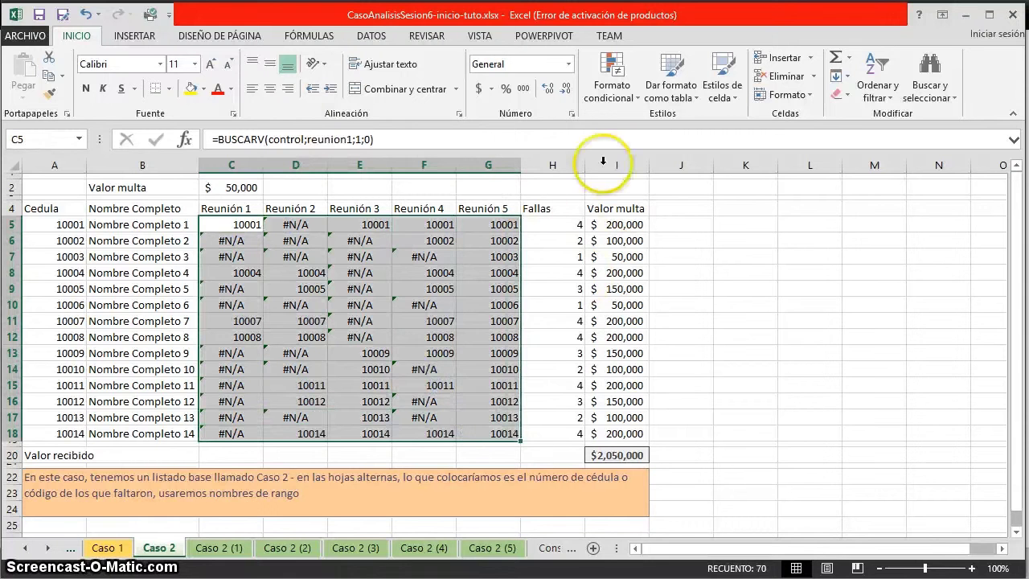
pyautogui.click(609, 103)
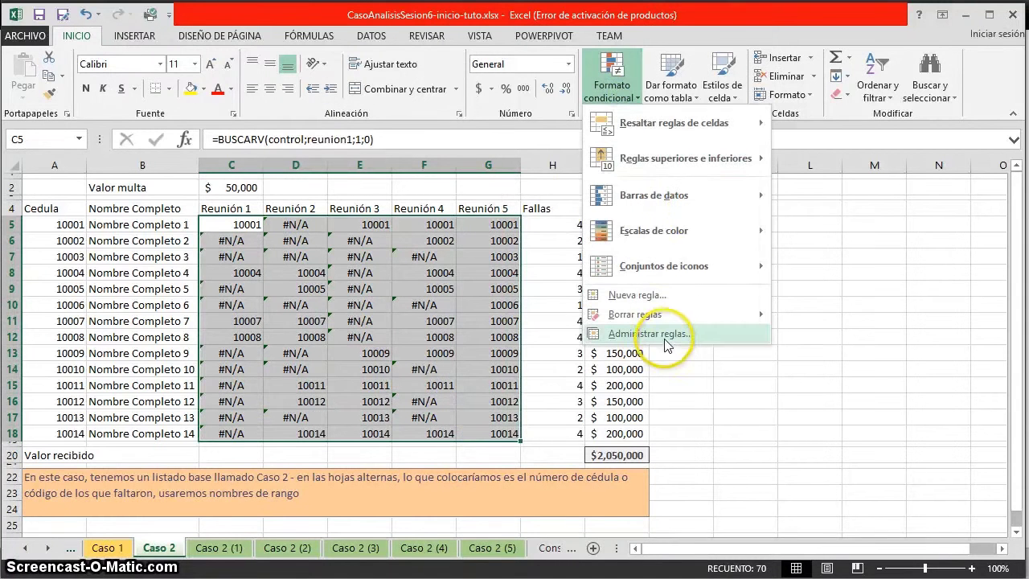
pyautogui.click(627, 295)
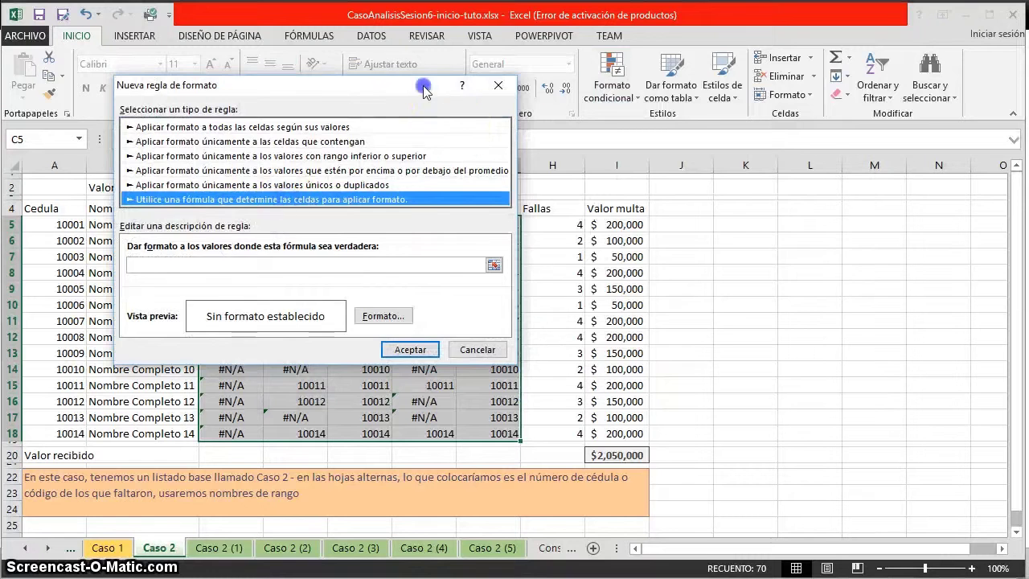
pyautogui.moveTo(427, 85); pyautogui.dragTo(740, 66)
pyautogui.moveTo(545, 68); pyautogui.dragTo(637, 67)
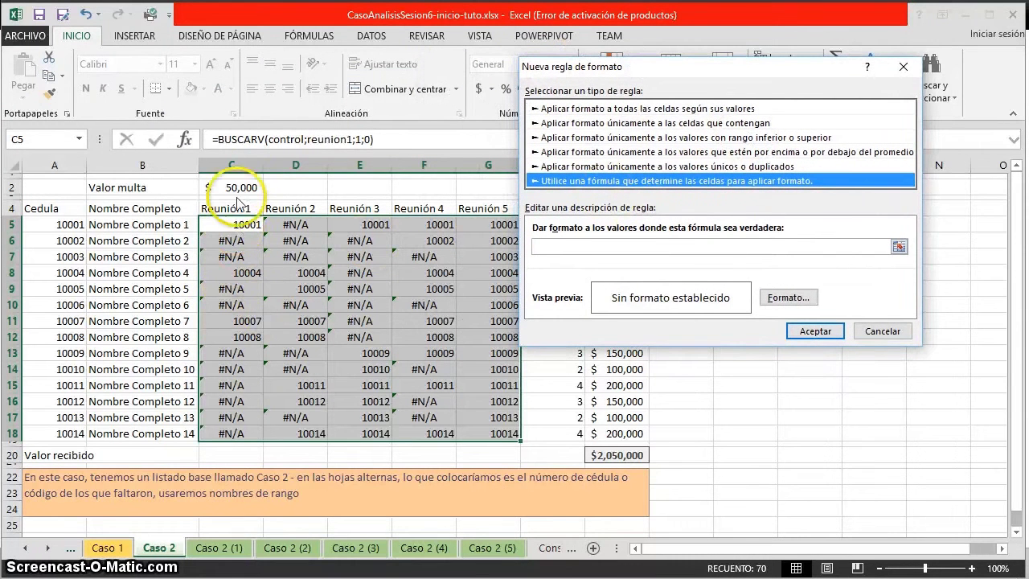
pyautogui.click(611, 250)
pyautogui.write('=eserror(c5)')
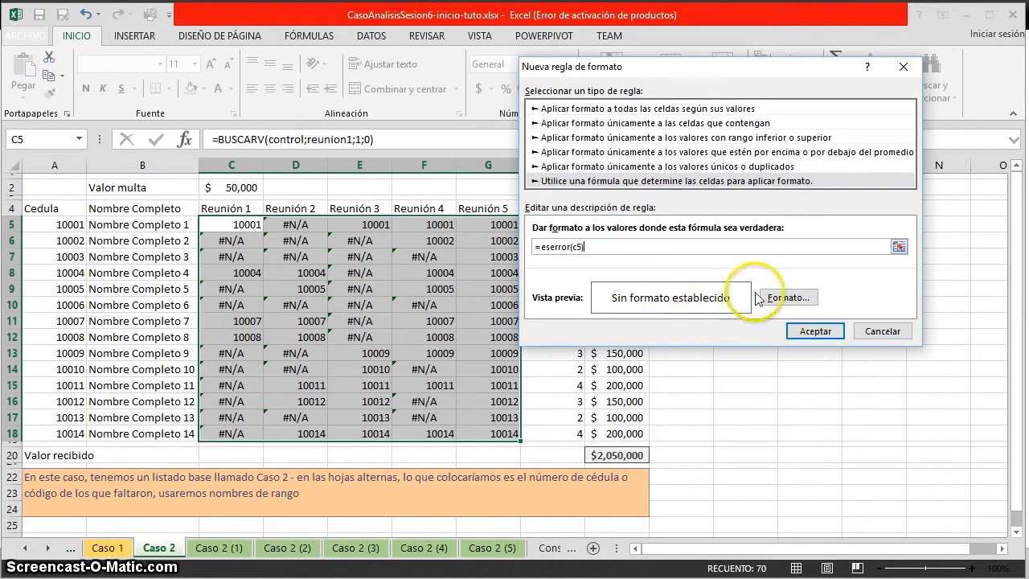
# - Give the rule a white font colour and apply it to hide #N/A errors
pyautogui.click(784, 298)
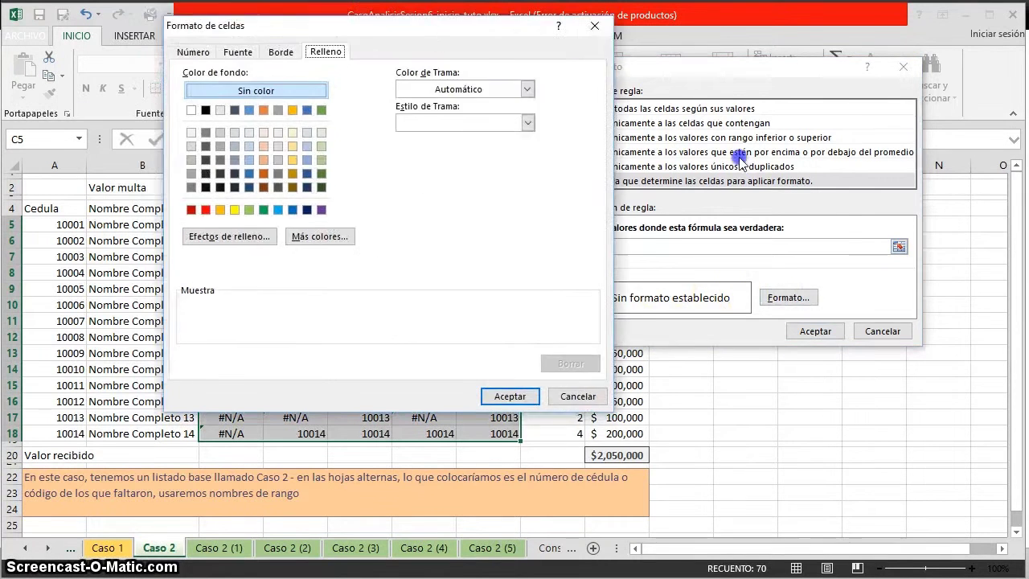
pyautogui.moveTo(341, 16); pyautogui.dragTo(740, 116)
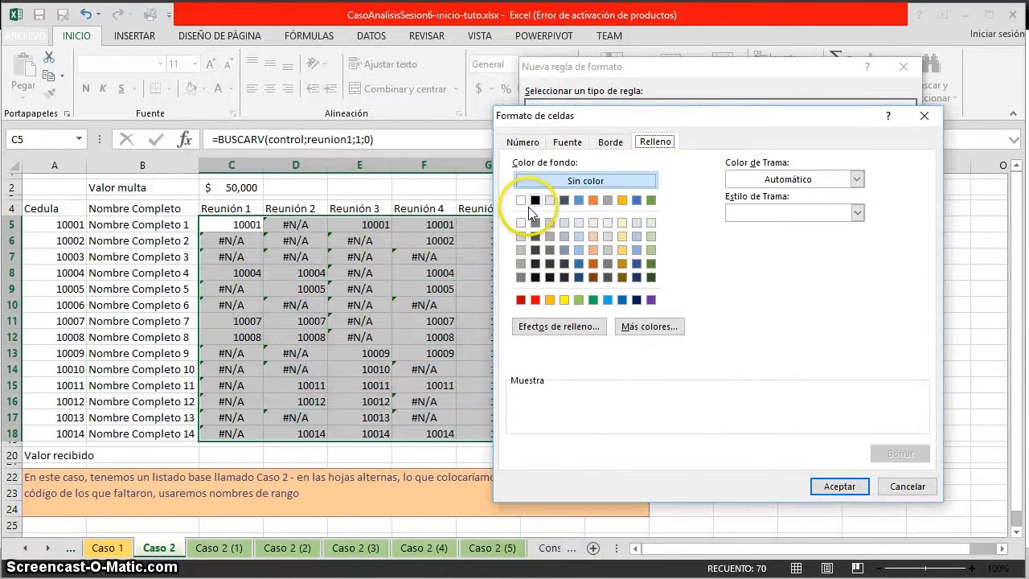
pyautogui.click(567, 141)
pyautogui.click(837, 276)
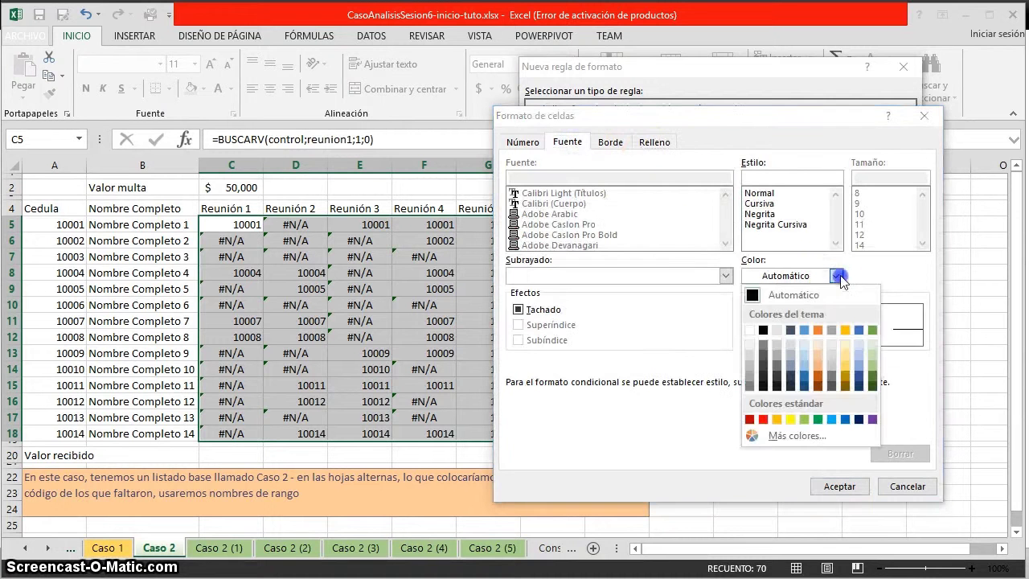
pyautogui.click(760, 314)
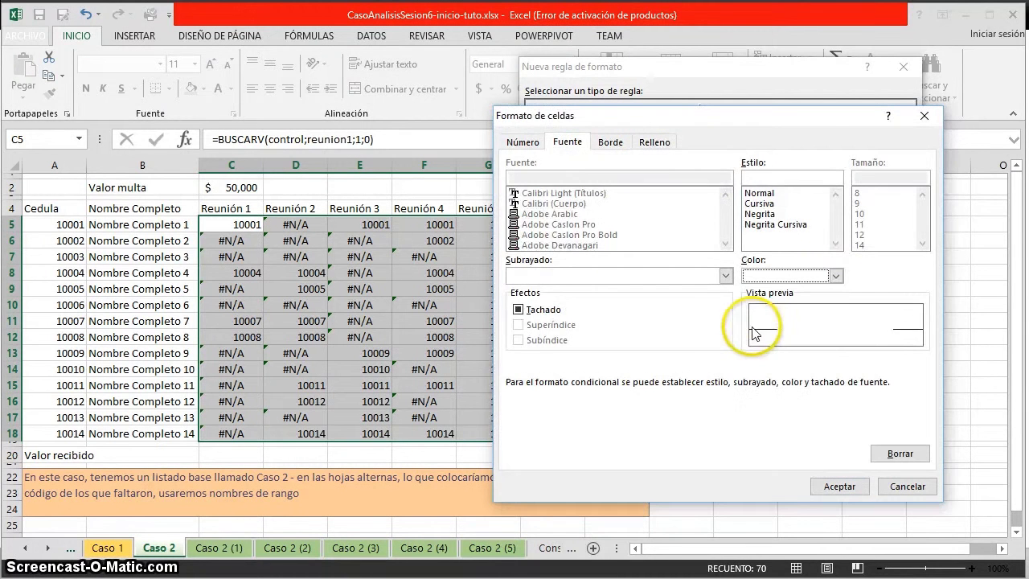
pyautogui.click(839, 487)
pyautogui.click(834, 338)
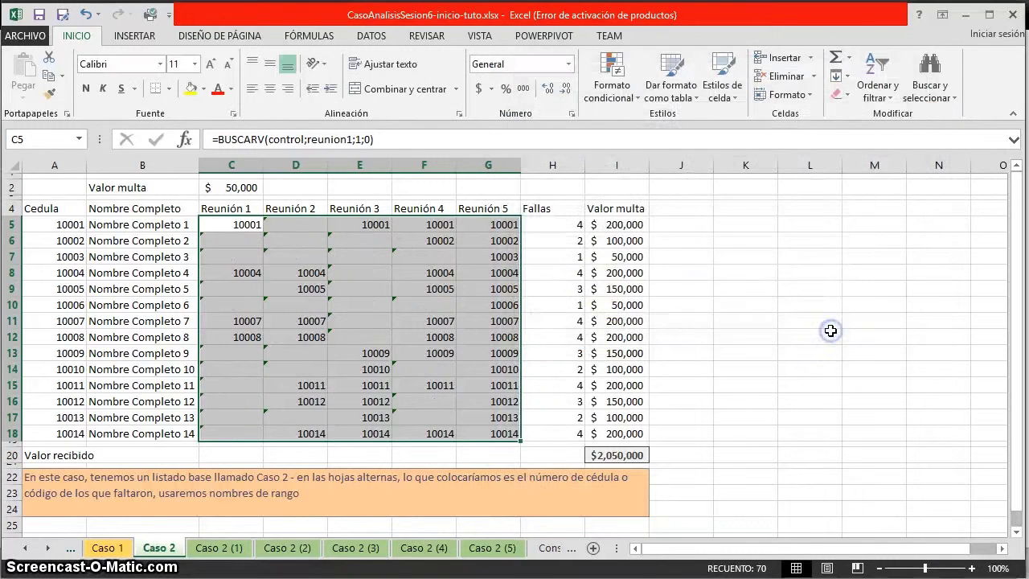
# - Inspect the Valor multa, Reunión 2 lookup and absence-count formulas on Caso 2
pyautogui.click(611, 229)
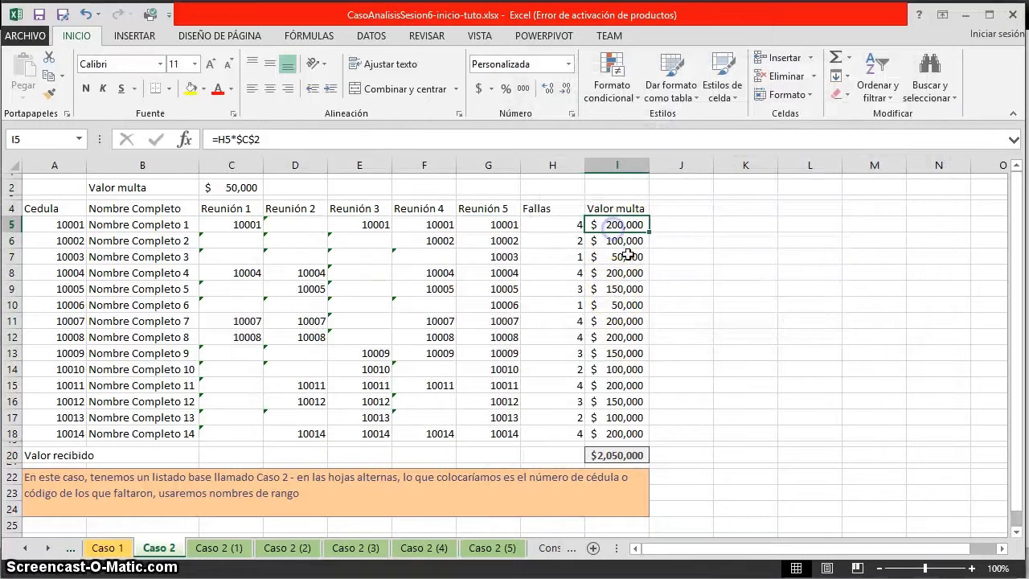
pyautogui.click(296, 227)
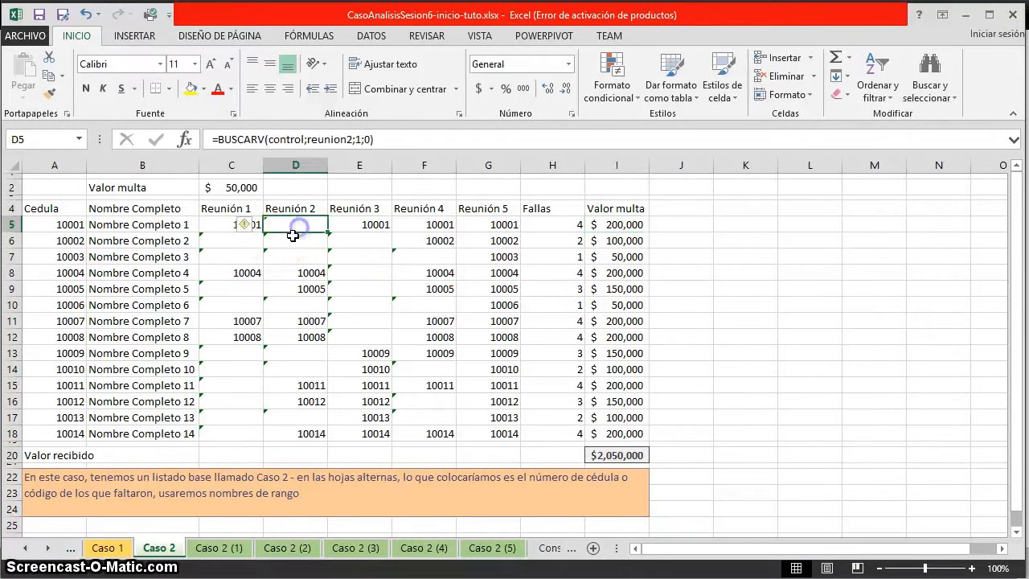
pyautogui.click(563, 239)
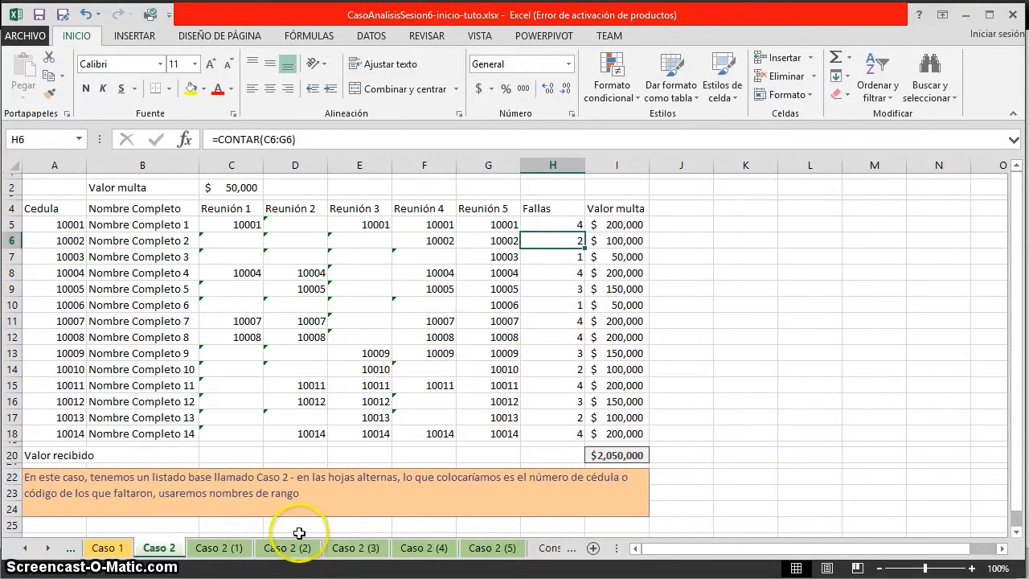
# - Pass through Caso 2 (1) and Caso 2 (5) to Consolidando fallas and select A3
pyautogui.click(221, 548)
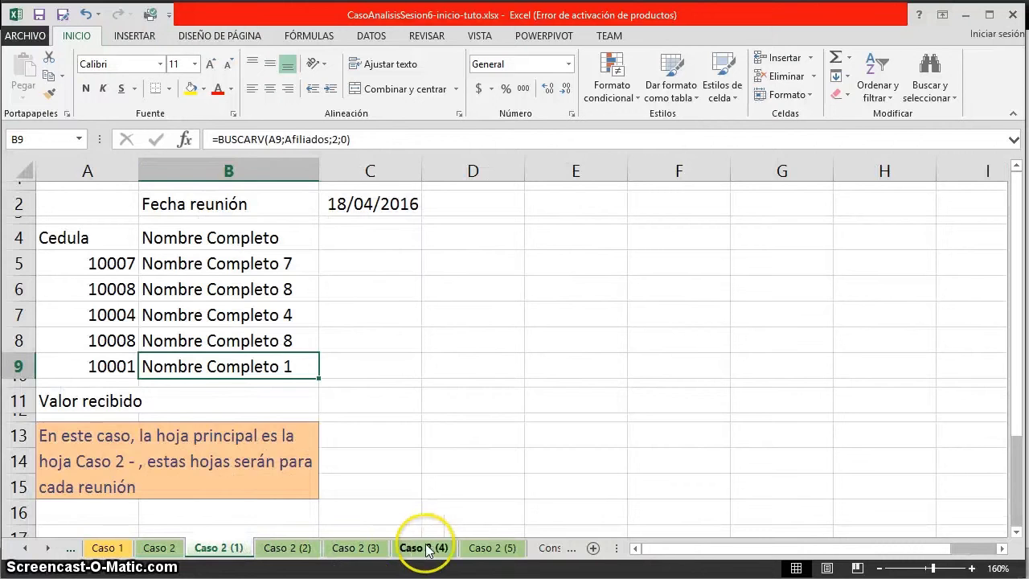
pyautogui.click(514, 546)
pyautogui.click(534, 548)
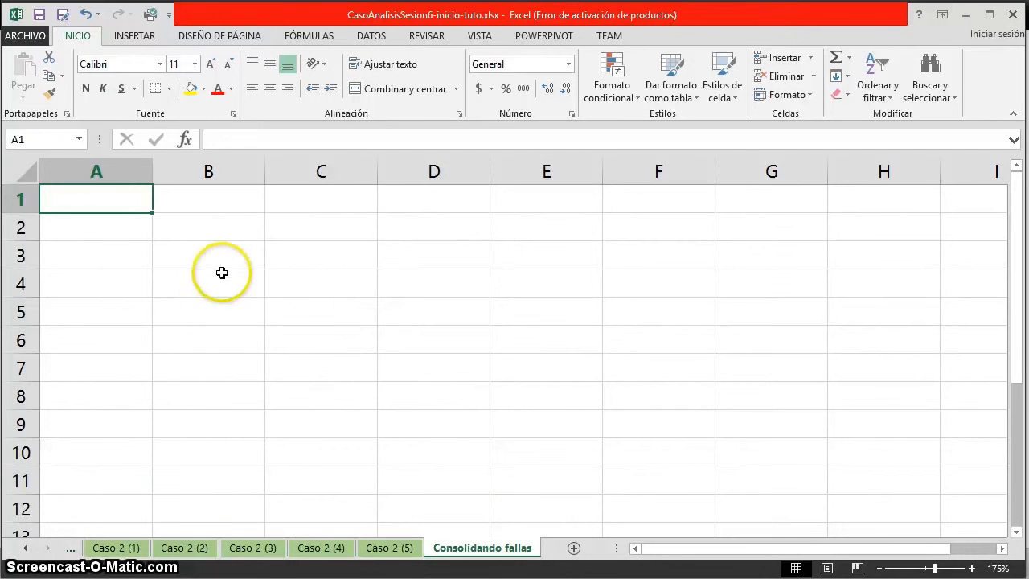
pyautogui.click(103, 280)
pyautogui.click(121, 245)
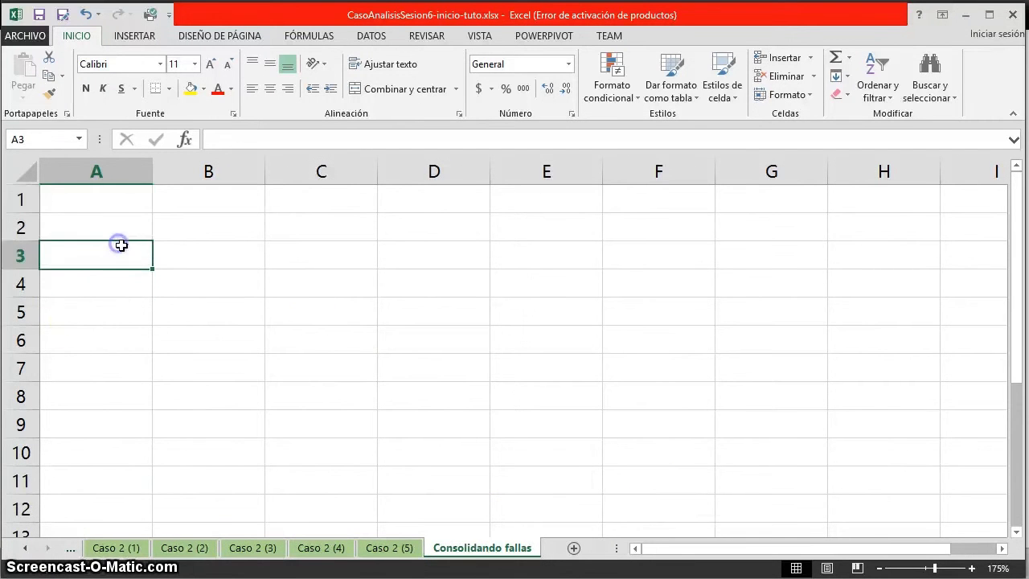
# - In Consolidar, use top-row labels and source links, and add Caso 2 (1) A4:B9
pyautogui.click(371, 36)
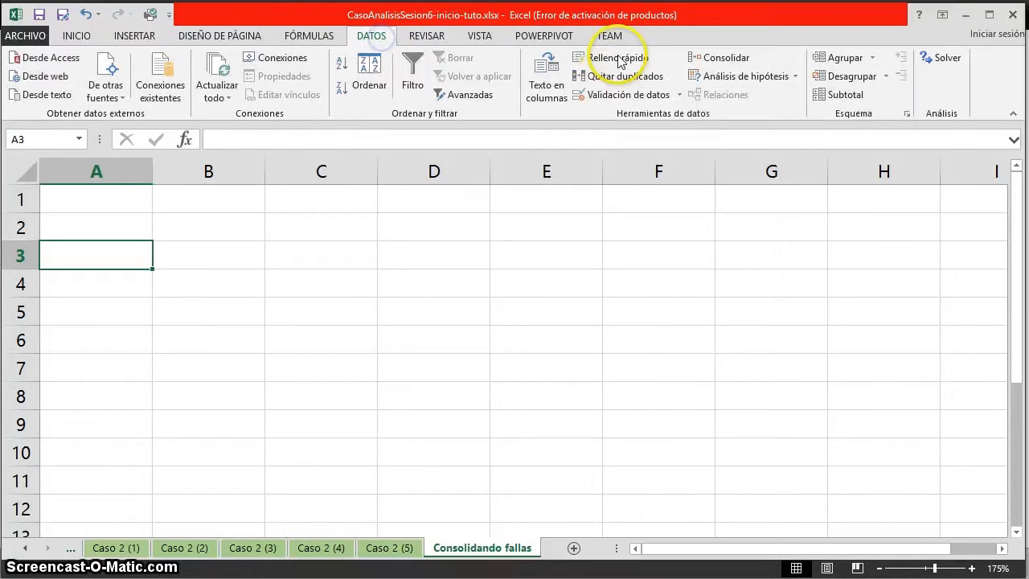
pyautogui.click(701, 66)
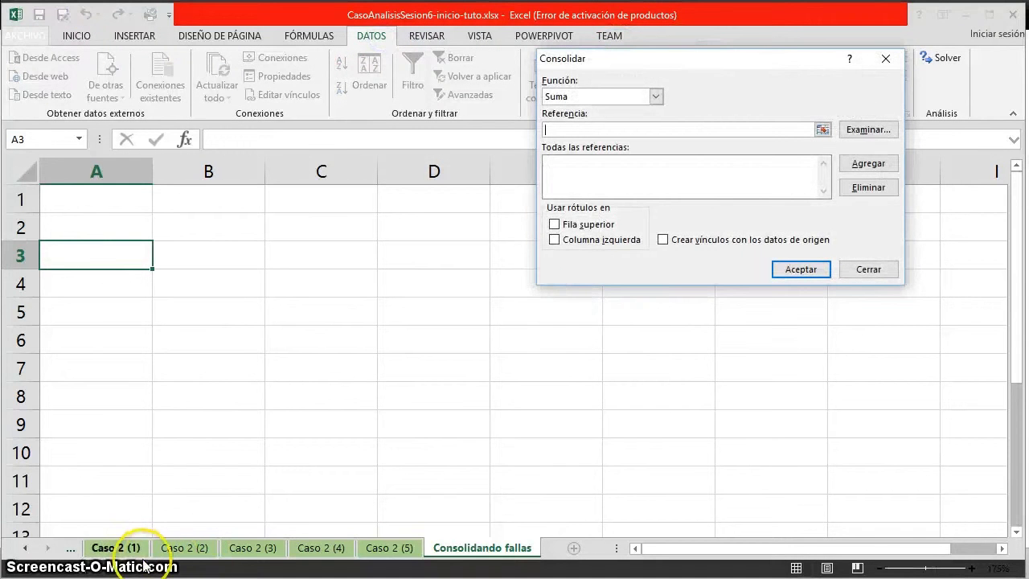
pyautogui.click(113, 547)
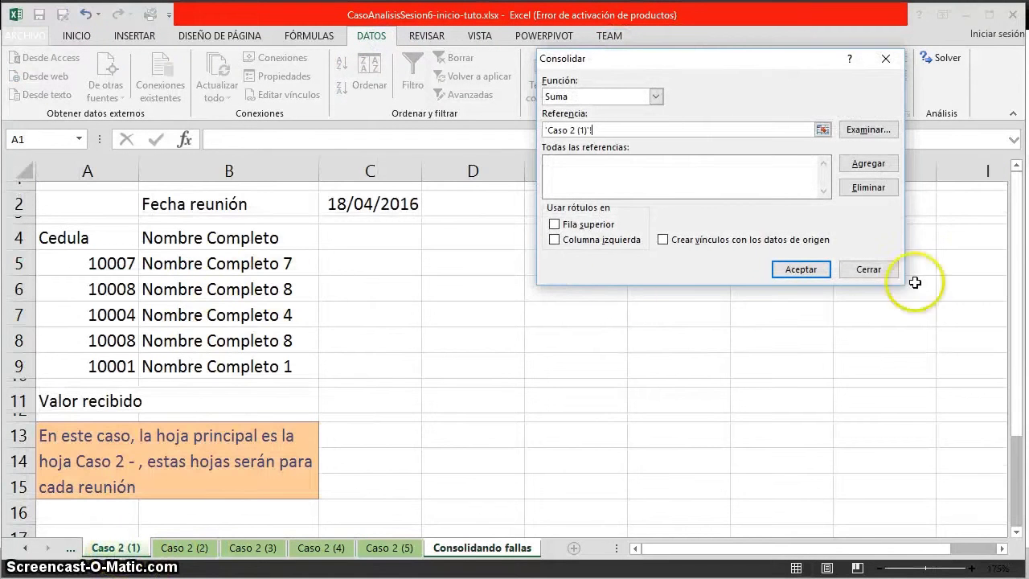
pyautogui.click(599, 225)
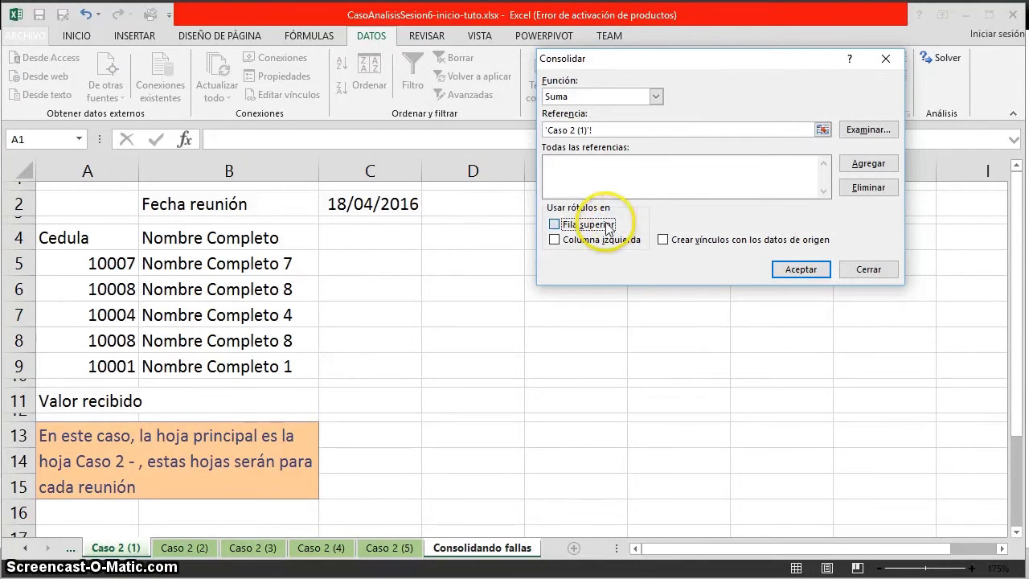
pyautogui.click(688, 242)
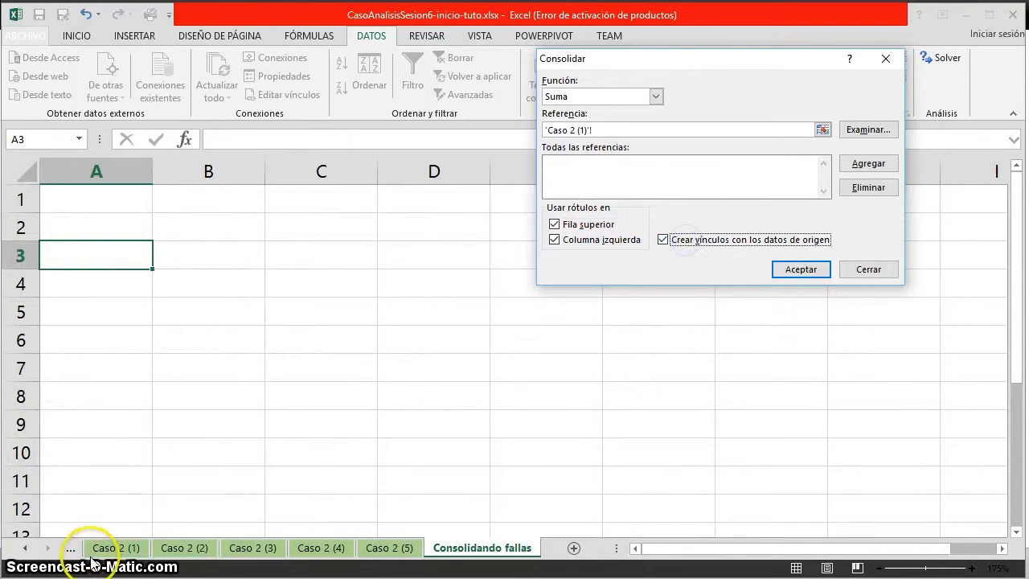
pyautogui.click(613, 130)
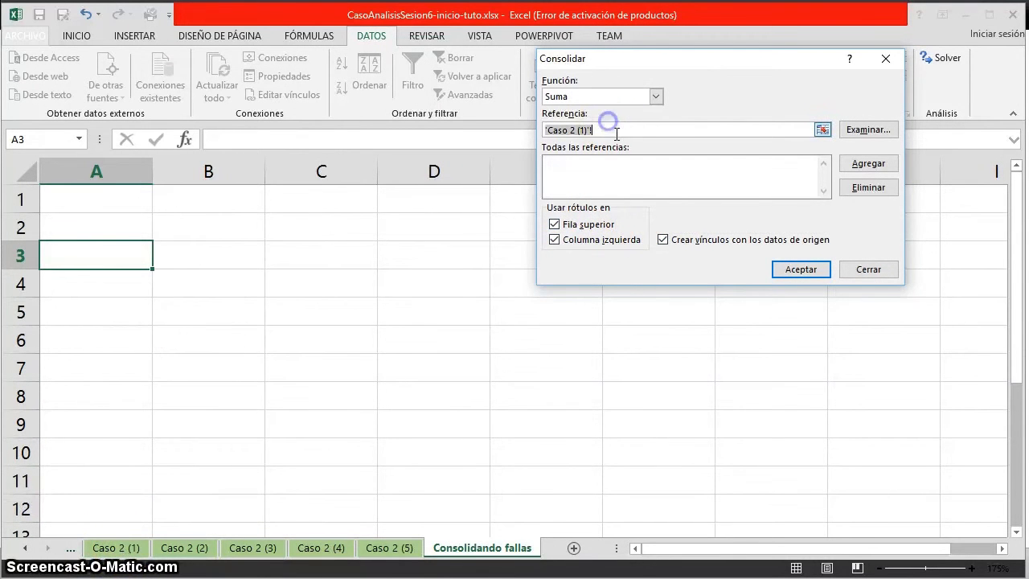
pyautogui.click(106, 546)
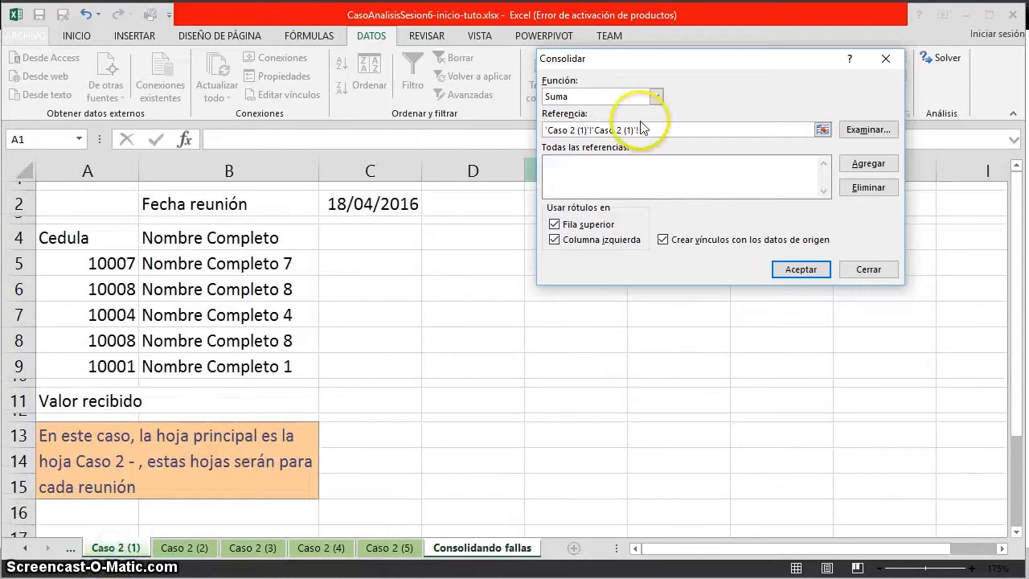
pyautogui.click(643, 129)
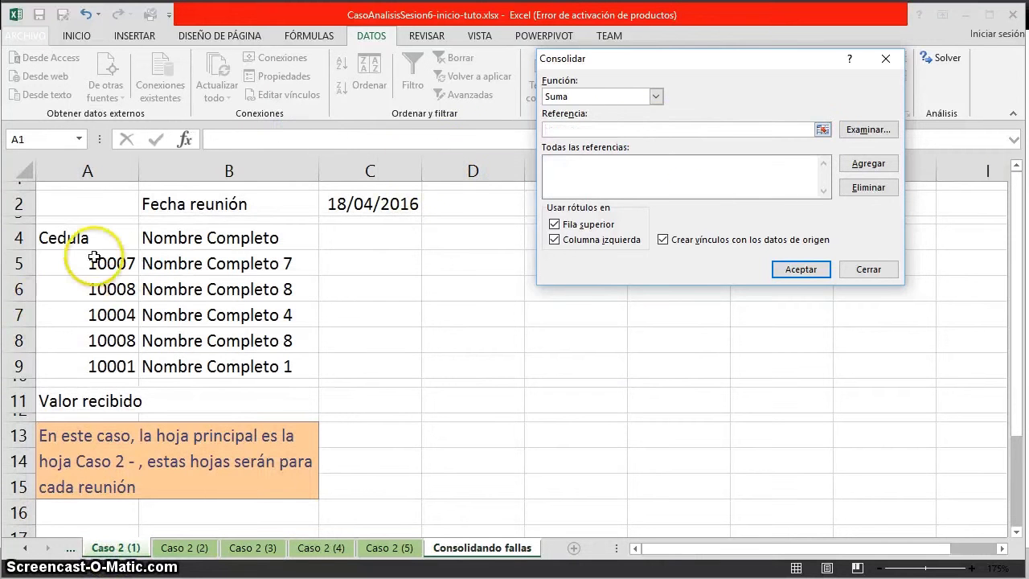
pyautogui.moveTo(65, 239); pyautogui.dragTo(237, 359)
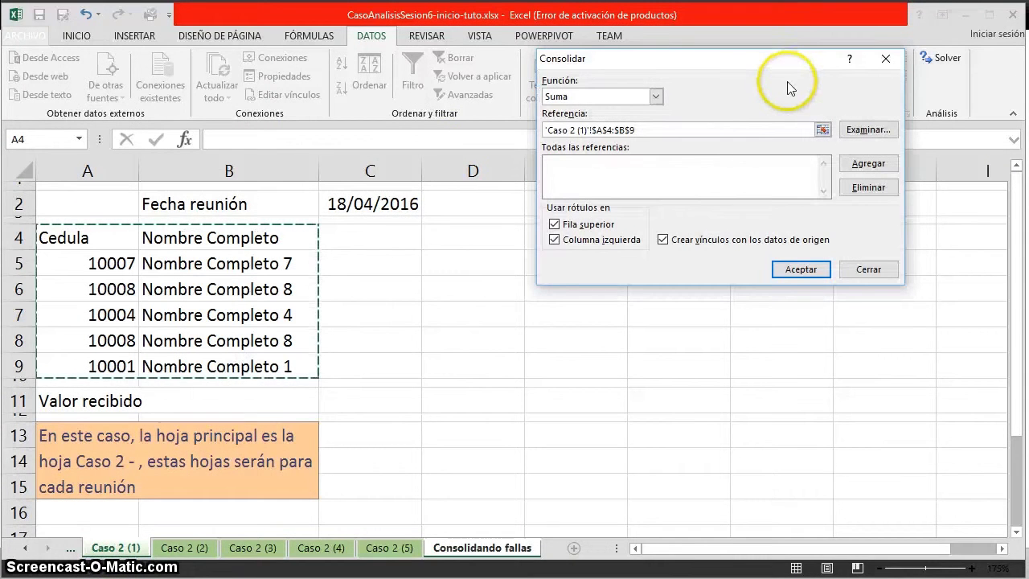
pyautogui.click(869, 166)
# - Add the Caso 2 (2) A4:B11, Caso 2 (3) and Caso 2 (4) A4:B13 ranges as sources
pyautogui.click(184, 547)
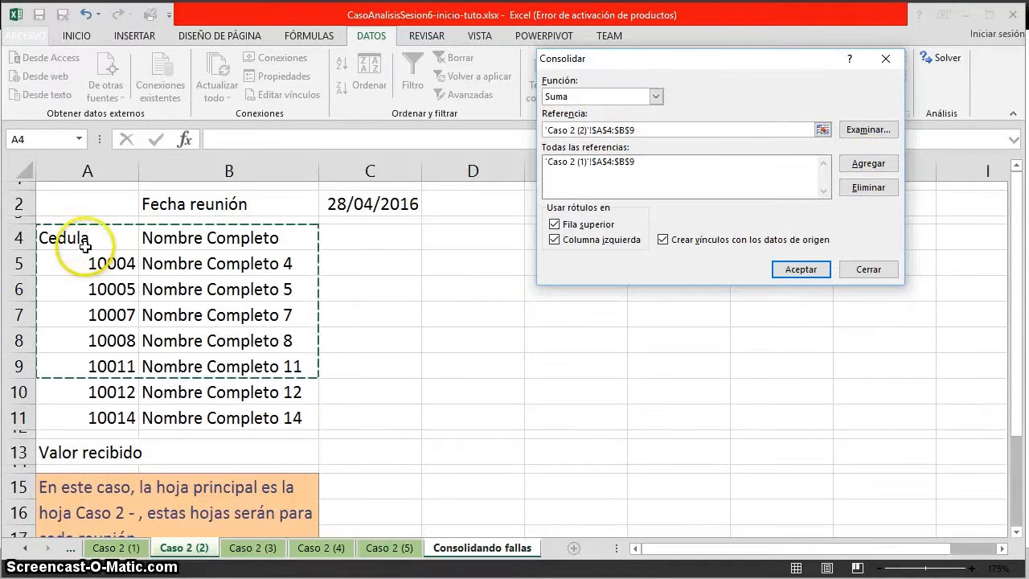
pyautogui.moveTo(85, 247); pyautogui.dragTo(277, 411)
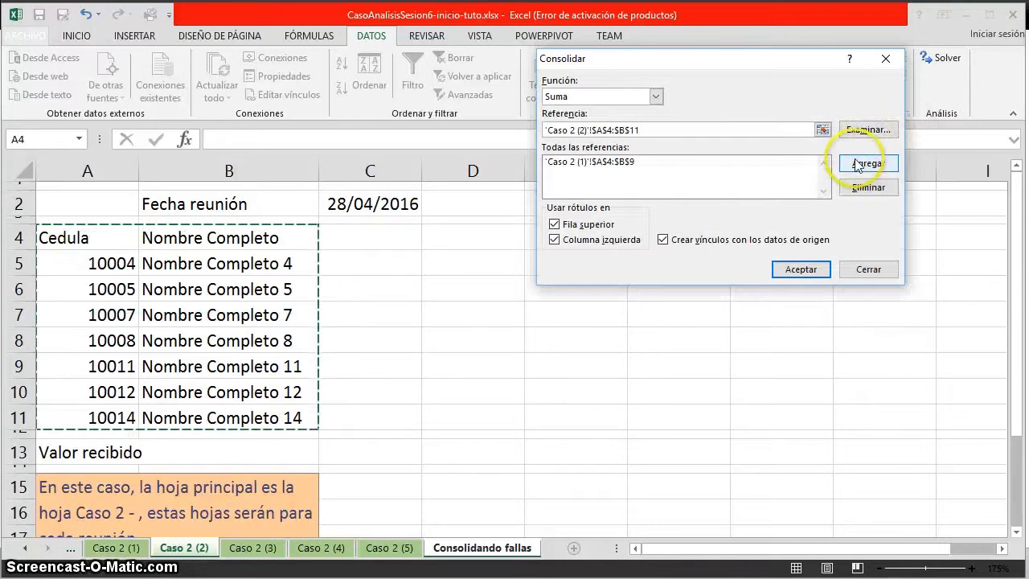
pyautogui.click(858, 164)
pyautogui.click(241, 548)
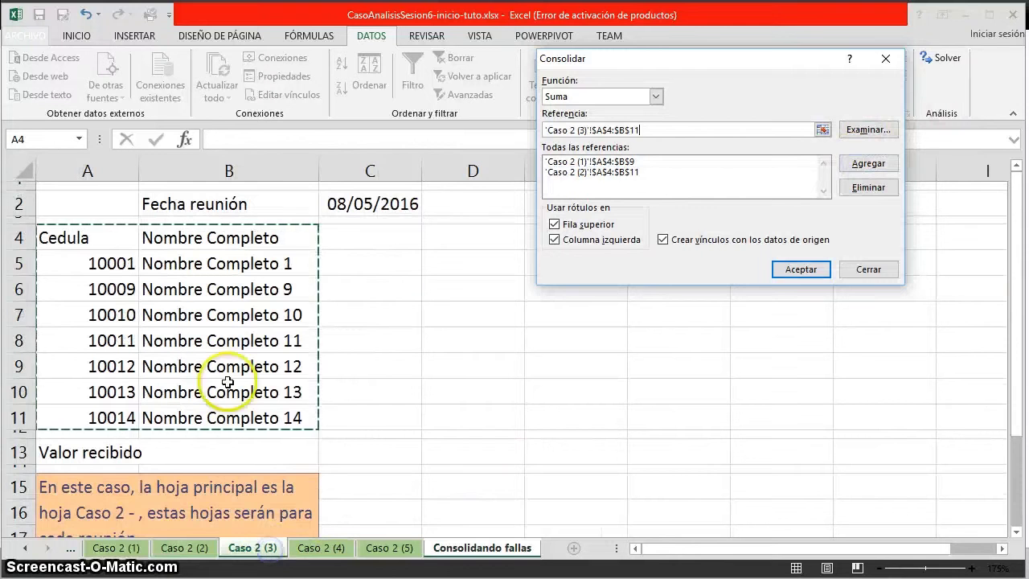
pyautogui.click(869, 165)
pyautogui.click(322, 550)
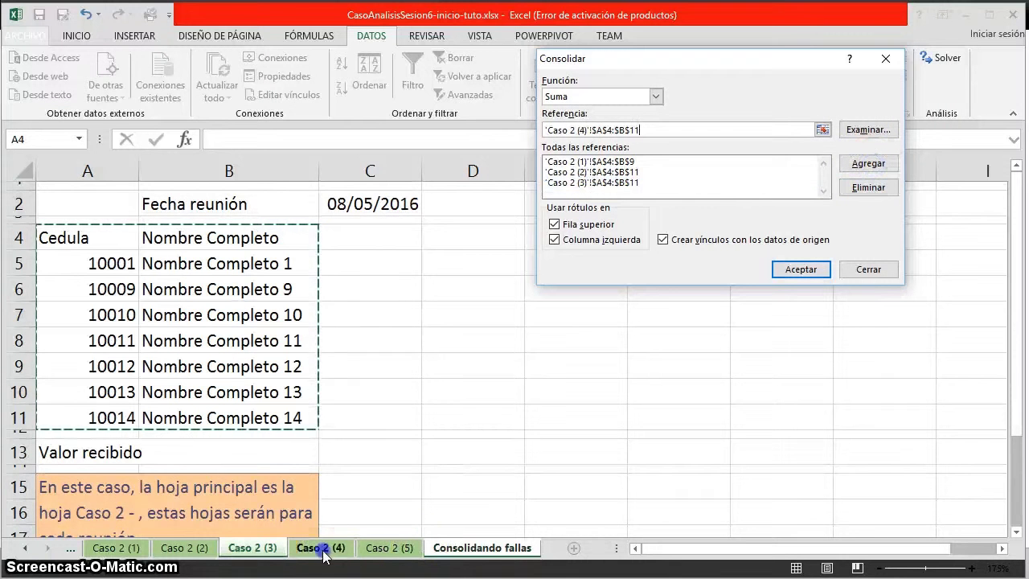
pyautogui.moveTo(108, 239); pyautogui.dragTo(211, 474)
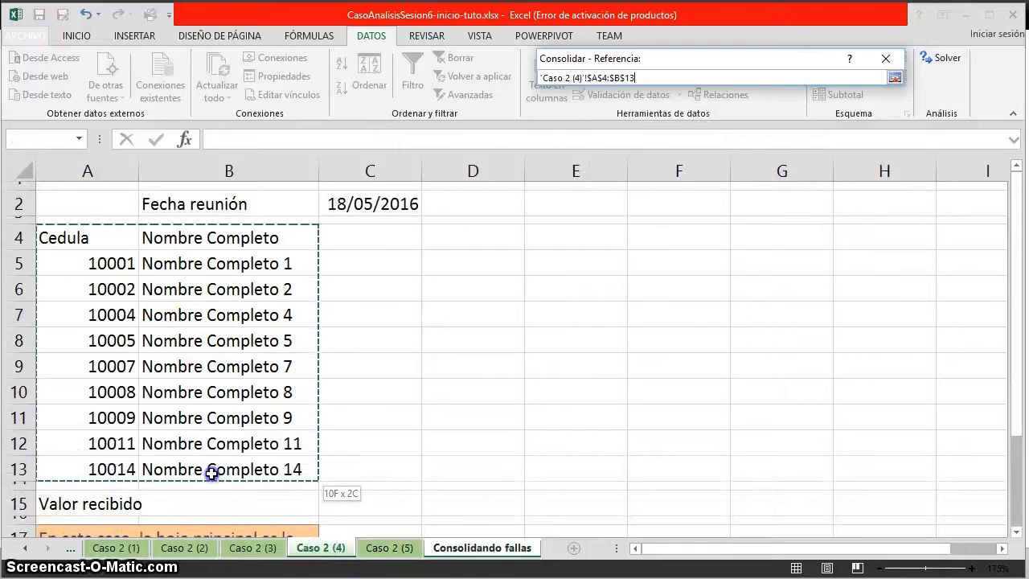
pyautogui.click(869, 165)
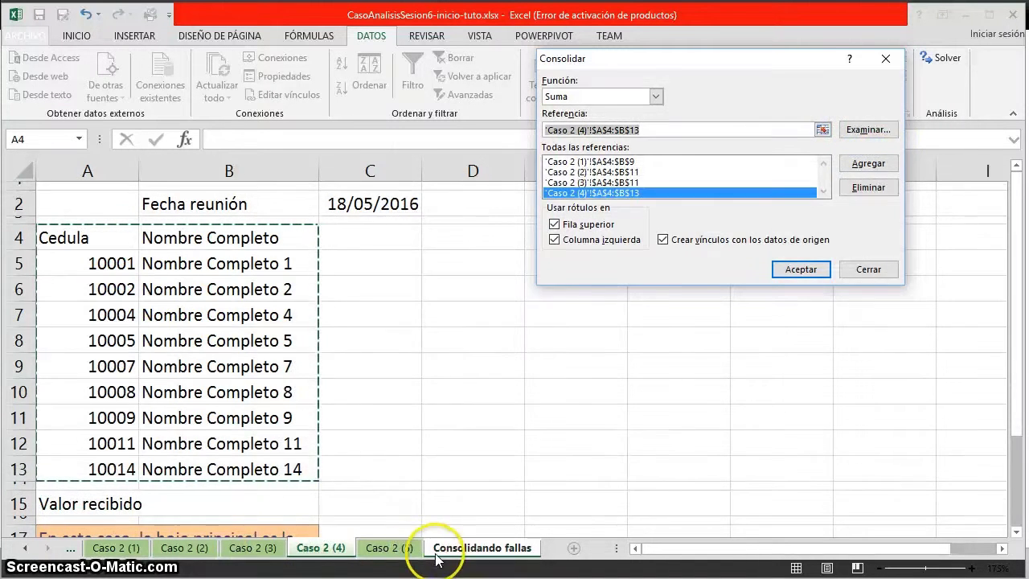
# - Add the Caso 2 (5) Cédula and name range, run the sum consolidation, and dismiss the no-data warning
pyautogui.click(389, 548)
pyautogui.moveTo(82, 238)
pyautogui.mouseDown()
pyautogui.moveTo(207, 538)
pyautogui.moveTo(216, 504)
pyautogui.mouseUp()
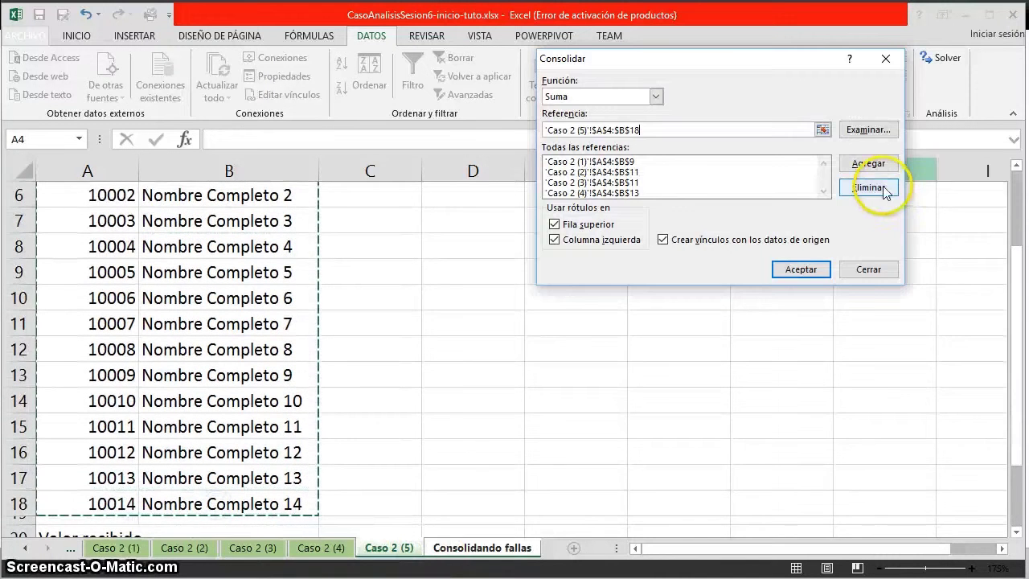
pyautogui.click(873, 165)
pyautogui.click(801, 269)
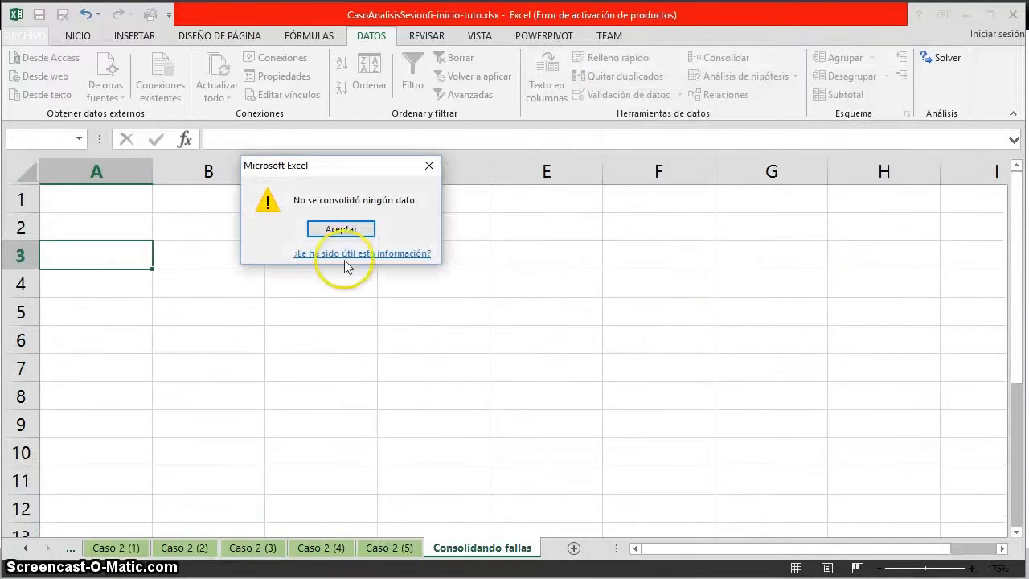
pyautogui.click(333, 237)
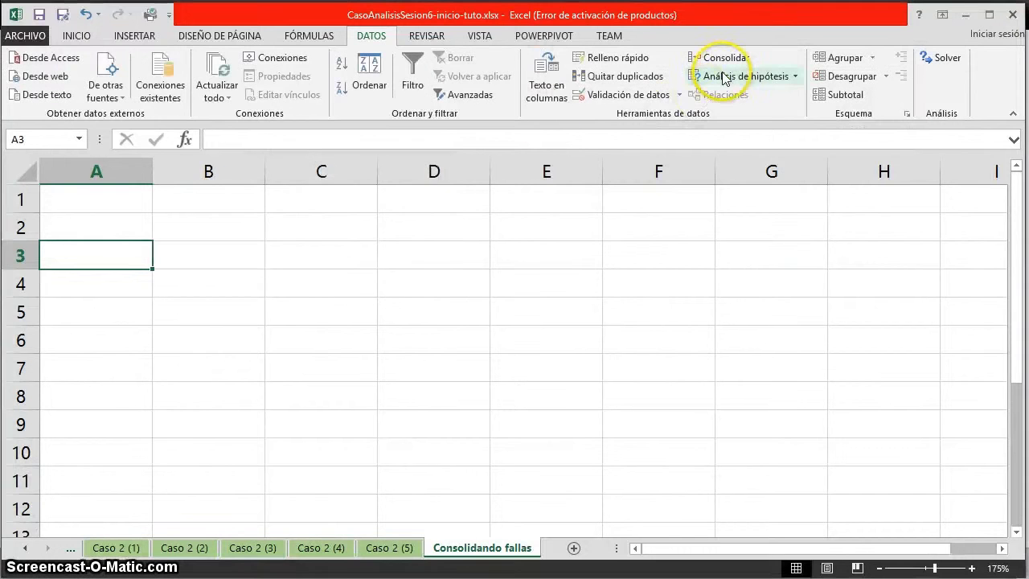
# - Rerun the consolidation with the Cuenta function to tally absences per Cédula
pyautogui.click(724, 63)
pyautogui.click(656, 97)
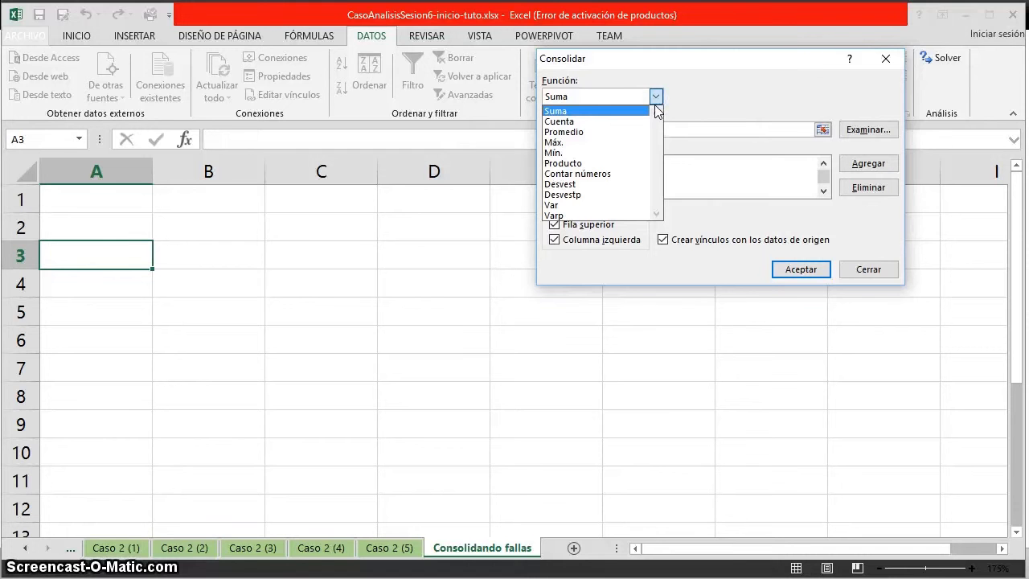
pyautogui.click(563, 121)
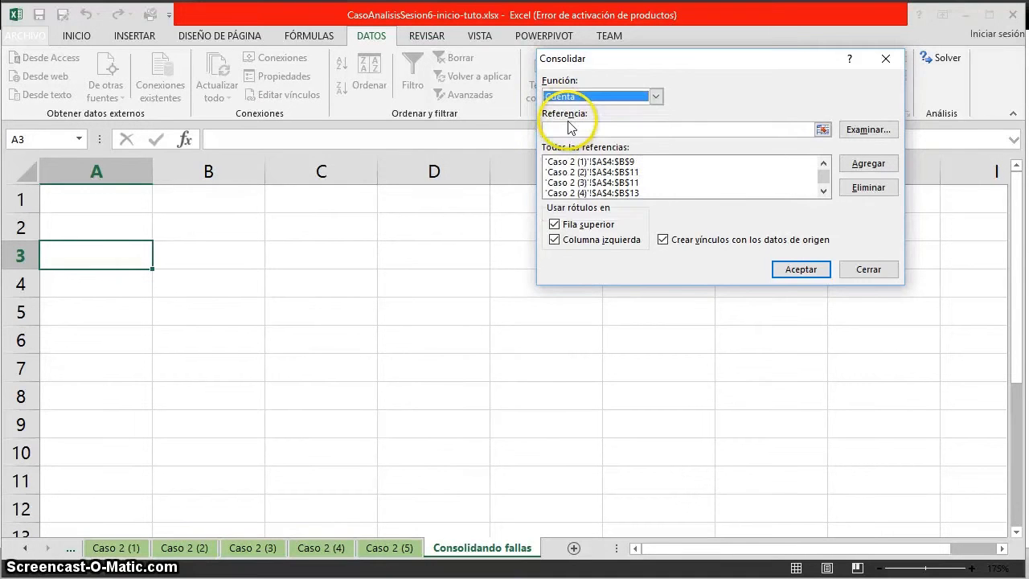
pyautogui.click(814, 269)
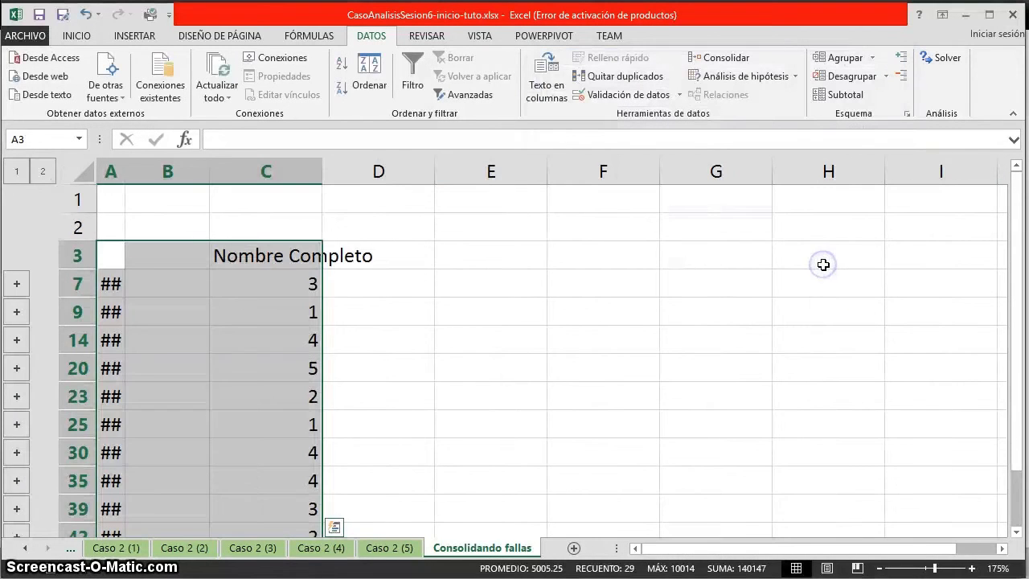
# - Resize column A to show the Cédula numbers, check the counts, then go to Caso 2 (1)
pyautogui.moveTo(124, 171)
pyautogui.mouseDown()
pyautogui.moveTo(290, 182)
pyautogui.moveTo(198, 174)
pyautogui.mouseUp()
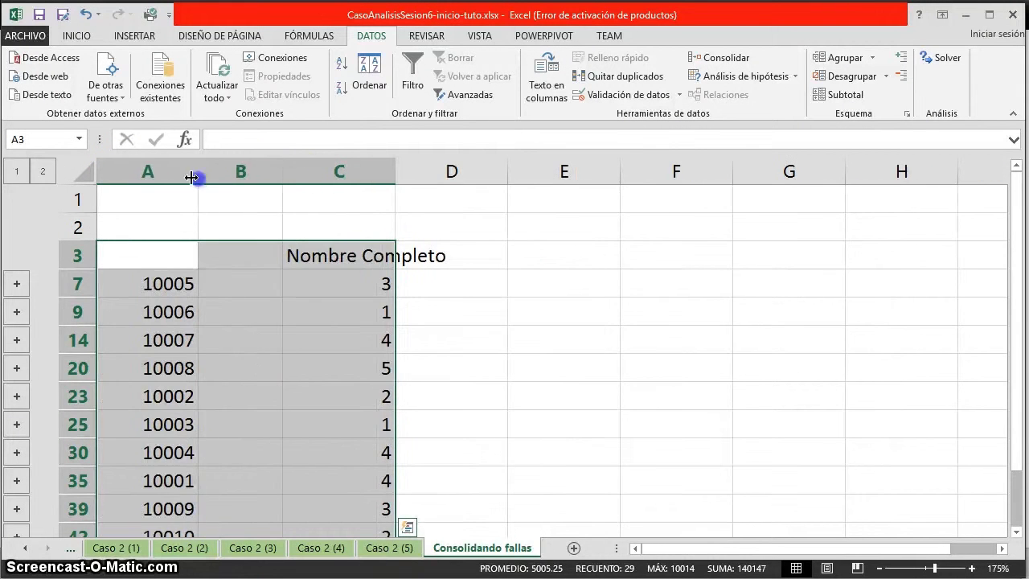
pyautogui.click(366, 265)
pyautogui.click(376, 286)
pyautogui.scroll(-2, 558, 294)
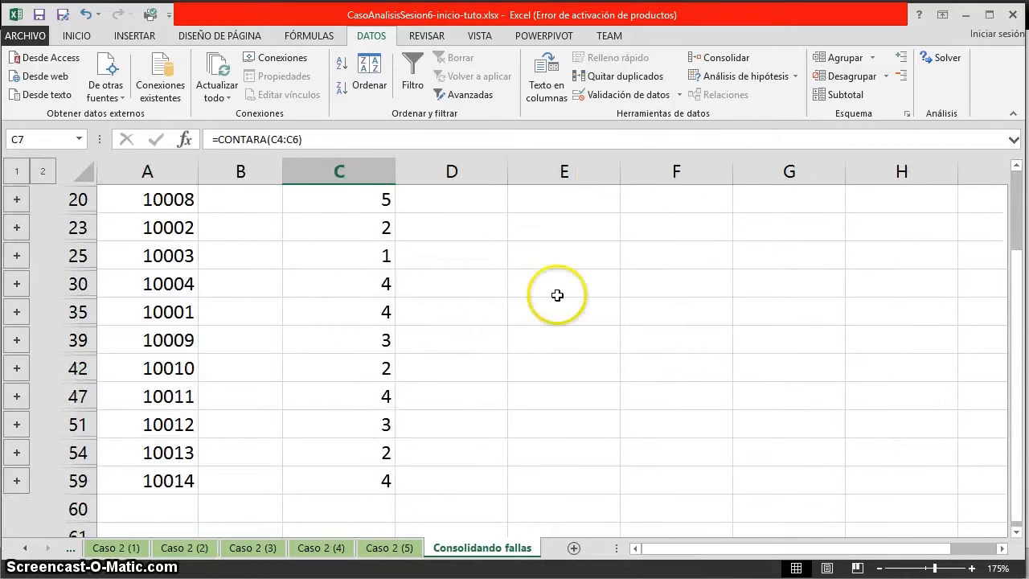
pyautogui.scroll(2, 384, 459)
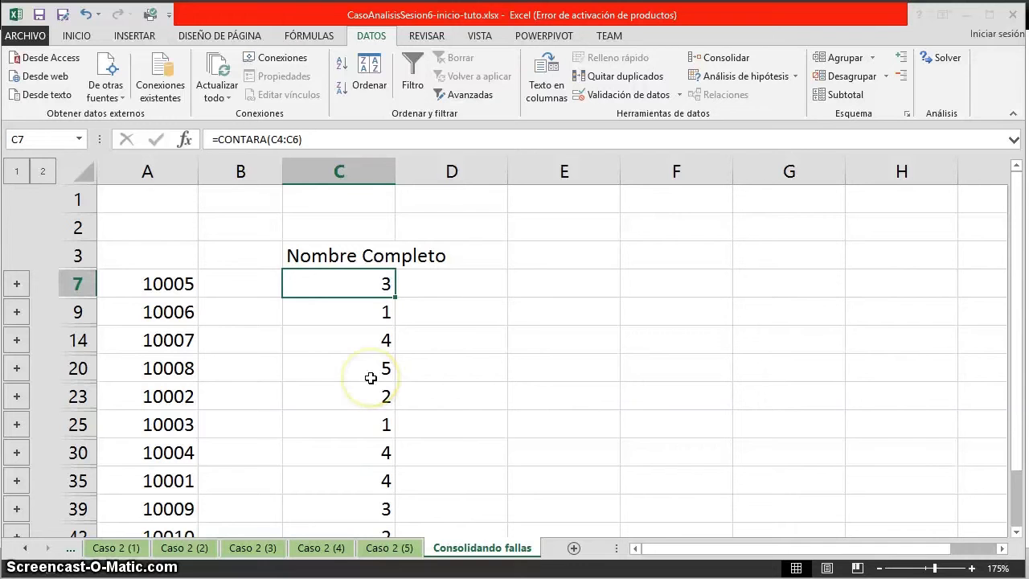
pyautogui.click(433, 364)
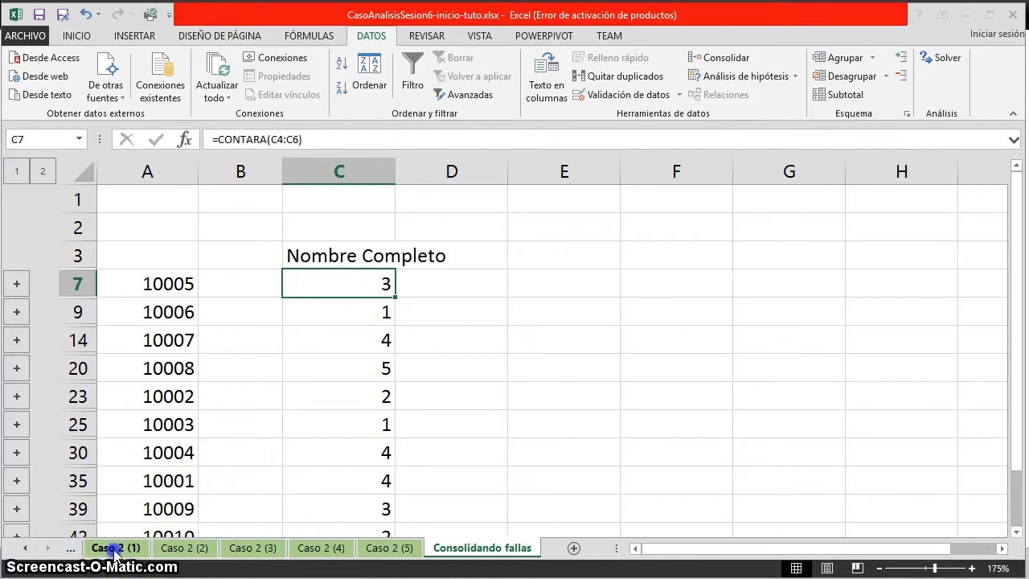
pyautogui.click(116, 550)
# - Switch to the Caso 2 sheet and review its Valor multa column
pyautogui.click(25, 548)
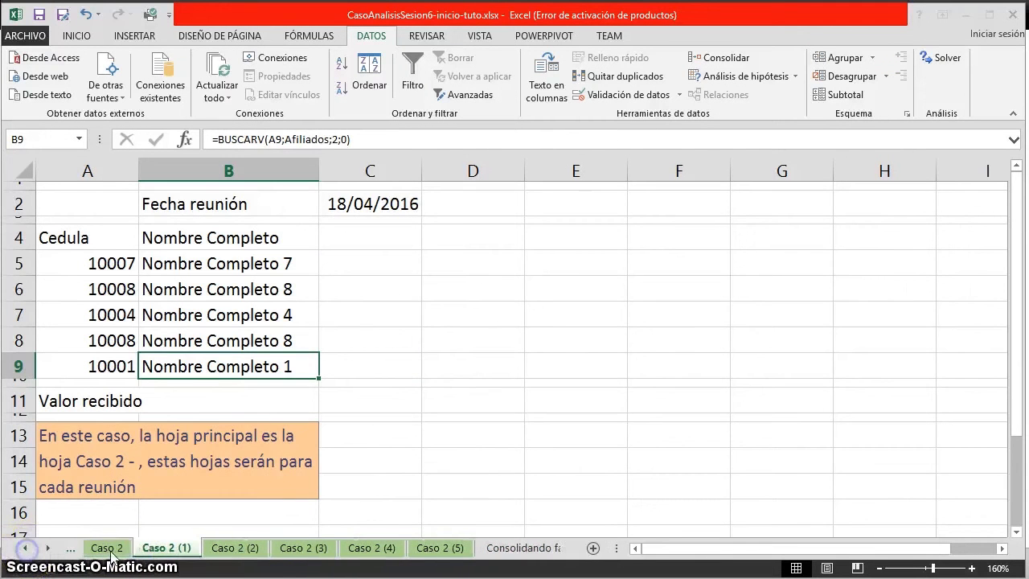
pyautogui.click(105, 547)
pyautogui.click(615, 209)
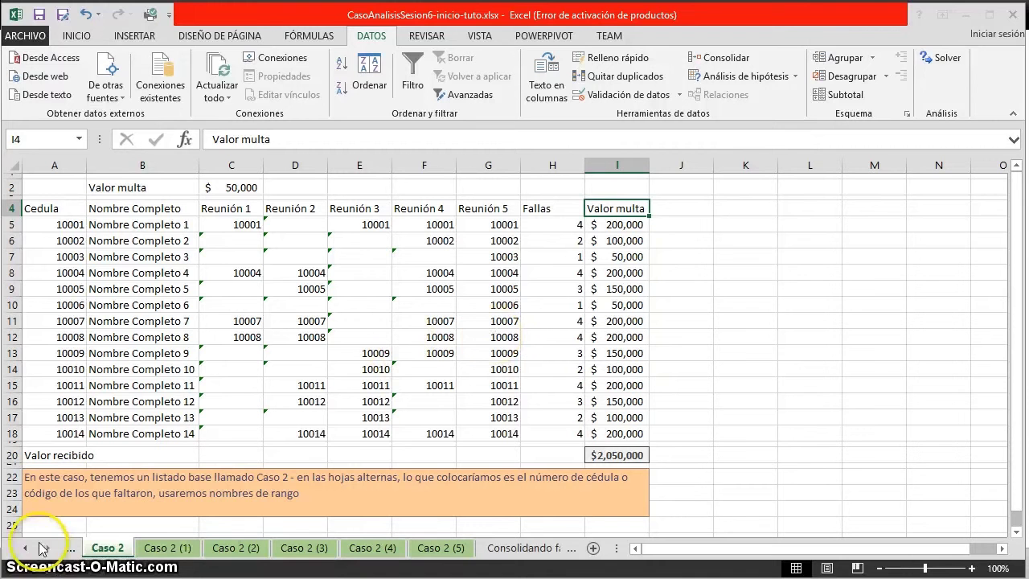
# - Scroll the tabs back to Datos de afiliados and select column C there
pyautogui.click(26, 549)
pyautogui.click(26, 550)
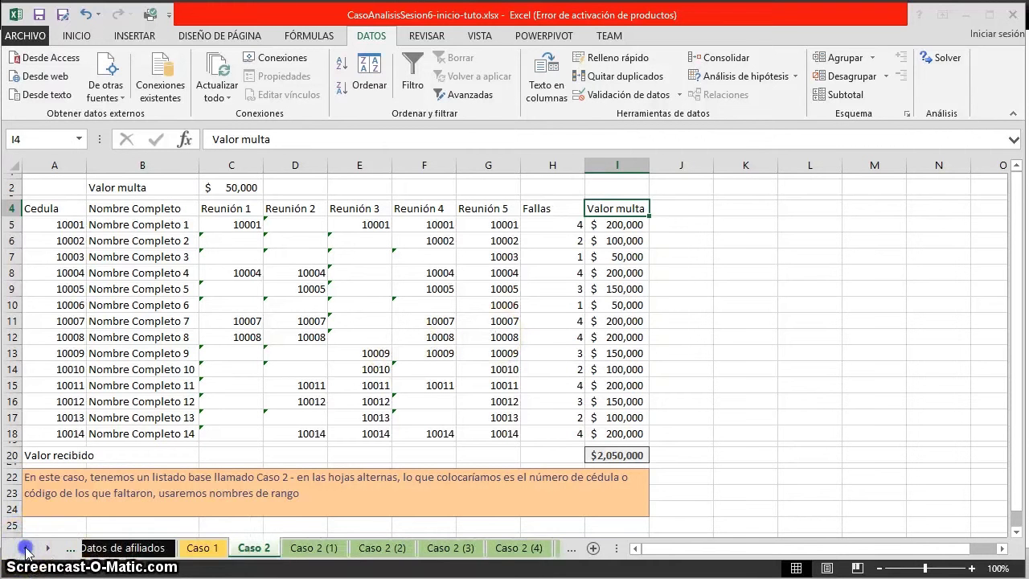
pyautogui.click(26, 550)
pyautogui.click(154, 557)
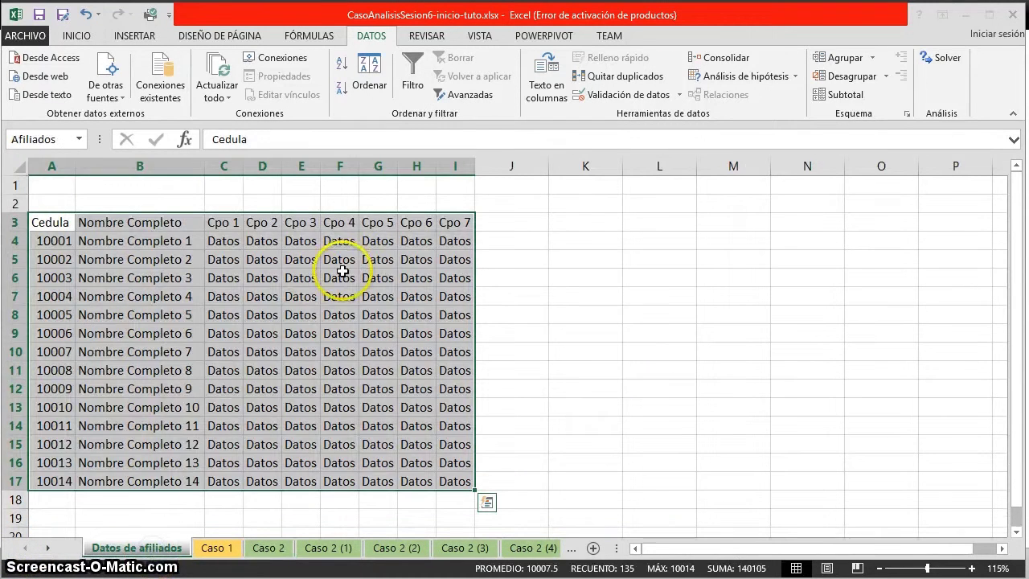
pyautogui.click(296, 257)
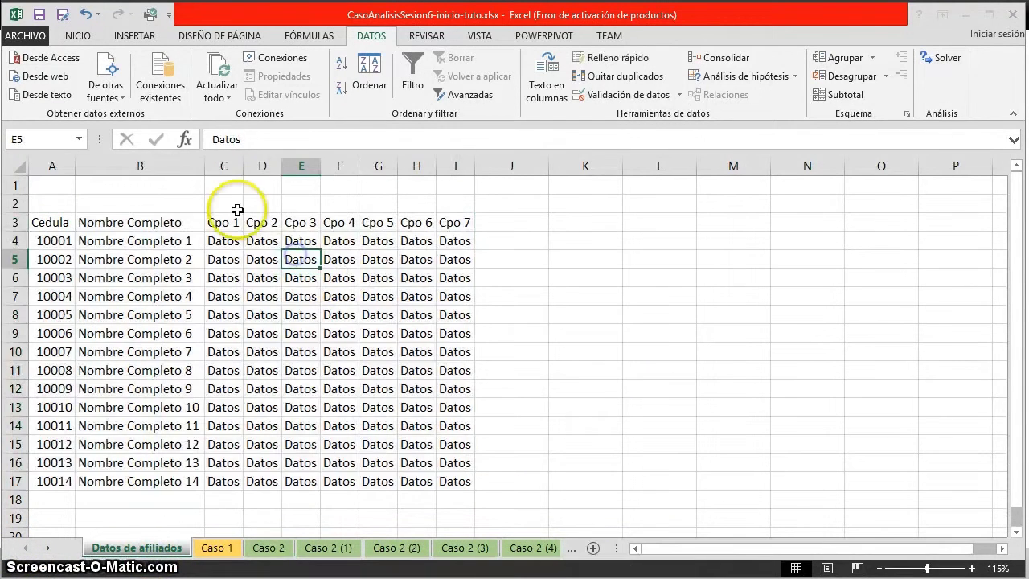
pyautogui.click(225, 167)
# - Insert a new column C before Cpo 1 headed Sueldo
pyautogui.rightClick(223, 275)
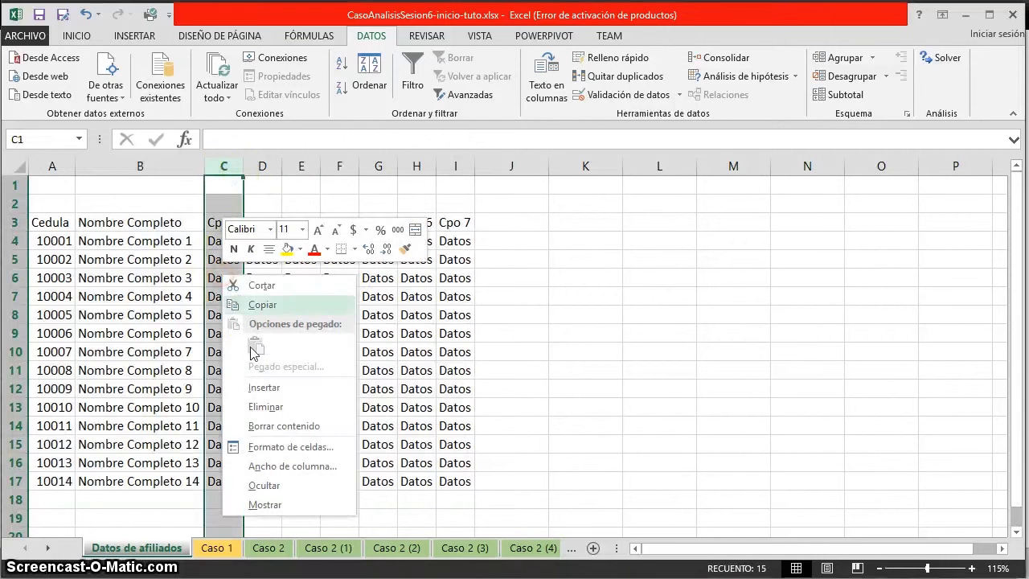
pyautogui.click(268, 388)
pyautogui.click(230, 218)
pyautogui.write('Sueldo')
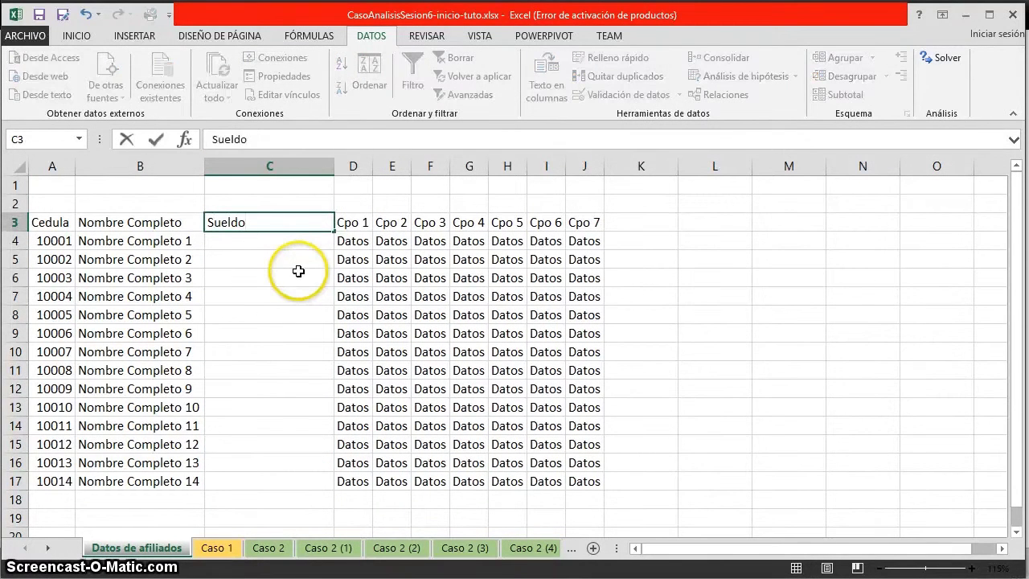
pyautogui.press('Return')
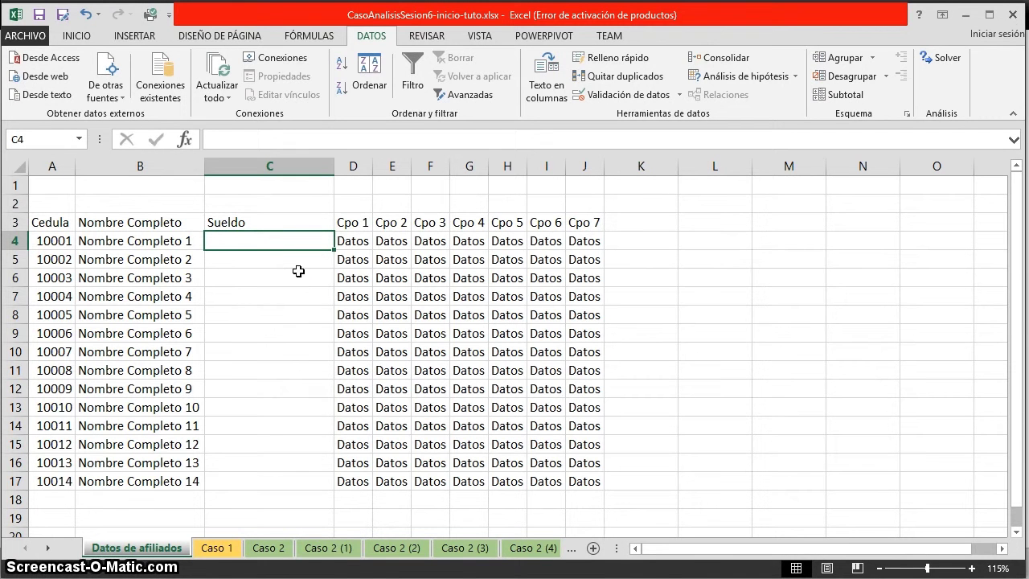
# - Enter the first two members' salaries starting with 1500 and select both cells
pyautogui.write('15')
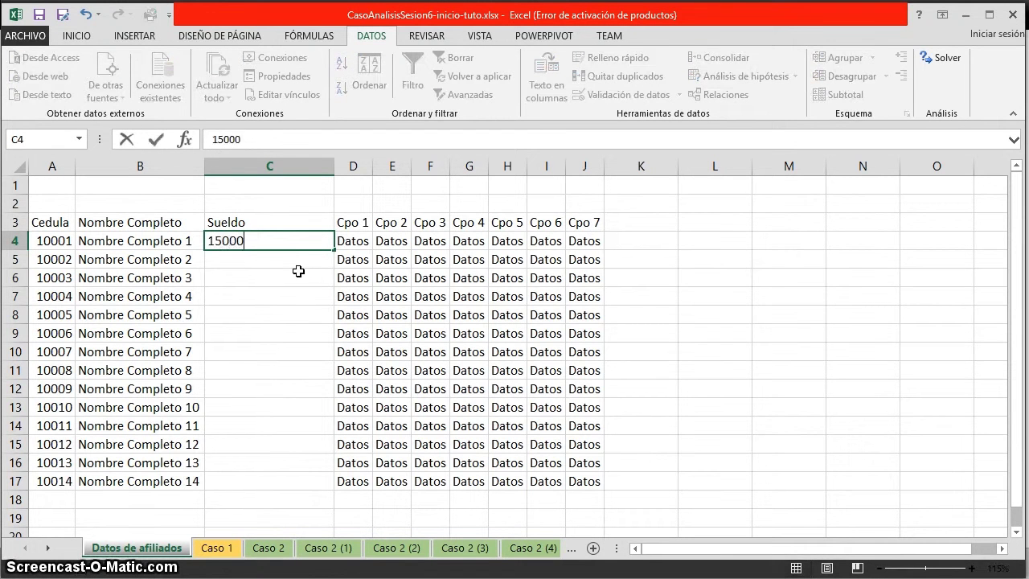
pyautogui.write('00')
pyautogui.press('Return')
pyautogui.press('Up')
pyautogui.press('Down')
pyautogui.write('2')
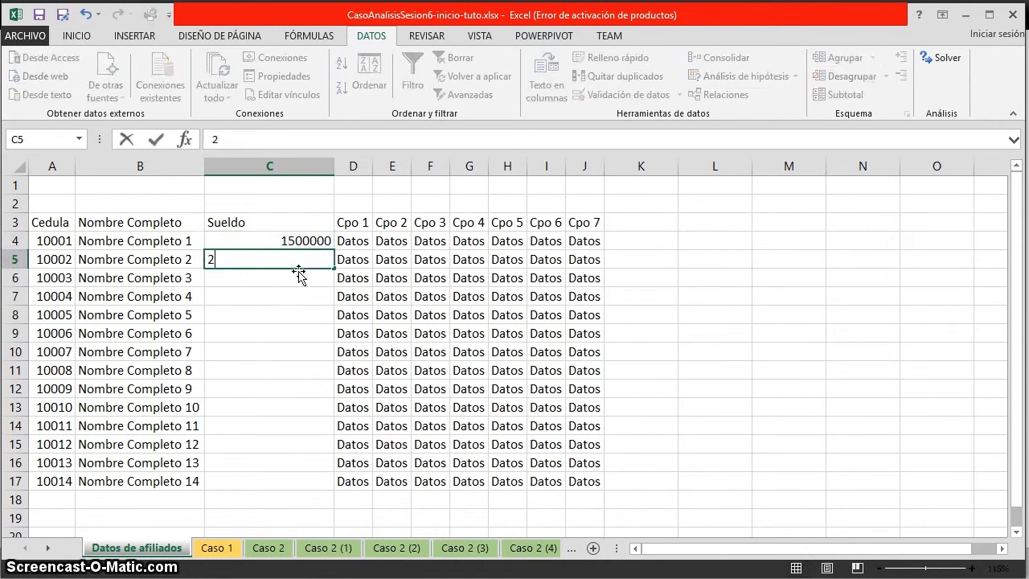
pyautogui.press('Return')
pyautogui.press('Up')
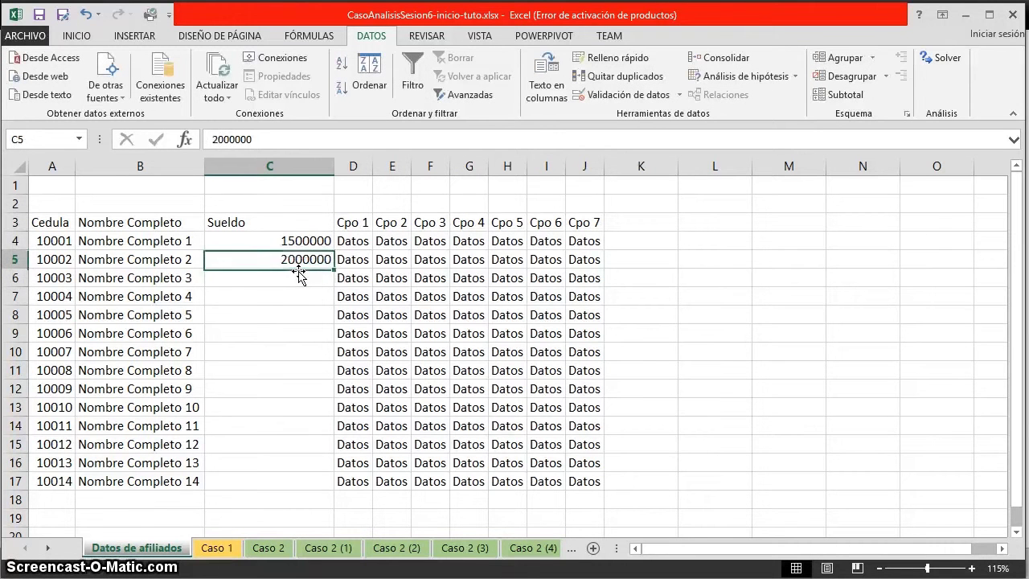
pyautogui.press('Up')
pyautogui.hotkey('shift', 'Down')
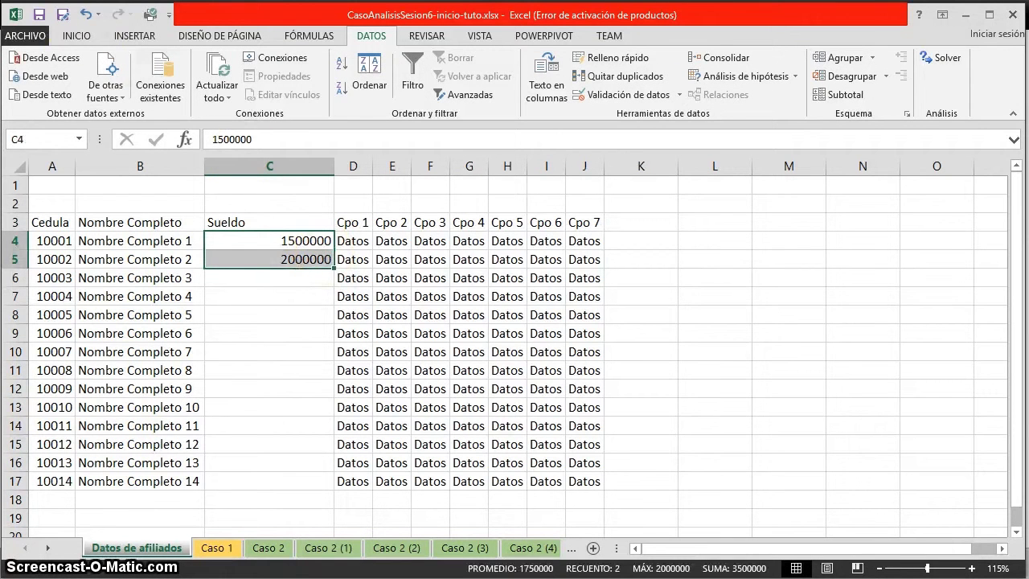
# - Format the salaries as Accounting with fewer decimals, extend them to row 10, and copy them to C11:C17
pyautogui.click(76, 35)
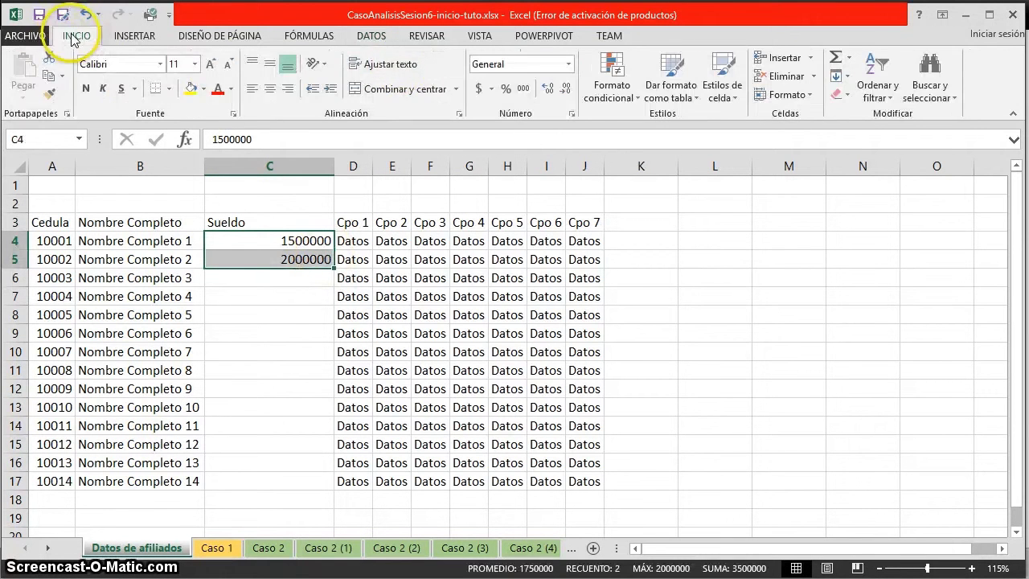
pyautogui.click(480, 90)
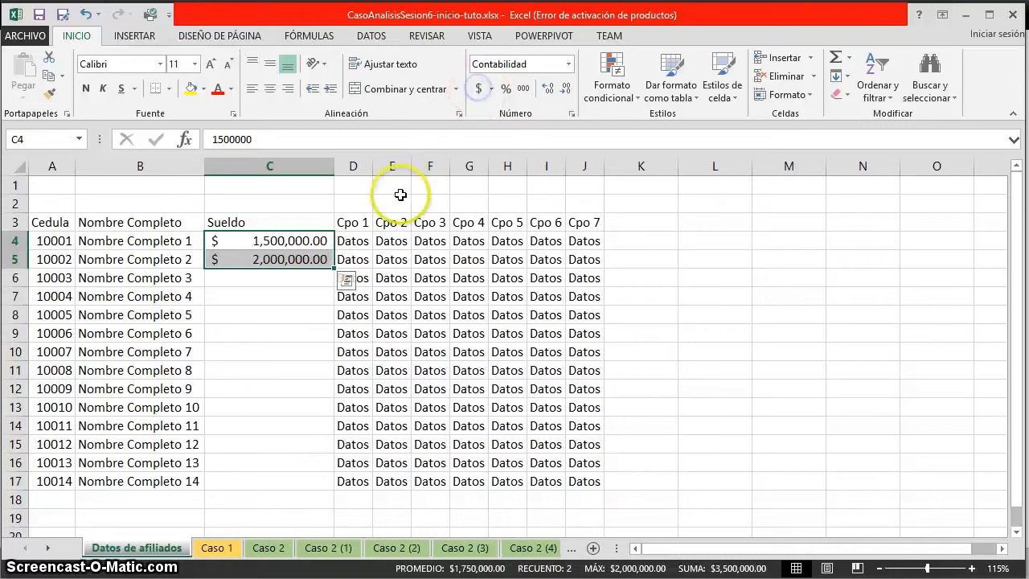
pyautogui.click(561, 93)
pyautogui.moveTo(334, 268); pyautogui.dragTo(329, 366)
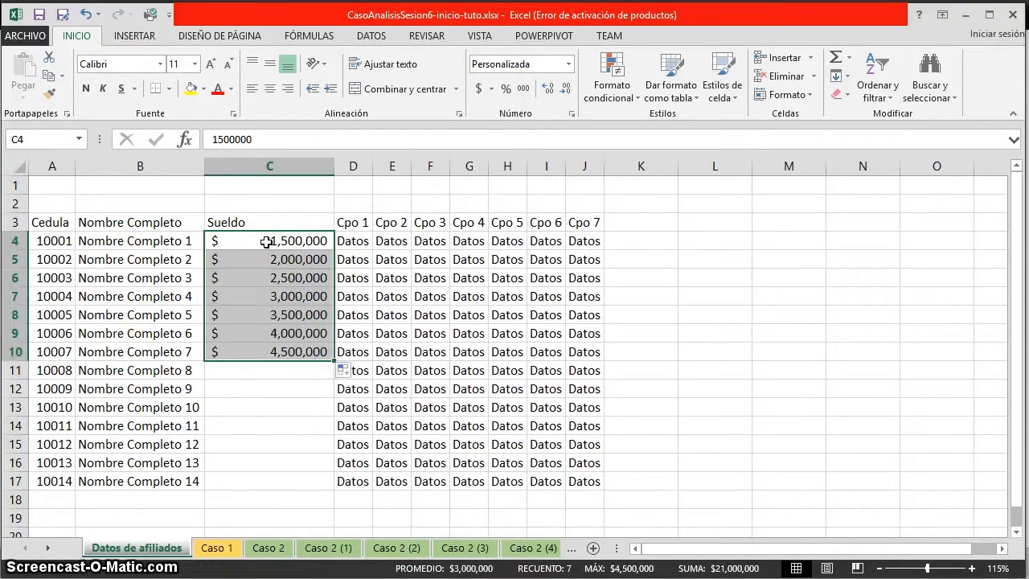
pyautogui.hotkey('ctrl', 'c')
pyautogui.click(276, 368)
pyautogui.hotkey('ctrl', 'v')
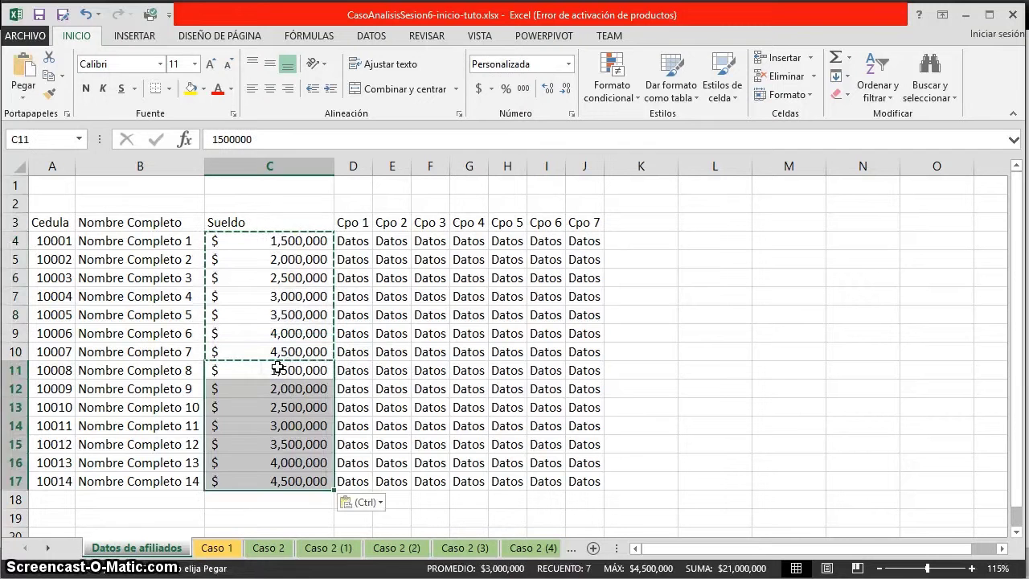
pyautogui.click(278, 347)
pyautogui.press('Escape')
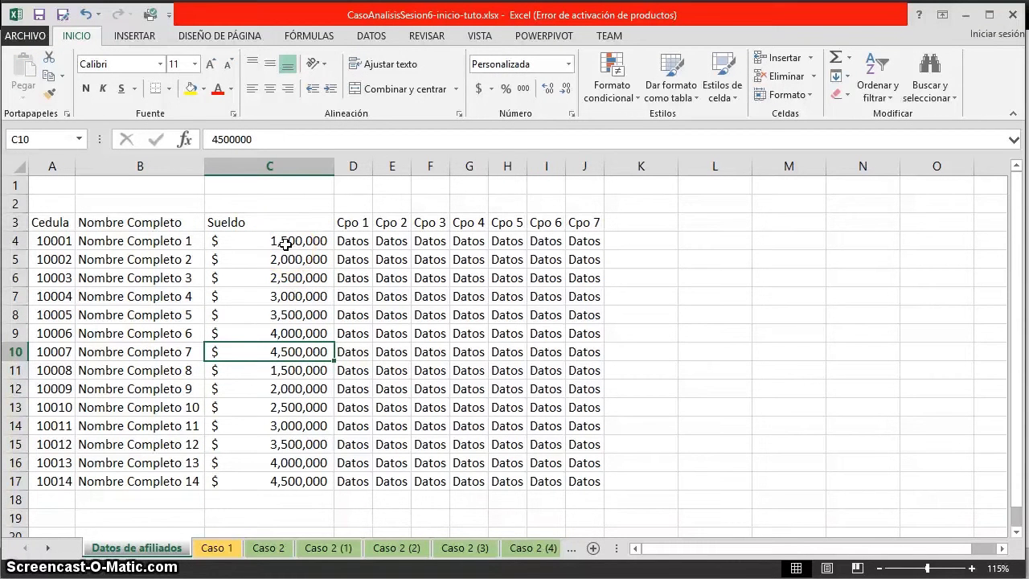
# - Check the Sueldo values and the Afiliados named range extent, then go to Caso 2
pyautogui.click(245, 226)
pyautogui.click(276, 257)
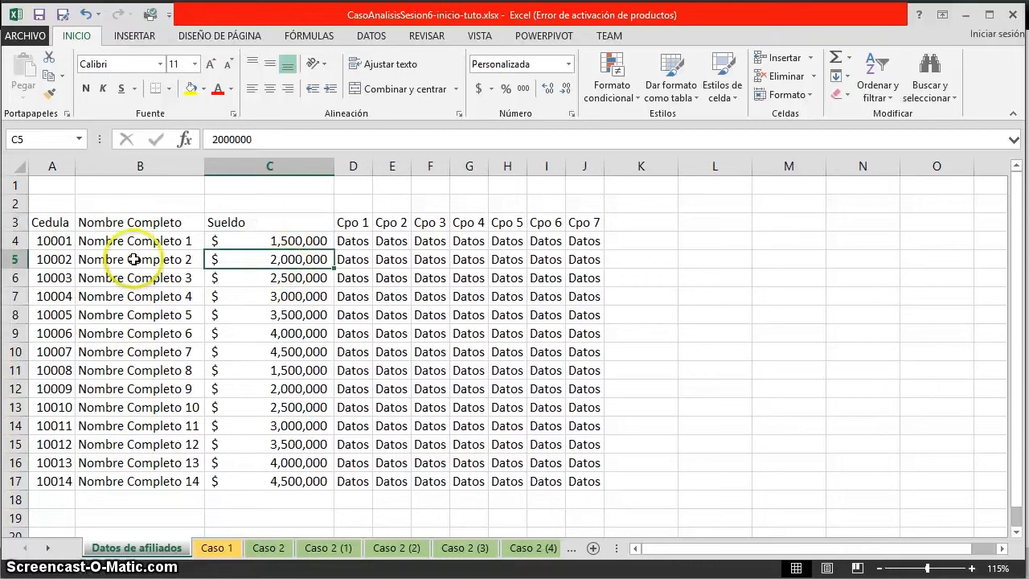
pyautogui.click(50, 219)
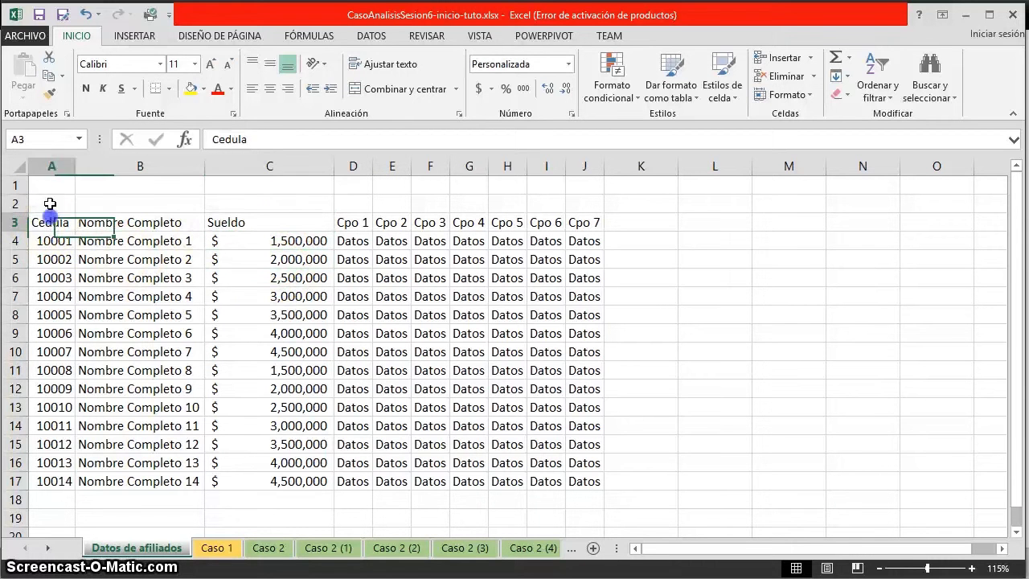
pyautogui.click(78, 139)
pyautogui.click(67, 159)
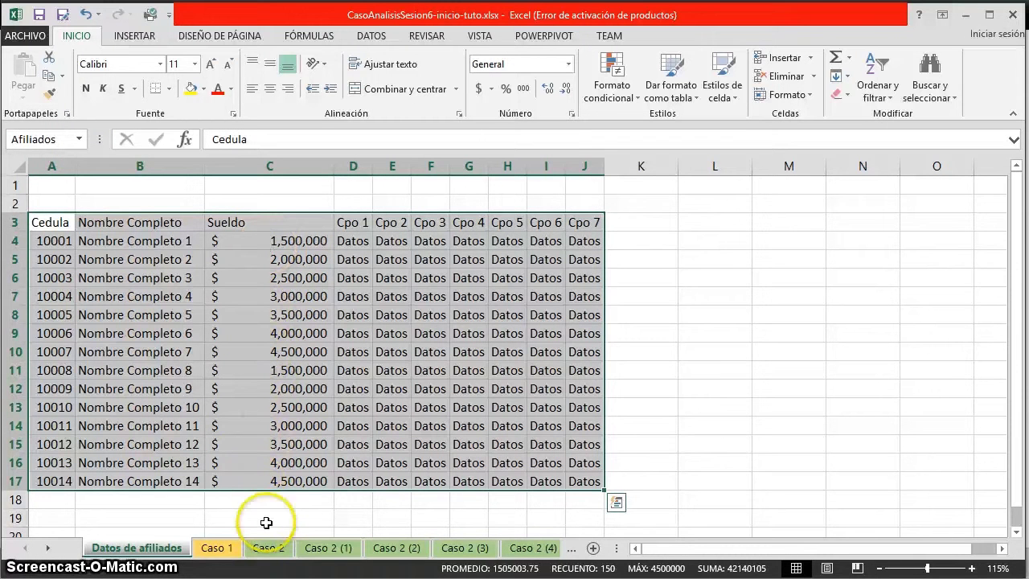
pyautogui.click(268, 548)
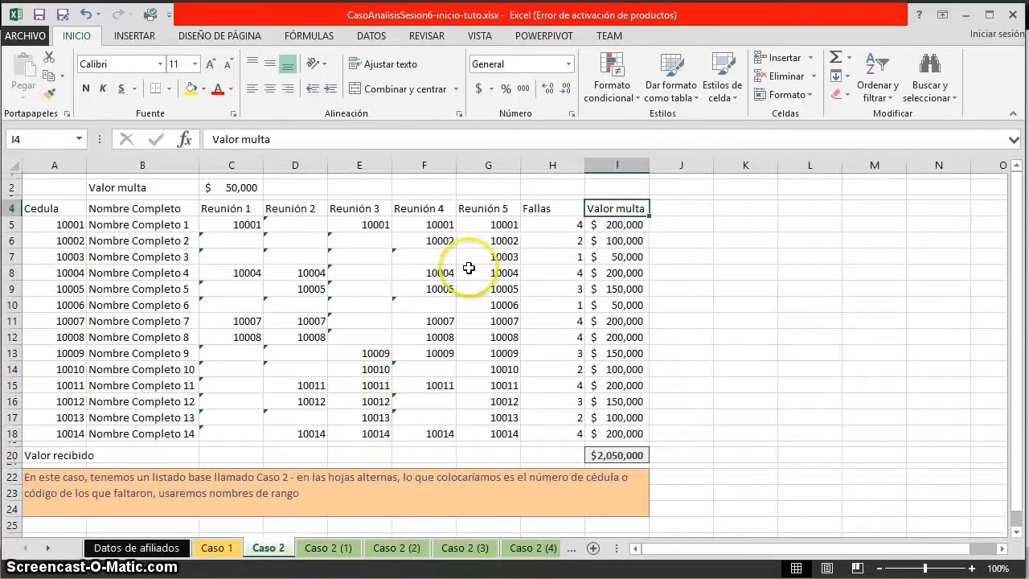
# - Insert a new column I before Valor multa headed Sueldo
pyautogui.click(603, 170)
pyautogui.rightClick(595, 213)
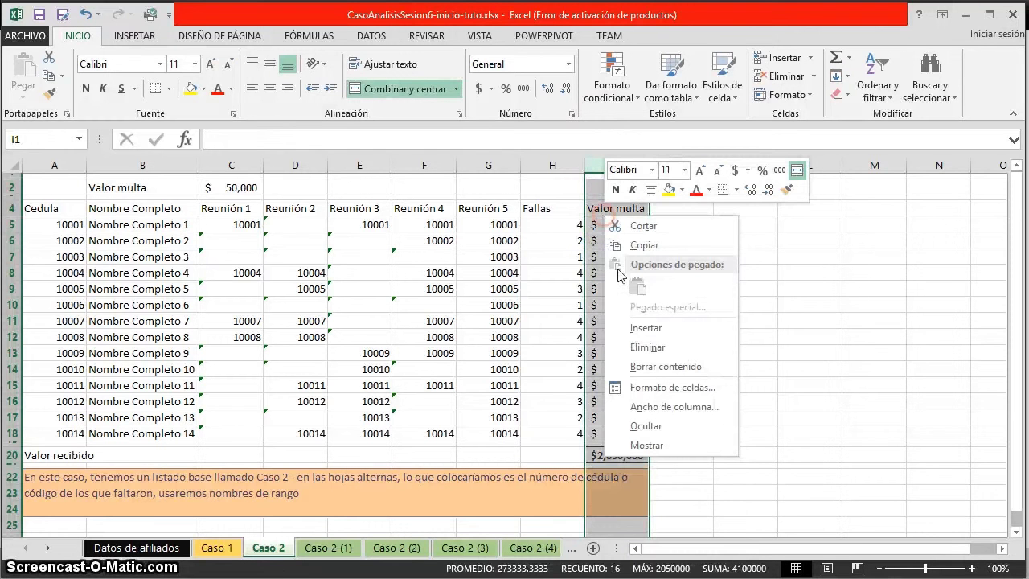
pyautogui.click(647, 333)
pyautogui.click(603, 209)
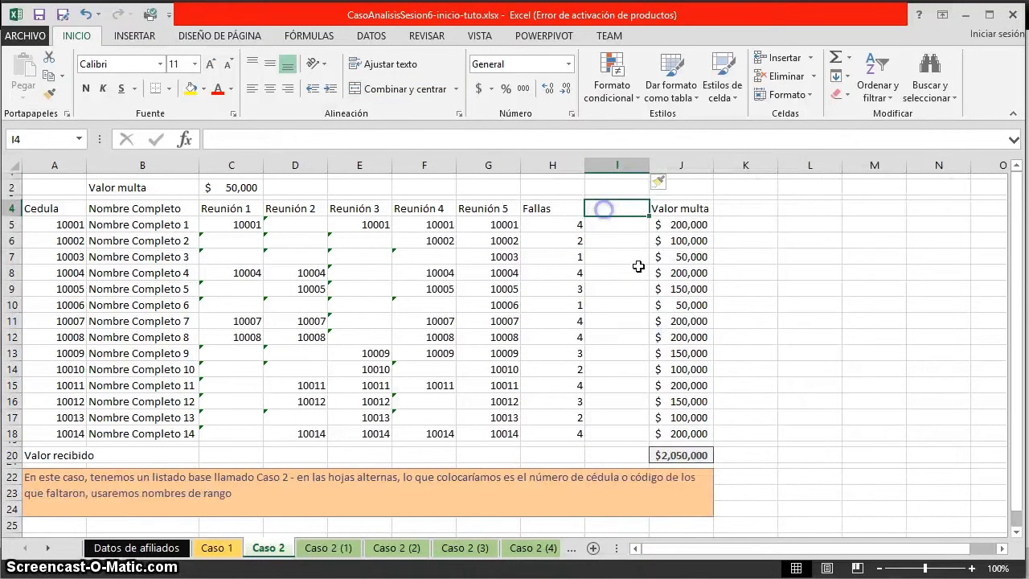
pyautogui.write('Sueldo')
pyautogui.press('Return')
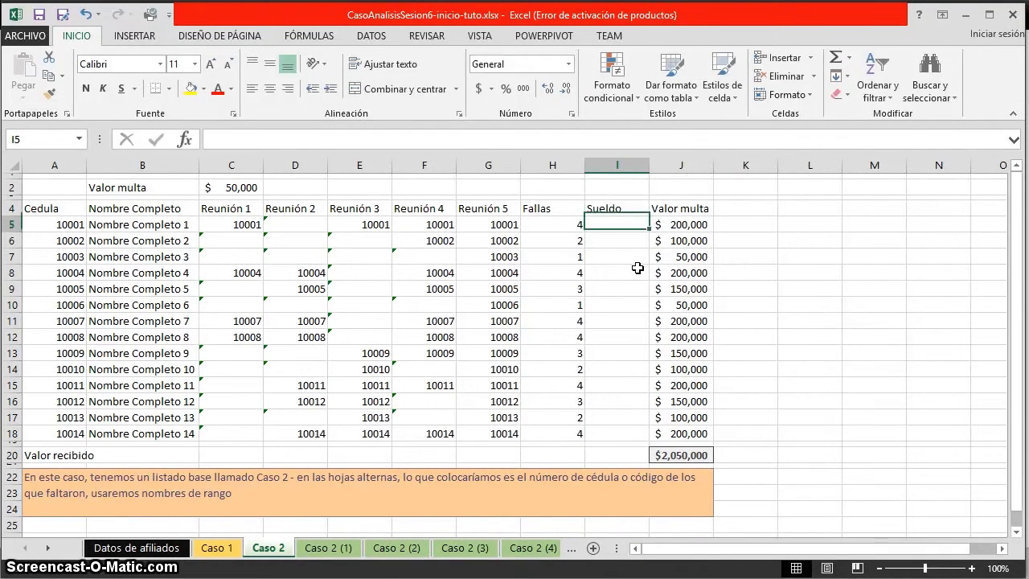
# - Clear the old fine amounts from the Valor multa column
pyautogui.press('Up')
pyautogui.press('Right')
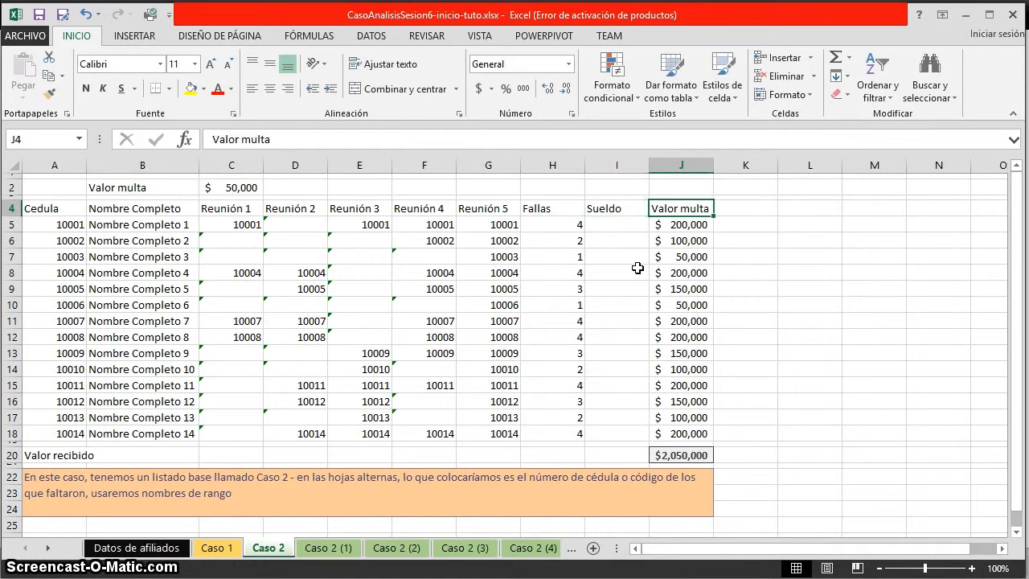
pyautogui.hotkey('ctrl', 'shift', 'Down')
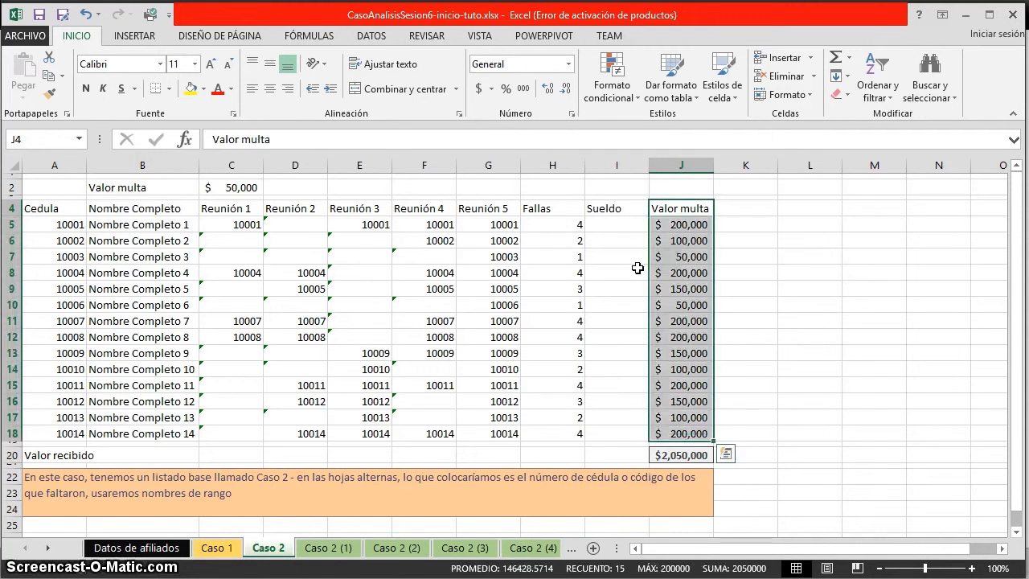
pyautogui.press('Delete')
pyautogui.press('Left')
pyautogui.press('Right')
# - Head the next columns Multa rango and Multa calculada, then go to Sueldo cell I5
pyautogui.write('Mul')
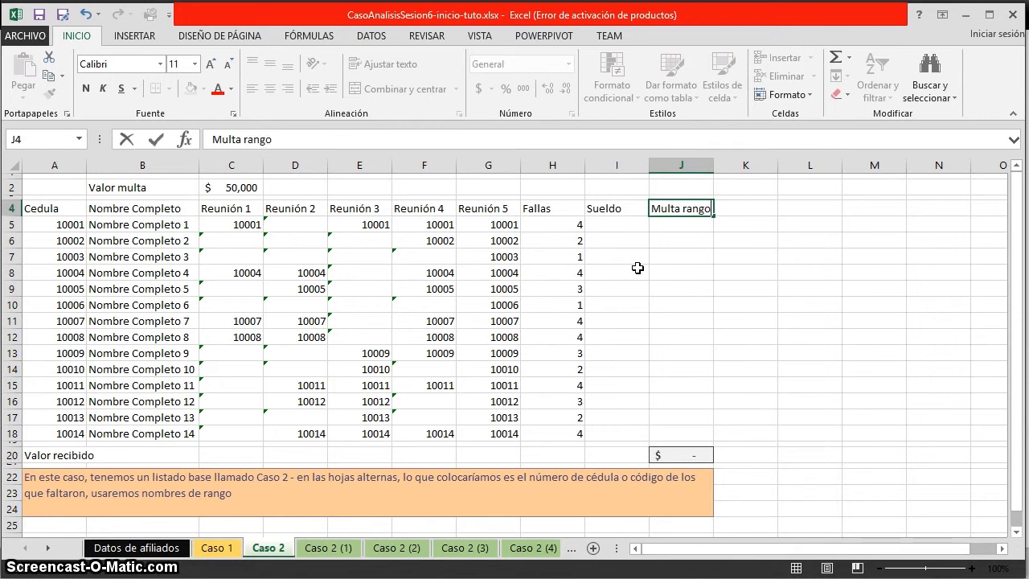
pyautogui.press('Tab')
pyautogui.write('M')
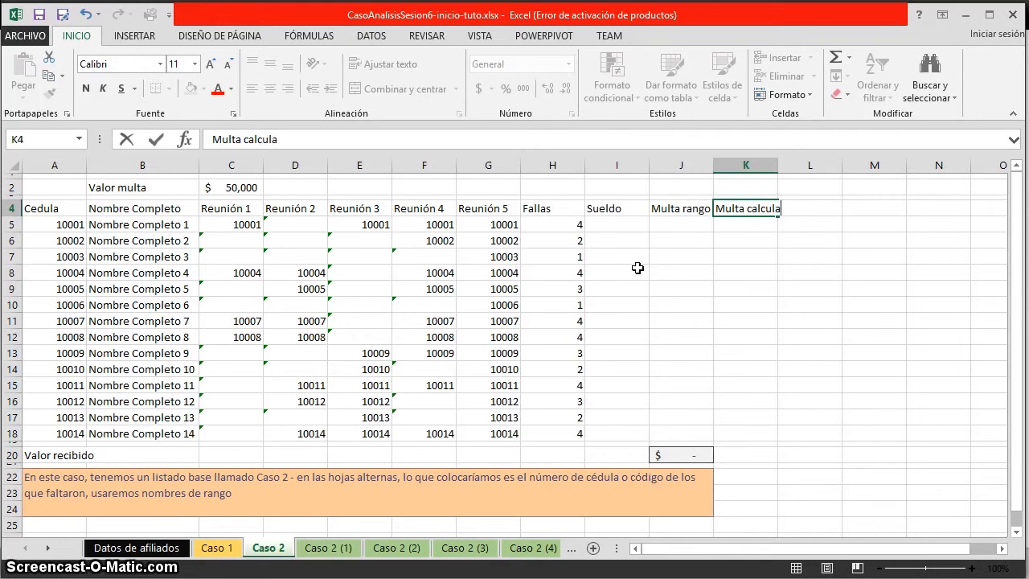
pyautogui.press('Return')
pyautogui.press('Up')
pyautogui.press('Left')
pyautogui.press('Left')
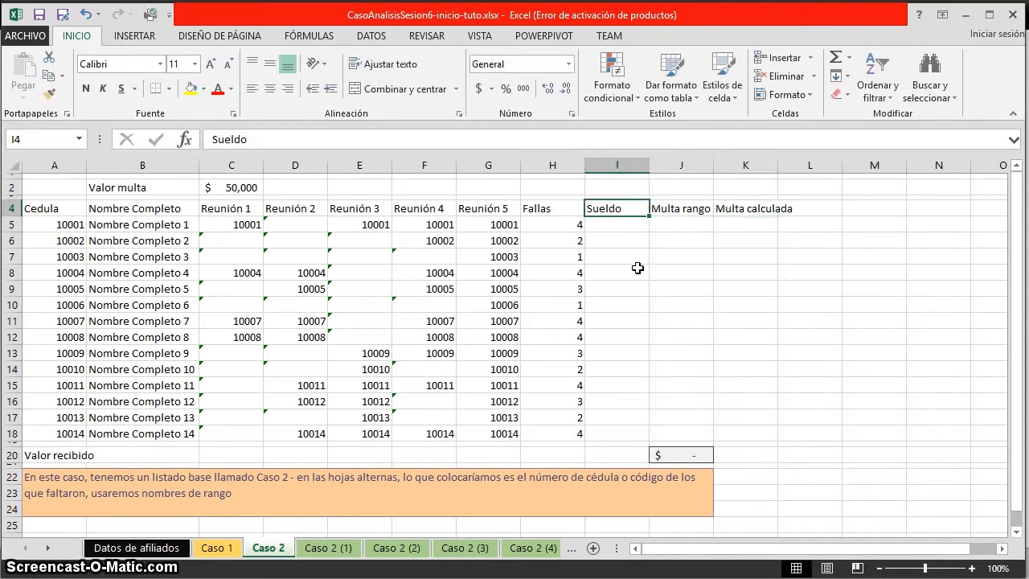
pyautogui.press('Left')
pyautogui.press('Down')
pyautogui.press('Right')
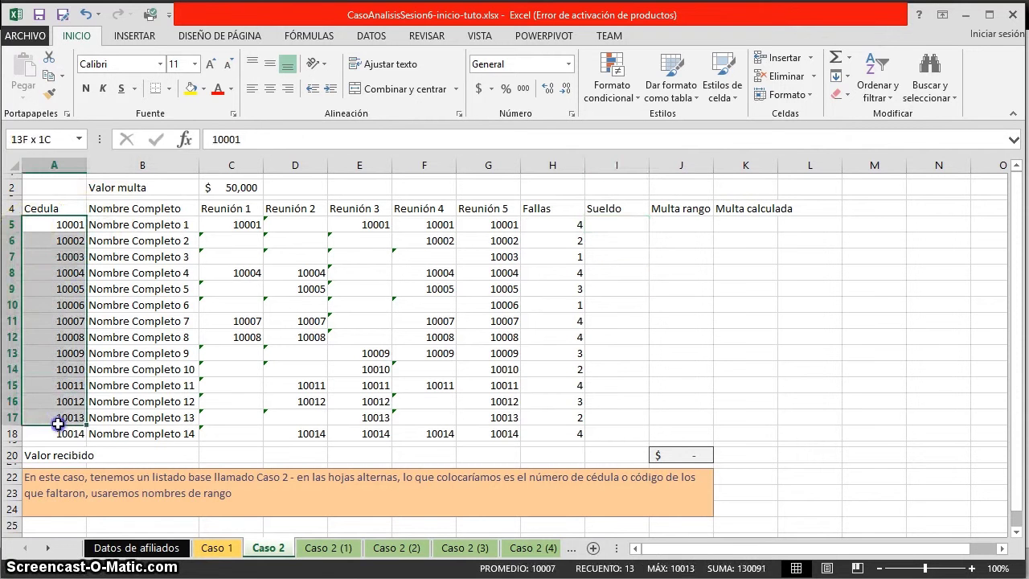
# - Enter =BUSCARV(control;Afiliados;3;0) in I5 to look up the member's salary
pyautogui.moveTo(78, 283); pyautogui.dragTo(57, 427)
pyautogui.click(616, 231)
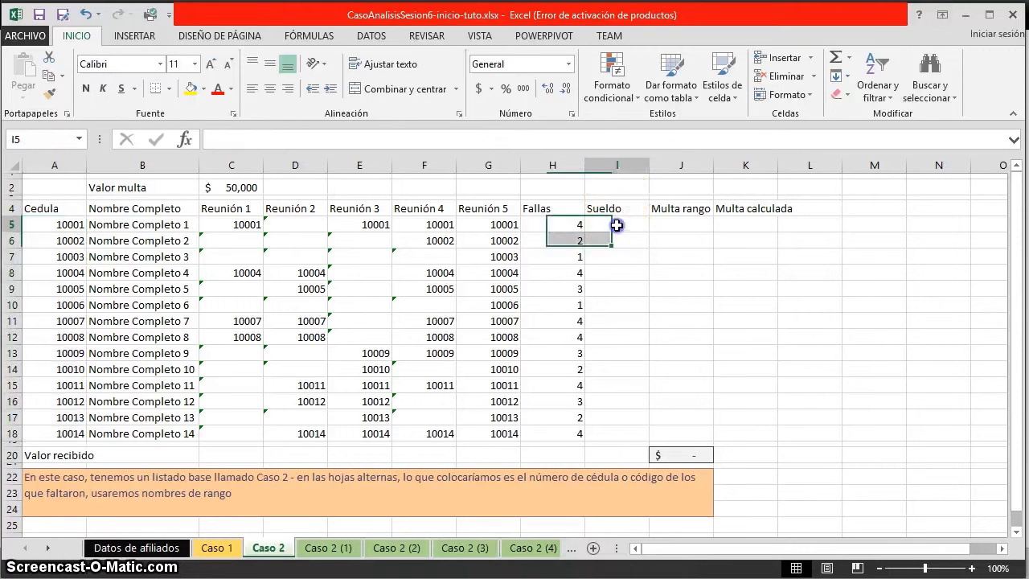
pyautogui.write('=bui')
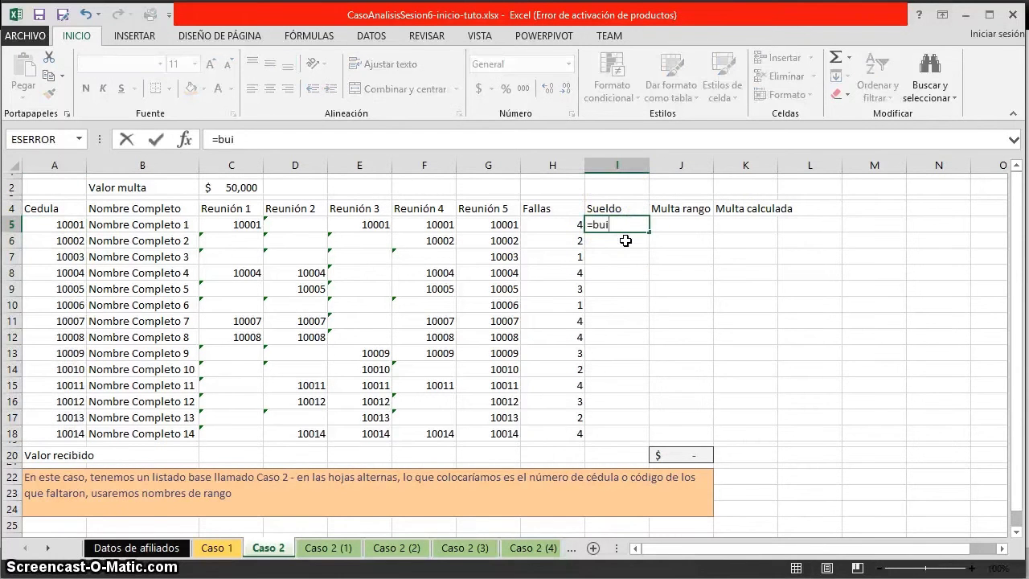
pyautogui.press('BackSpace')
pyautogui.write('scarv(')
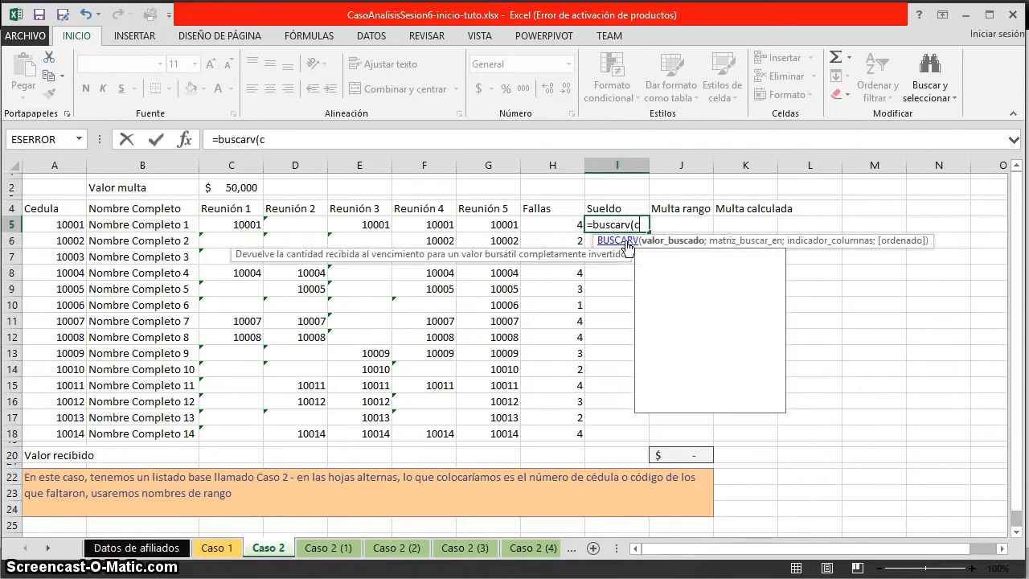
pyautogui.write('control;afiliad')
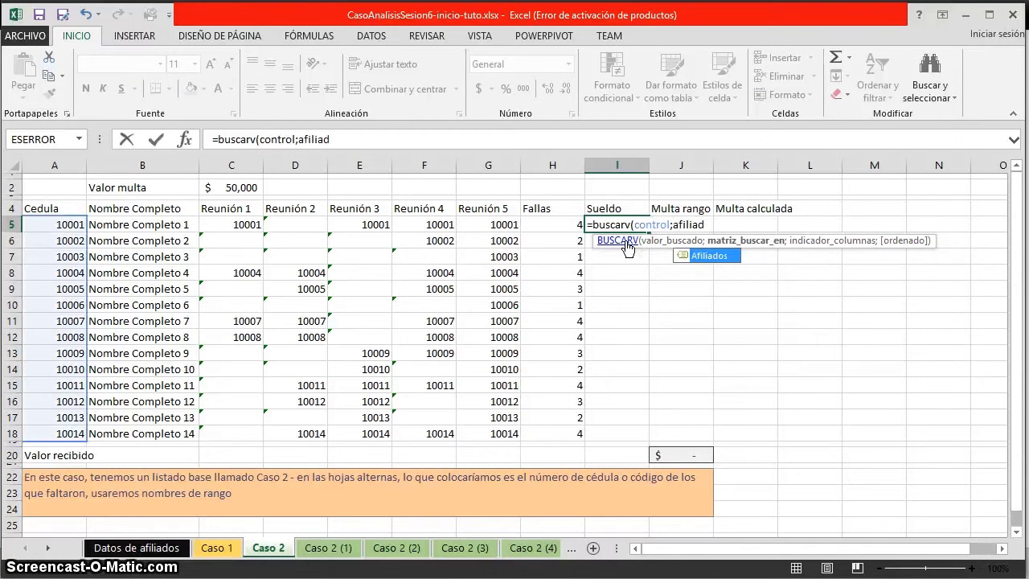
pyautogui.write(';3')
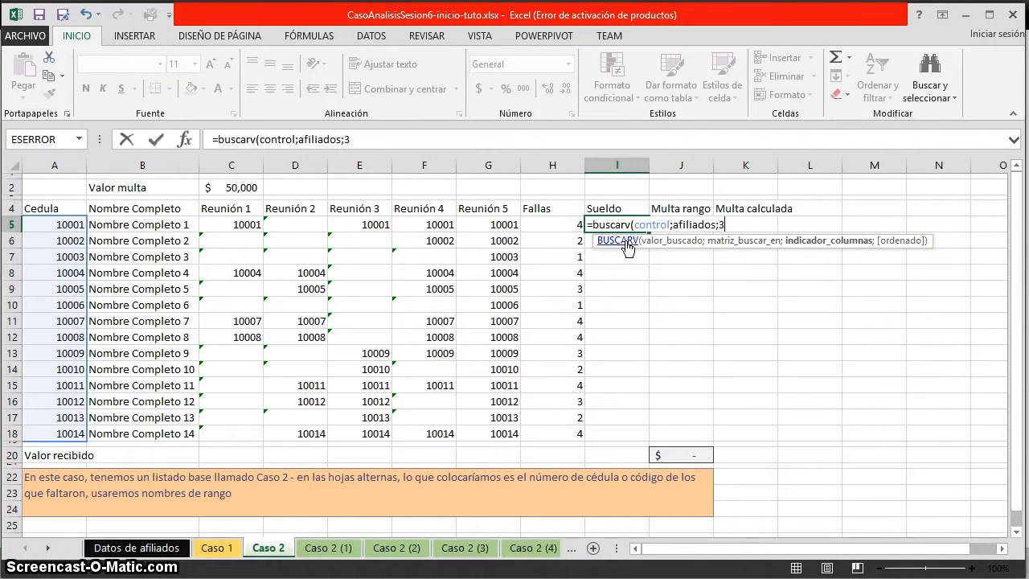
pyautogui.write(';0')
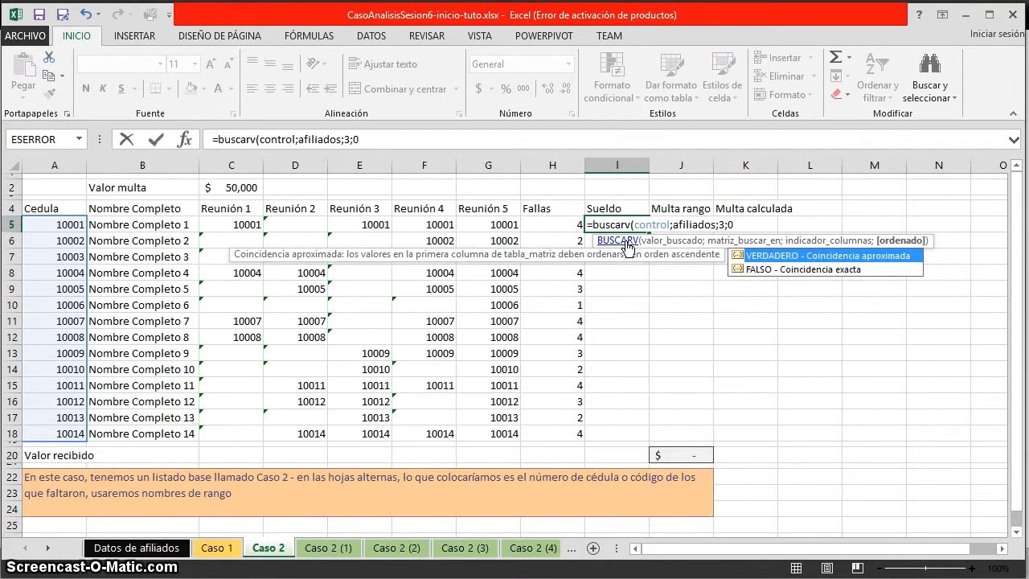
pyautogui.write(')')
pyautogui.hotkey('ctrl', 'Return')
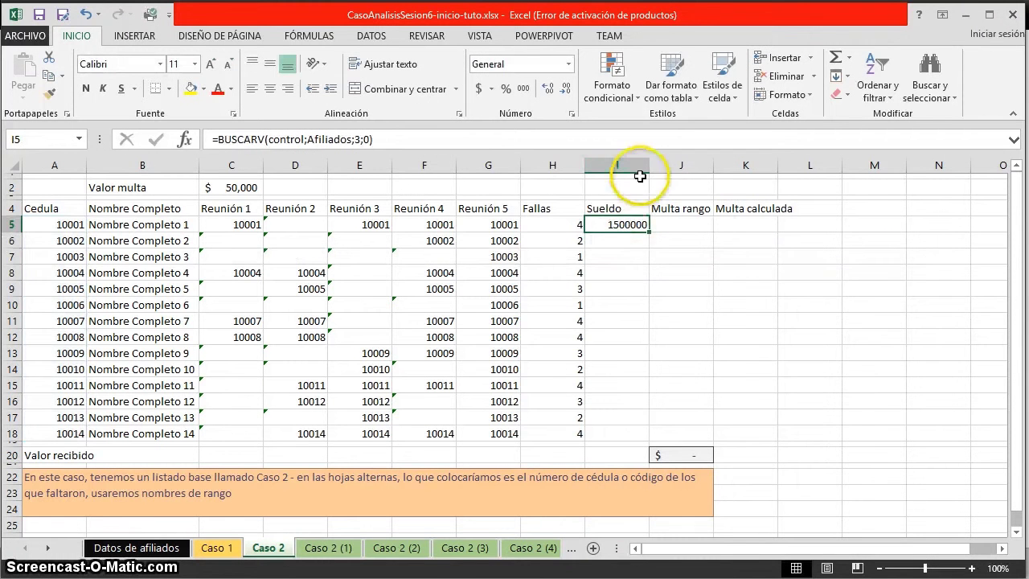
# - Fill the salary lookup down to I18 and format it as Accounting without decimals
pyautogui.moveTo(649, 231); pyautogui.dragTo(648, 439)
pyautogui.click(480, 88)
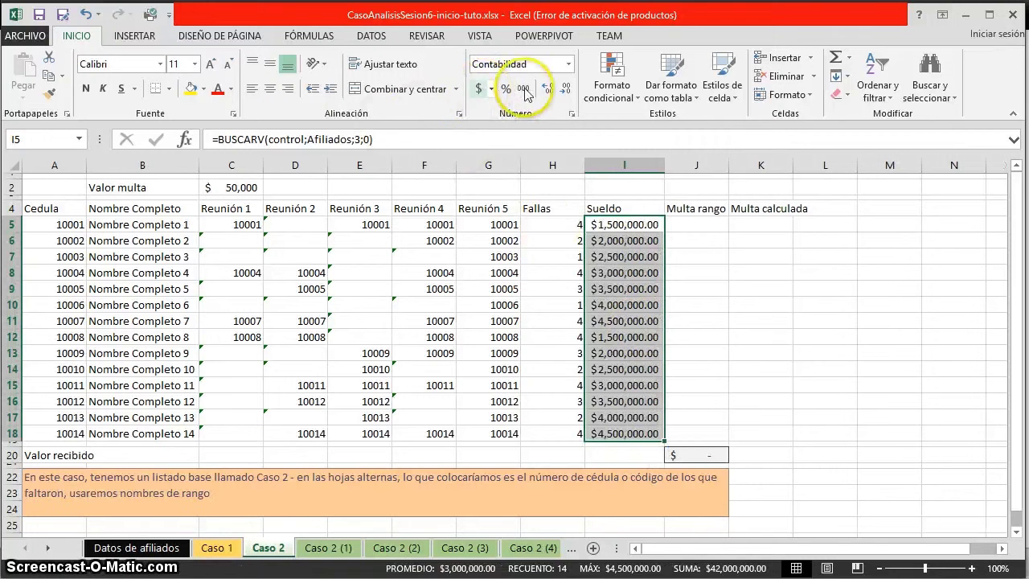
pyautogui.click(566, 89)
pyautogui.click(565, 89)
pyautogui.click(710, 225)
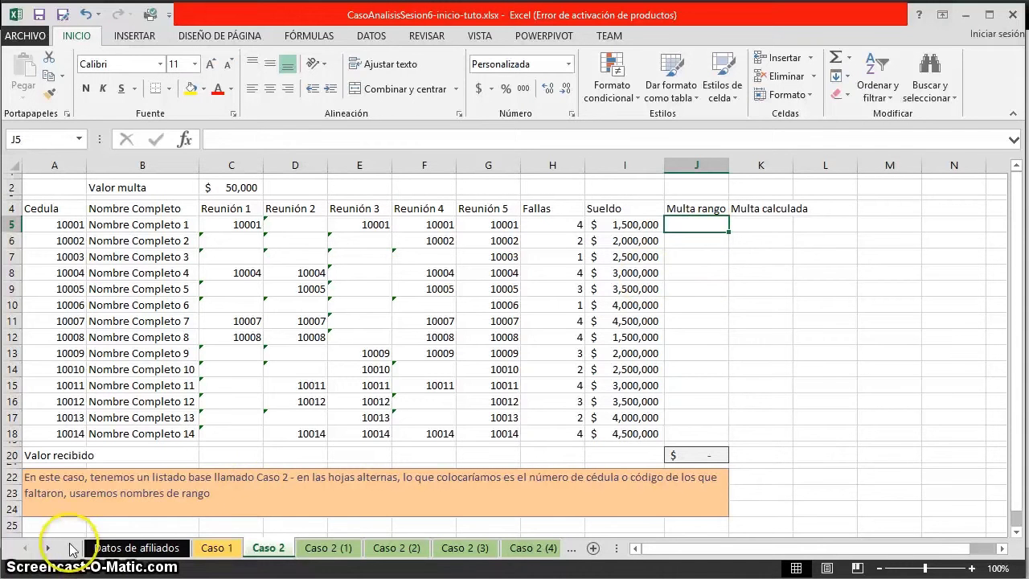
# - Add a new sheet and name it Tabla de multas
pyautogui.click(593, 548)
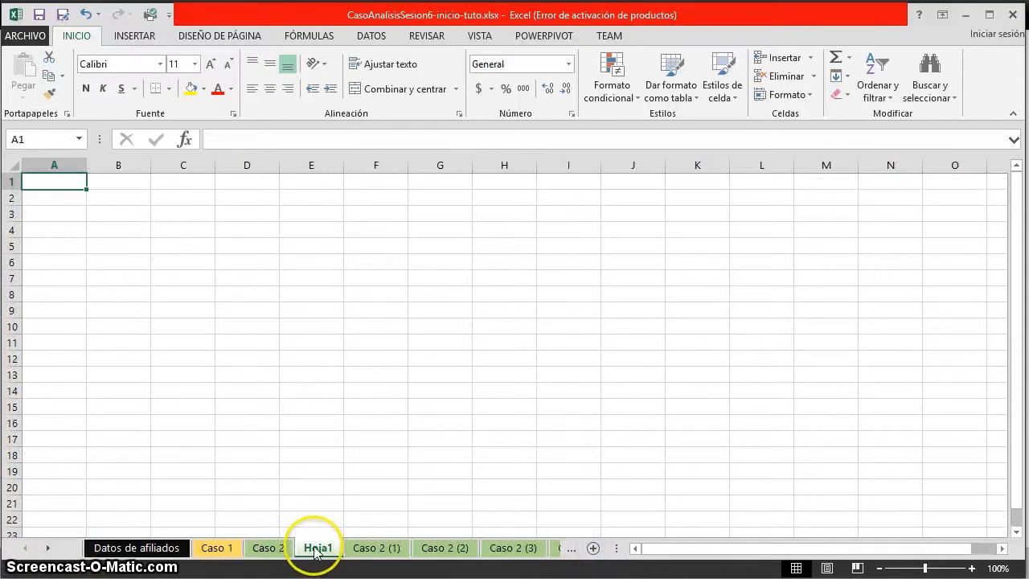
pyautogui.doubleClick(316, 549)
pyautogui.write('Talb')
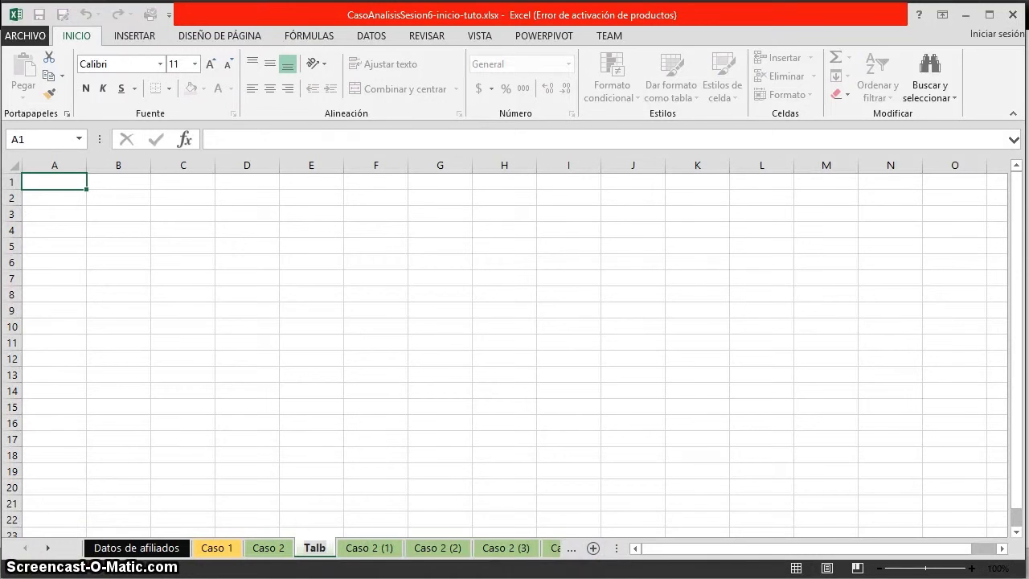
pyautogui.write('a')
pyautogui.press('BackSpace')
pyautogui.press('BackSpace')
pyautogui.press('BackSpace')
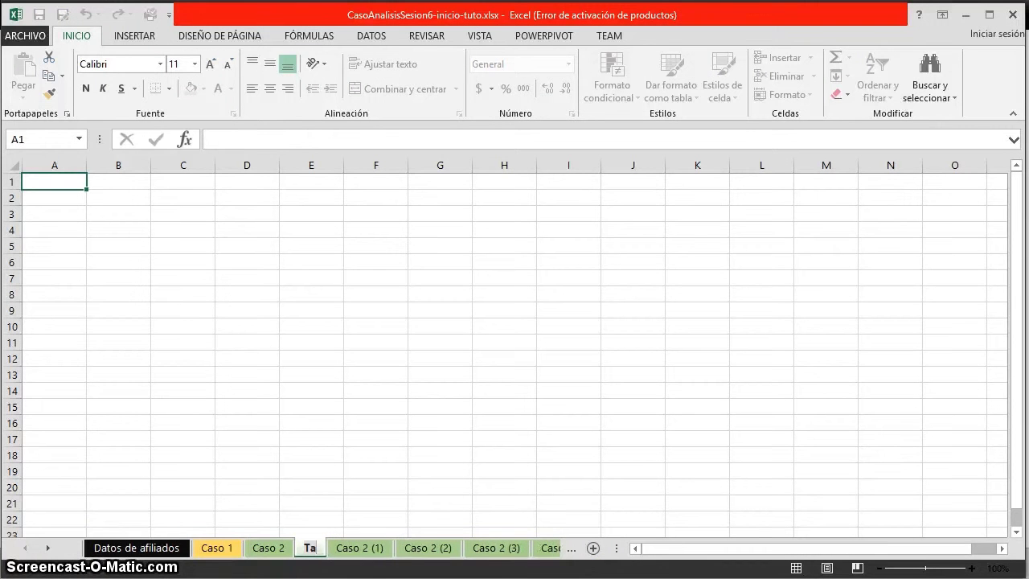
pyautogui.write('bla de mo')
pyautogui.press('BackSpace')
pyautogui.press('BackSpace')
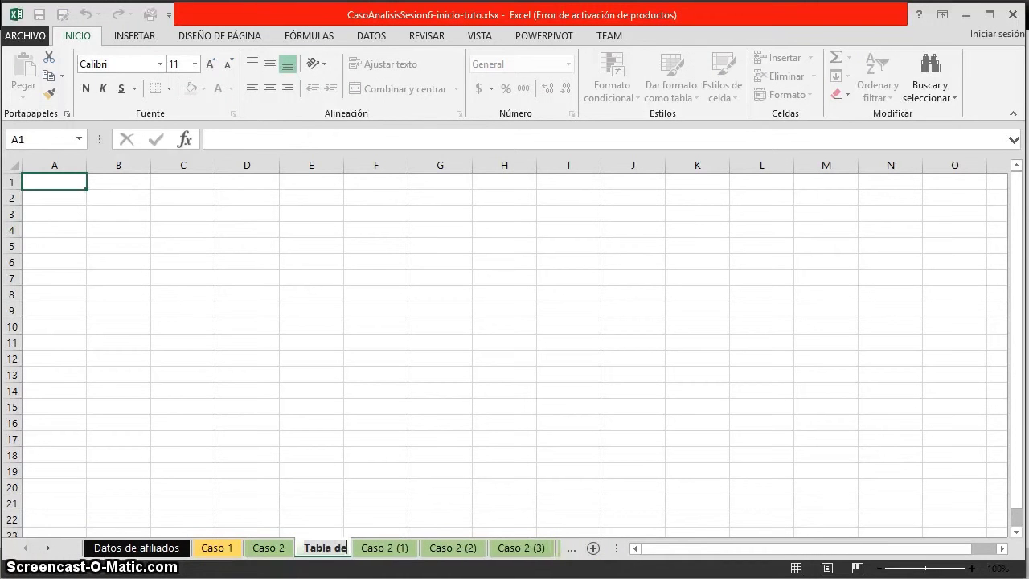
pyautogui.write('multas')
pyautogui.press('Return')
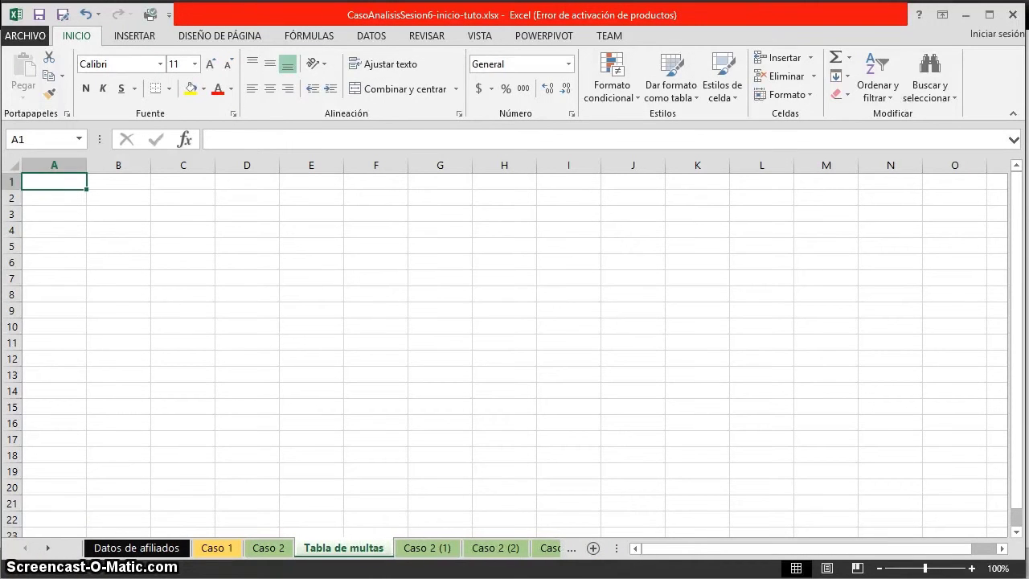
# - Enter headers Sueldo base in A2 and Multa aplicada in B2, and autofit column A
pyautogui.click(54, 197)
pyautogui.write('Sueldo b')
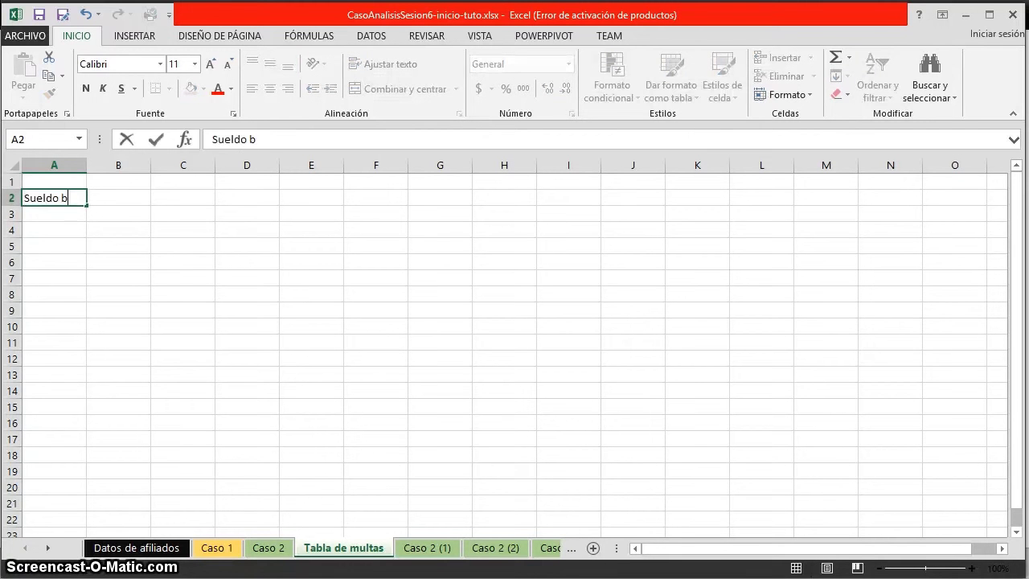
pyautogui.write('ase')
pyautogui.press('Tab')
pyautogui.write('Mul')
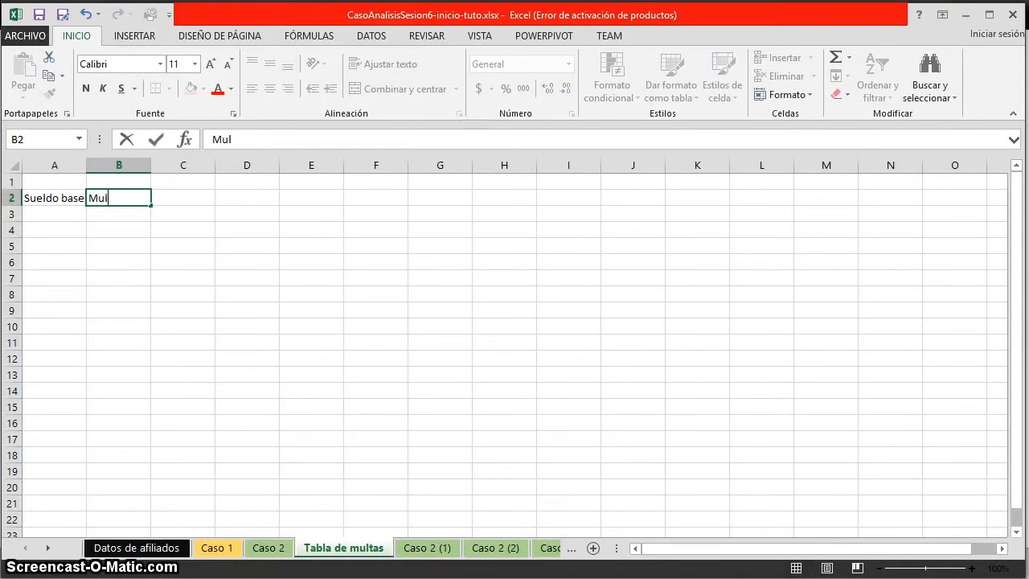
pyautogui.press('BackSpace')
pyautogui.press('BackSpace')
pyautogui.write('aplicada')
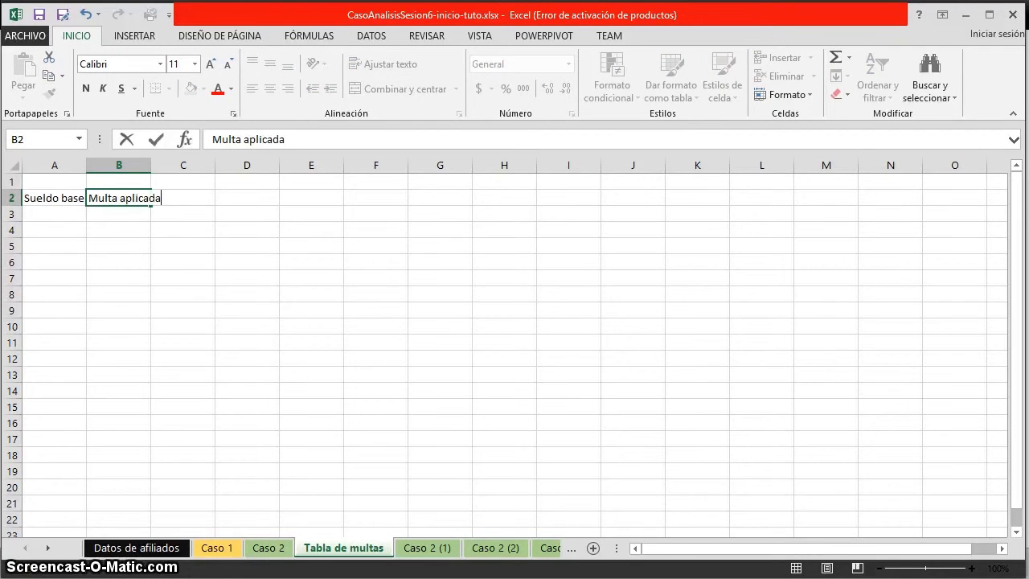
pyautogui.press('Return')
pyautogui.press('Up')
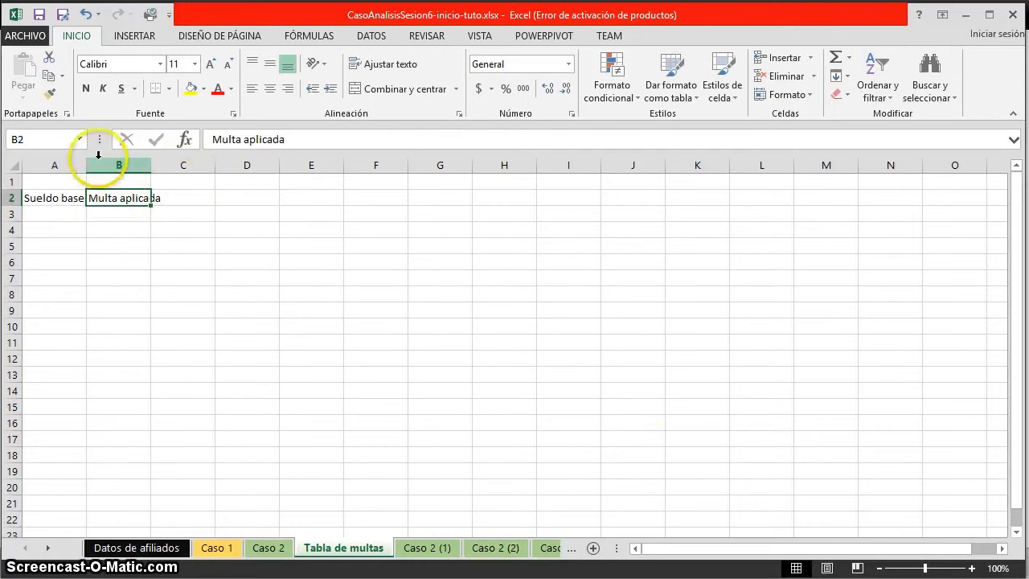
pyautogui.doubleClick(87, 165)
# - Enter salaries 0, 600000 and 1200000 in column A and extend the series to A13
pyautogui.click(70, 214)
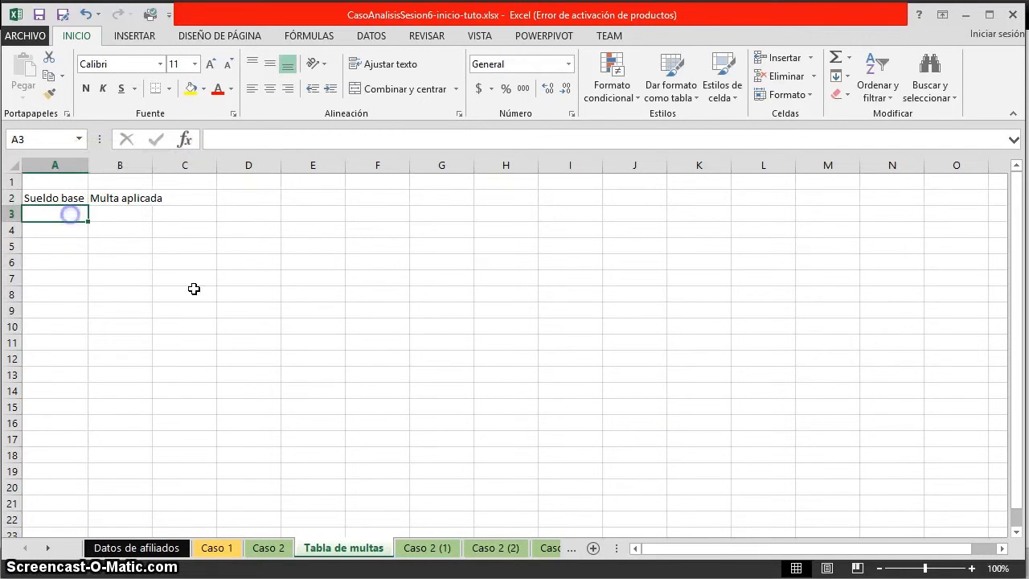
pyautogui.write('600')
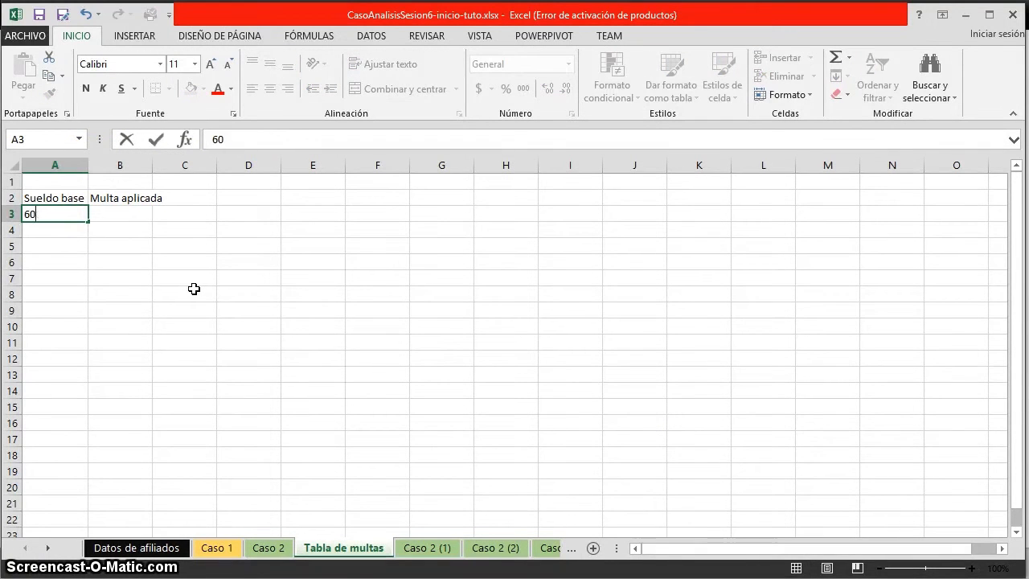
pyautogui.press('Return')
pyautogui.write('600')
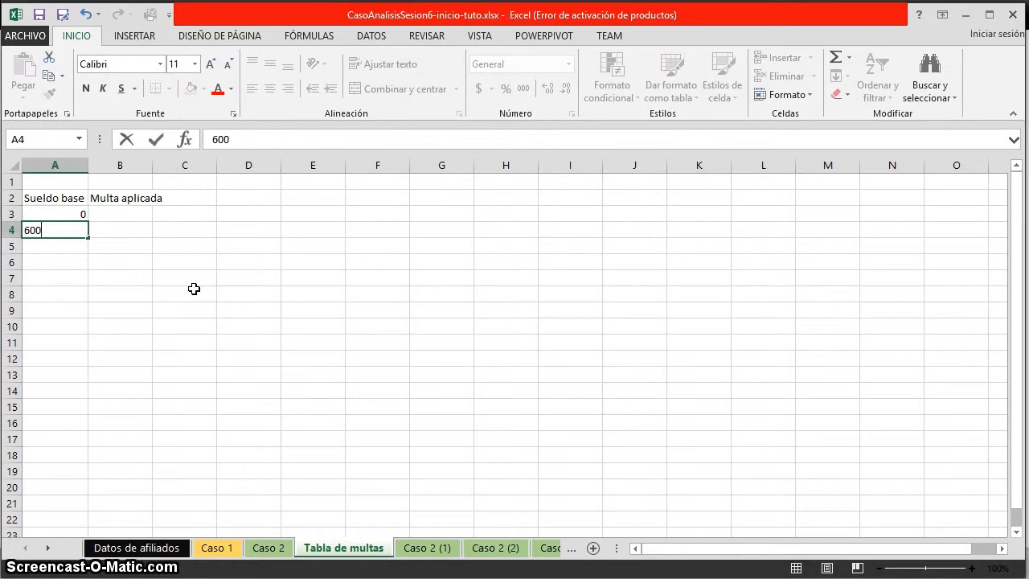
pyautogui.write('0')
pyautogui.press('Return')
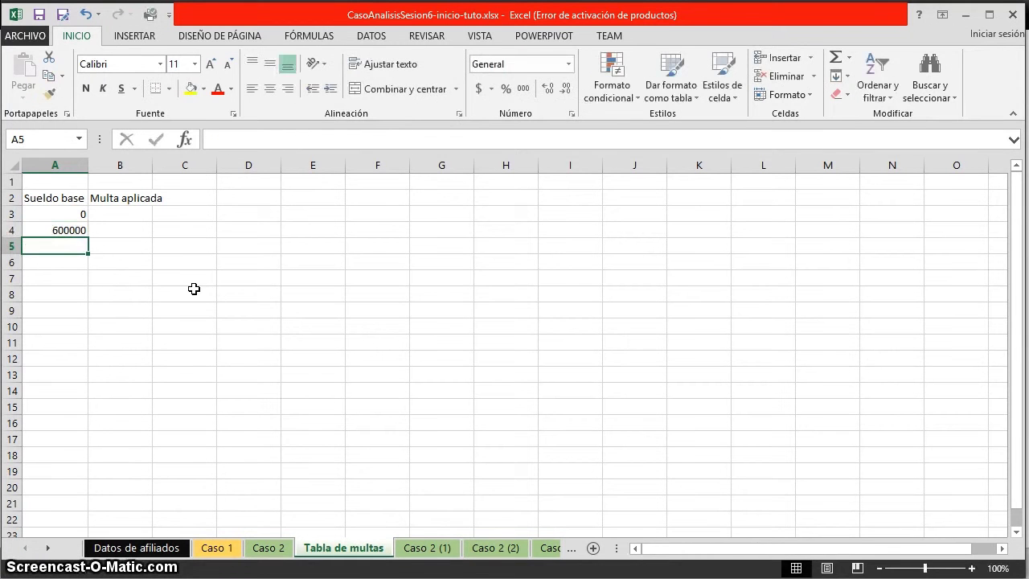
pyautogui.write('12')
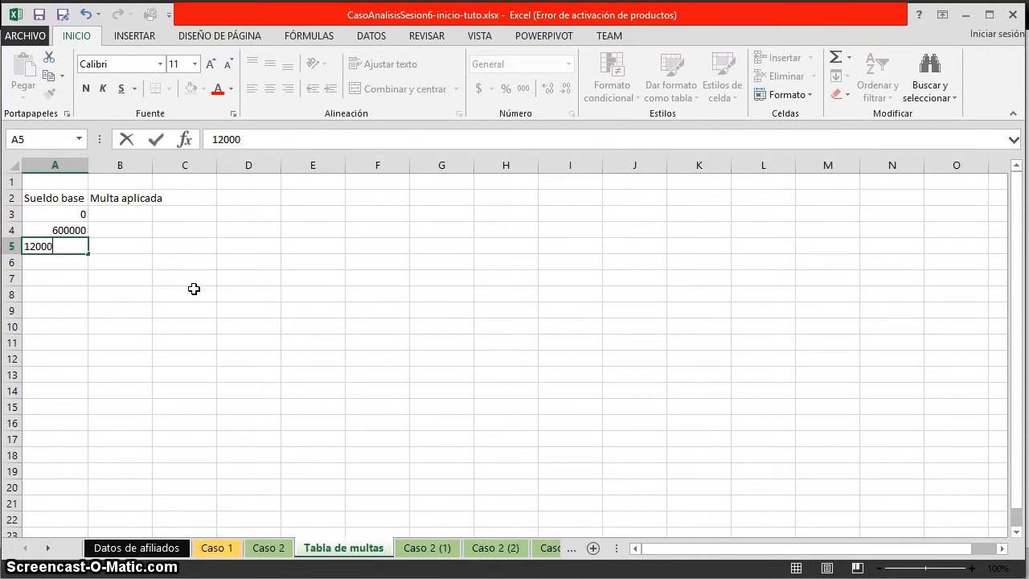
pyautogui.write('00')
pyautogui.press('Return')
pyautogui.press('Up')
pyautogui.press('Up')
pyautogui.hotkey('shift', 'Down')
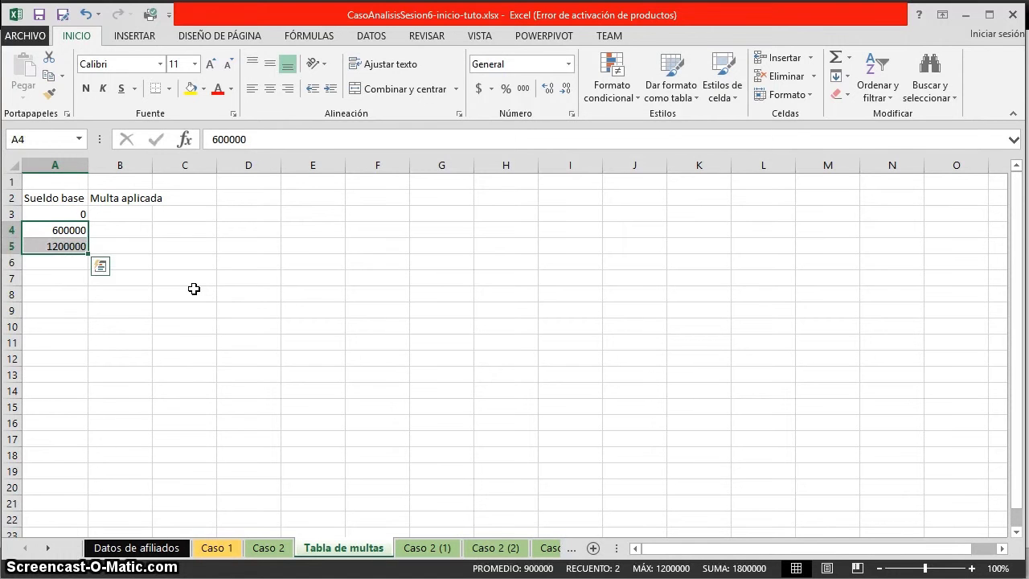
pyautogui.click(87, 255)
pyautogui.moveTo(87, 256); pyautogui.dragTo(78, 384)
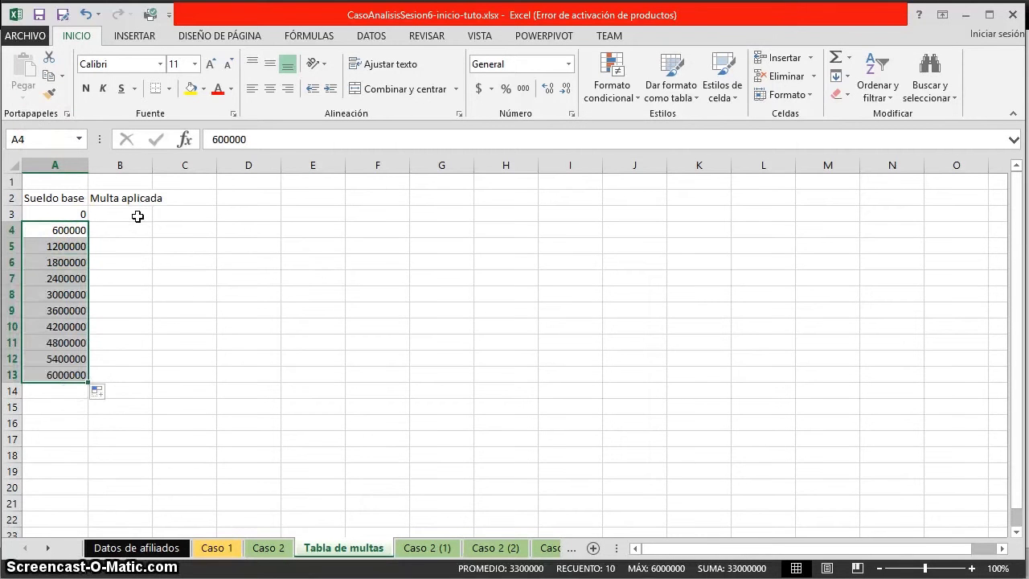
pyautogui.click(137, 217)
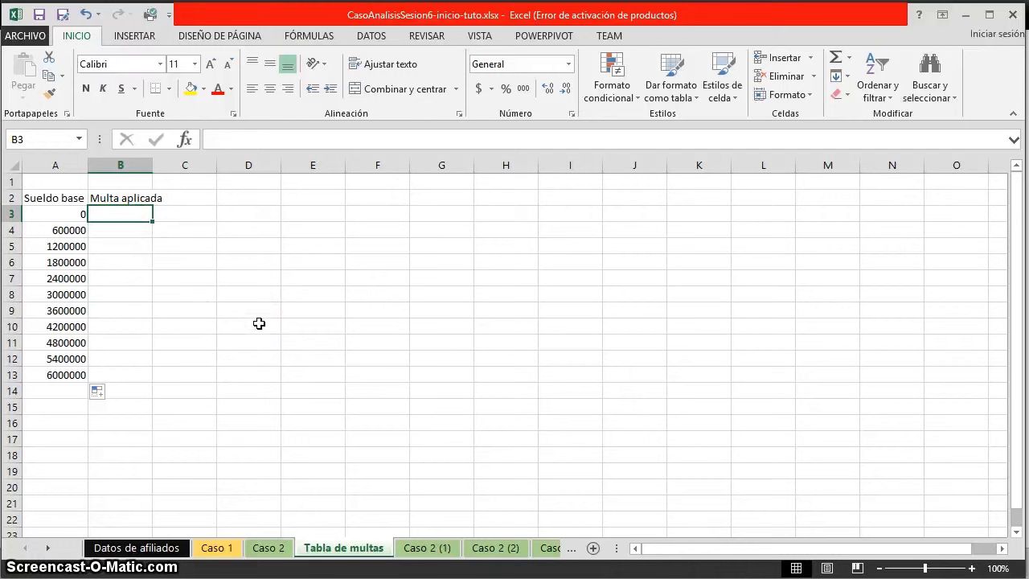
# - Enter fines 15000 and 20000 in B3:B4 and extend the series down to B13
pyautogui.write('15000')
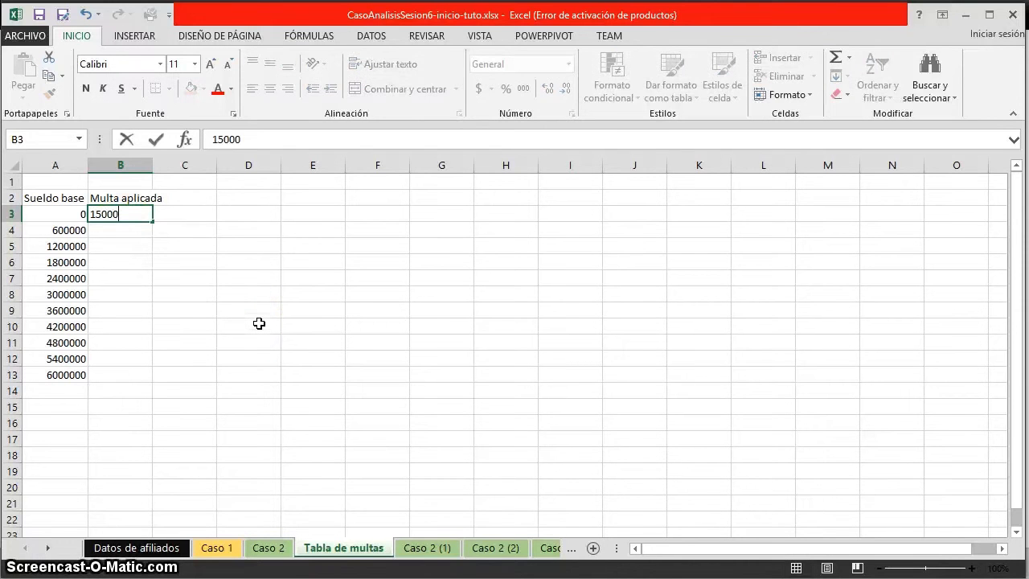
pyautogui.press('Return')
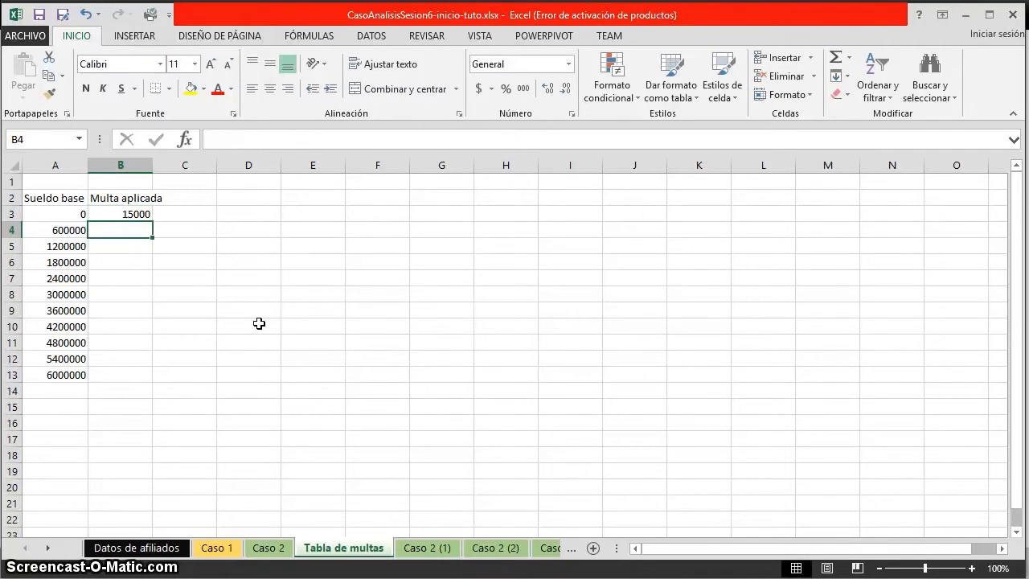
pyautogui.write('20000')
pyautogui.press('Return')
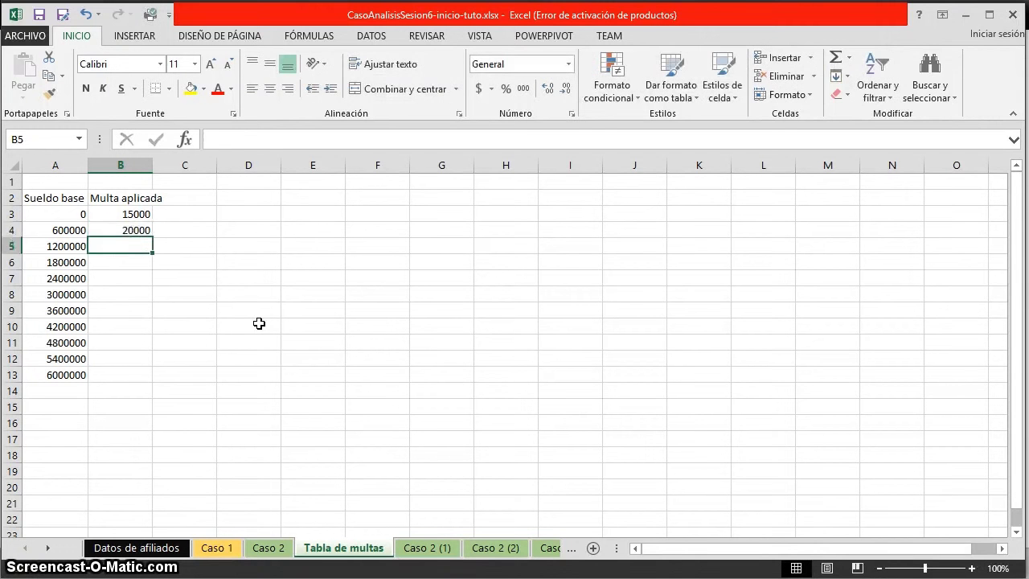
pyautogui.press('Up')
pyautogui.press('Up')
pyautogui.hotkey('shift', 'Down')
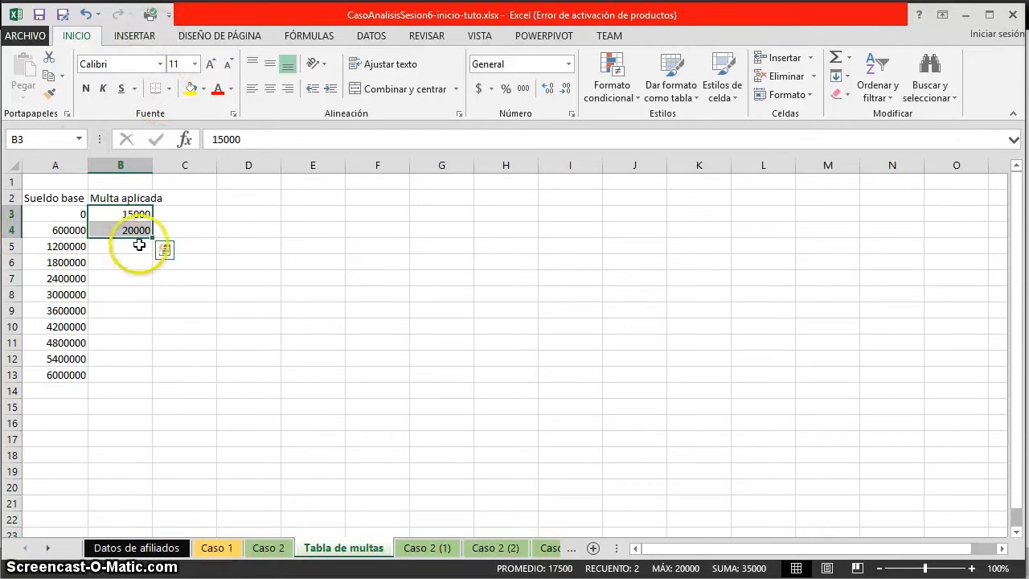
pyautogui.moveTo(152, 237)
pyautogui.mouseDown()
pyautogui.moveTo(137, 374)
pyautogui.moveTo(30, 212)
pyautogui.mouseUp()
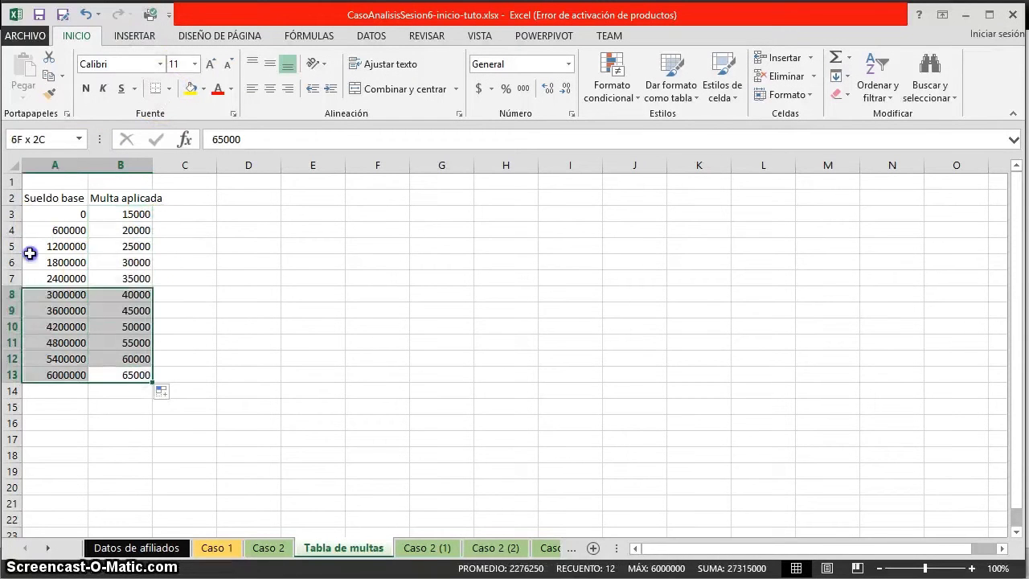
# - Format the A3:B13 amounts as accounting currency with no decimal places
pyautogui.click(479, 88)
pyautogui.click(565, 88)
pyautogui.click(565, 89)
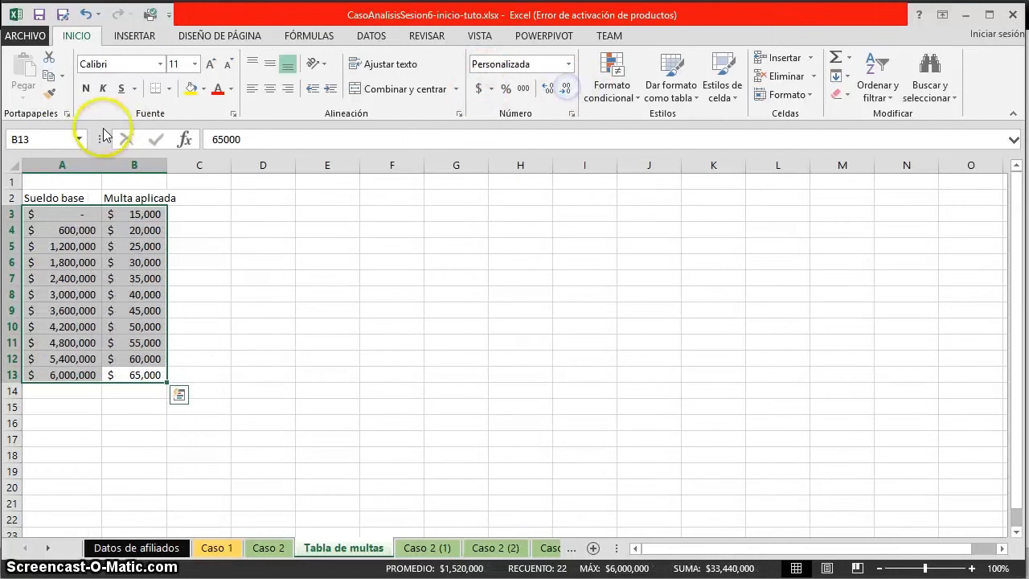
# - Name the range tabla_multas, spot-check A5 and B6, and go back to Caso 2
pyautogui.click(41, 139)
pyautogui.write('tabla')
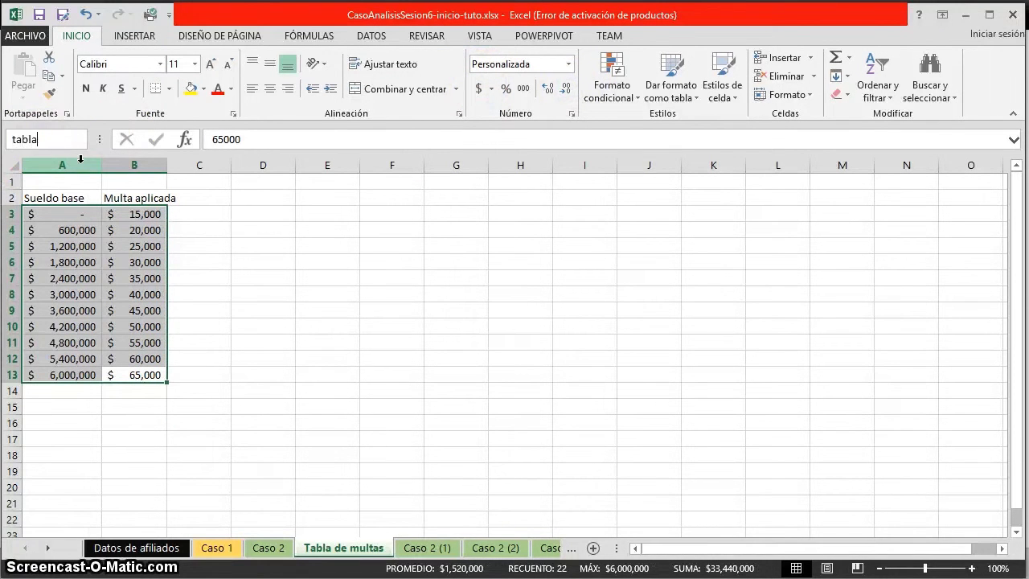
pyautogui.write('_mul...')
pyautogui.click(335, 234)
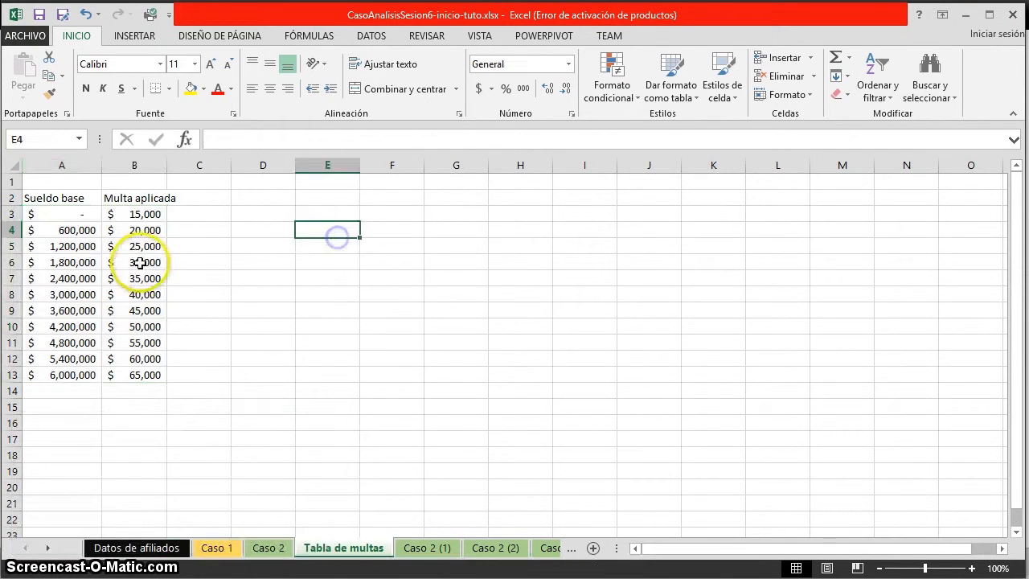
pyautogui.click(76, 246)
pyautogui.click(150, 259)
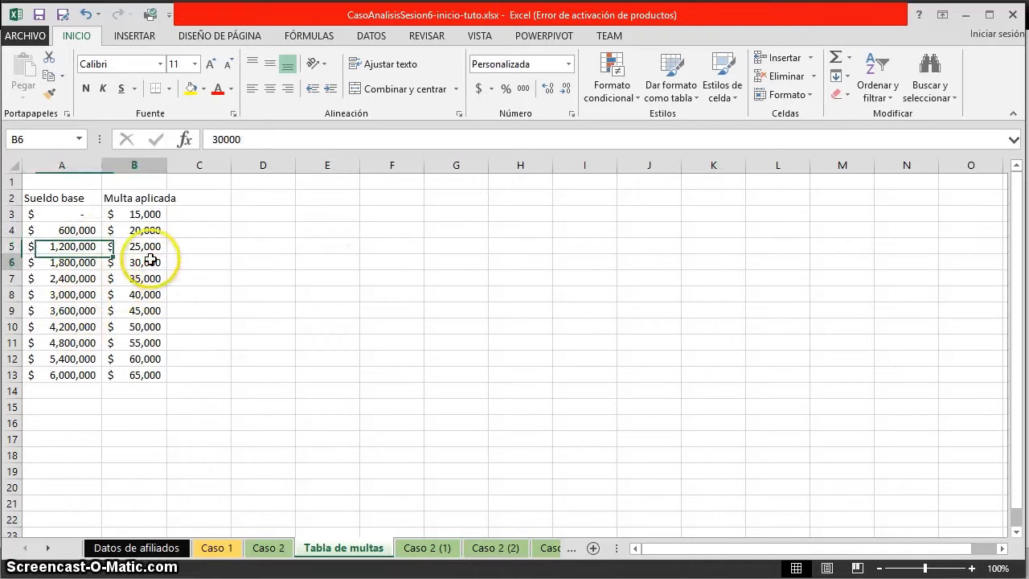
pyautogui.click(69, 244)
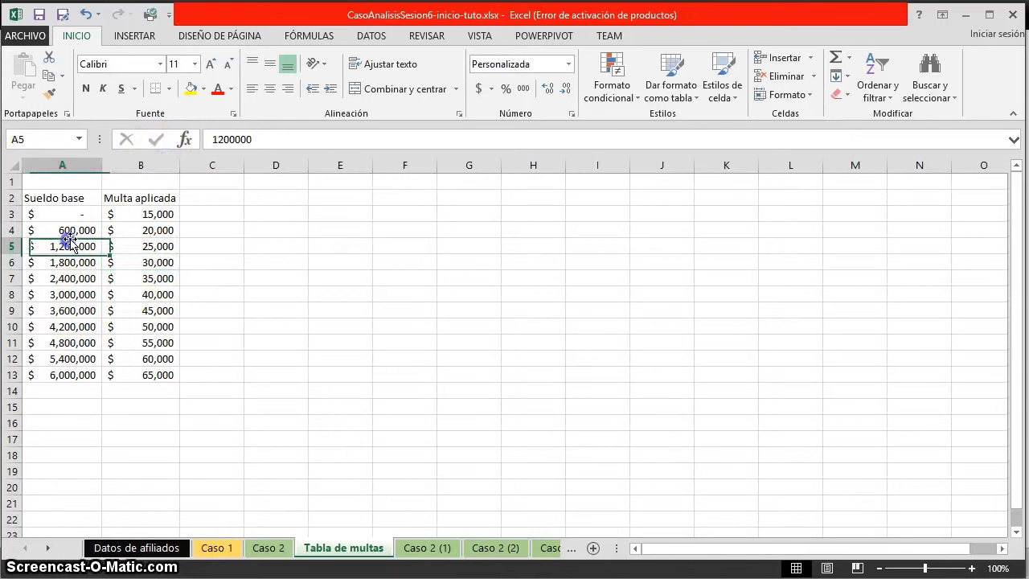
pyautogui.hotkey('ctrl', 'pageup')
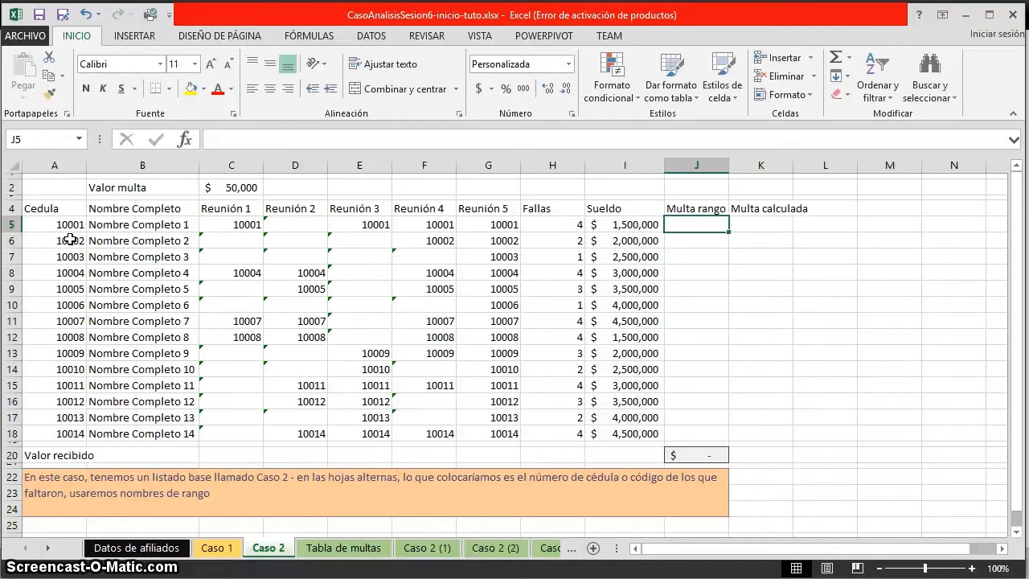
# - Enter =BUSCARV(I5;tabla_multas;2;0) in J5 as an exact-match fine lookup
pyautogui.write('=')
pyautogui.press('Left')
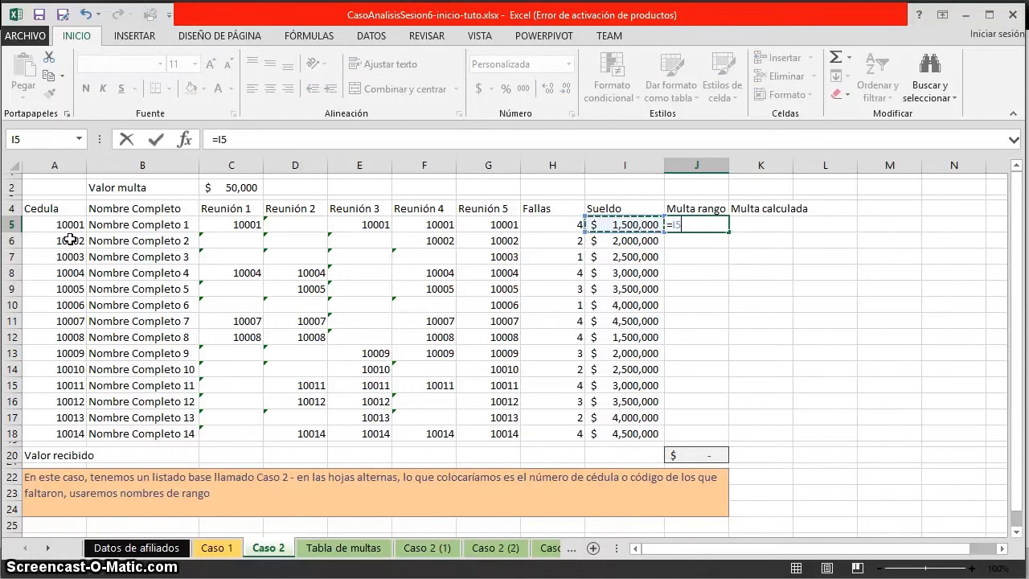
pyautogui.press('Escape')
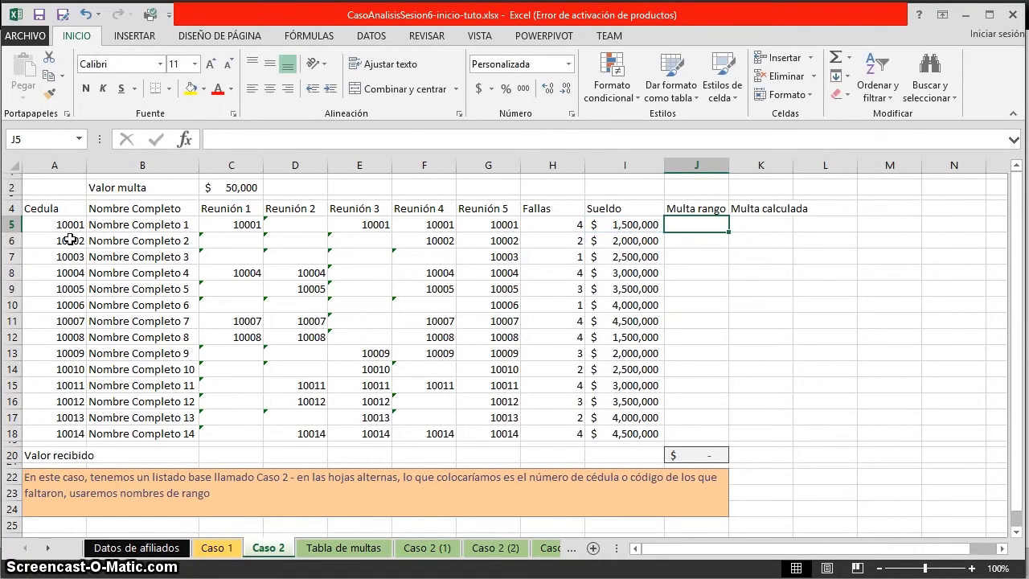
pyautogui.write('=buscarv')
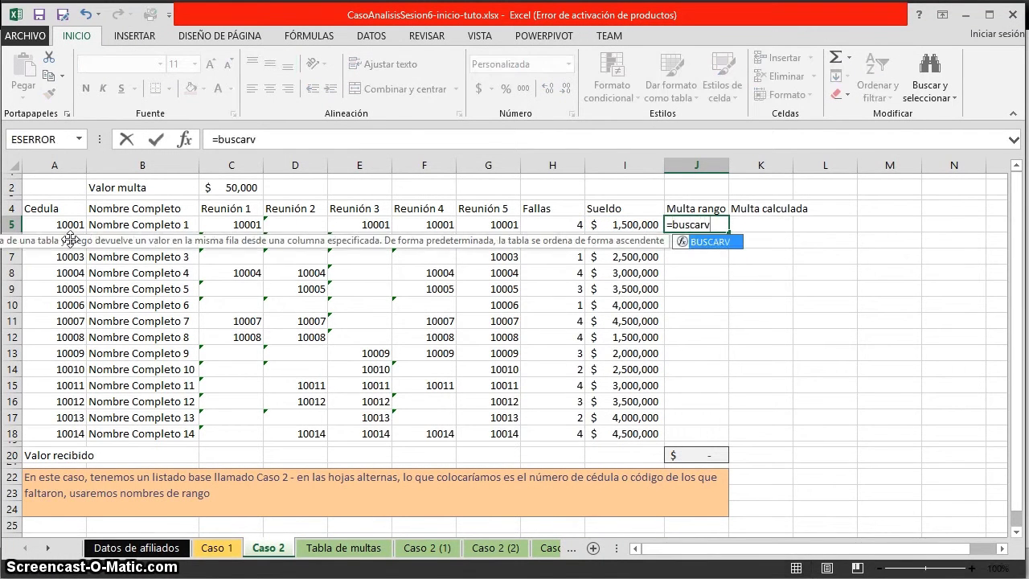
pyautogui.write('(')
pyautogui.press('Left')
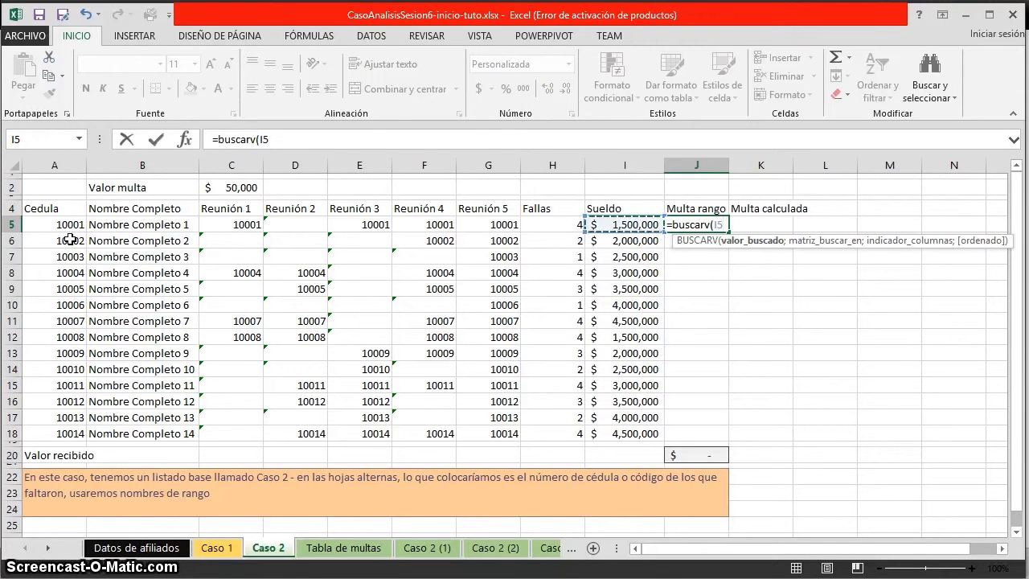
pyautogui.write(';')
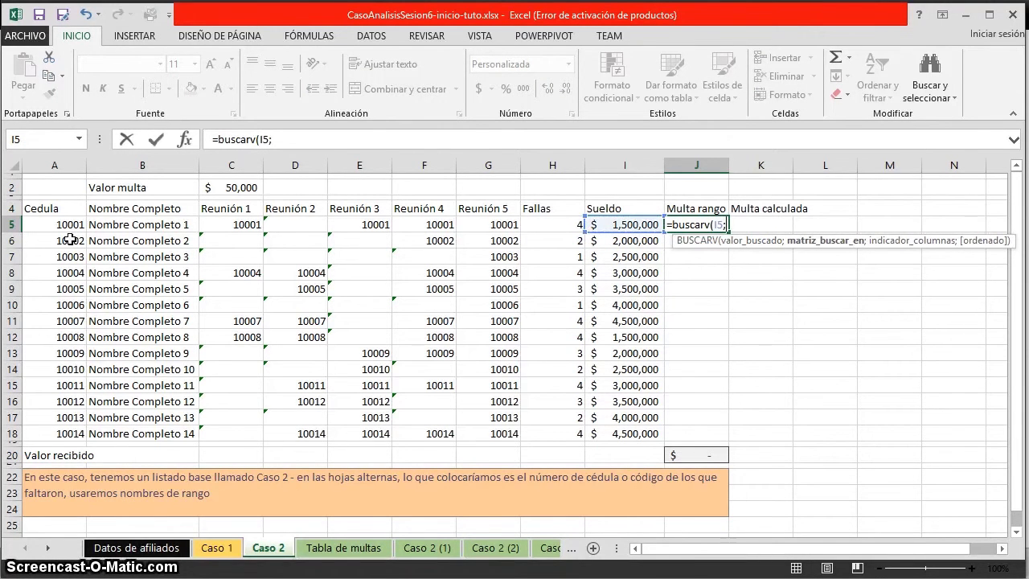
pyautogui.press('F3')
pyautogui.press('t')
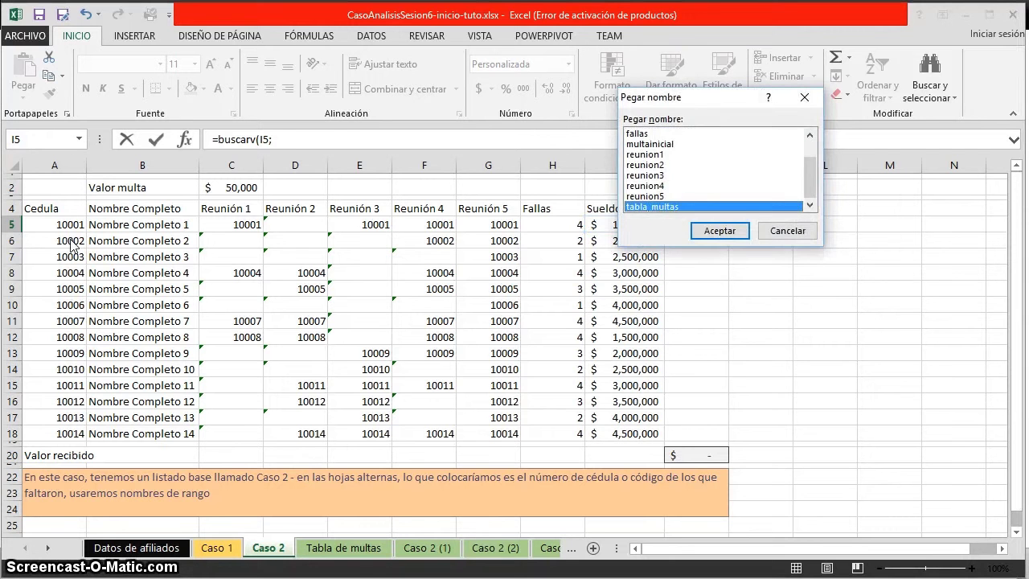
pyautogui.press('Return')
pyautogui.write(';2')
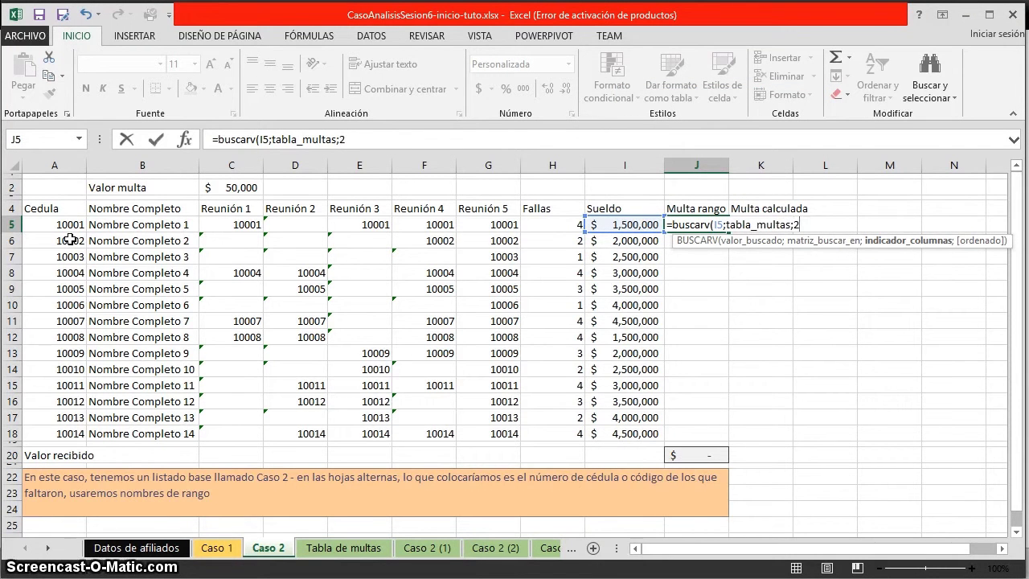
pyautogui.write(';0)')
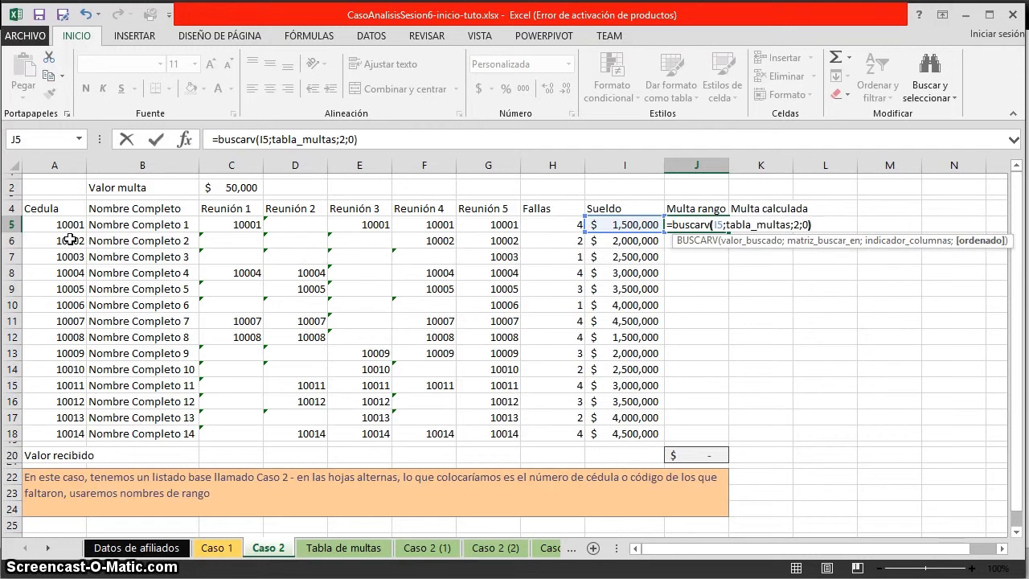
pyautogui.hotkey('ctrl', 'Return')
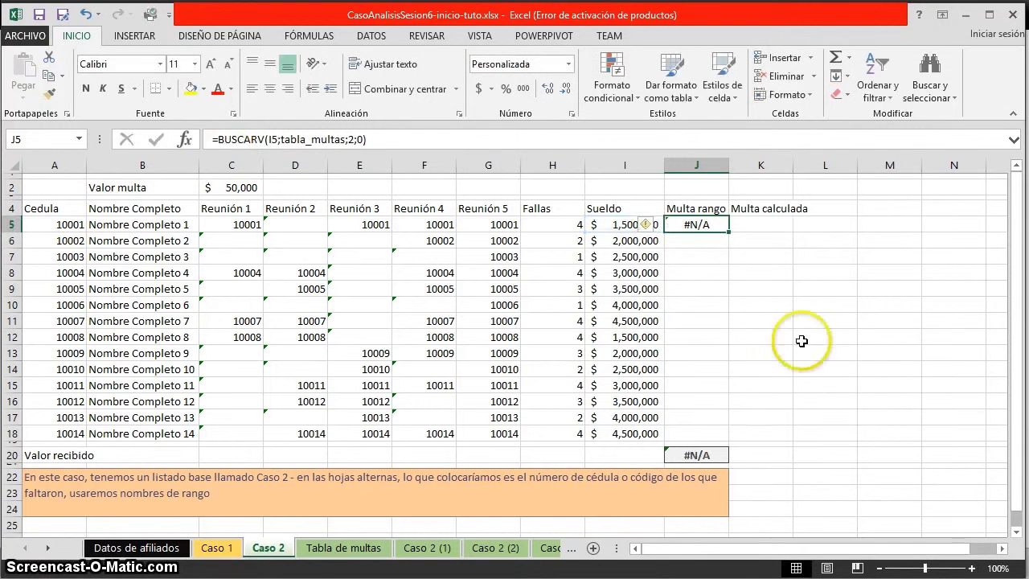
# - Copy the J5 lookup down to J18 and inspect row 8's $40,000 result
pyautogui.moveTo(729, 232); pyautogui.dragTo(726, 438)
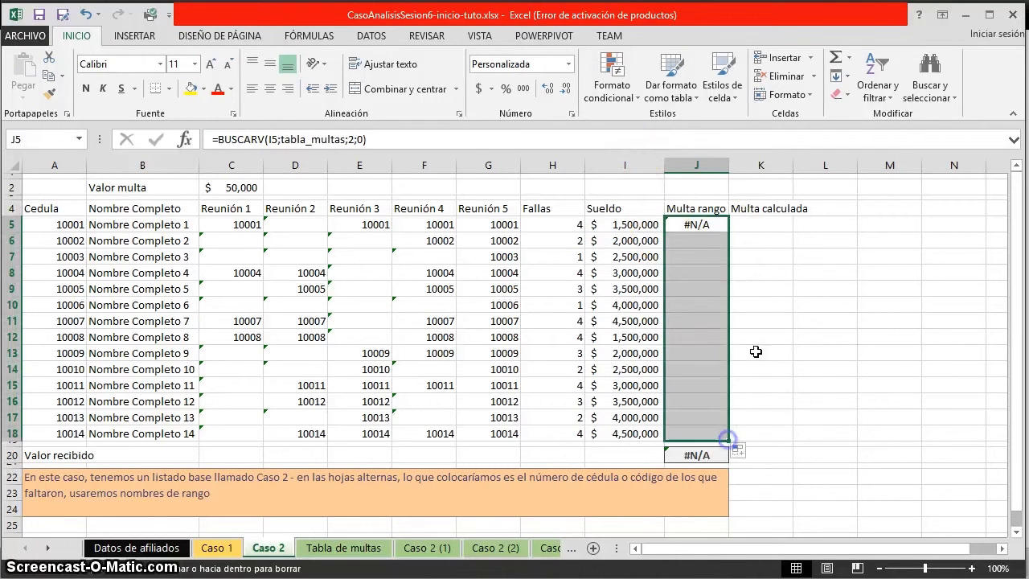
pyautogui.click(696, 273)
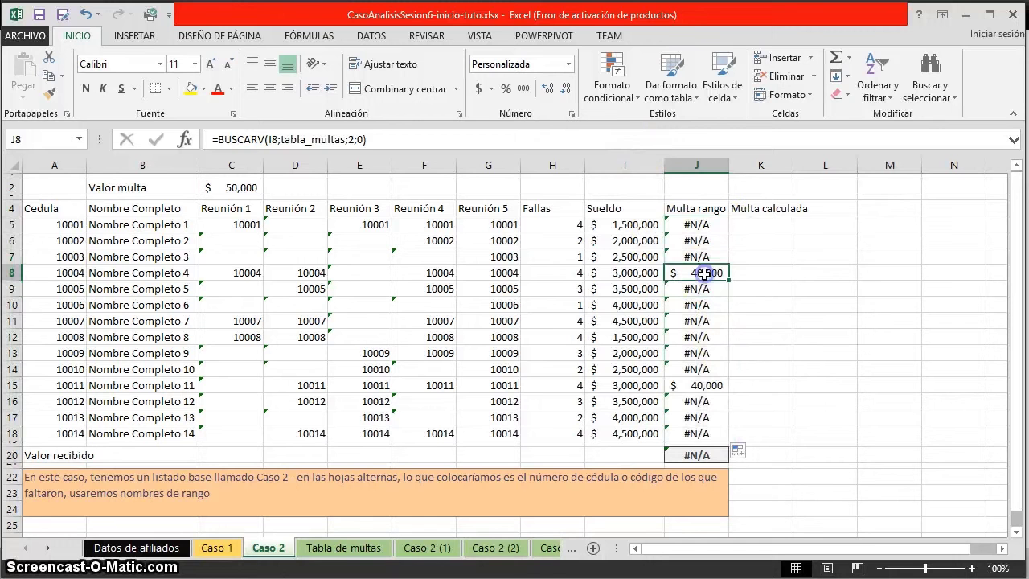
pyautogui.click(609, 273)
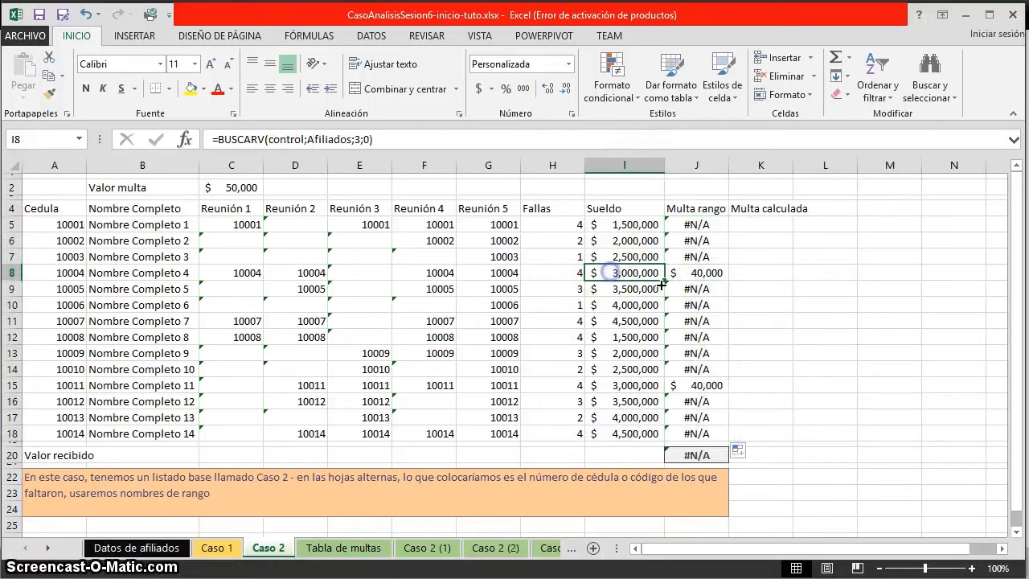
pyautogui.click(713, 385)
pyautogui.click(710, 272)
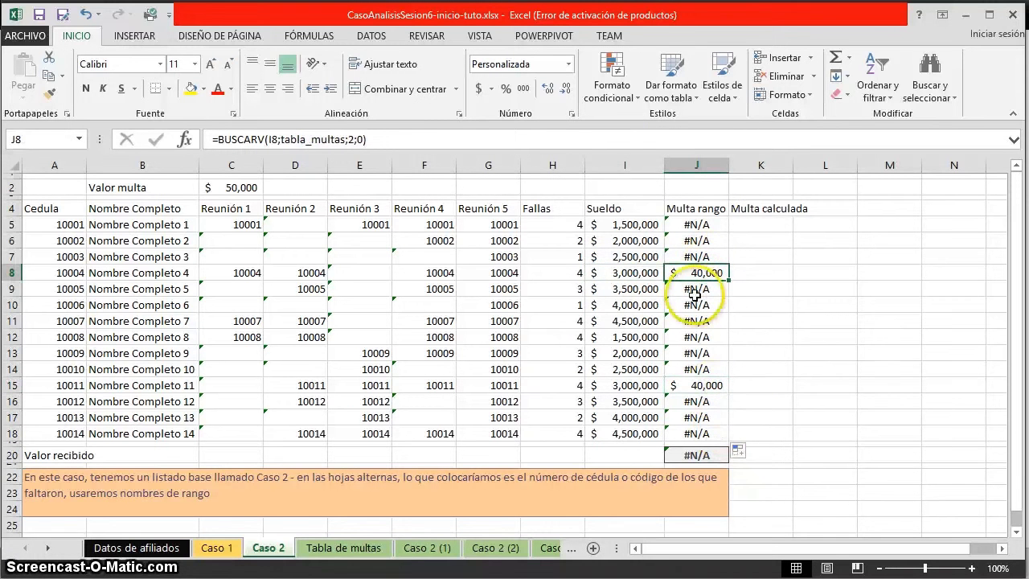
pyautogui.click(614, 275)
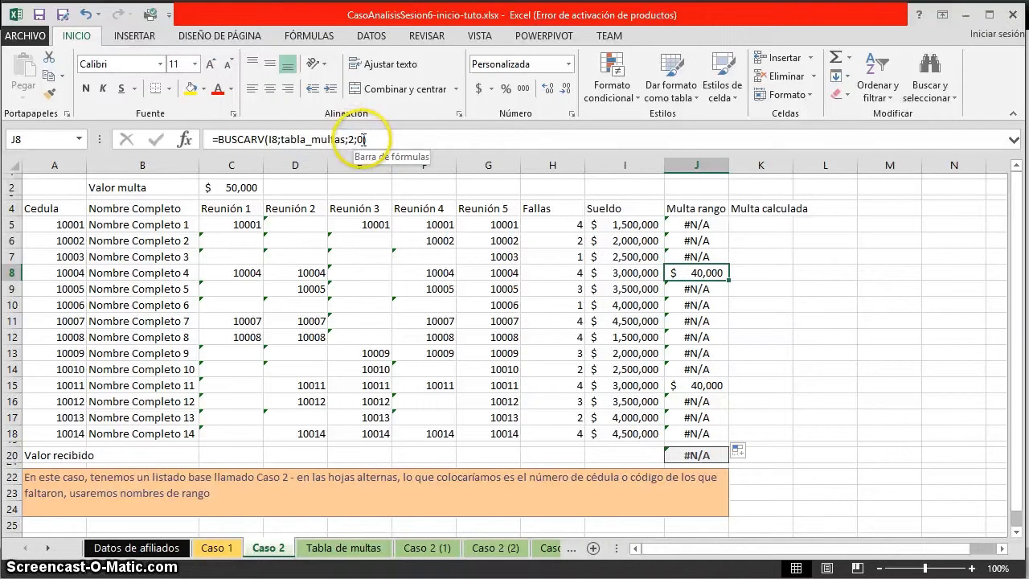
pyautogui.click(646, 273)
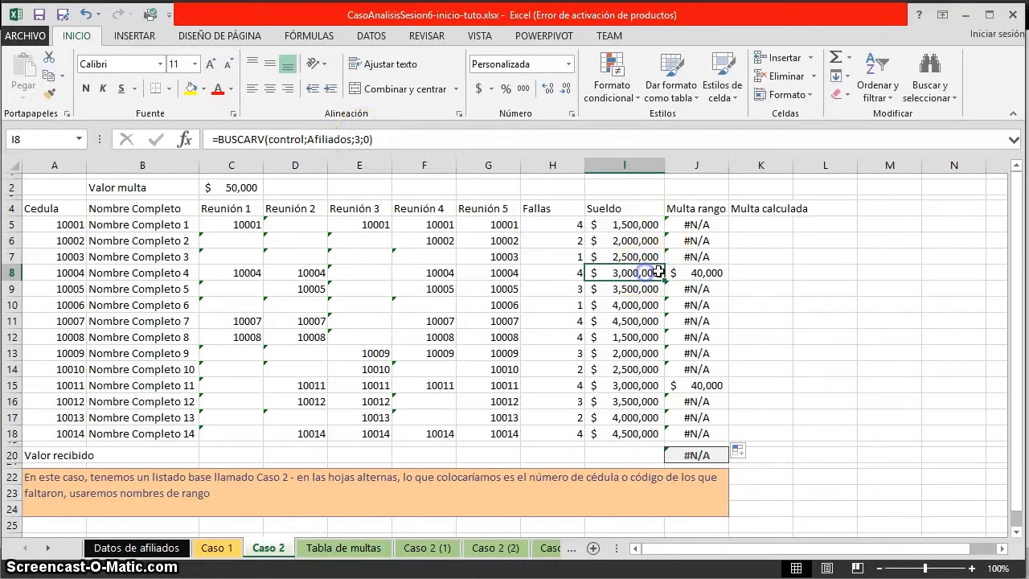
# - Confirm the 3,000,000 bracket's 40,000 fine on Tabla de multas, then select J5:J18
pyautogui.click(333, 548)
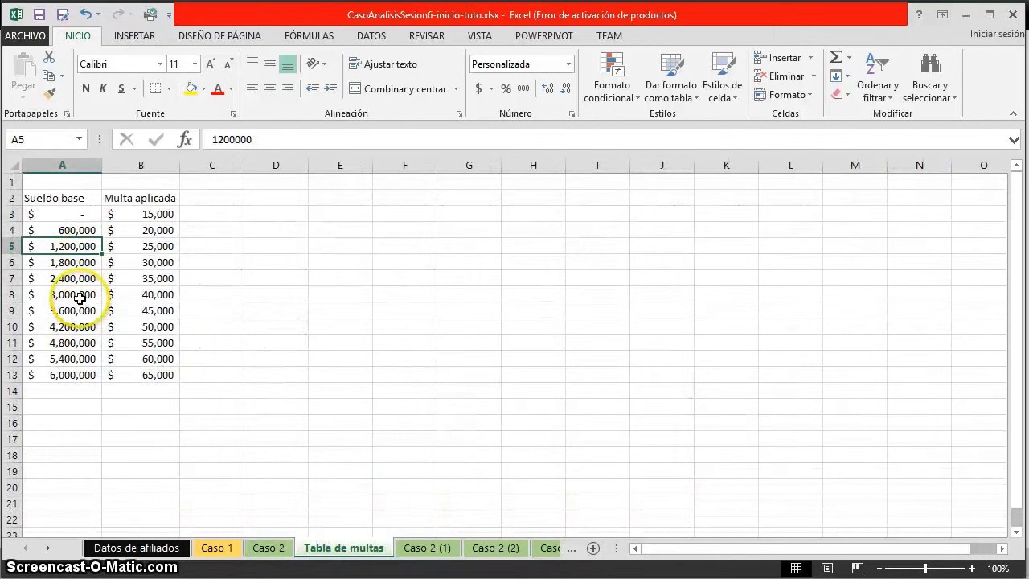
pyautogui.moveTo(80, 294); pyautogui.dragTo(132, 297)
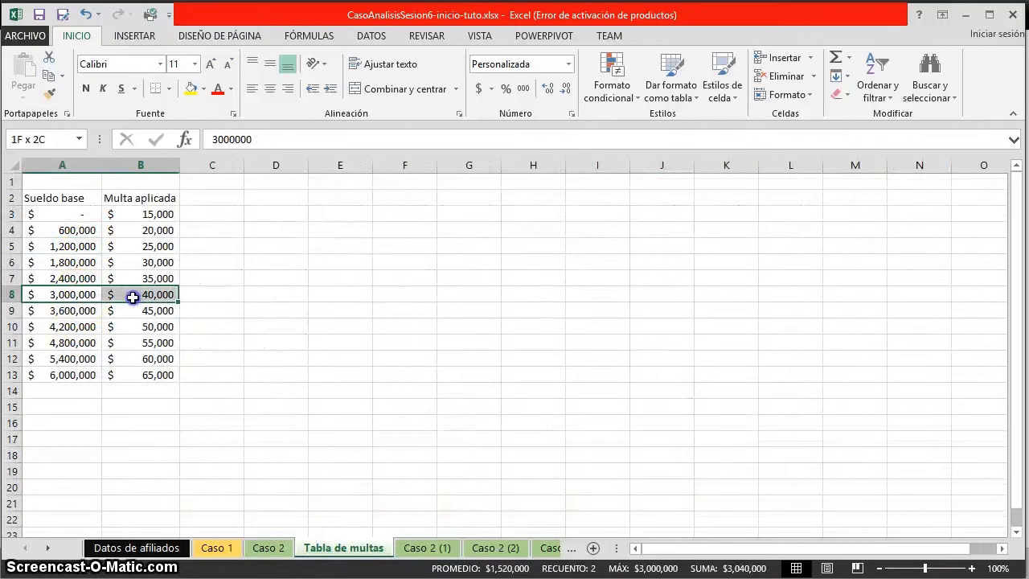
pyautogui.click(260, 549)
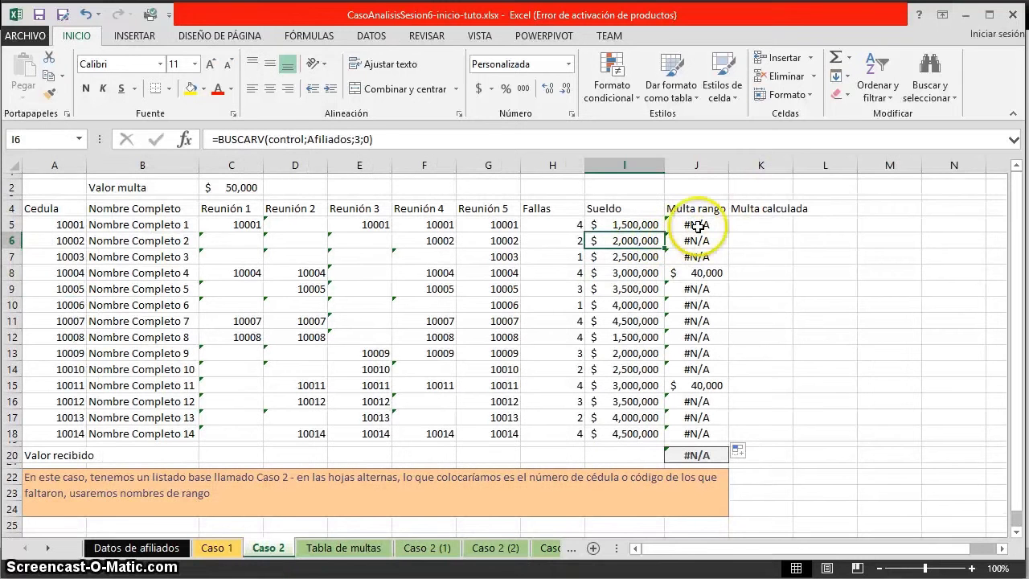
pyautogui.click(700, 226)
pyautogui.moveTo(700, 265); pyautogui.dragTo(696, 434)
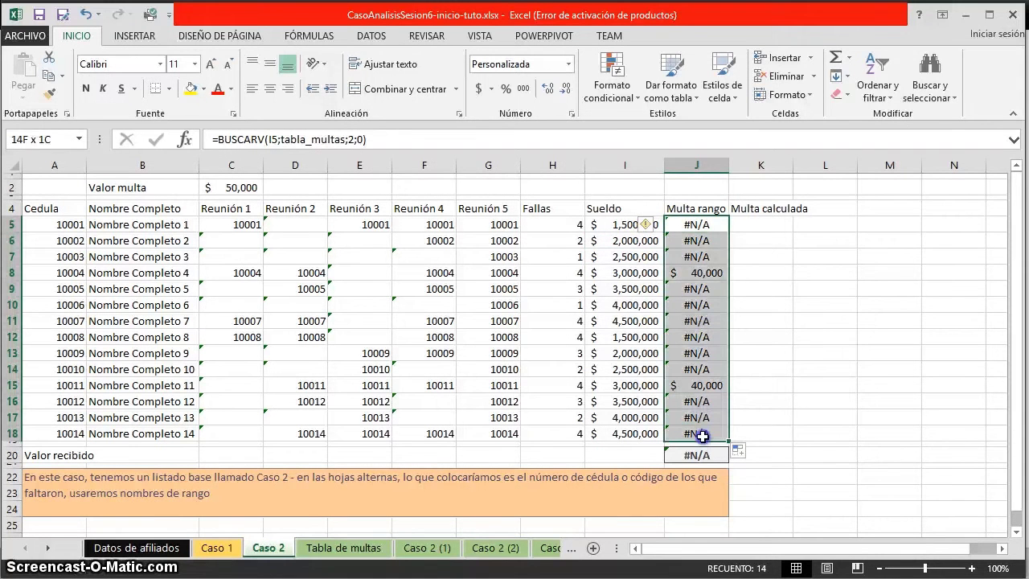
# - Change the BUSCARV match argument from 0 to 1 for approximate matching
pyautogui.click(188, 141)
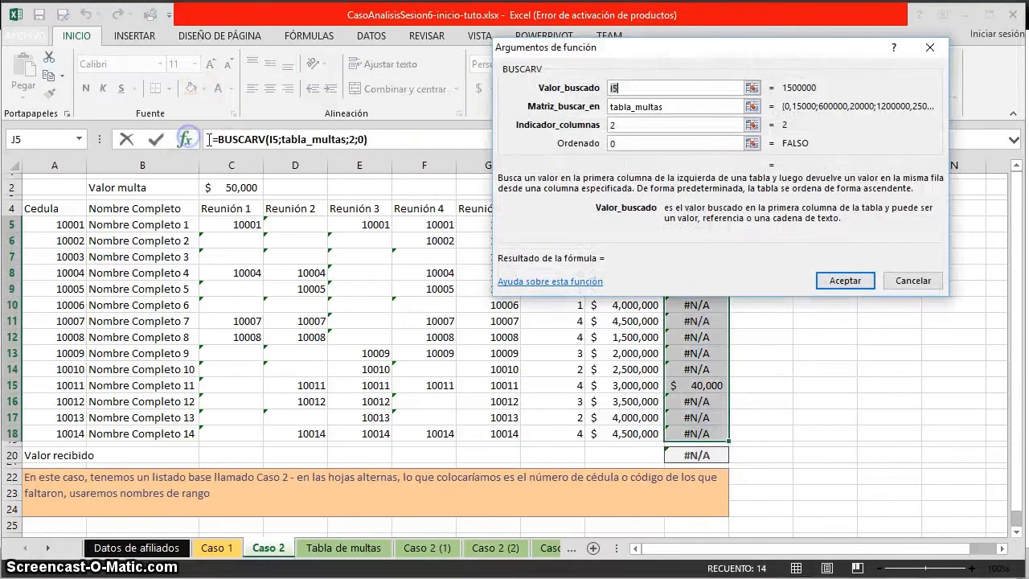
pyautogui.click(611, 143)
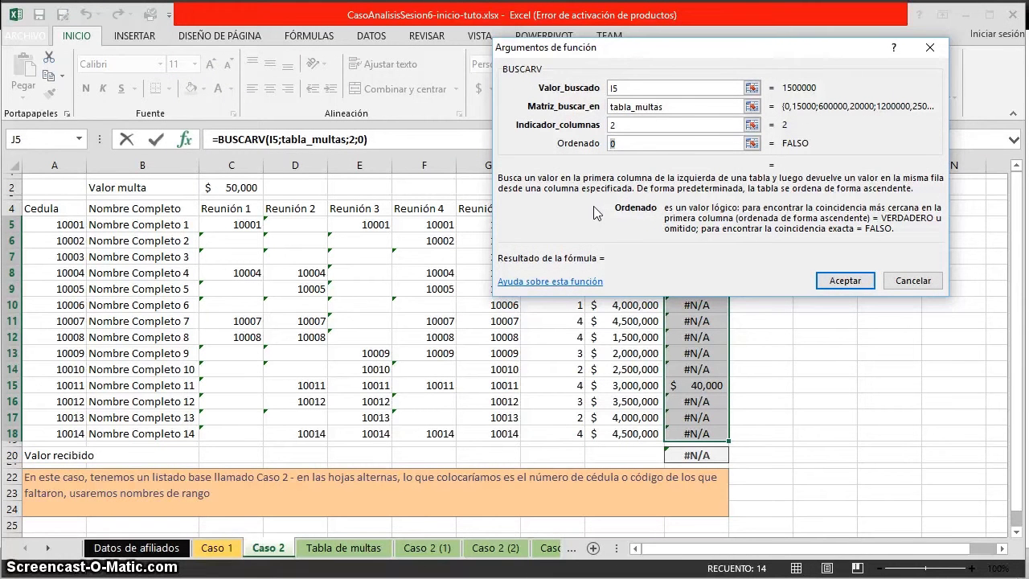
pyautogui.press('Delete')
pyautogui.write('1')
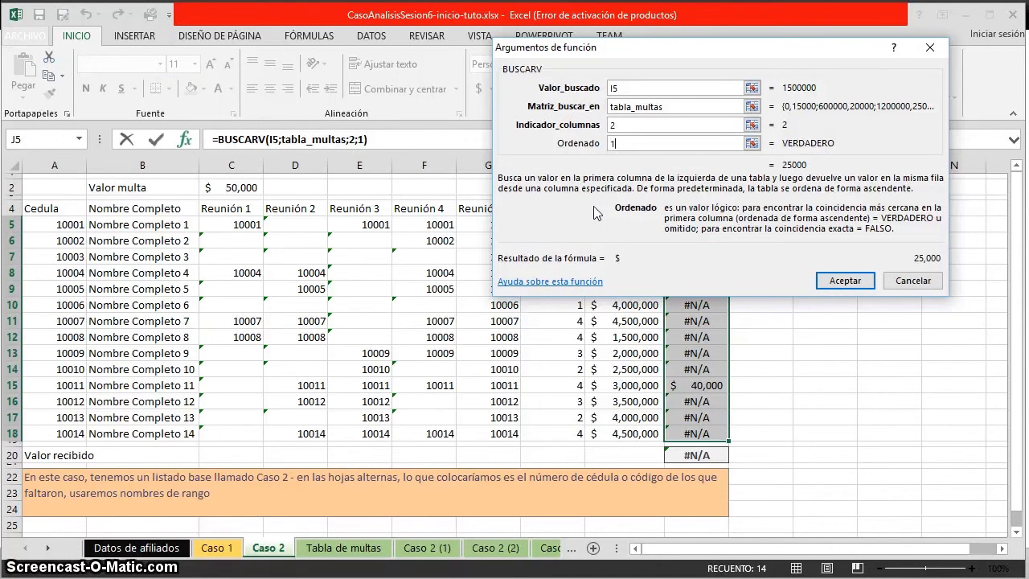
pyautogui.click(836, 283)
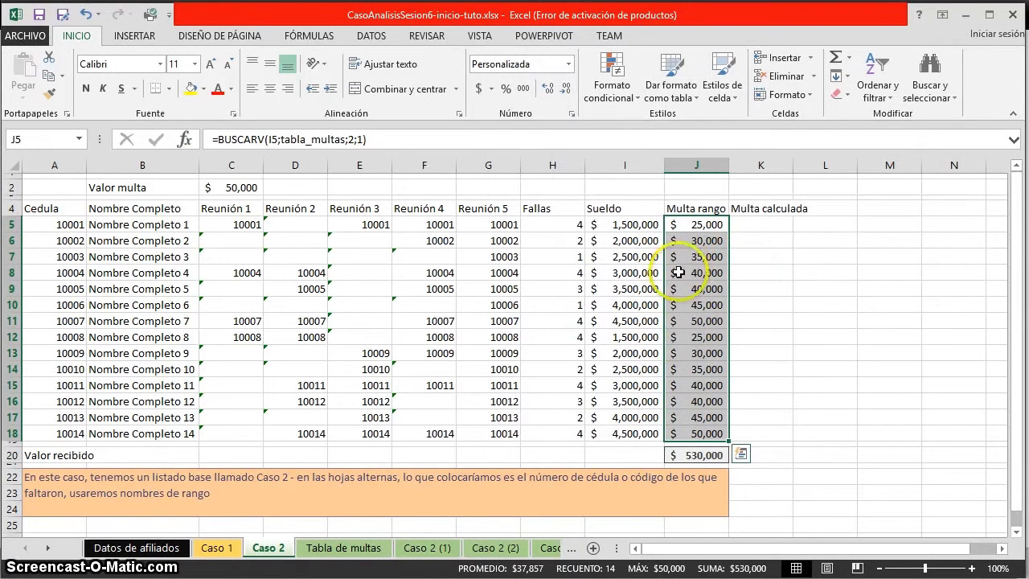
# - Compare the 1,800,000 and 2,400,000 salary brackets and their fines on Tabla de multas
pyautogui.click(640, 241)
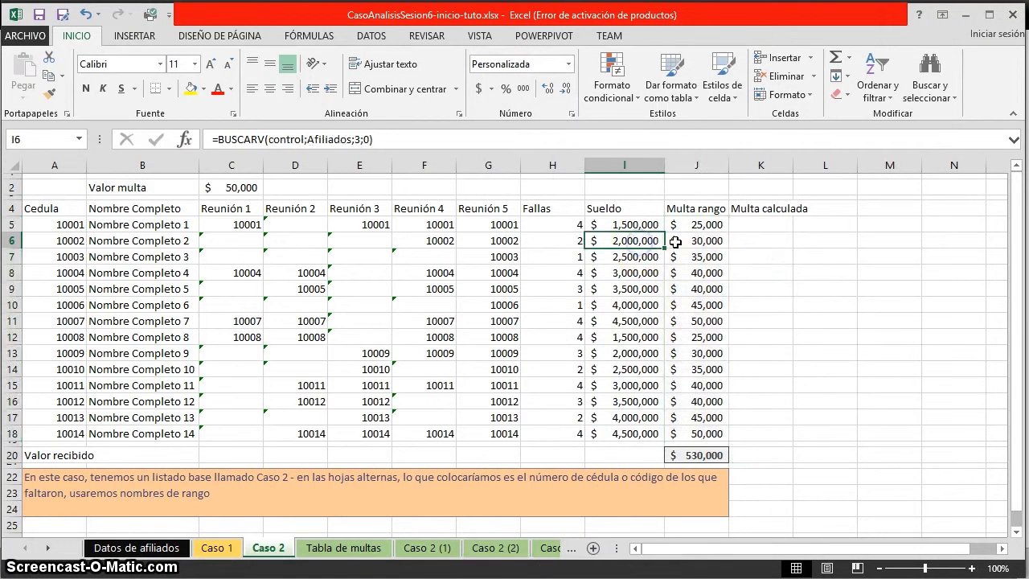
pyautogui.click(332, 554)
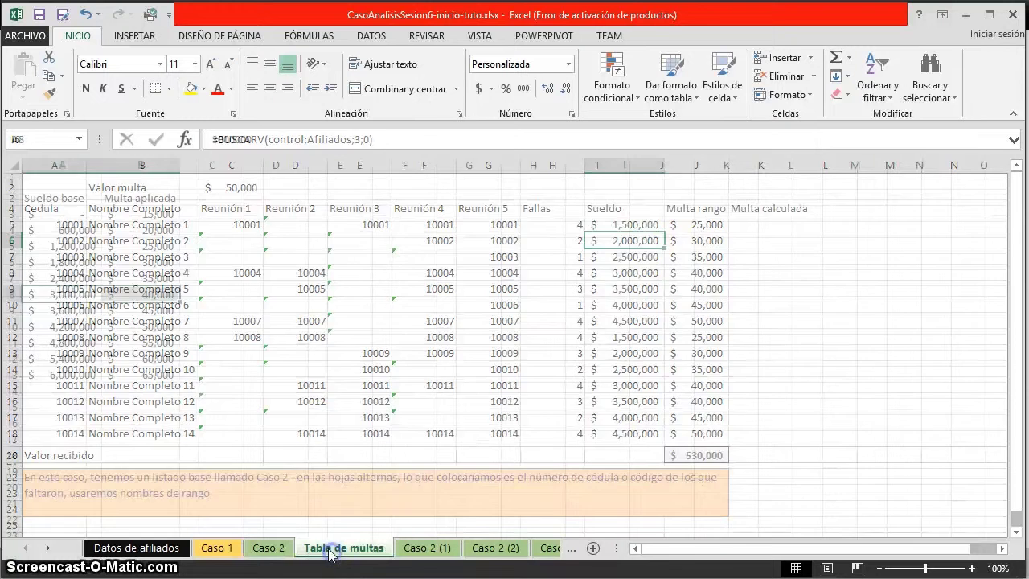
pyautogui.click(77, 263)
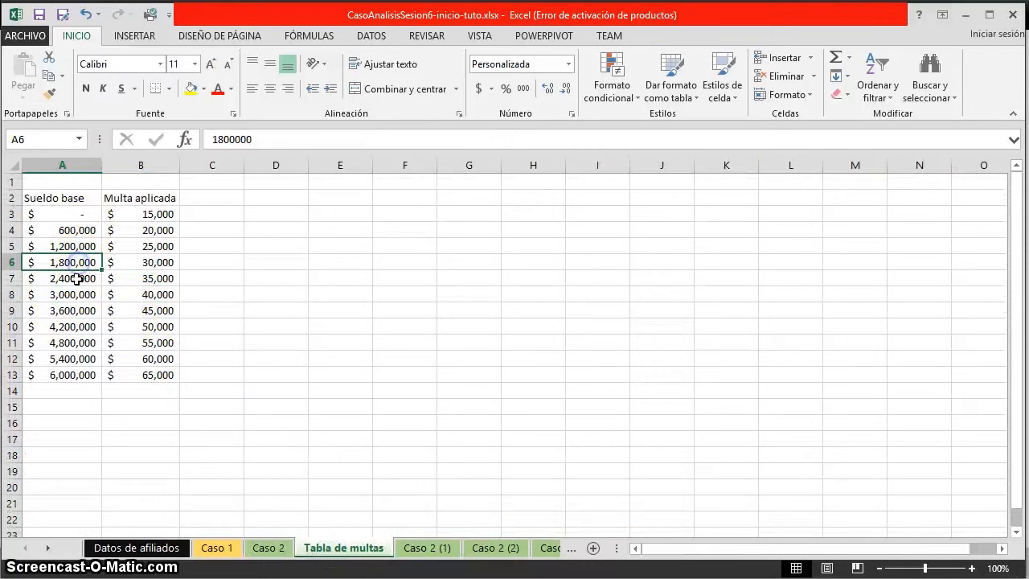
pyautogui.click(126, 264)
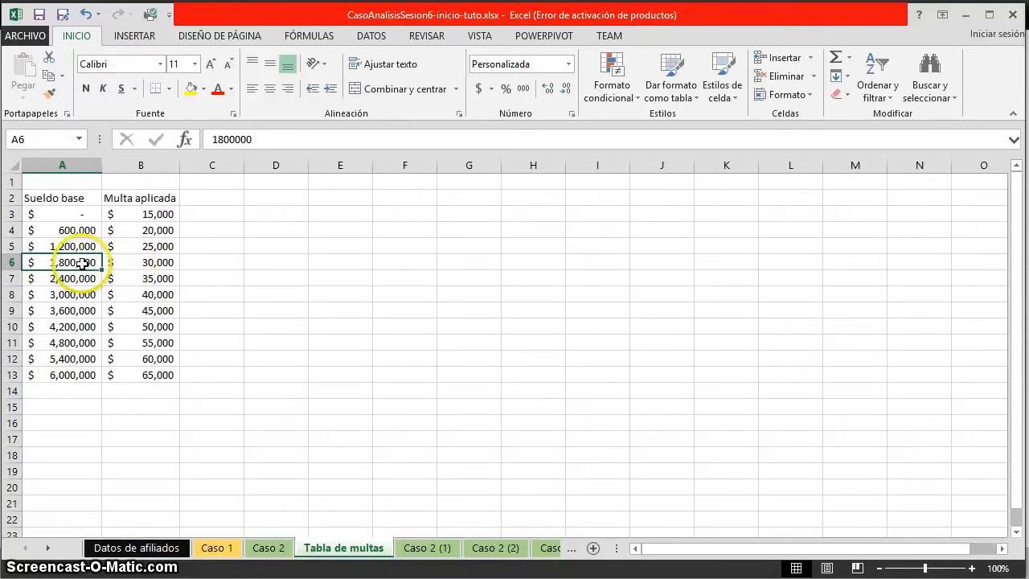
pyautogui.moveTo(84, 264); pyautogui.dragTo(126, 275)
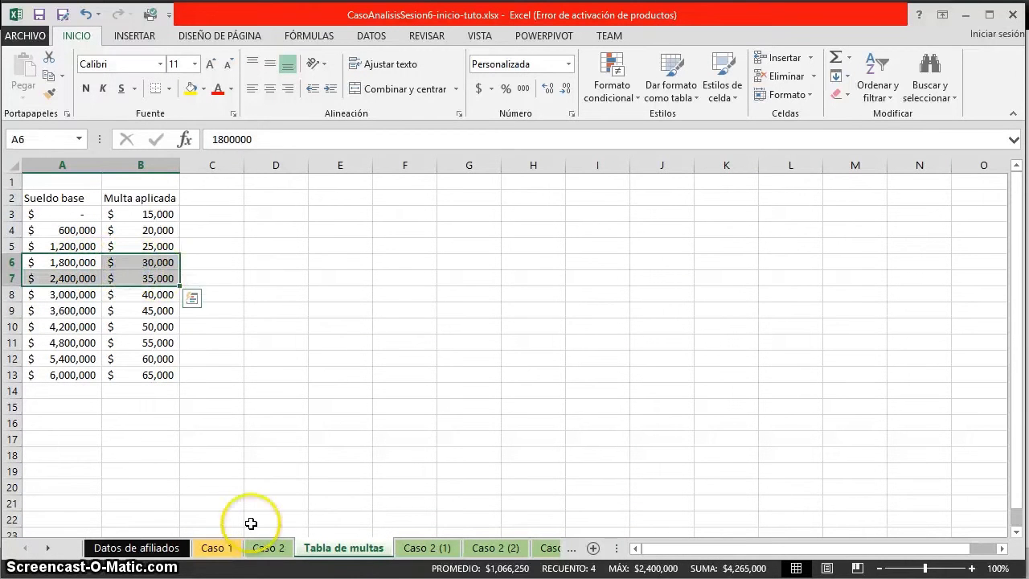
# - Fill Multa calculada K5:K18 with each row's Multa rango multiplied by its Fallas count
pyautogui.click(270, 550)
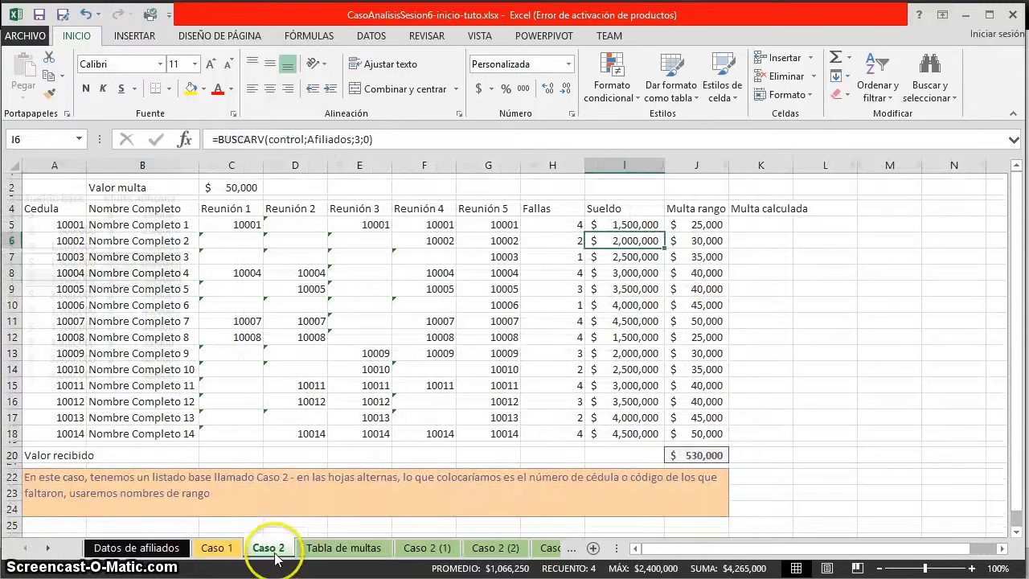
pyautogui.click(697, 239)
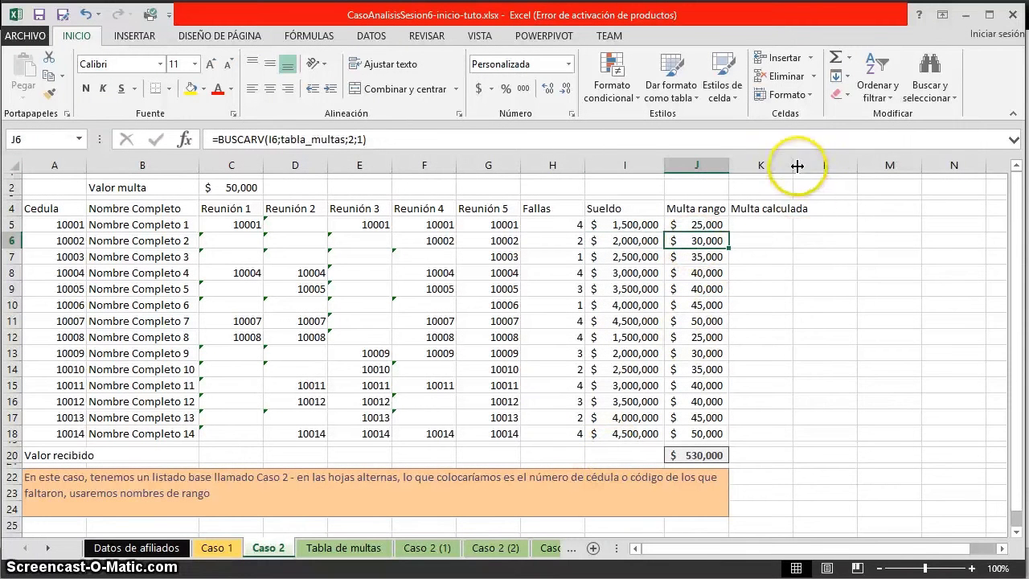
pyautogui.moveTo(793, 165); pyautogui.dragTo(818, 165)
pyautogui.click(783, 229)
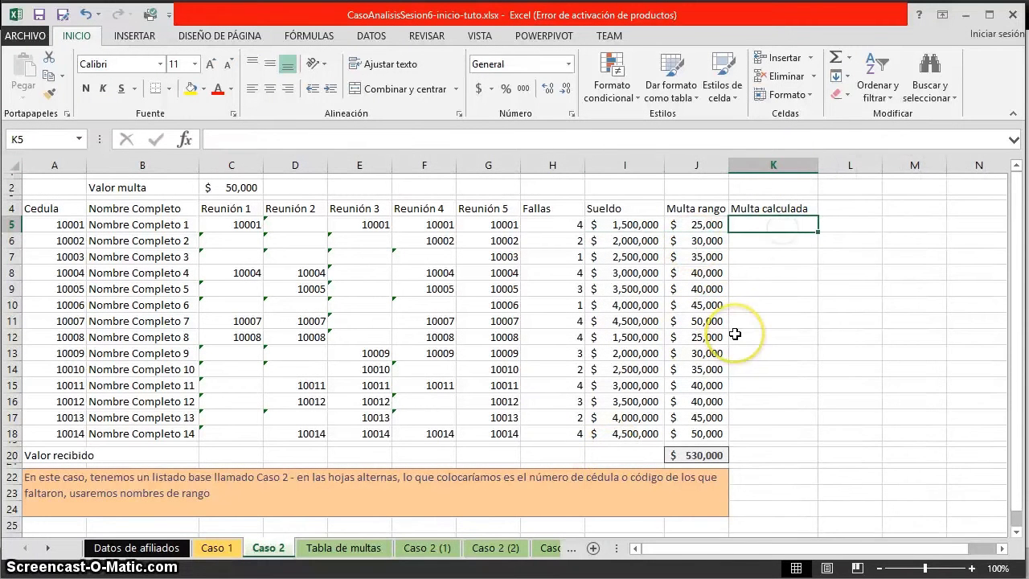
pyautogui.write('=')
pyautogui.press('Left')
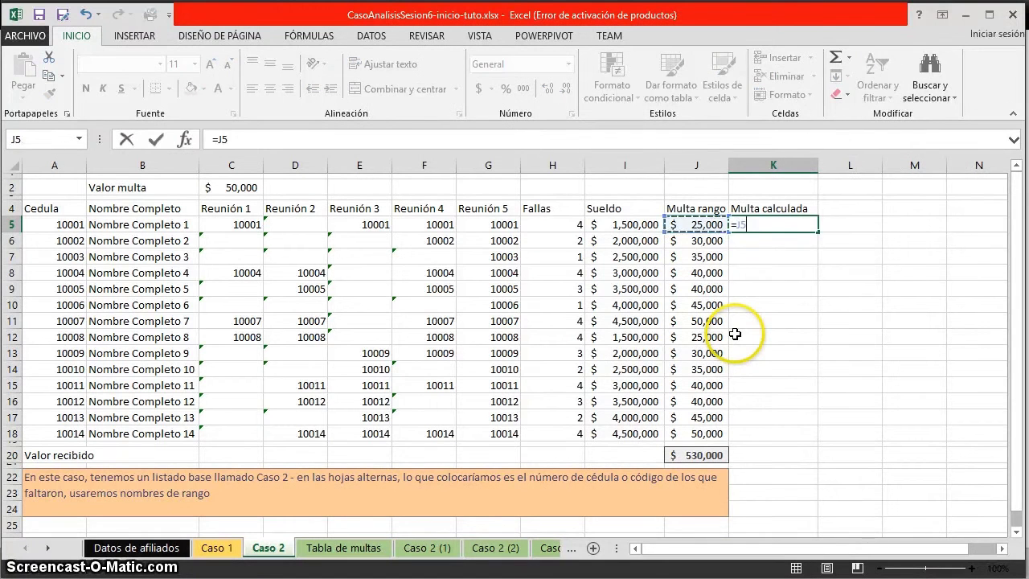
pyautogui.press('Left')
pyautogui.press('Left')
pyautogui.press('Return')
pyautogui.press('Up')
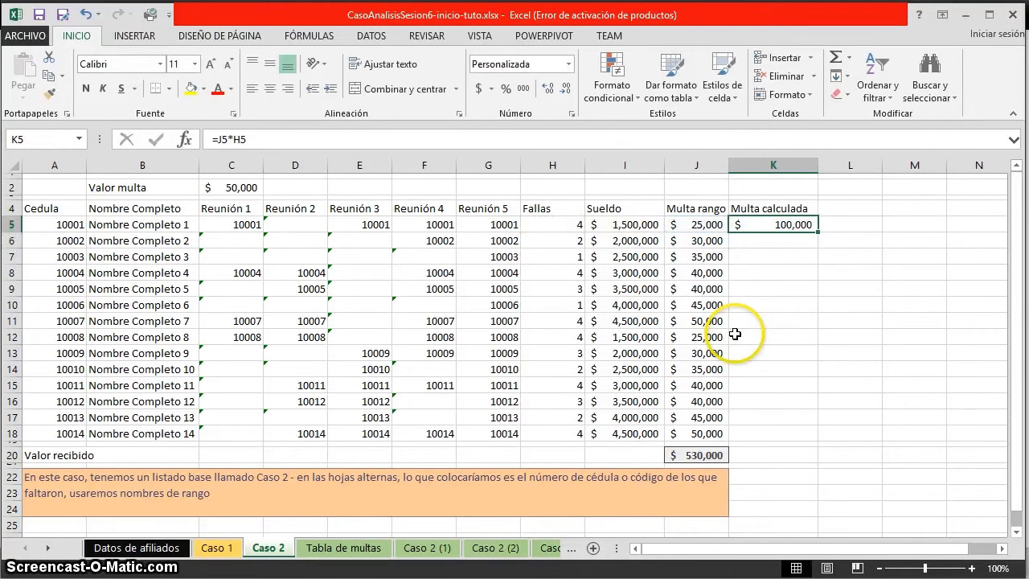
pyautogui.moveTo(818, 231); pyautogui.dragTo(807, 435)
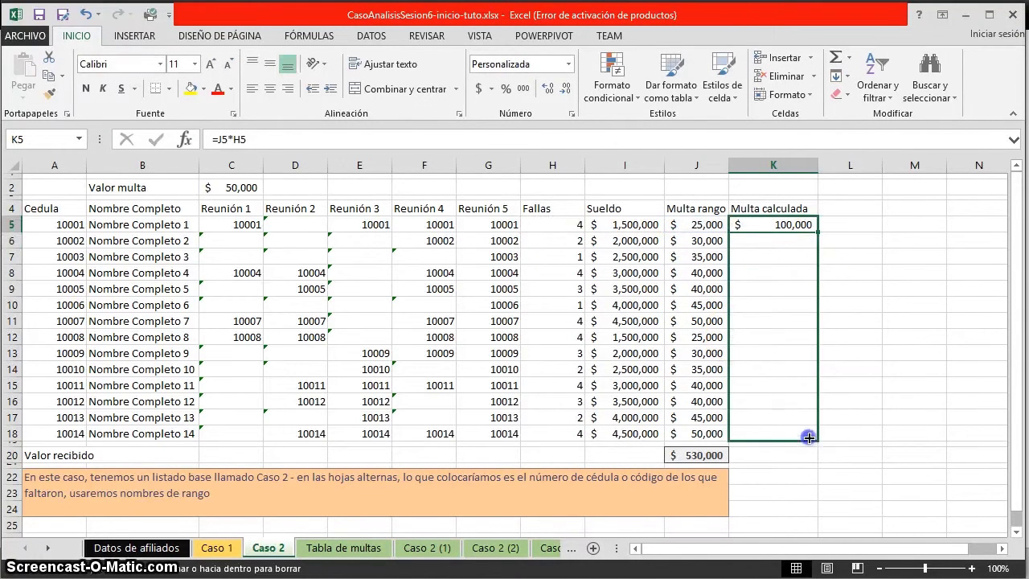
# - Move the total to K20 and sum K5:K18 there, giving $1,550,000
pyautogui.click(683, 457)
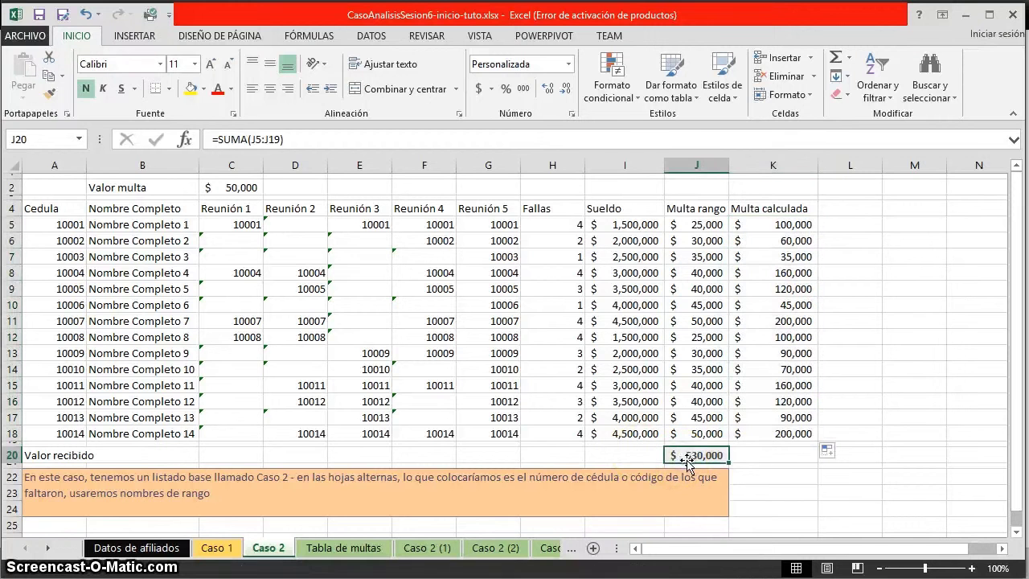
pyautogui.moveTo(688, 460); pyautogui.dragTo(755, 458)
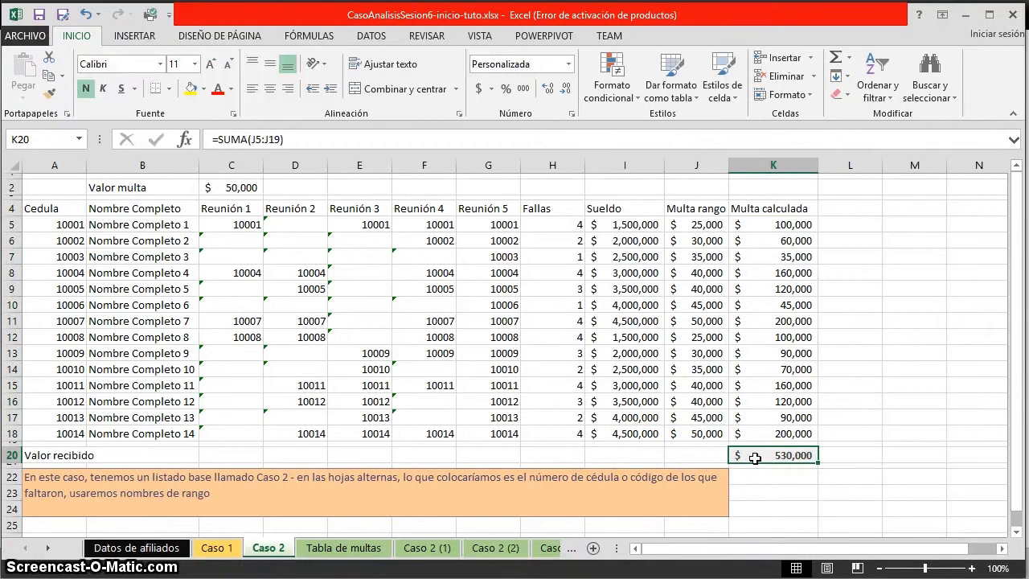
pyautogui.write('=suma(')
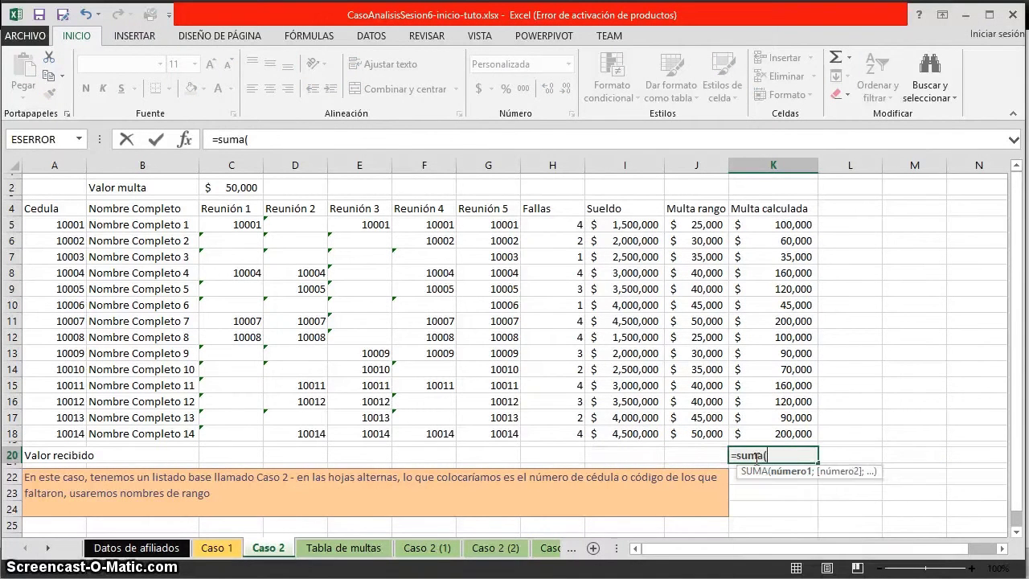
pyautogui.press('Up')
pyautogui.press('Up')
pyautogui.hotkey('ctrl', 'shift', 'Up')
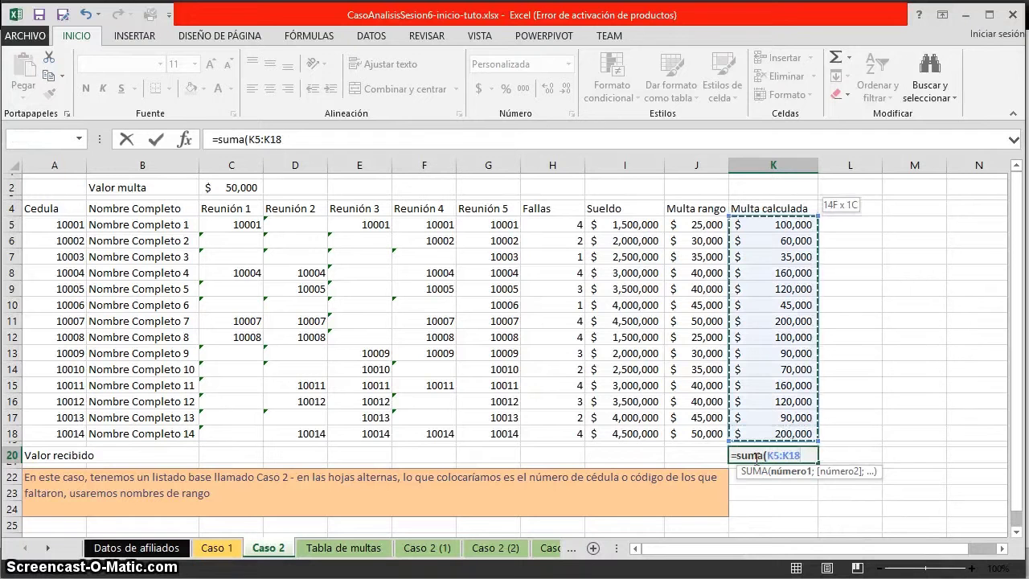
pyautogui.hotkey('ctrl', 'Return')
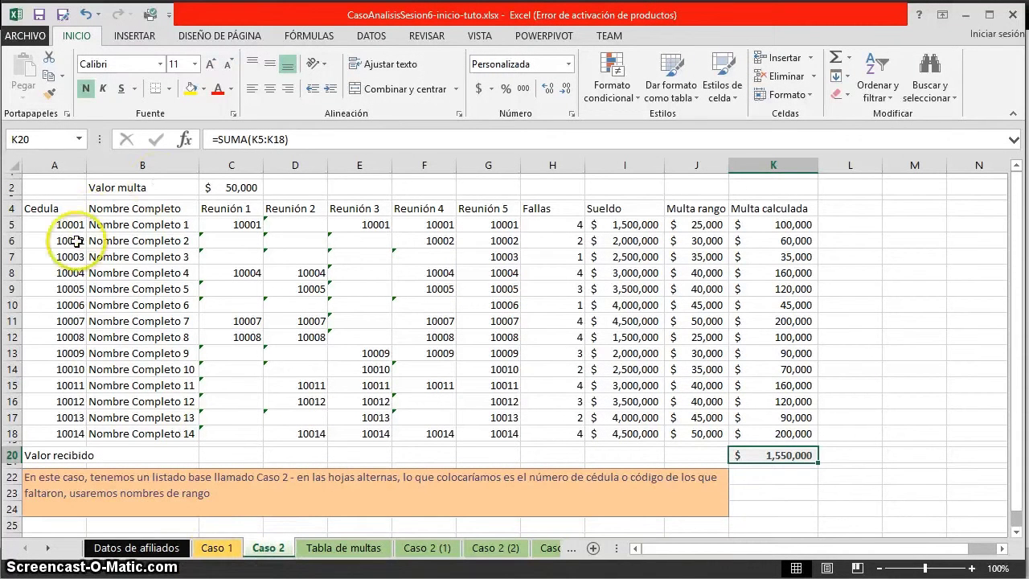
# - Name the Caso 2 table range A4:K18 informe
pyautogui.moveTo(46, 208)
pyautogui.mouseDown()
pyautogui.moveTo(777, 402)
pyautogui.moveTo(777, 433)
pyautogui.mouseUp()
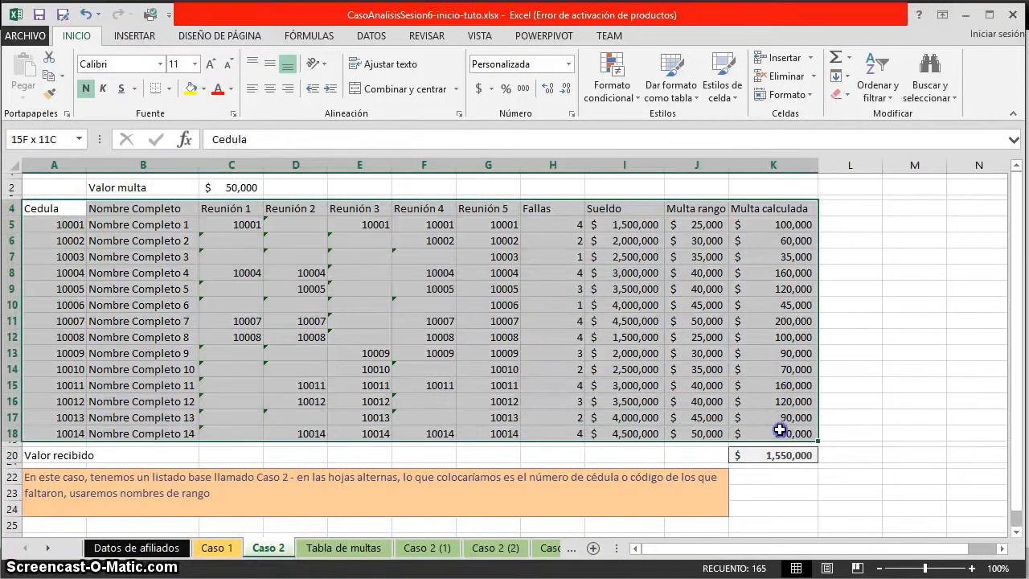
pyautogui.click(48, 140)
pyautogui.write('informe')
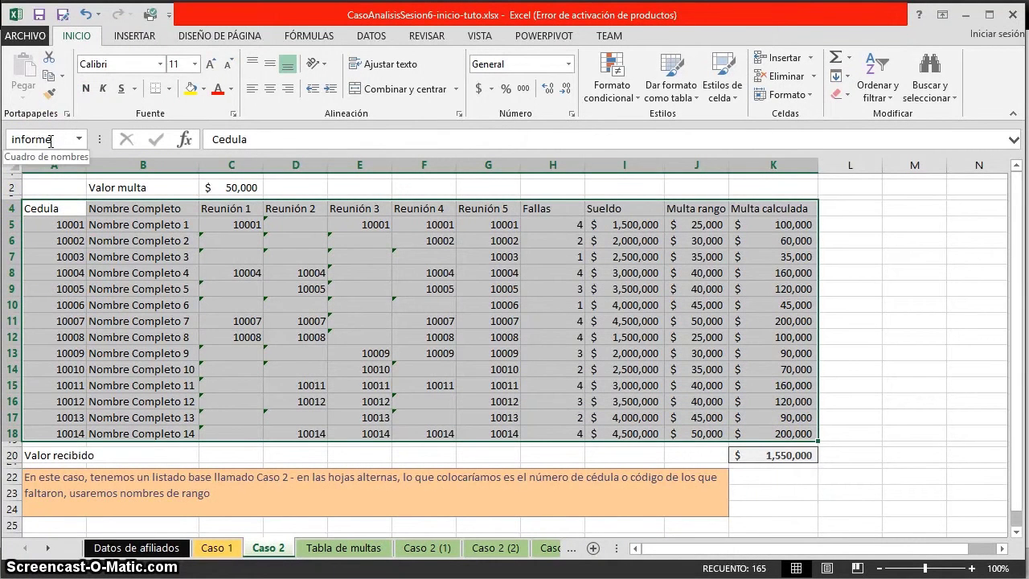
pyautogui.press('Return')
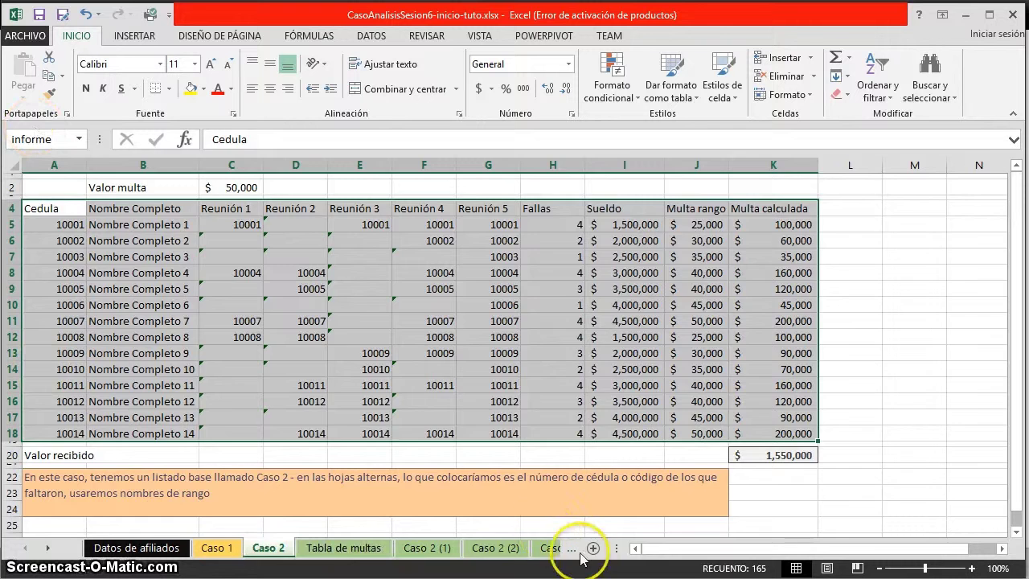
# - Add a new blank sheet and place it between Caso 1 and Caso 2
pyautogui.click(594, 548)
pyautogui.moveTo(276, 552); pyautogui.dragTo(252, 547)
pyautogui.doubleClick(259, 548)
# - Name the sheet Reporte and fill the whole sheet black
pyautogui.write('Re')
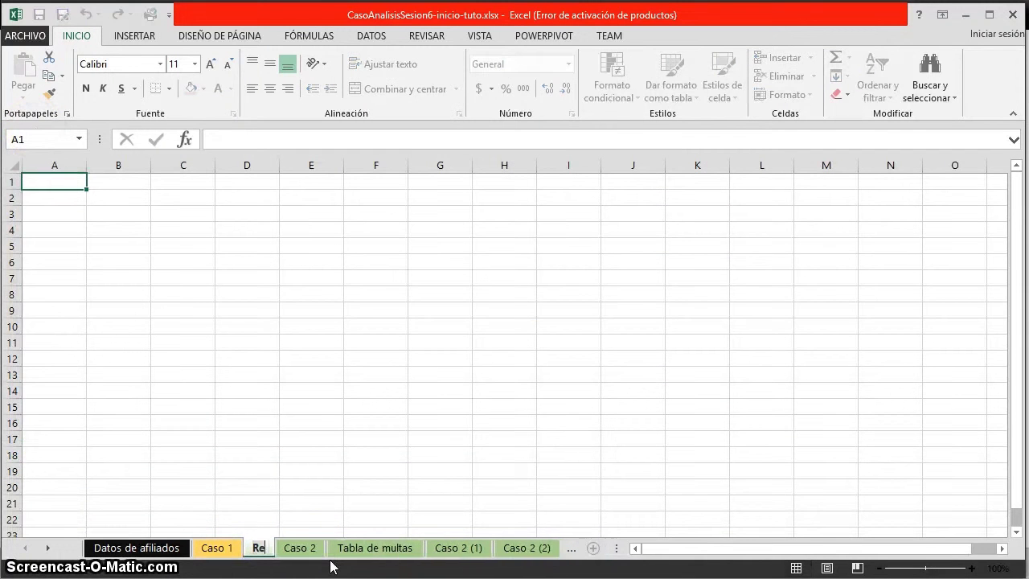
pyautogui.write('porte')
pyautogui.press('Return')
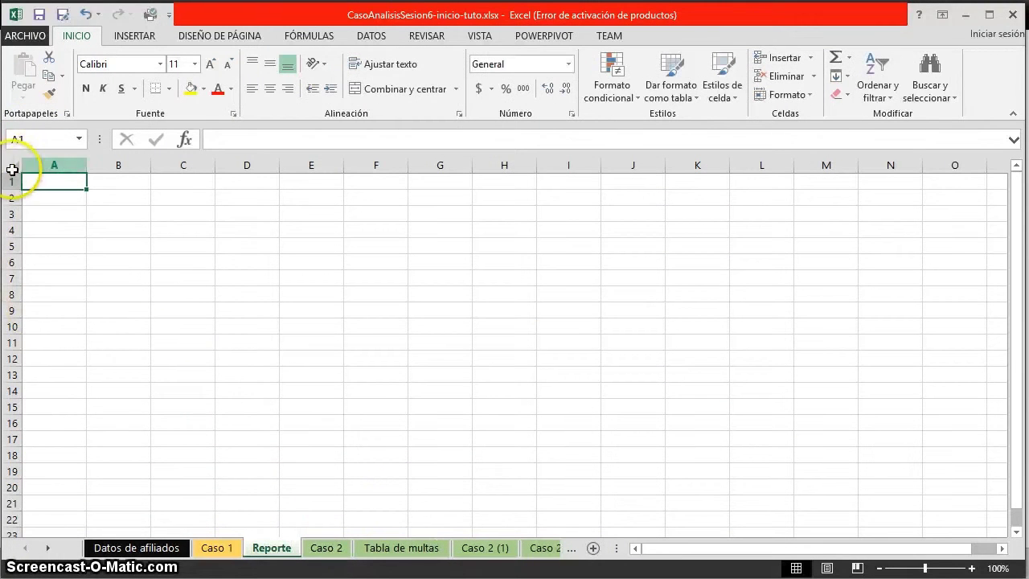
pyautogui.click(14, 165)
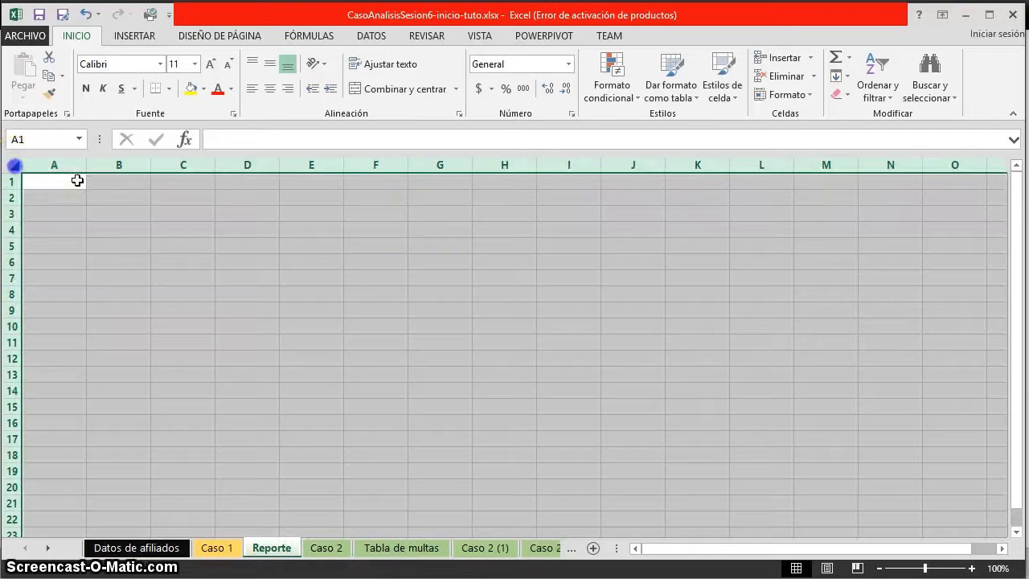
pyautogui.click(204, 89)
pyautogui.click(203, 124)
pyautogui.click(144, 265)
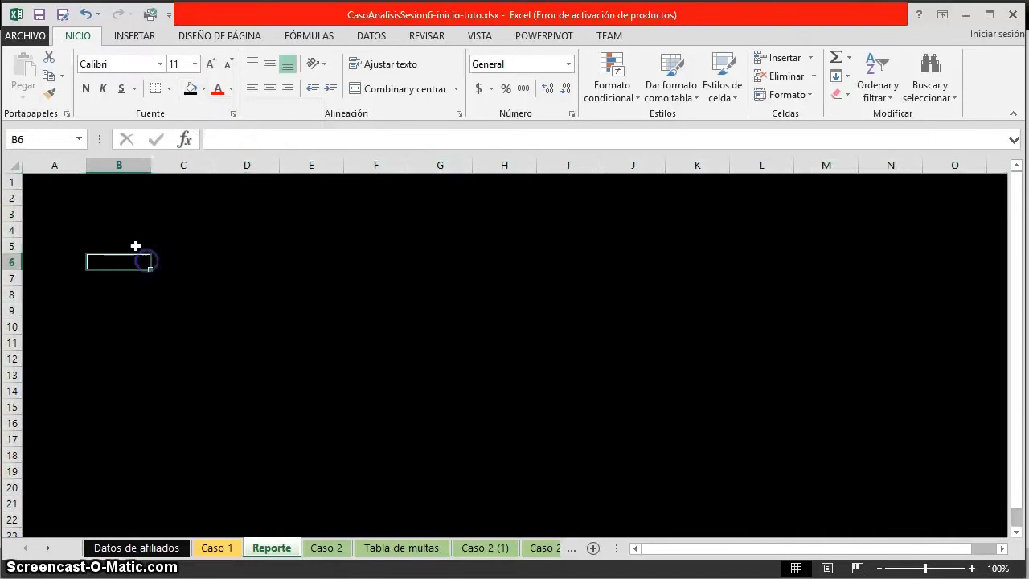
# - Fill B5:G18 light grey as the report panel
pyautogui.click(135, 244)
pyautogui.moveTo(431, 290); pyautogui.dragTo(415, 457)
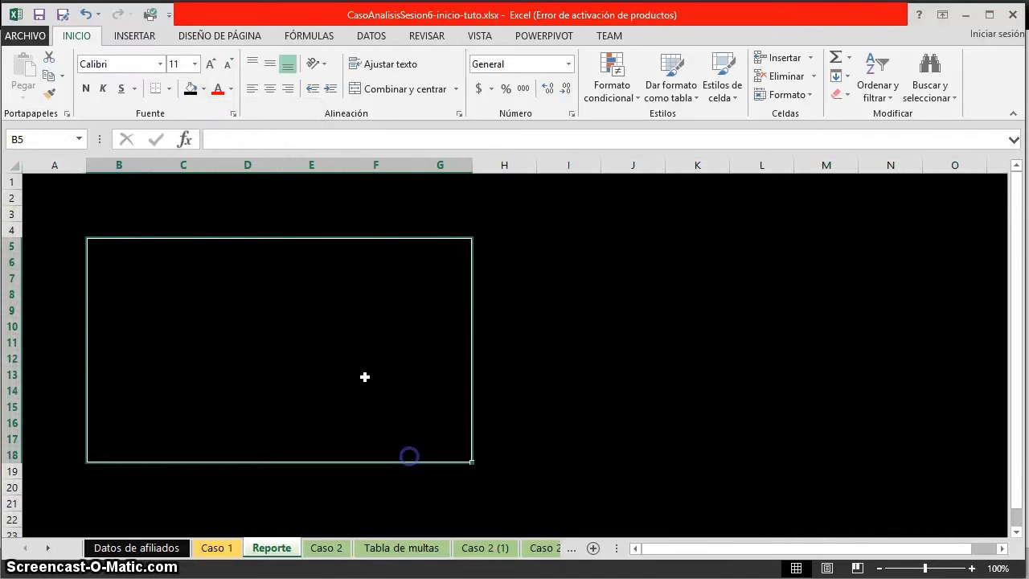
pyautogui.click(205, 89)
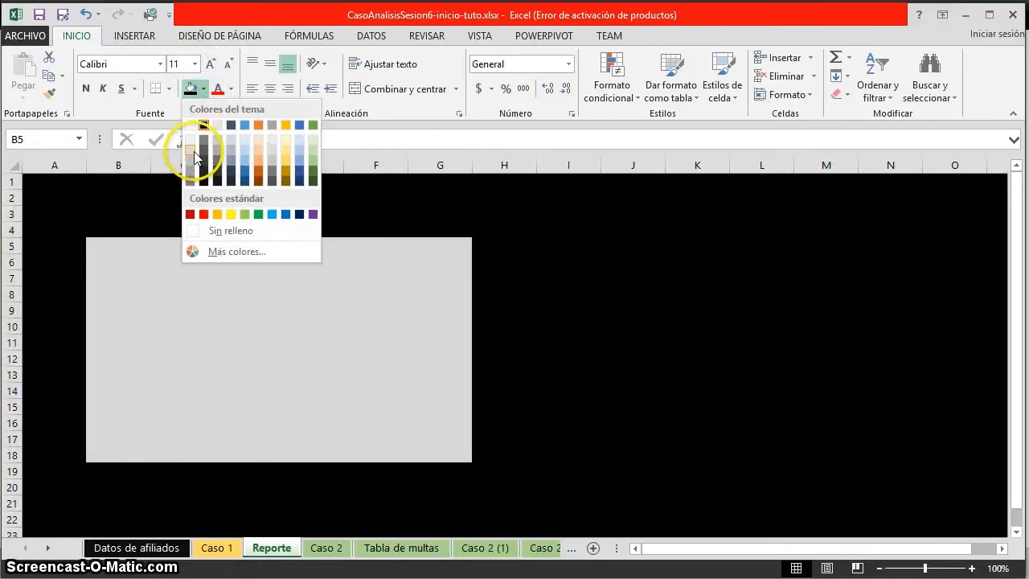
pyautogui.click(194, 151)
pyautogui.click(205, 277)
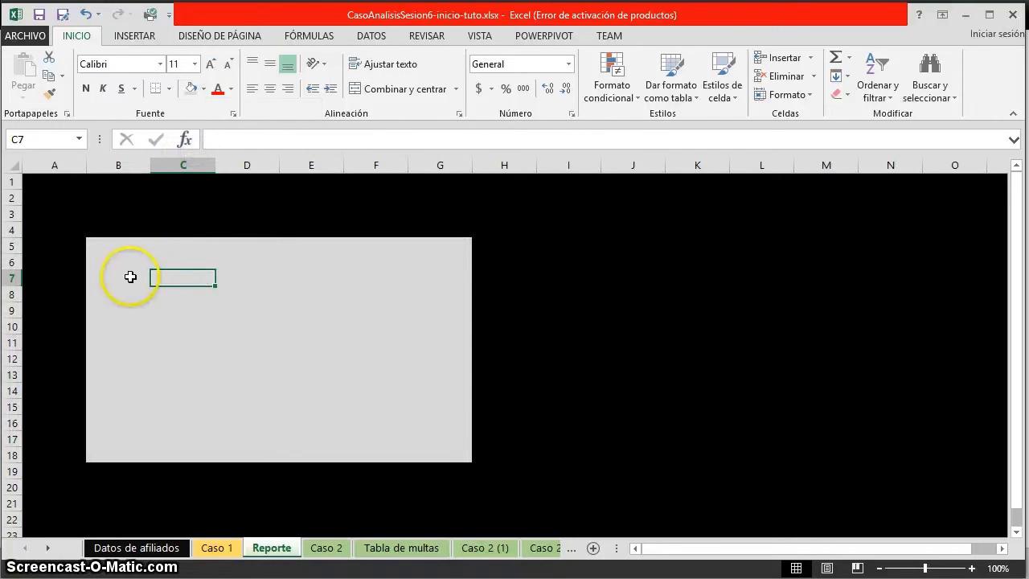
# - Put the Cédula label in C6, narrow column D, and fill E6 white
pyautogui.press('Up')
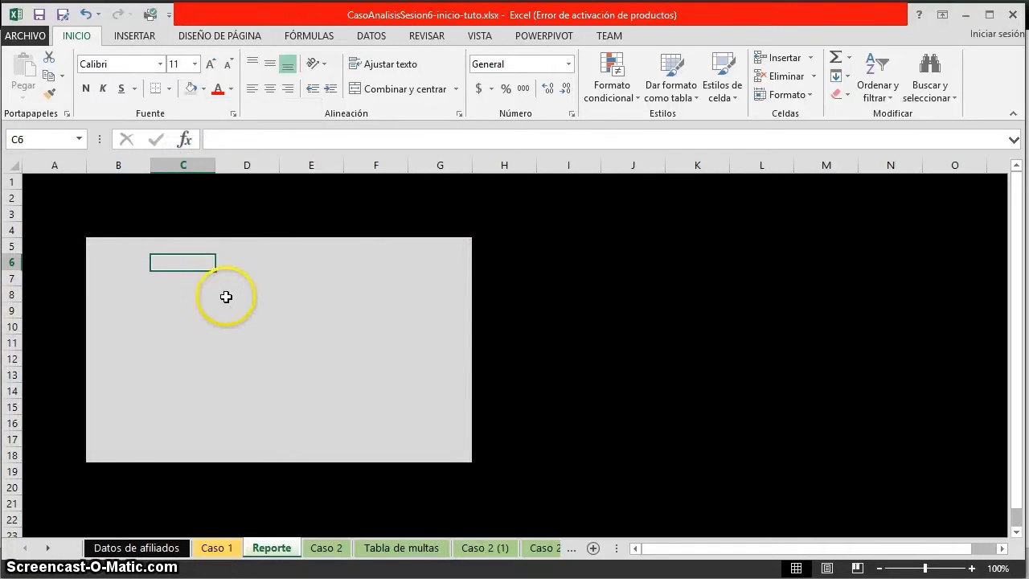
pyautogui.write('Cédula')
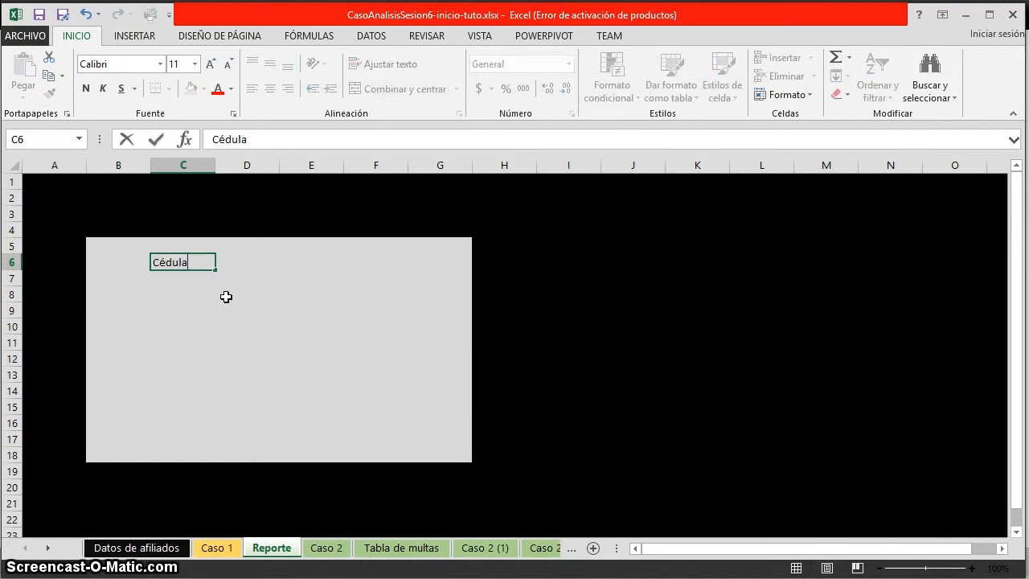
pyautogui.press('Tab')
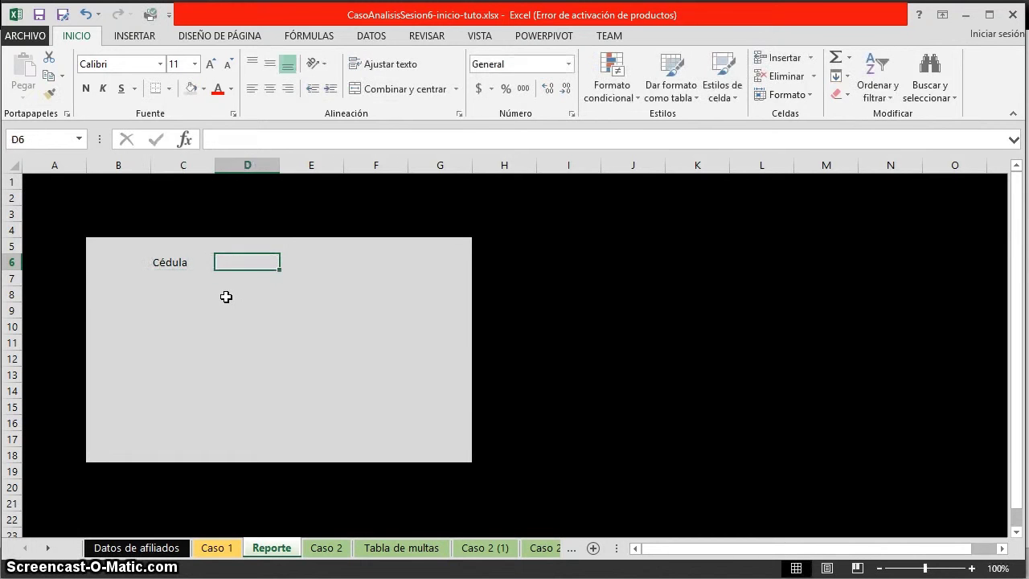
pyautogui.press('Tab')
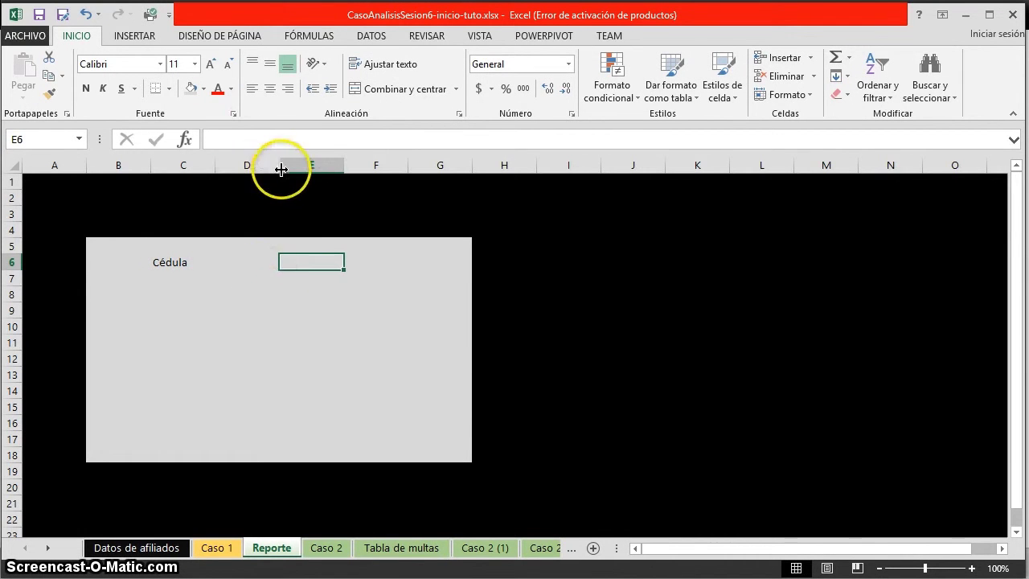
pyautogui.moveTo(279, 165); pyautogui.dragTo(230, 165)
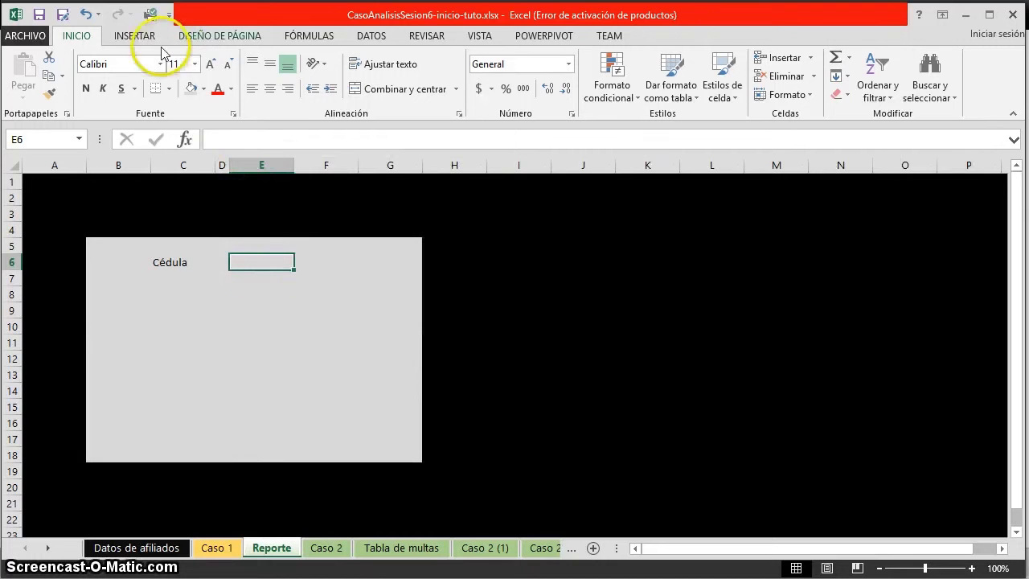
pyautogui.click(206, 90)
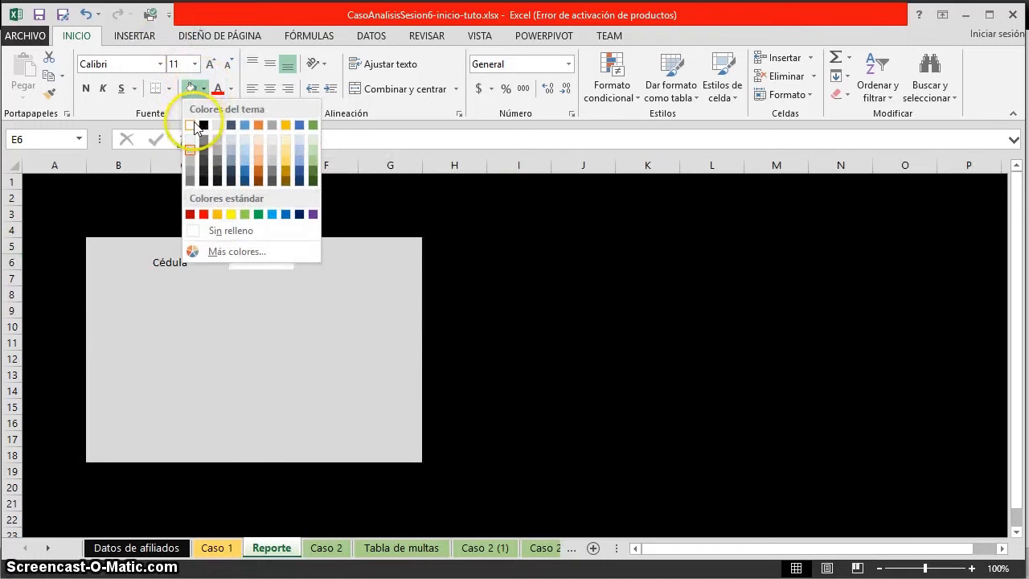
pyautogui.click(201, 58)
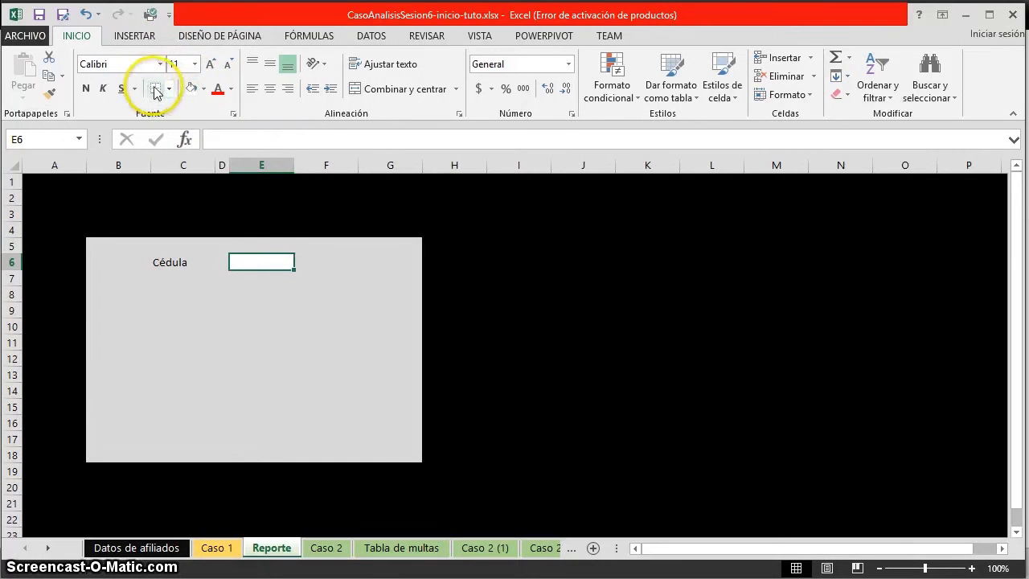
pyautogui.click(186, 322)
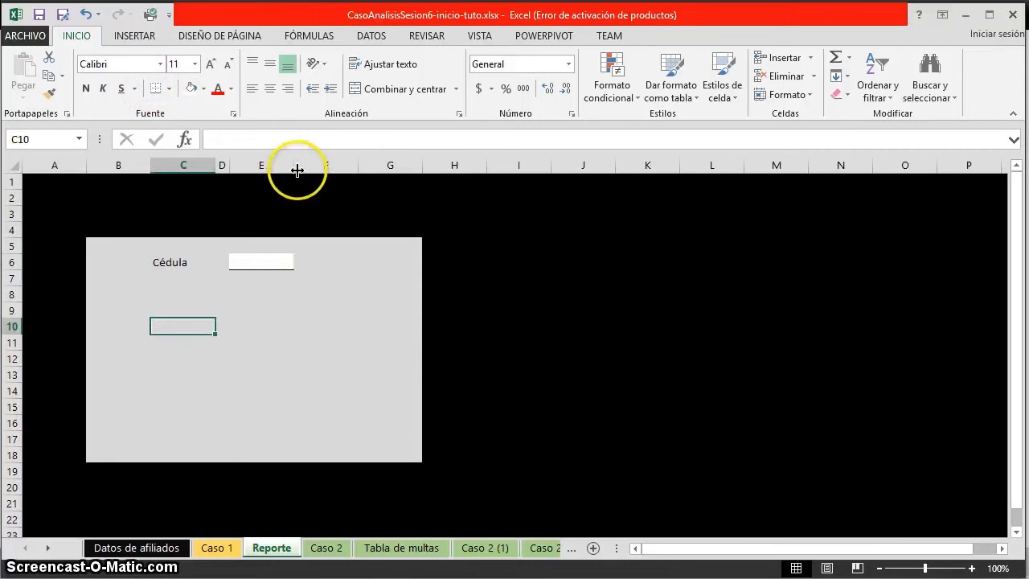
# - Widen column E, narrow columns F and B, and delete column G
pyautogui.moveTo(296, 171); pyautogui.dragTo(355, 170)
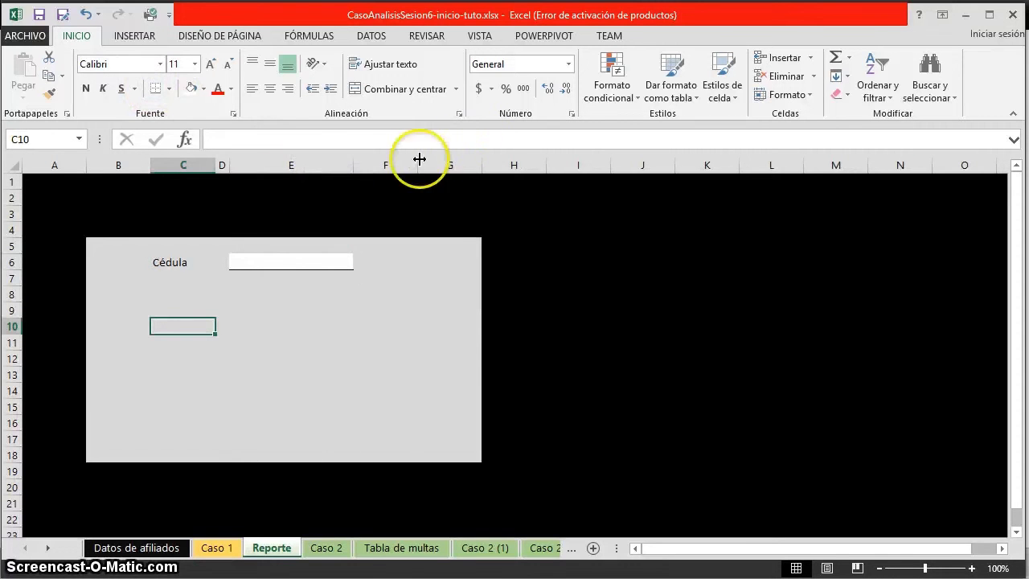
pyautogui.moveTo(420, 159); pyautogui.dragTo(380, 165)
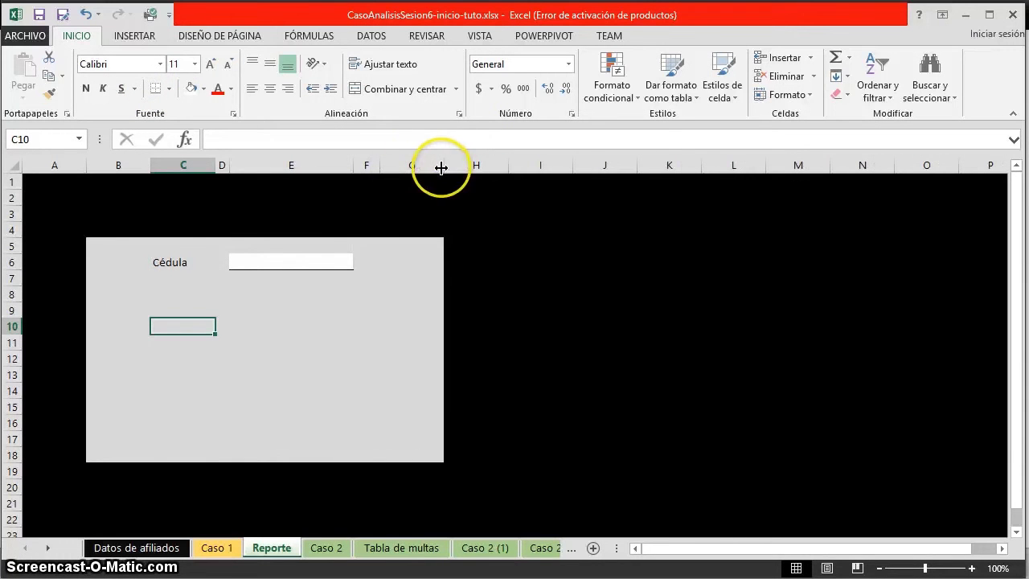
pyautogui.click(429, 165)
pyautogui.rightClick(430, 165)
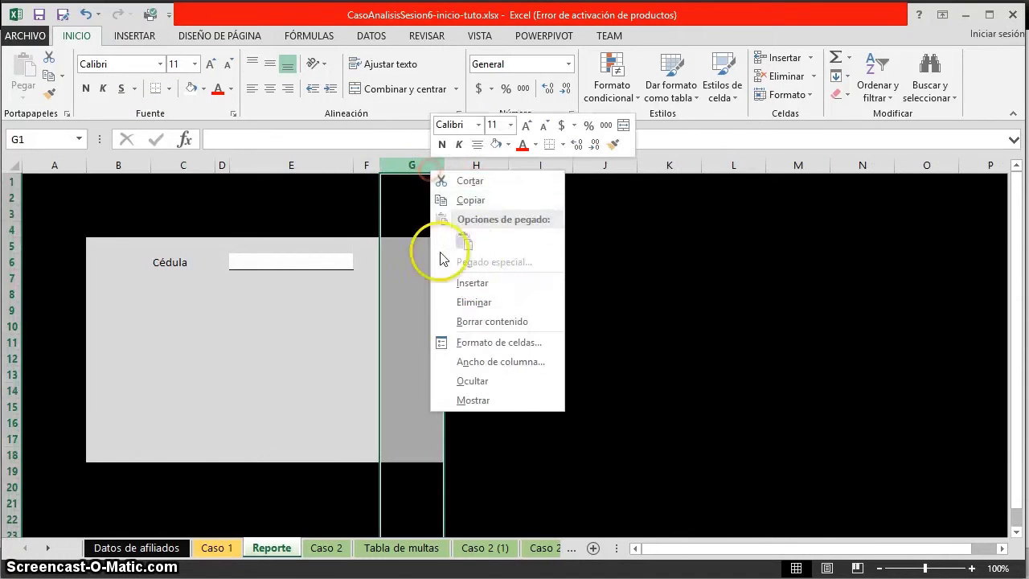
pyautogui.click(479, 303)
pyautogui.moveTo(151, 167); pyautogui.dragTo(107, 169)
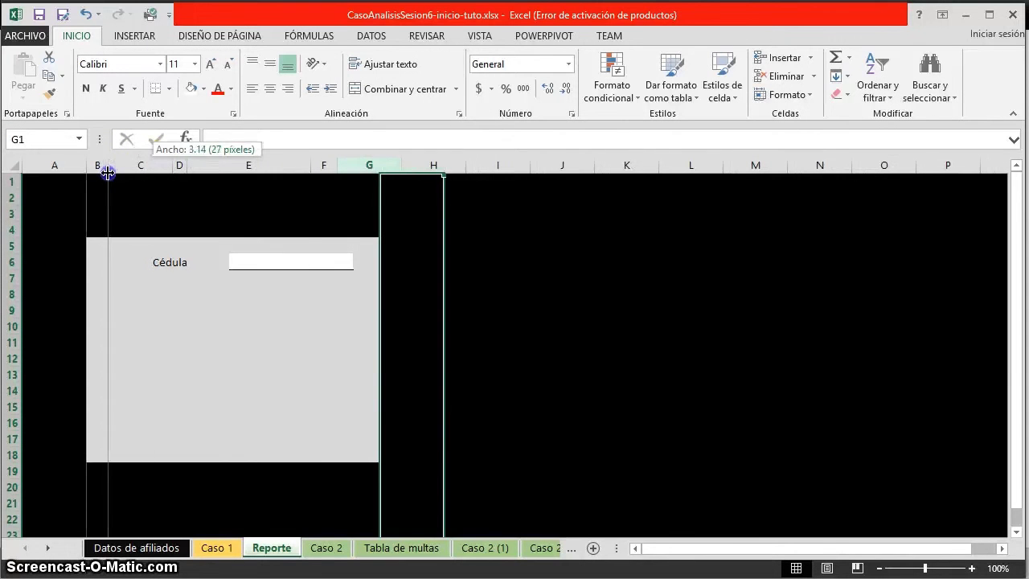
pyautogui.click(230, 259)
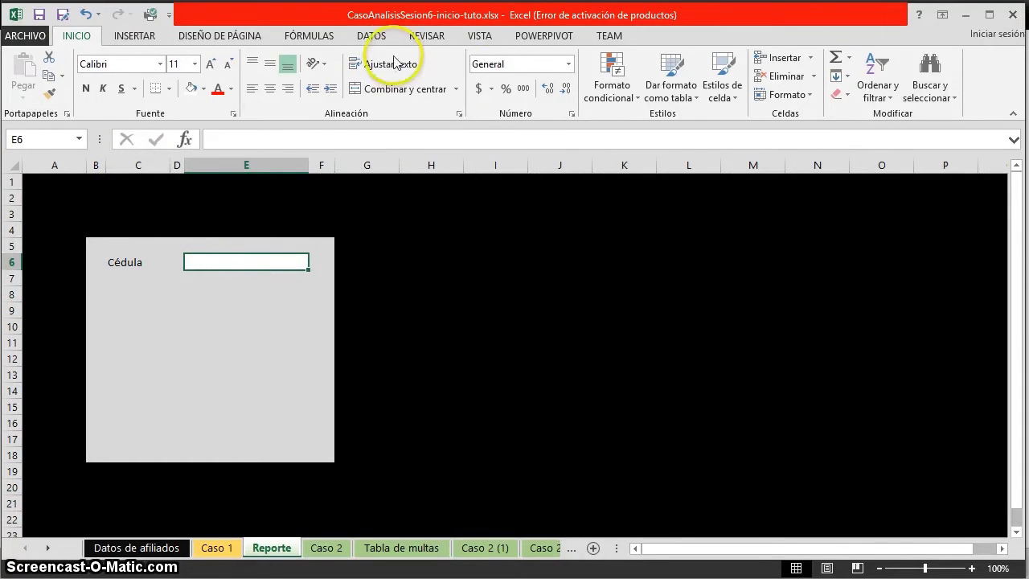
# - Give E6 a list validation sourced from cedula_afiliados, then choose cédula 10004 from it
pyautogui.click(374, 36)
pyautogui.click(596, 95)
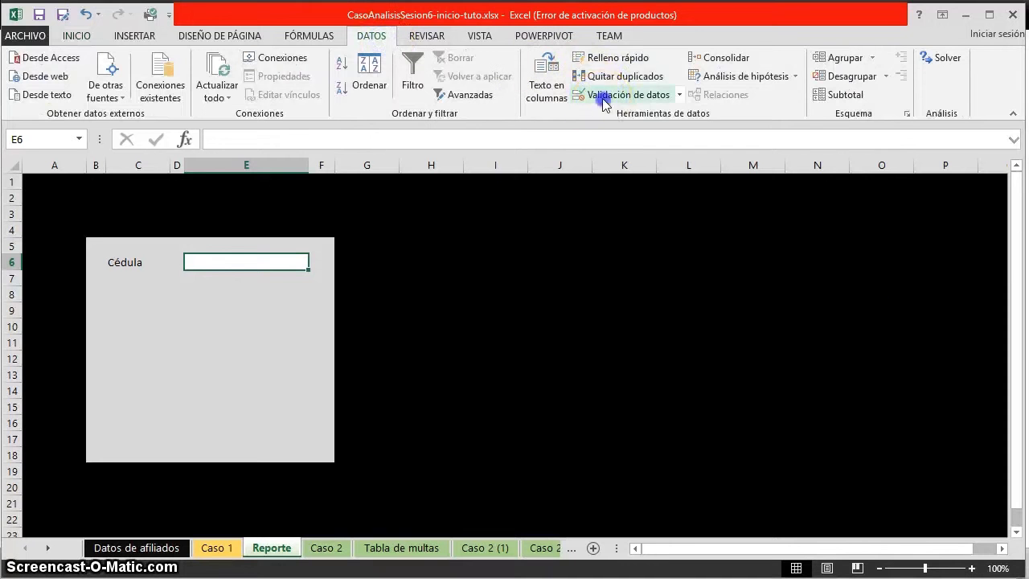
pyautogui.click(616, 76)
pyautogui.click(664, 130)
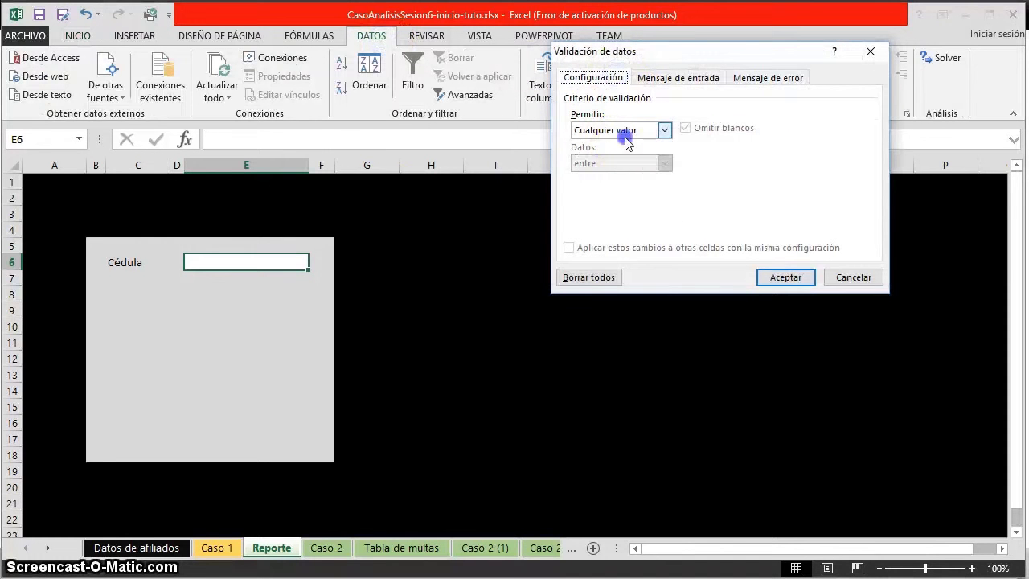
pyautogui.click(613, 178)
pyautogui.click(618, 196)
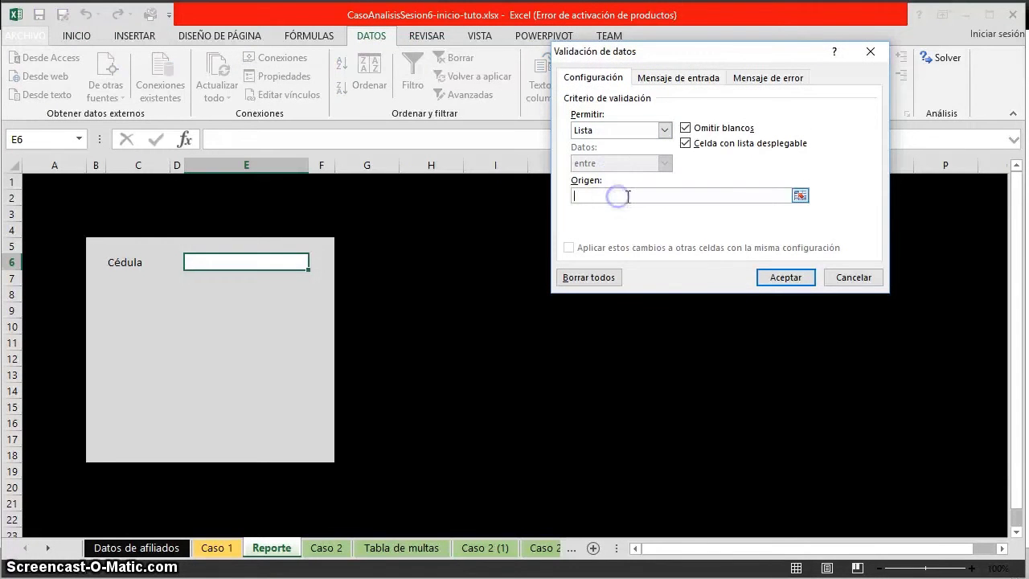
pyautogui.press('F3')
pyautogui.press('Down')
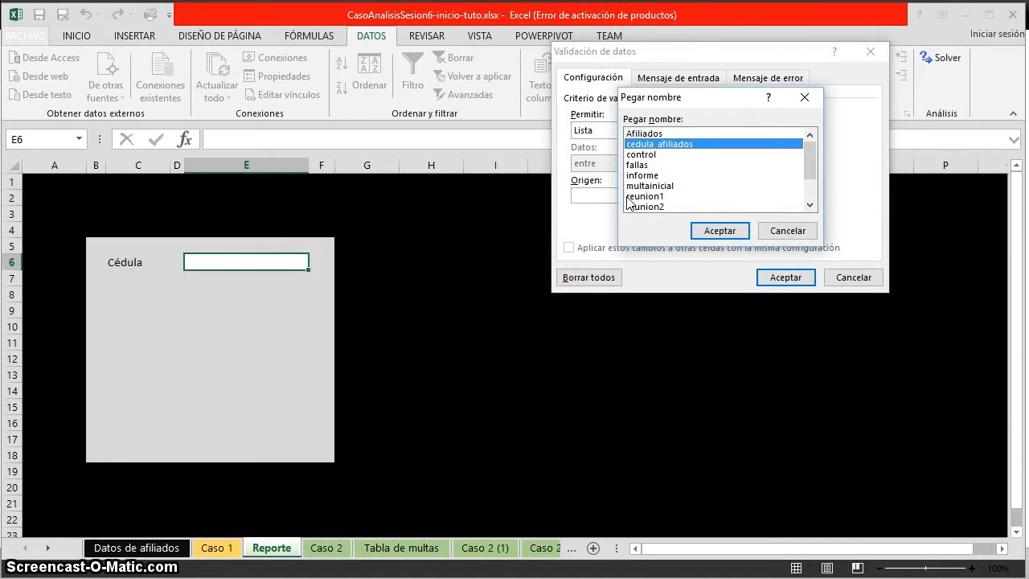
pyautogui.press('Return')
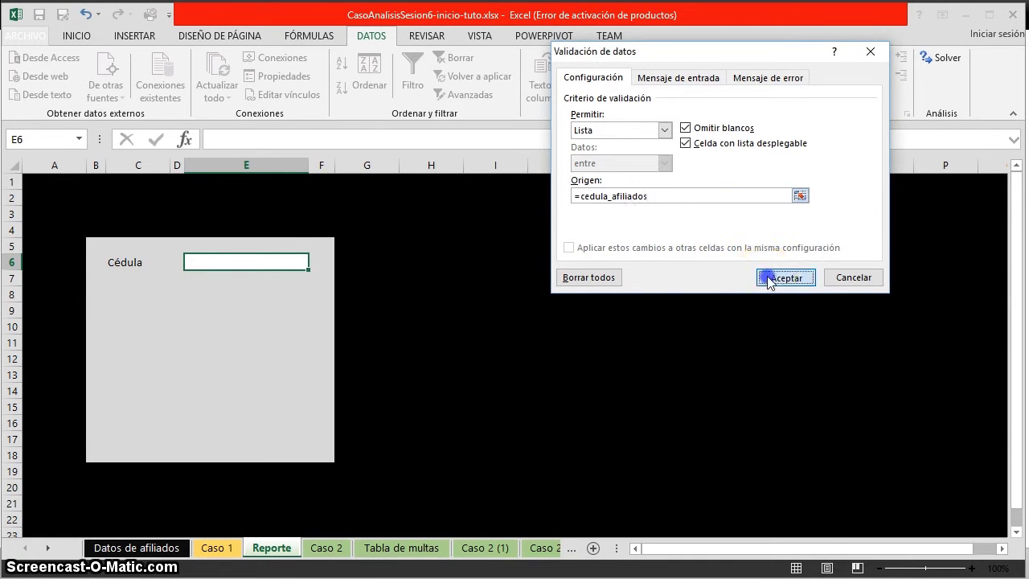
pyautogui.click(768, 277)
pyautogui.click(315, 262)
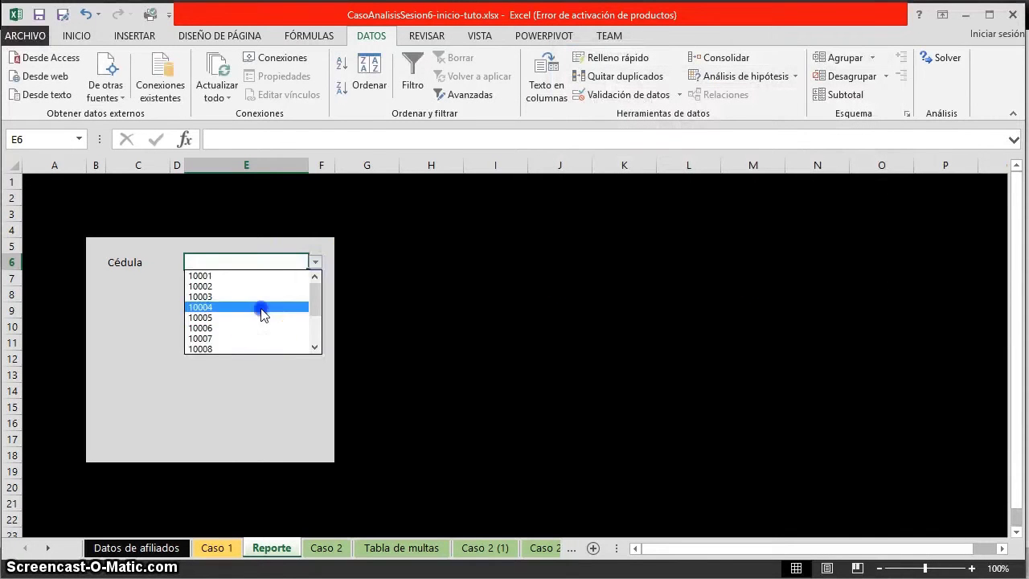
pyautogui.click(260, 308)
# - Label cell C8 'Nombre' after glancing at the Caso 1 and Datos de afiliados sheets
pyautogui.click(127, 292)
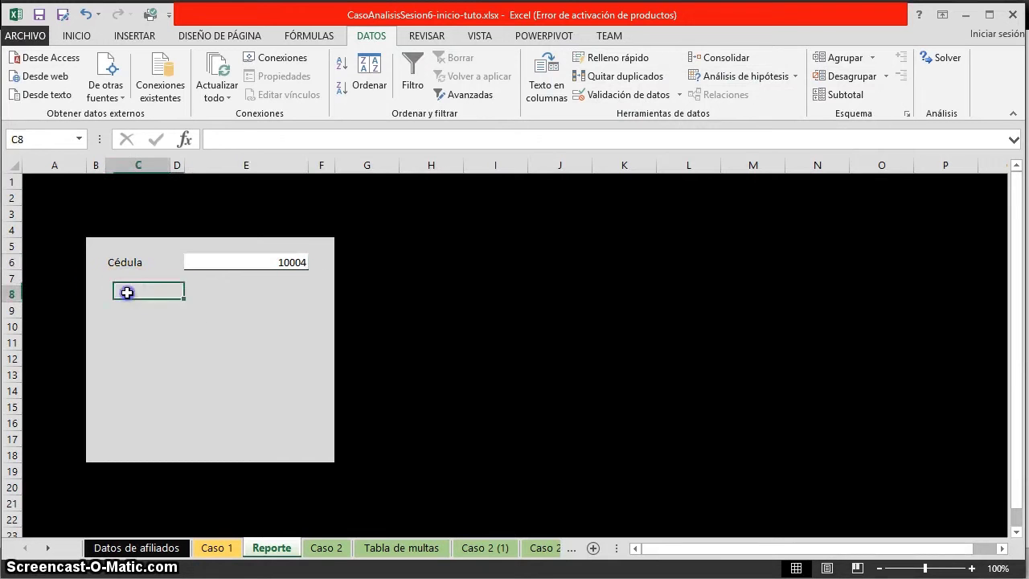
pyautogui.write('Nombre')
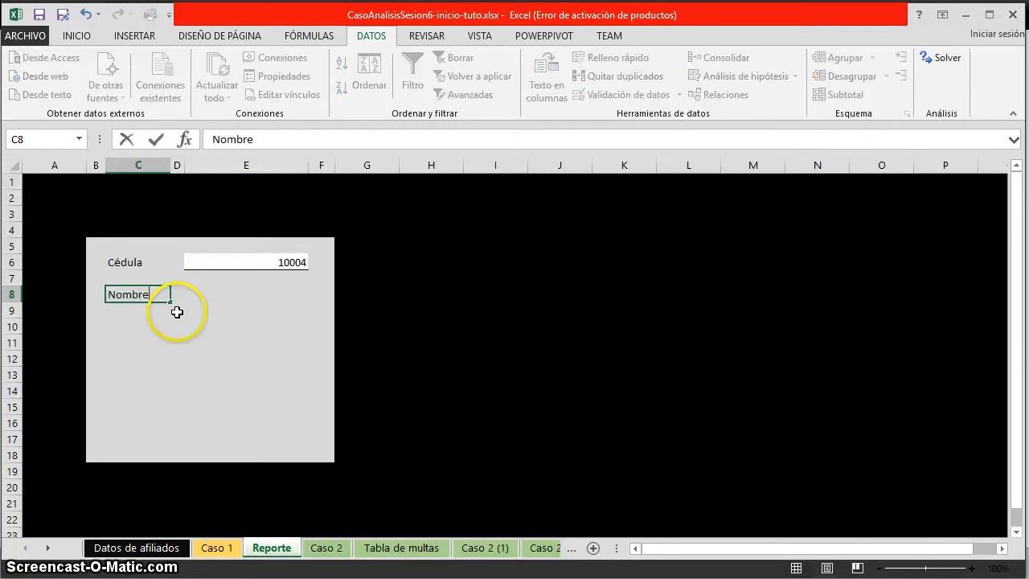
pyautogui.press('Tab')
pyautogui.hotkey('ctrl', 'pageup')
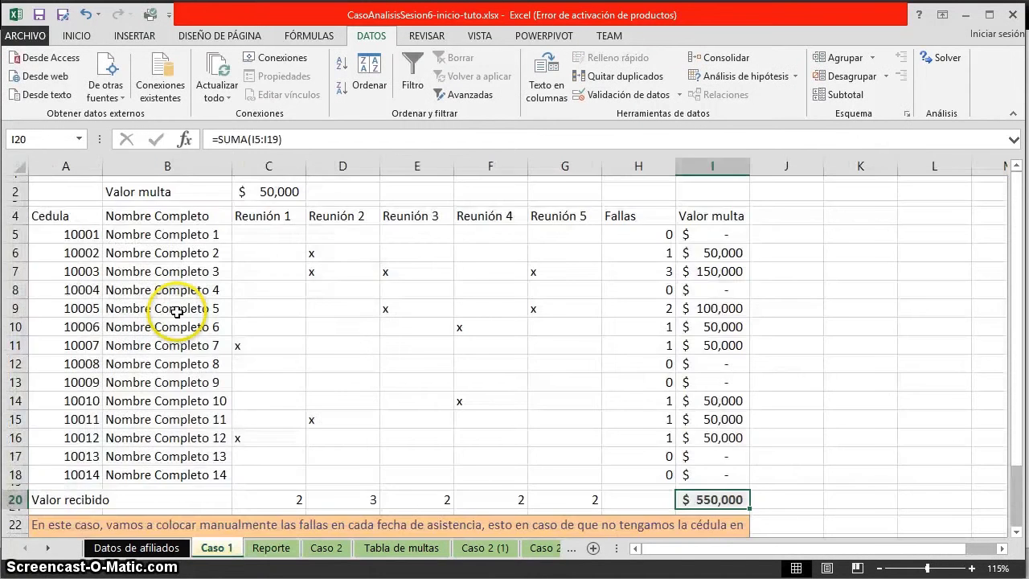
pyautogui.hotkey('ctrl', 'pageup')
pyautogui.hotkey('ctrl', 'pagedown')
pyautogui.hotkey('ctrl', 'pagedown')
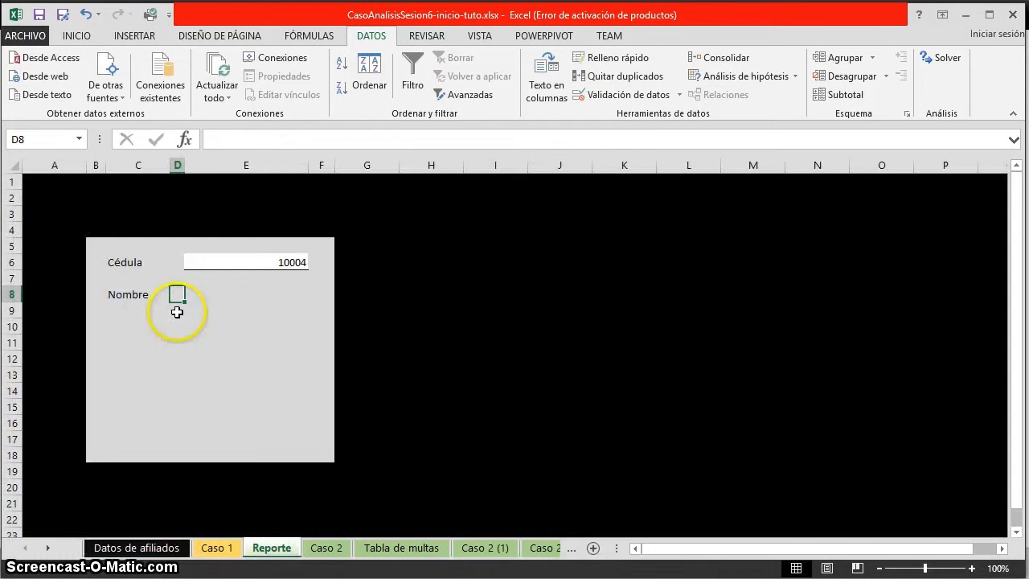
# - Enter =BUSCARV(E6;informe;2;0) in E8 to look up the affiliate's name
pyautogui.press('Right')
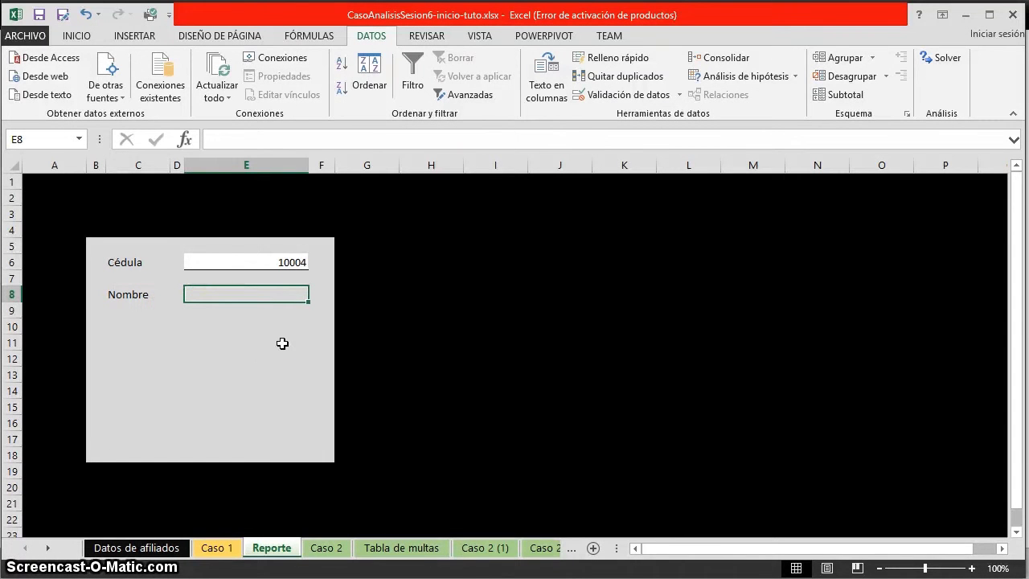
pyautogui.write('=buscar')
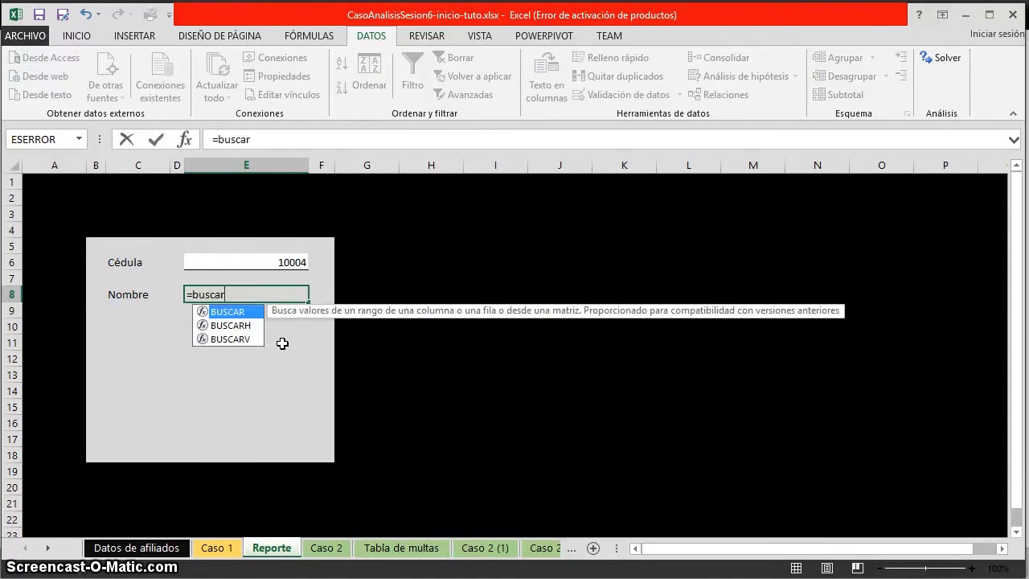
pyautogui.write('v(')
pyautogui.press('Up')
pyautogui.press('Up')
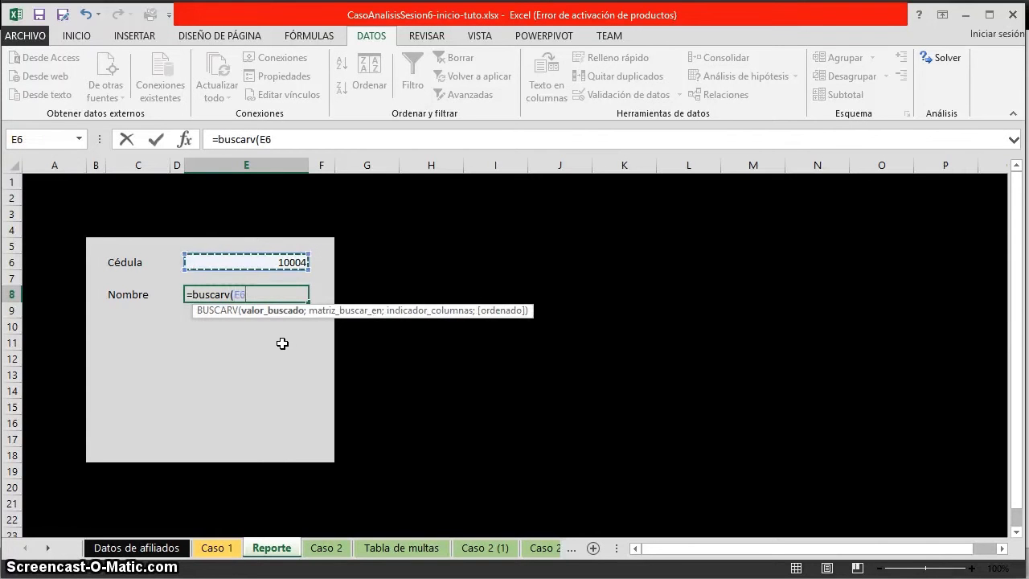
pyautogui.write(';')
pyautogui.press('F3')
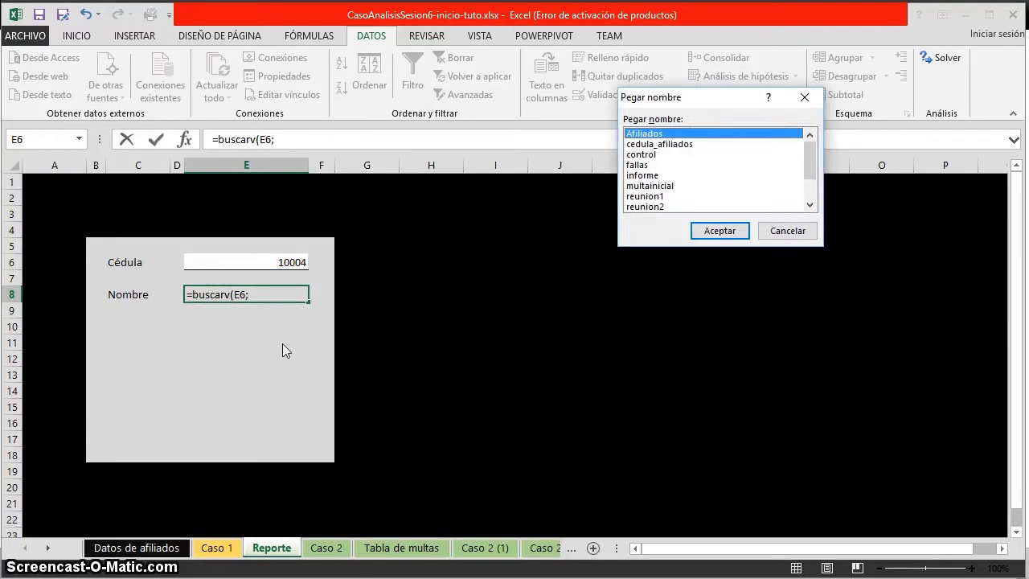
pyautogui.press('Down')
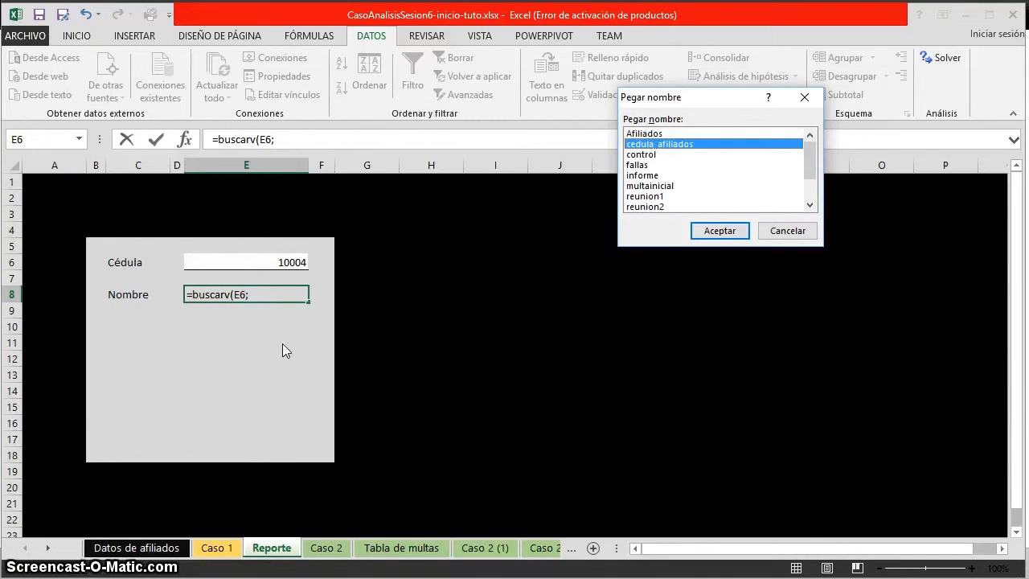
pyautogui.press('Down')
pyautogui.press('Down')
pyautogui.press('Down')
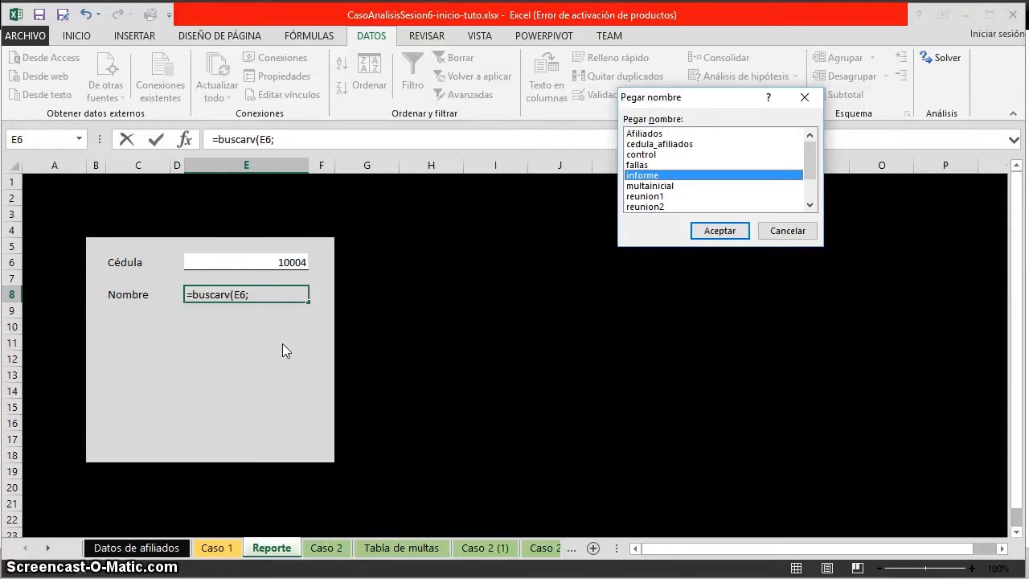
pyautogui.press('Return')
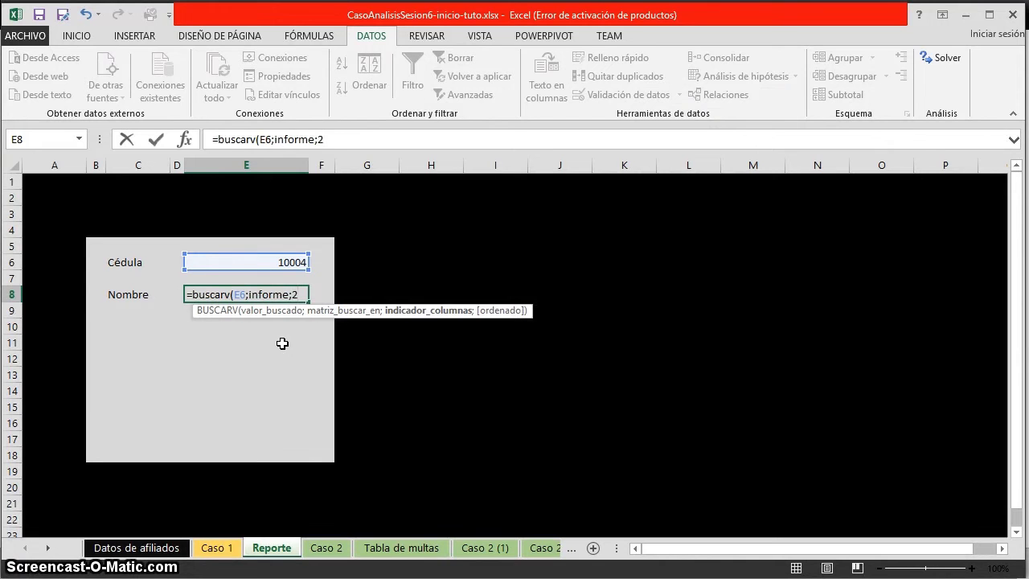
pyautogui.write(';0)')
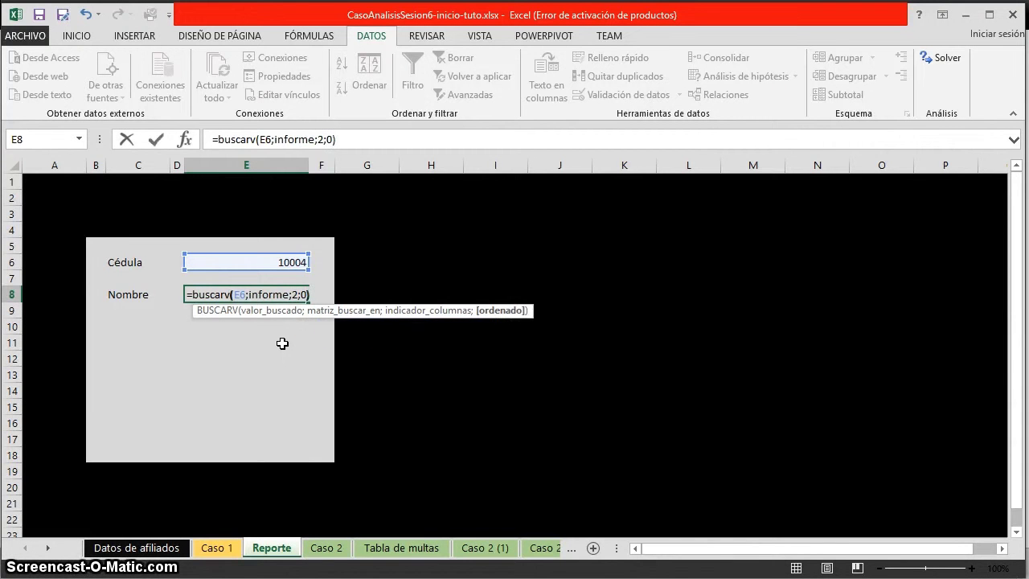
pyautogui.press('Return')
pyautogui.press('Up')
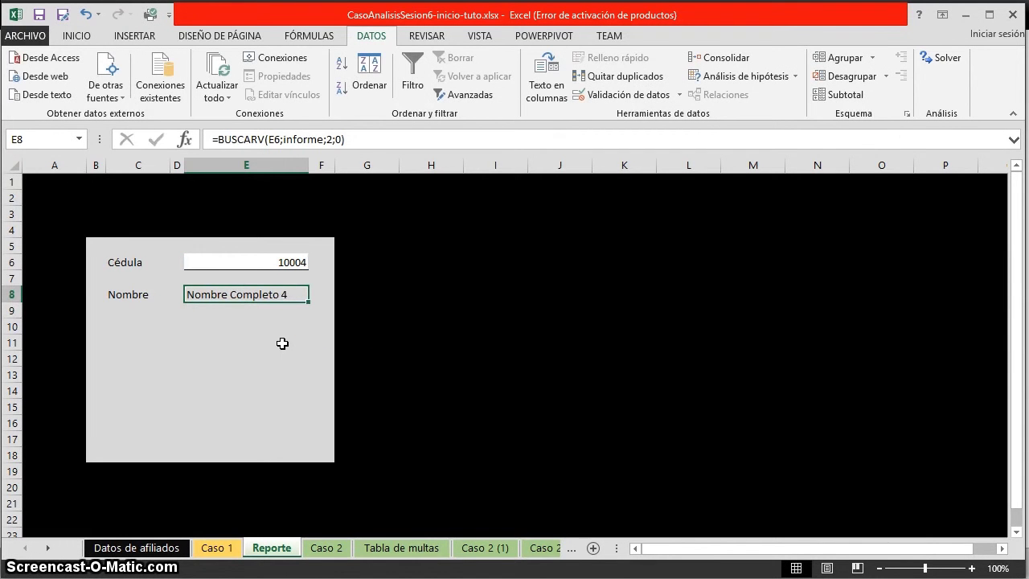
# - Pick cédula 10008 in E6 to test that E8 shows Nombre Completo 8
pyautogui.click(257, 262)
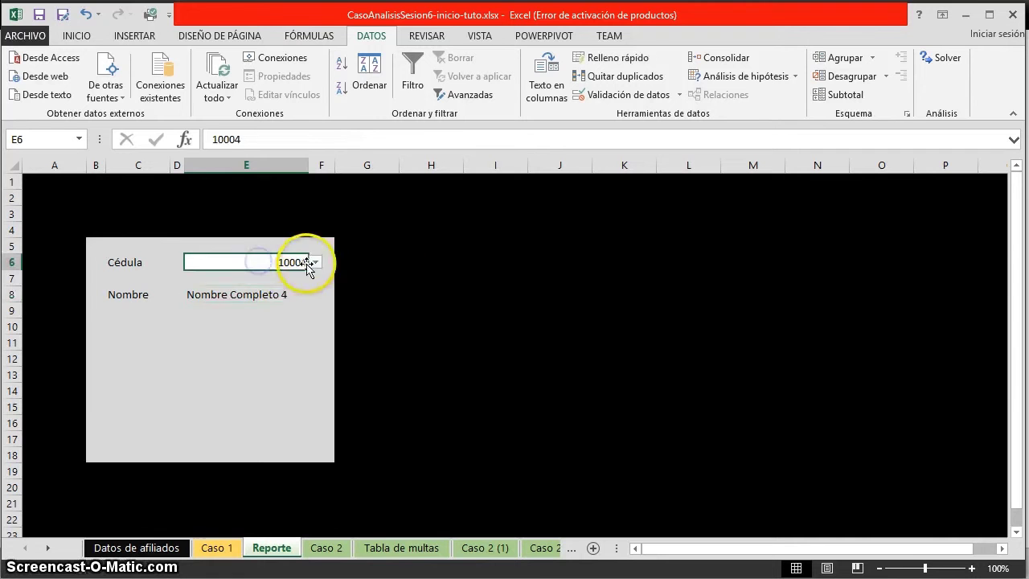
pyautogui.click(315, 262)
pyautogui.click(259, 317)
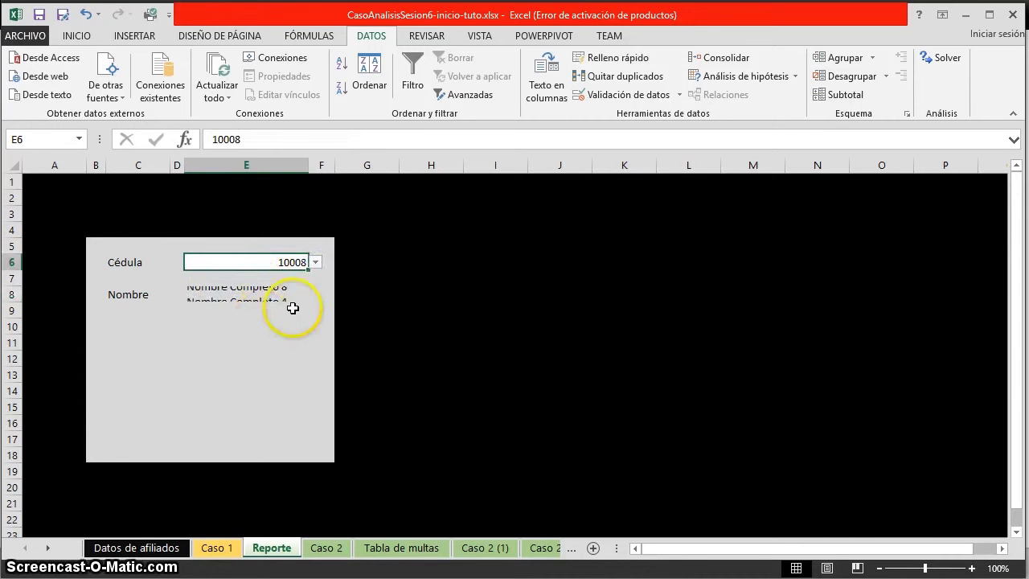
pyautogui.click(234, 295)
pyautogui.click(137, 328)
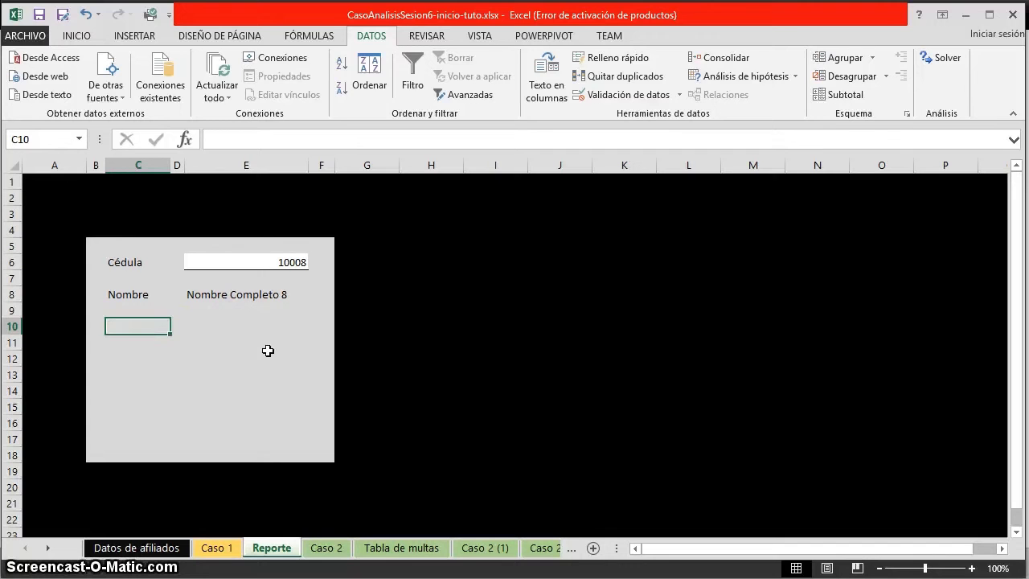
# - Add the label 'Cantidad fallas' in C10 and widen column C to fit it
pyautogui.write('Cantidad d')
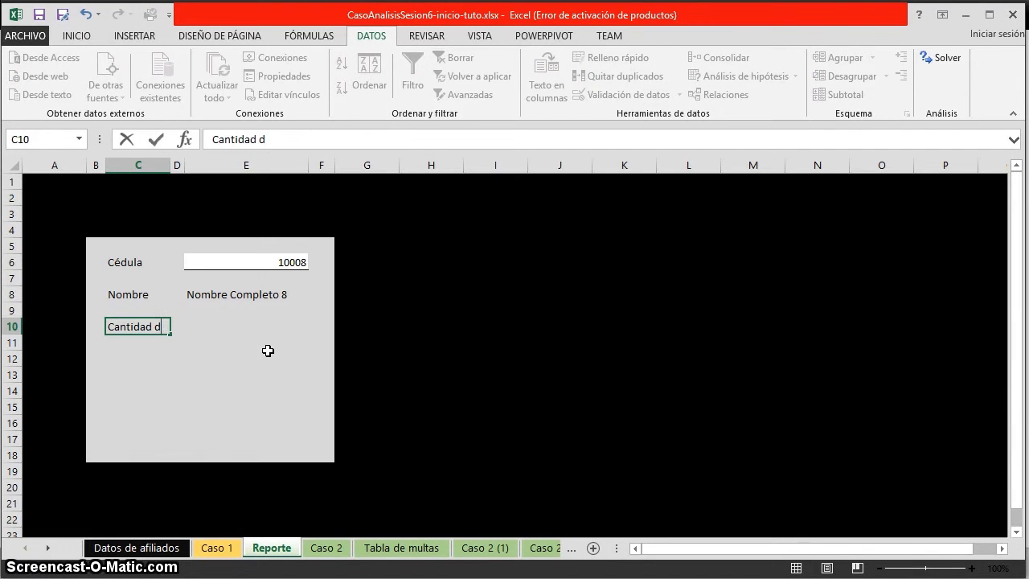
pyautogui.write('as')
pyautogui.press('Return')
pyautogui.press('Up')
pyautogui.press('Right')
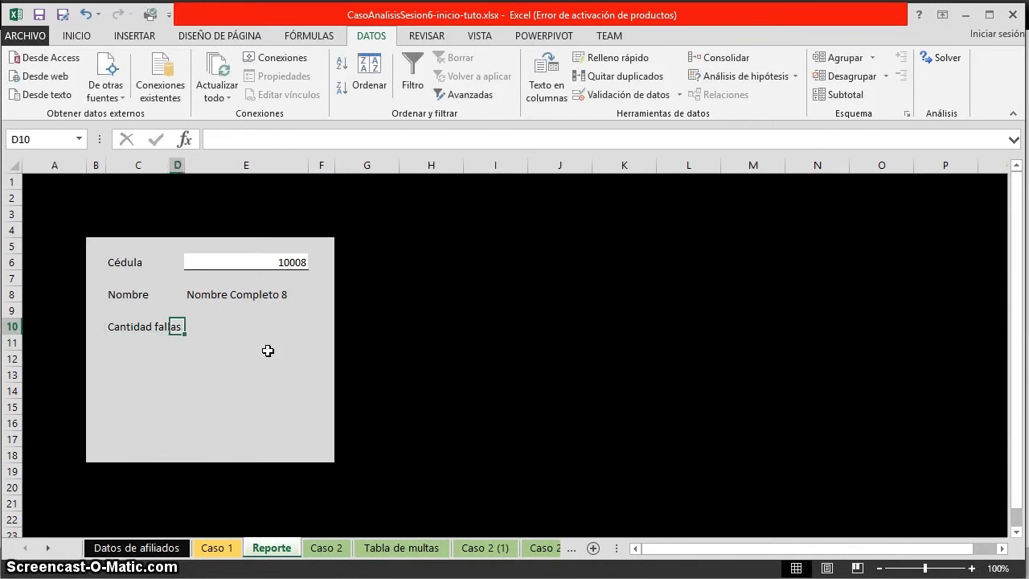
pyautogui.press('Right')
pyautogui.press('Left')
pyautogui.press('Left')
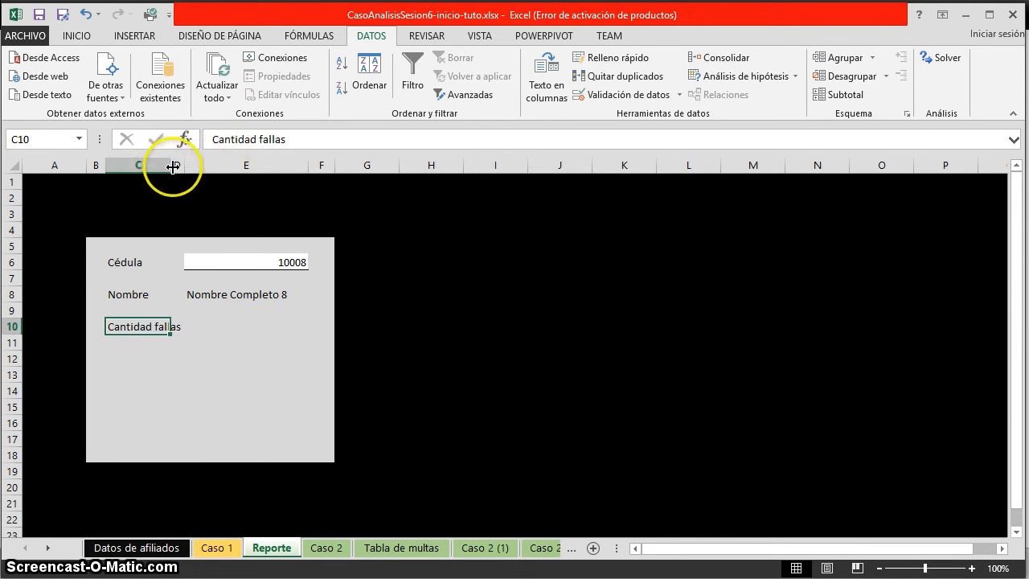
pyautogui.moveTo(171, 165); pyautogui.dragTo(194, 165)
# - Add the label 'Monto de la multa' in C12 and widen column C further
pyautogui.click(140, 362)
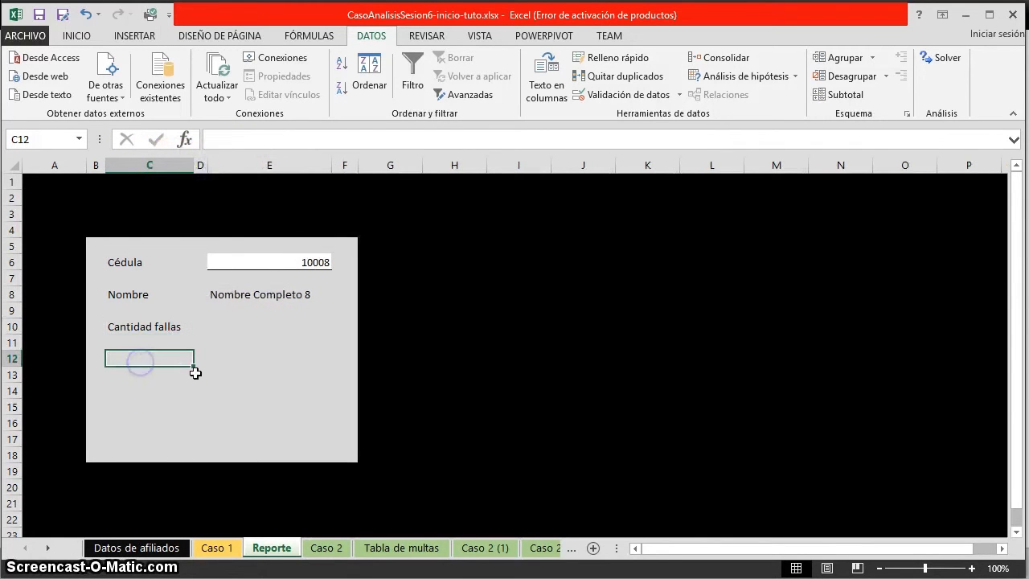
pyautogui.write('Monto de')
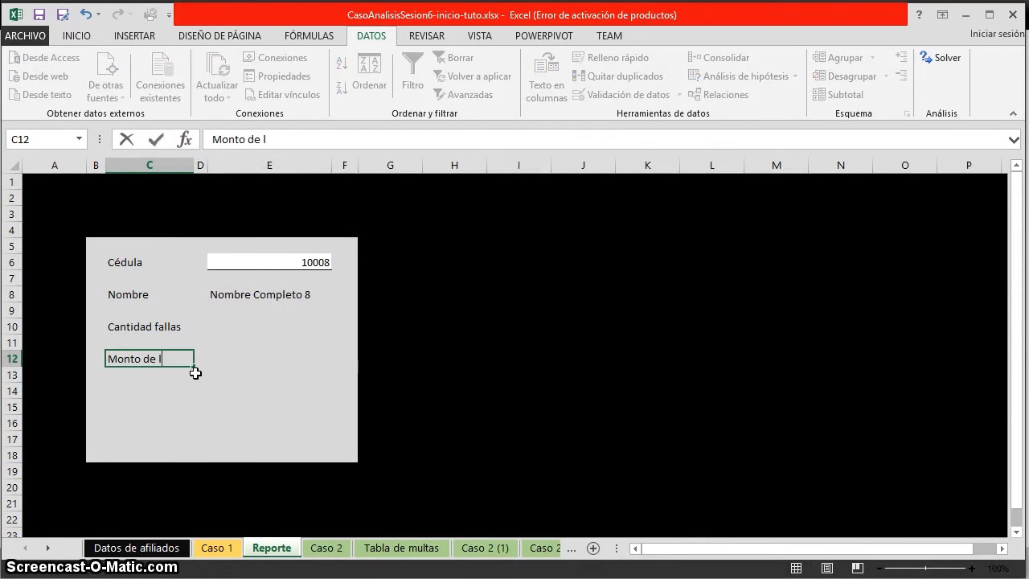
pyautogui.write('lta')
pyautogui.press('Return')
pyautogui.press('Up')
pyautogui.press('Right')
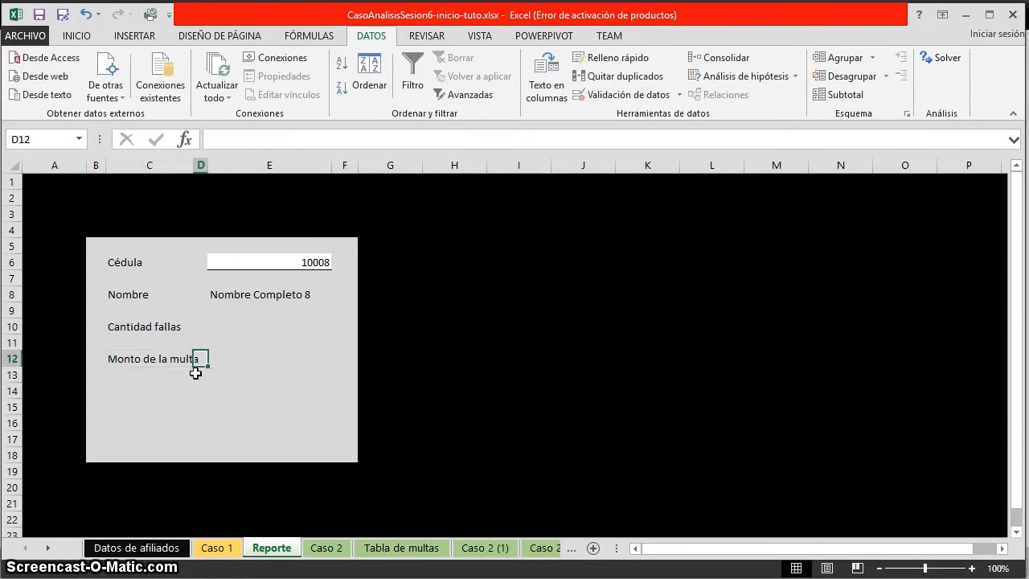
pyautogui.moveTo(193, 165); pyautogui.dragTo(202, 164)
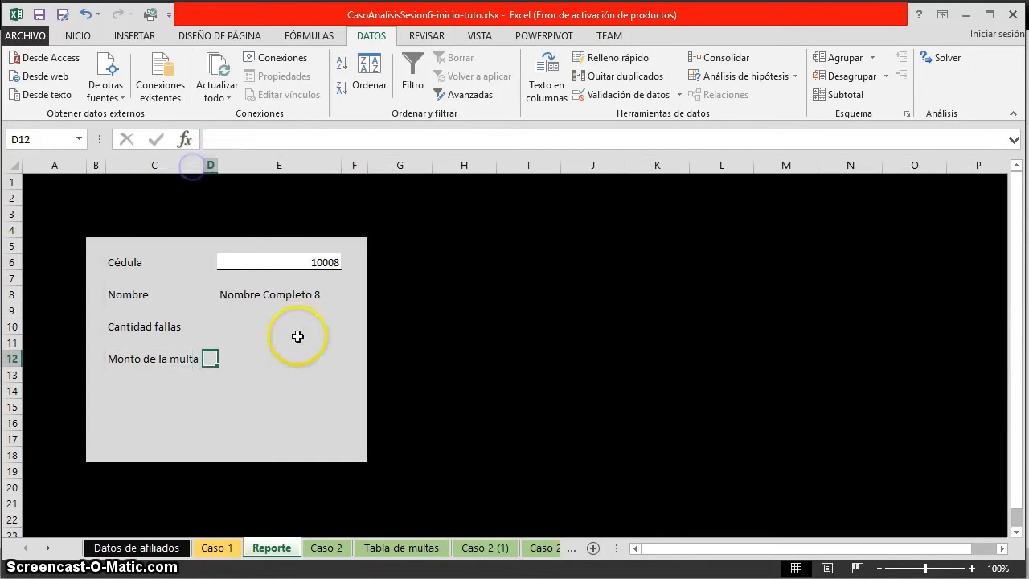
# - Copy E8's BUSCARV formula into E10 and E12
pyautogui.moveTo(284, 336); pyautogui.dragTo(283, 324)
pyautogui.click(280, 296)
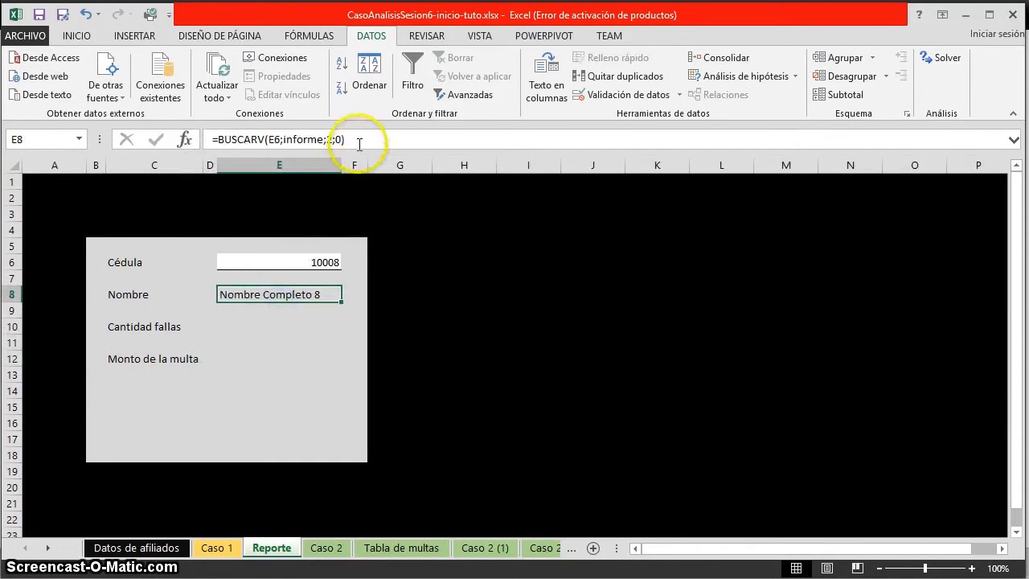
pyautogui.moveTo(361, 139); pyautogui.dragTo(212, 140)
pyautogui.hotkey('ctrl', 'c')
pyautogui.press('Escape')
pyautogui.click(255, 328)
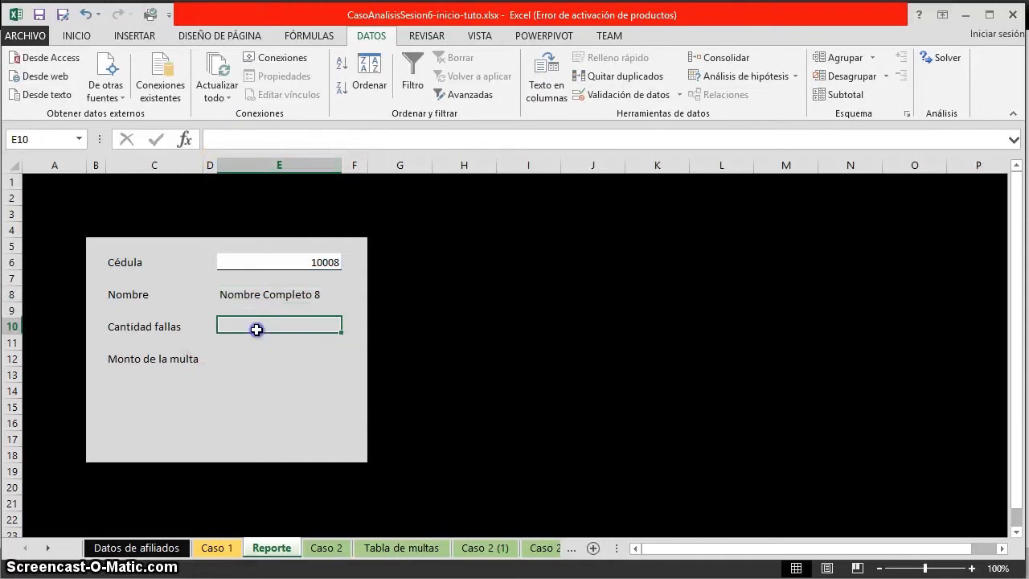
pyautogui.click(244, 141)
pyautogui.hotkey('ctrl', 'v')
pyautogui.press('Return')
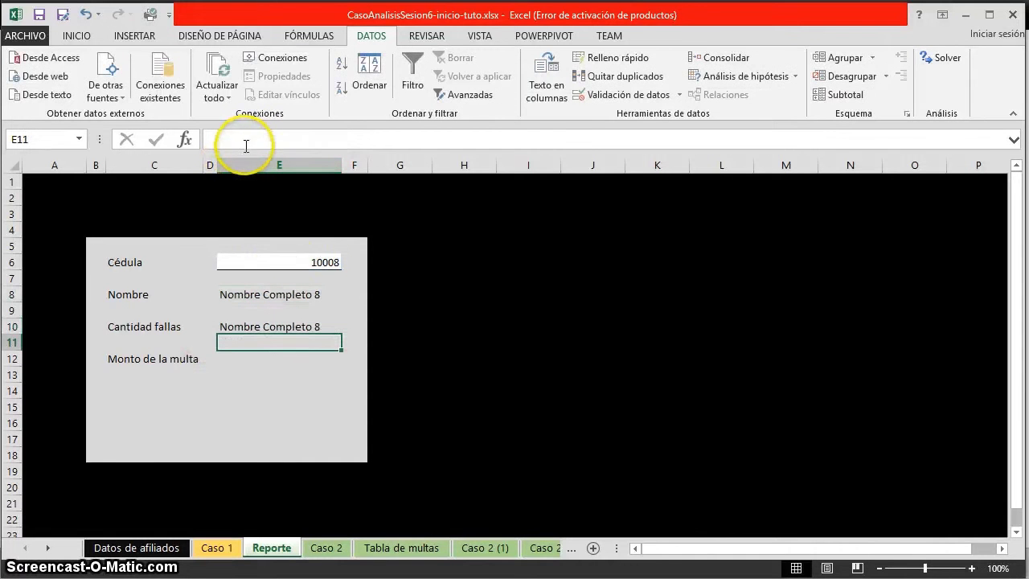
pyautogui.click(239, 358)
pyautogui.click(235, 139)
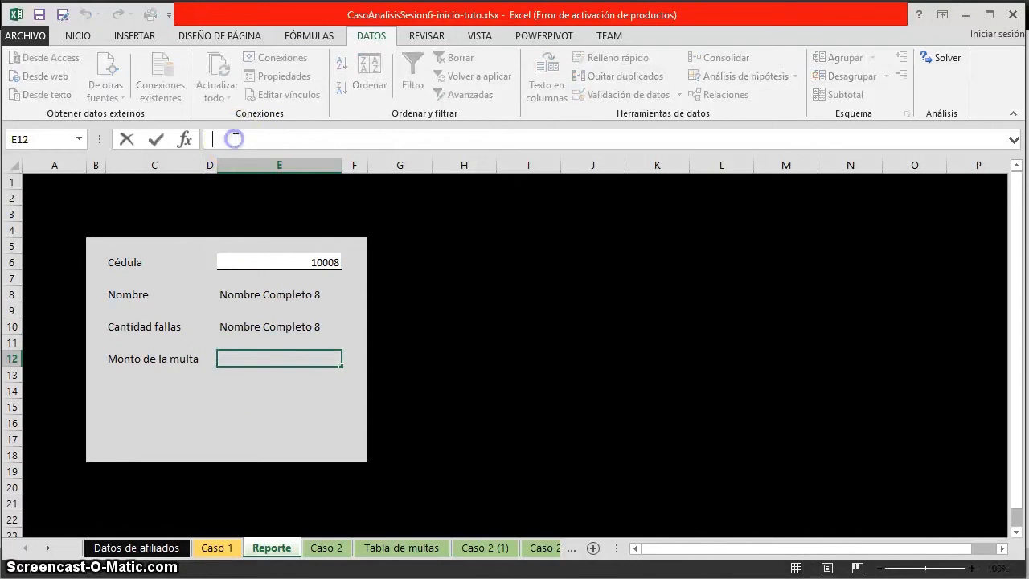
pyautogui.hotkey('ctrl', 'v')
pyautogui.press('Return')
# - Delete the blank rows 14–17 below the form, then go to the Caso 1 sheet
pyautogui.click(145, 386)
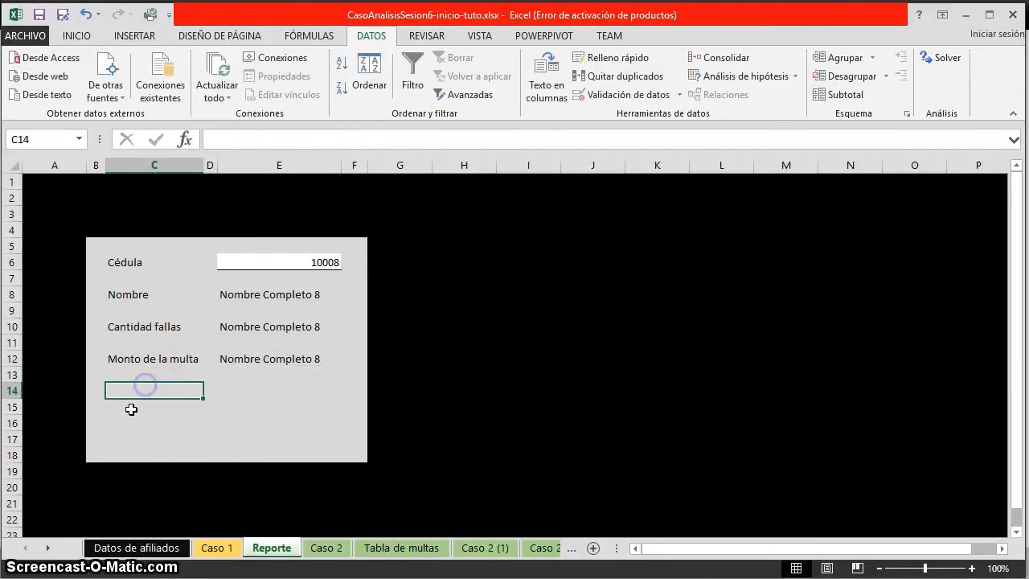
pyautogui.hotkey('shift', 'space')
pyautogui.hotkey('shift', 'Down')
pyautogui.hotkey('shift', 'Down')
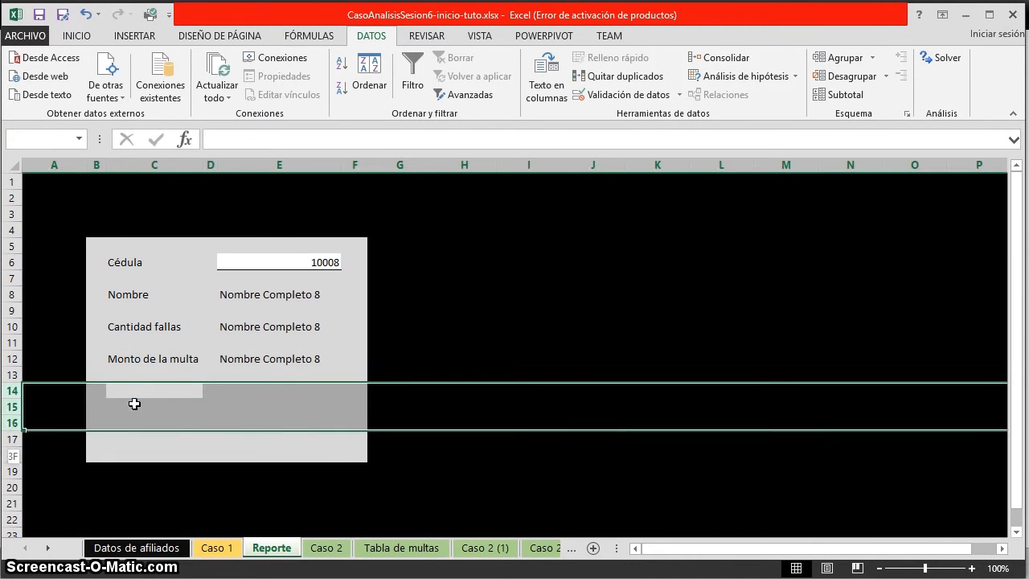
pyautogui.hotkey('shift', 'Down')
pyautogui.press('Up')
pyautogui.press('Up')
pyautogui.press('Right')
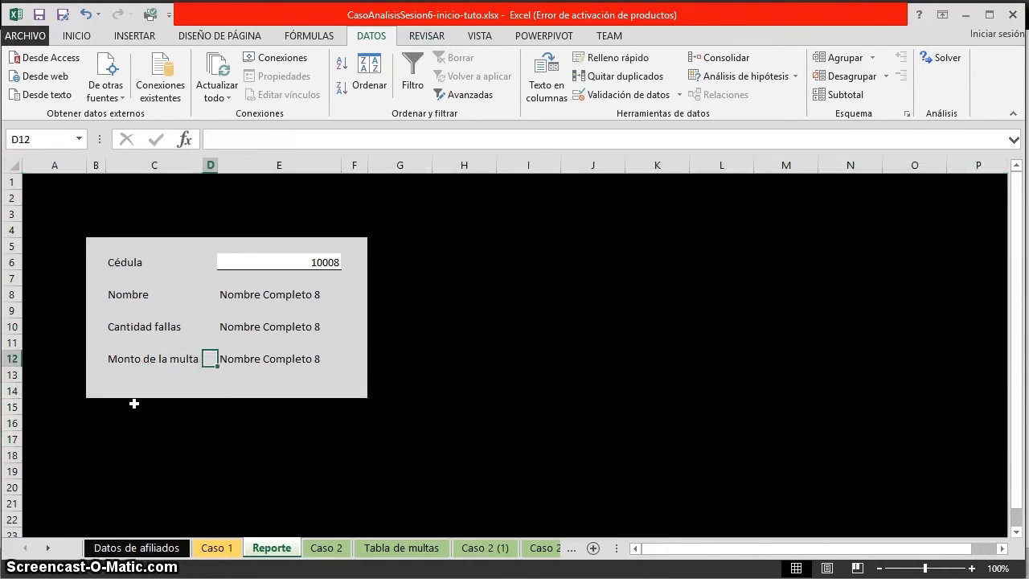
pyautogui.press('Up')
pyautogui.press('Right')
pyautogui.press('Up')
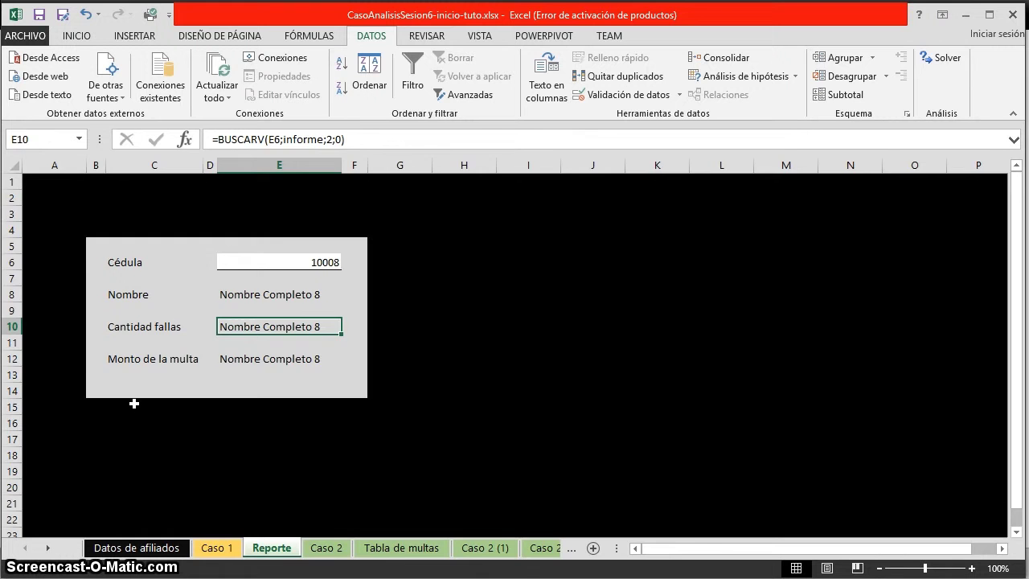
pyautogui.hotkey('ctrl', 'pageup')
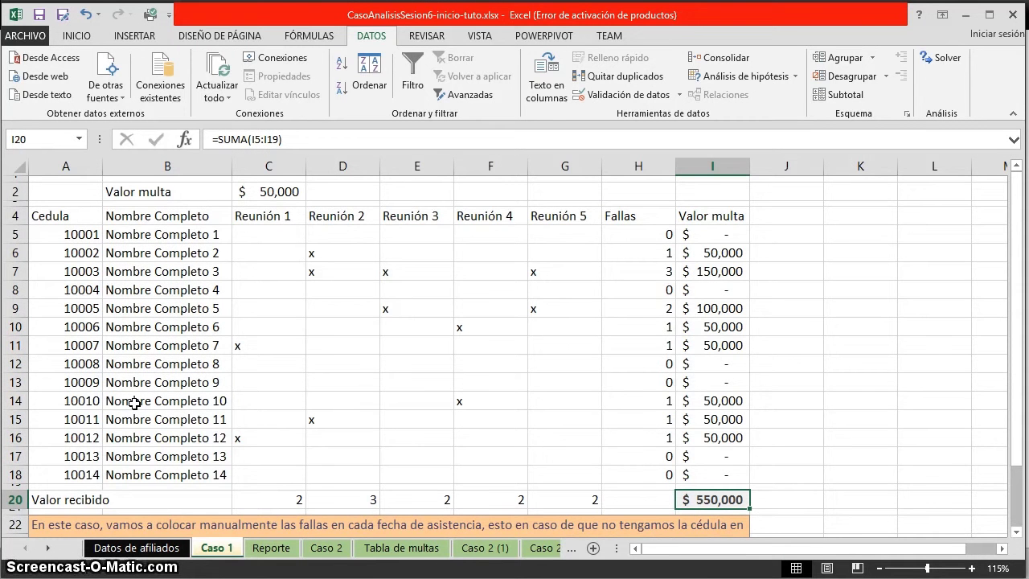
# - Change the lookups to column 8 in E10 and column 11 in E12
pyautogui.hotkey('ctrl', 'pagedown')
pyautogui.hotkey('ctrl', 'pagedown')
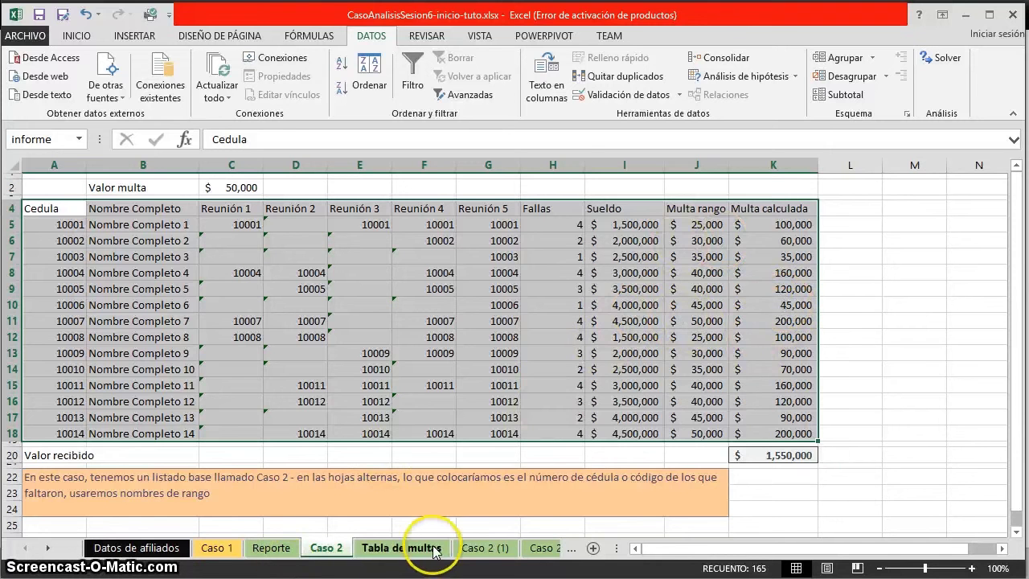
pyautogui.click(270, 550)
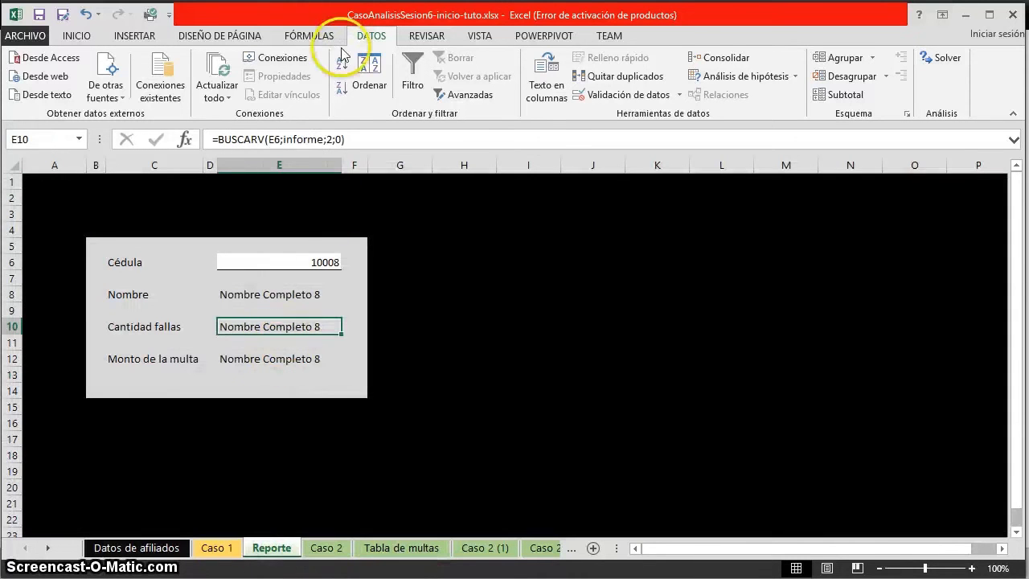
pyautogui.click(331, 139)
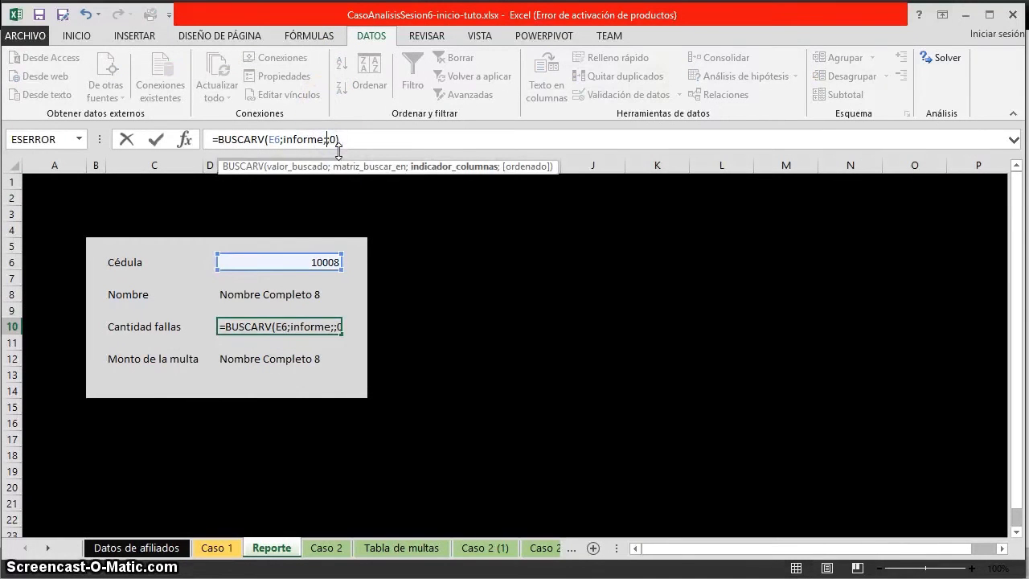
pyautogui.write('8')
pyautogui.press('Return')
pyautogui.press('Return')
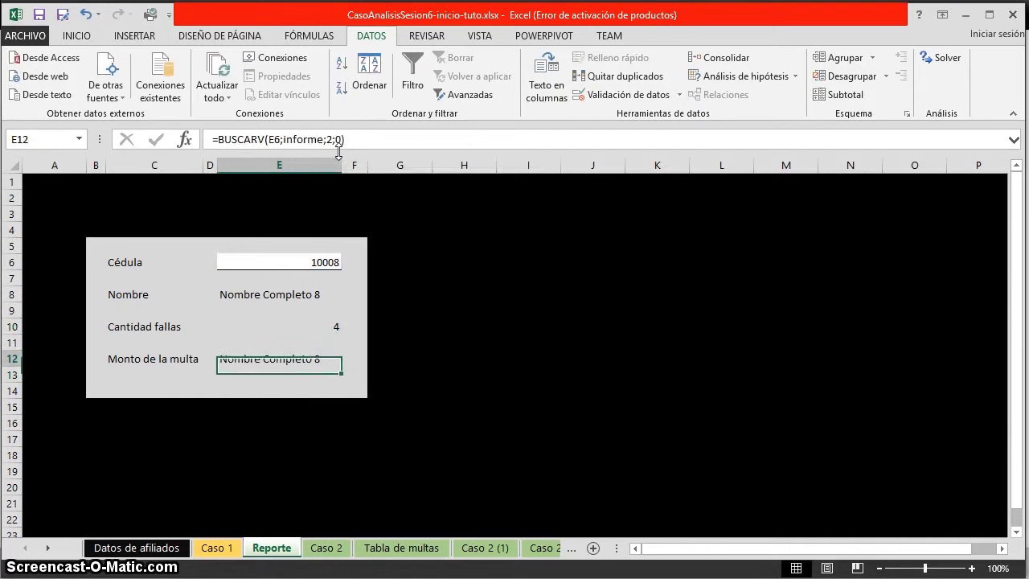
pyautogui.click(330, 141)
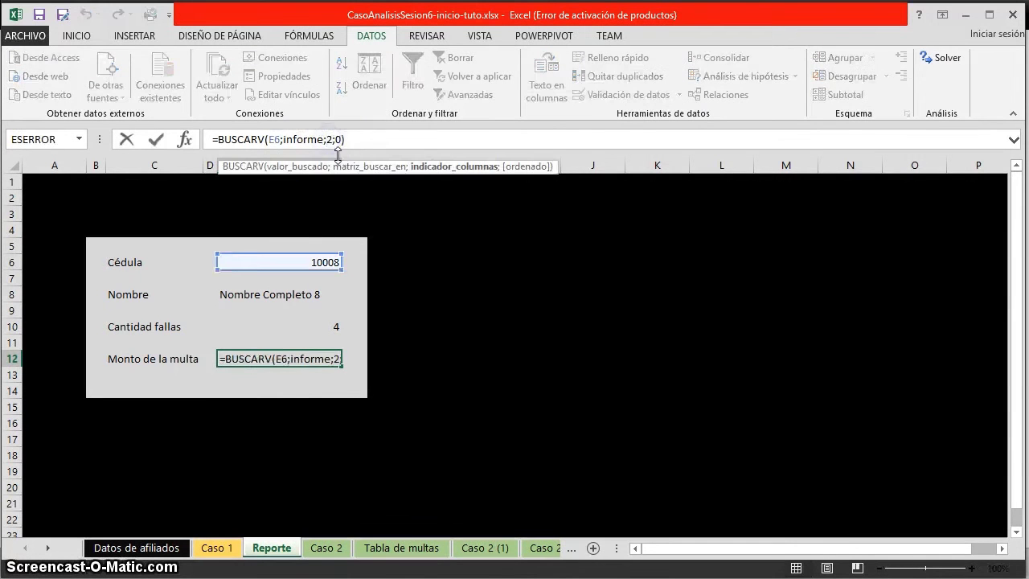
pyautogui.write('11')
pyautogui.press('Return')
pyautogui.press('Up')
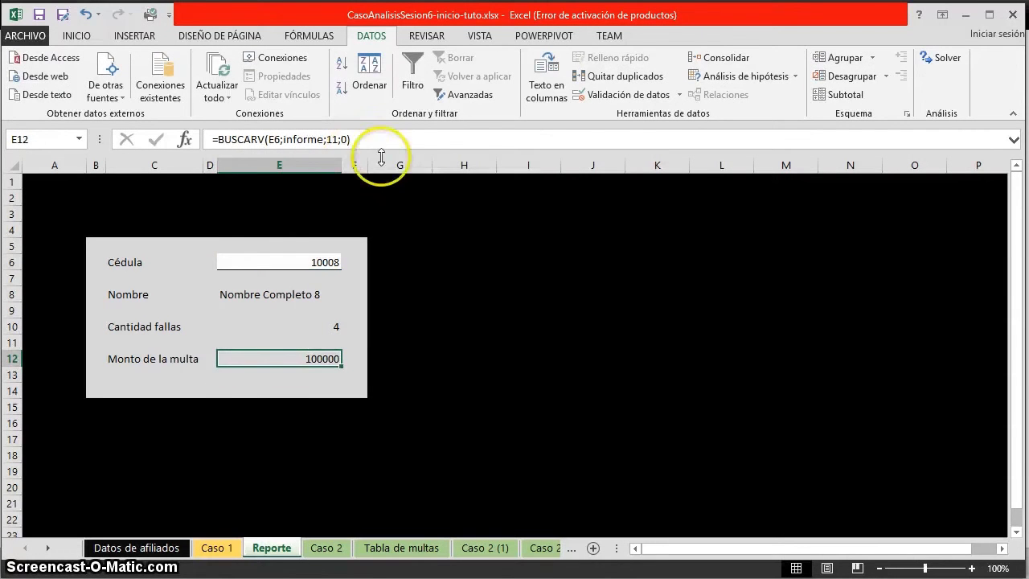
# - Apply Accounting currency format to the fine amount in E12
pyautogui.click(77, 35)
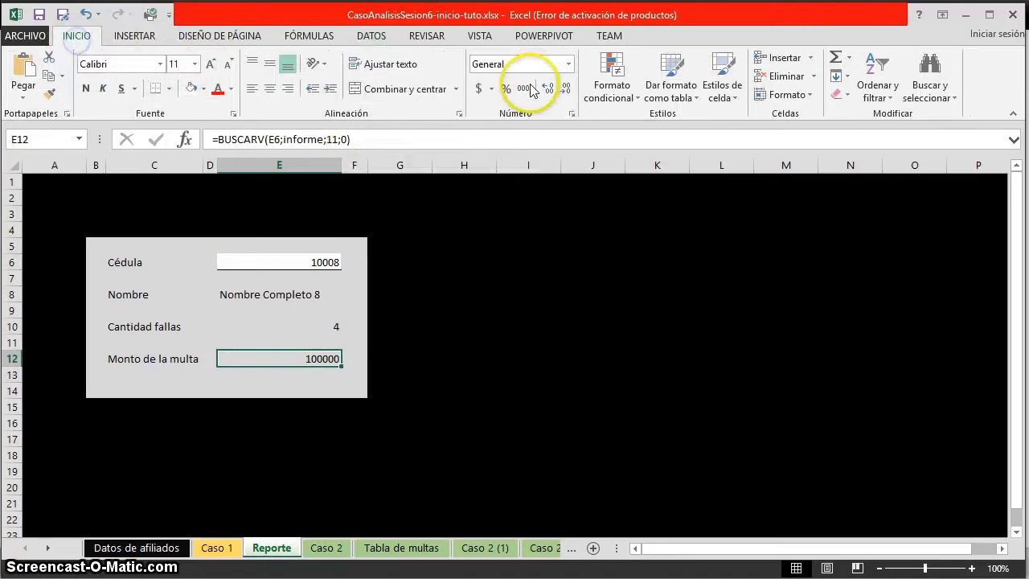
pyautogui.click(480, 91)
pyautogui.click(340, 328)
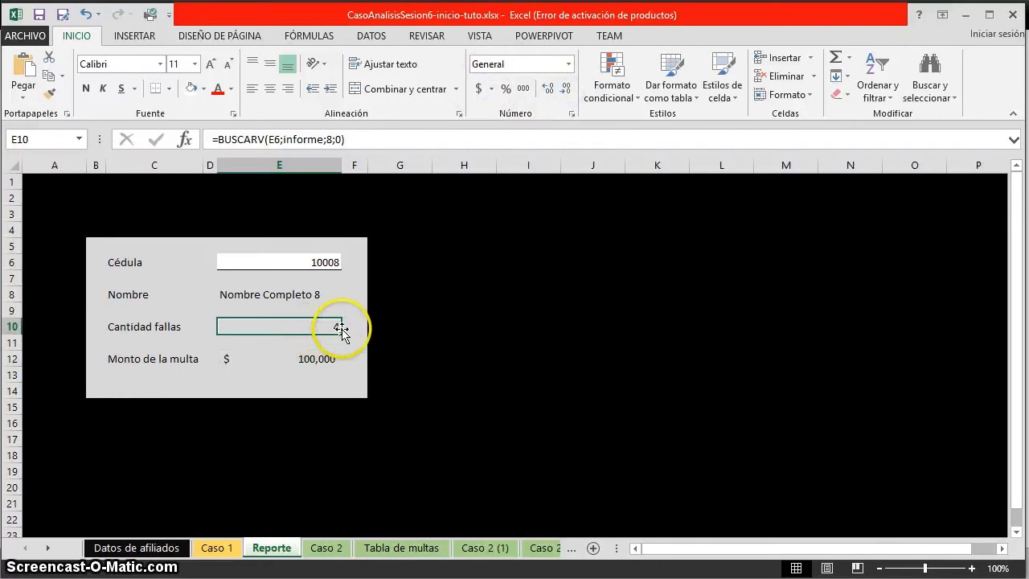
pyautogui.click(245, 265)
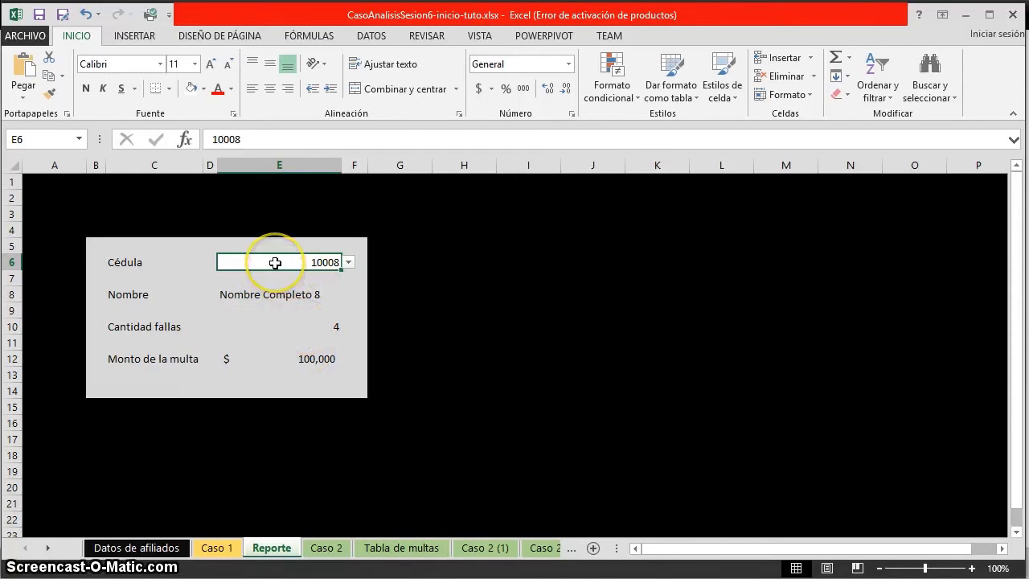
# - Unlock the Cédula cell E6 in Format Cells' Protection settings
pyautogui.rightClick(275, 263)
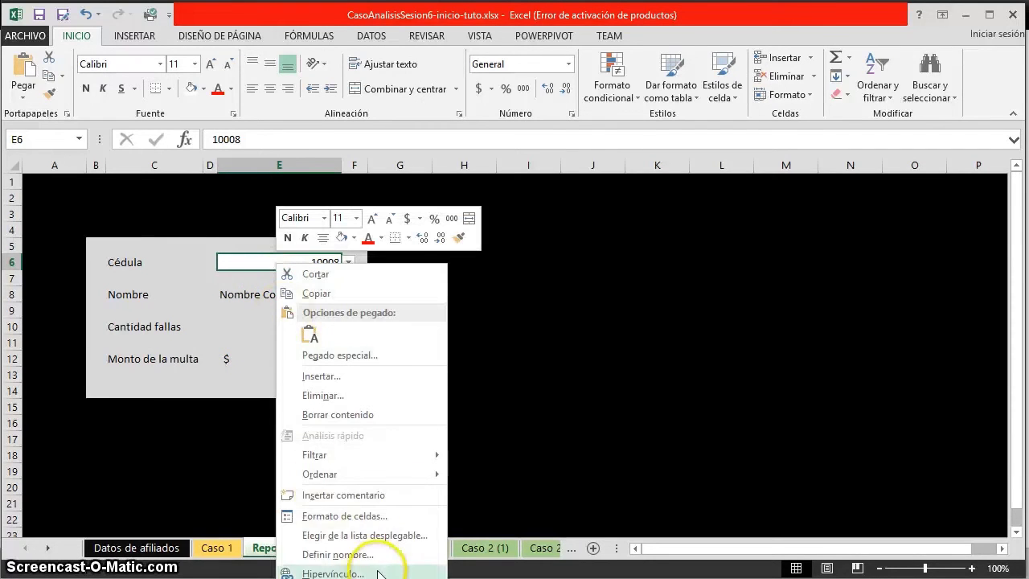
pyautogui.click(390, 517)
pyautogui.moveTo(432, 247); pyautogui.dragTo(703, 102)
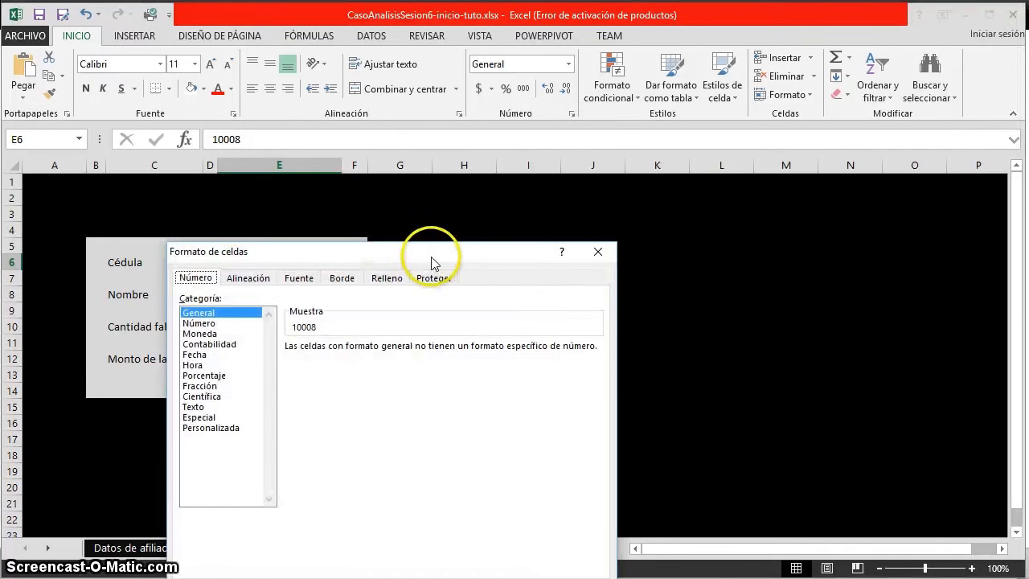
pyautogui.click(700, 129)
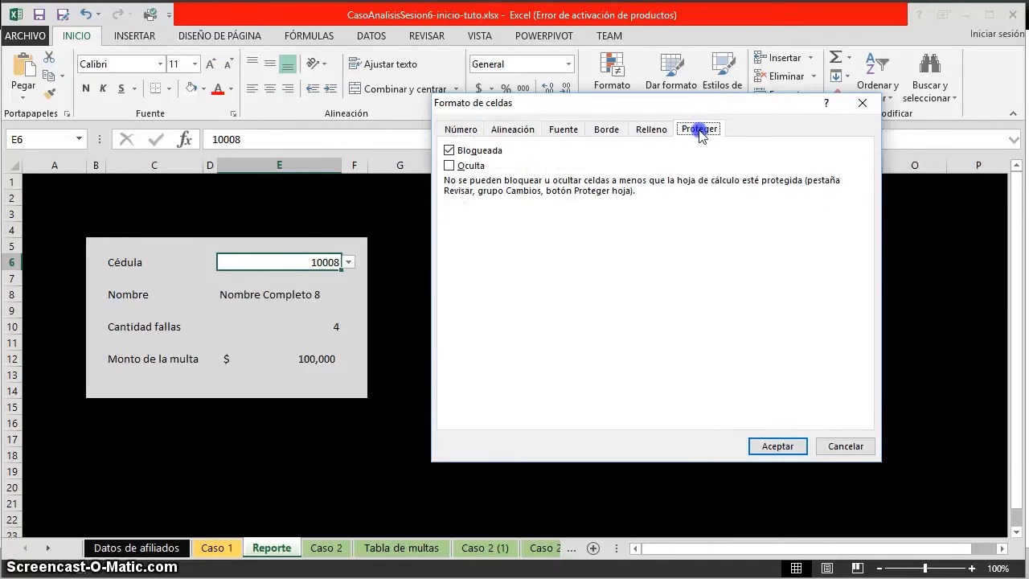
pyautogui.click(448, 150)
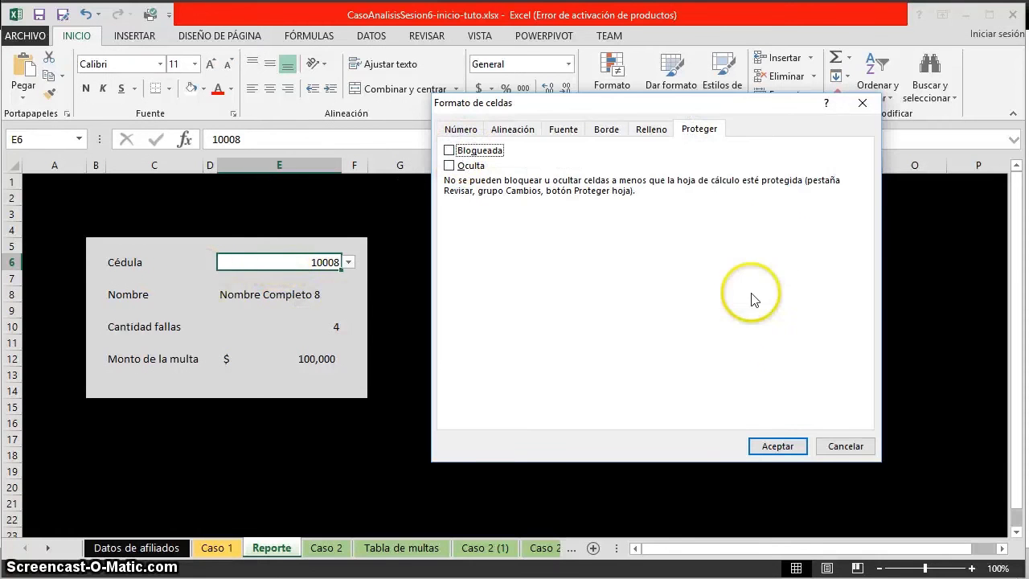
pyautogui.click(768, 439)
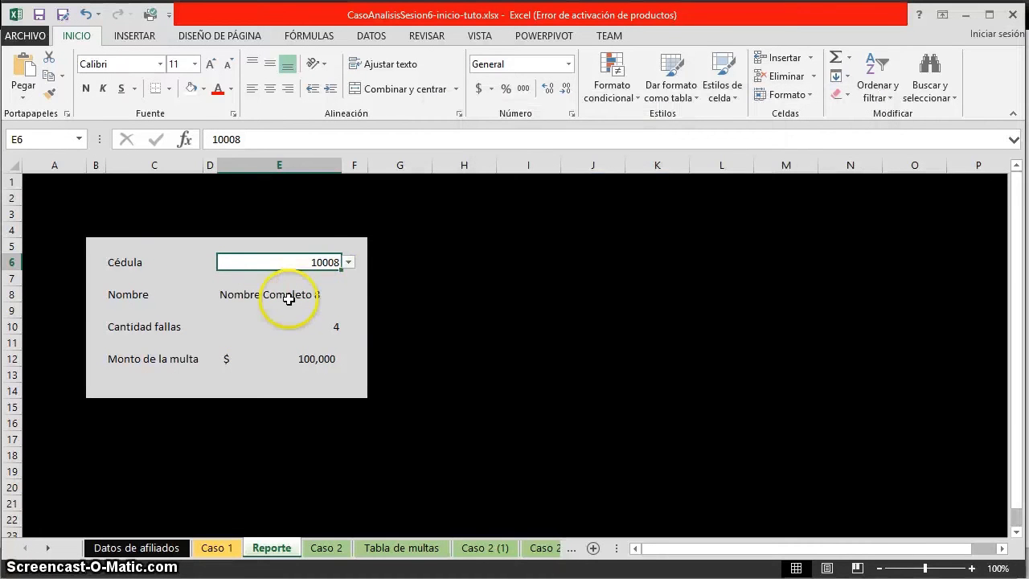
# - Protect the Reporte sheet via Formato > Proteger hoja
pyautogui.click(785, 97)
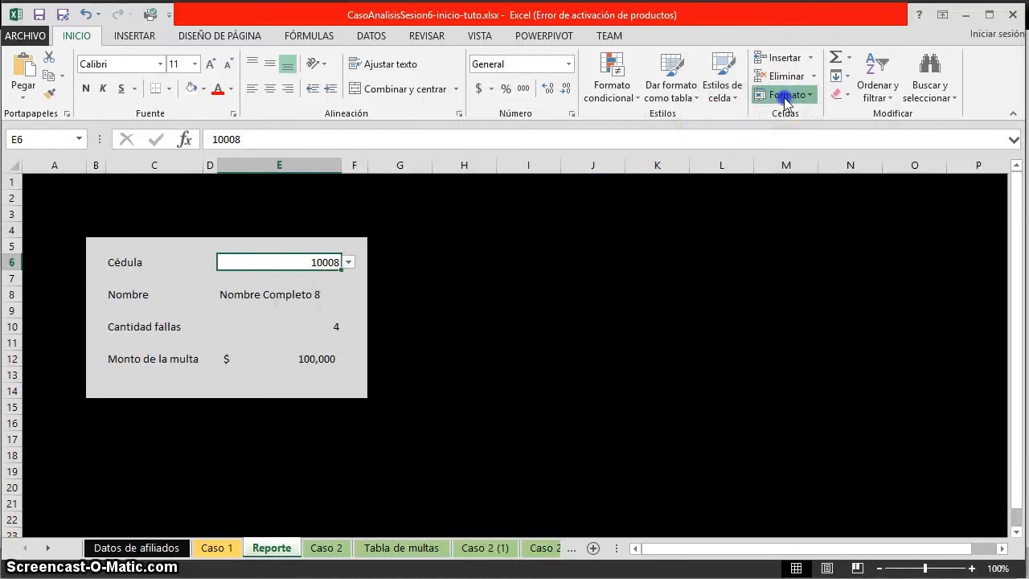
pyautogui.moveTo(825, 328)
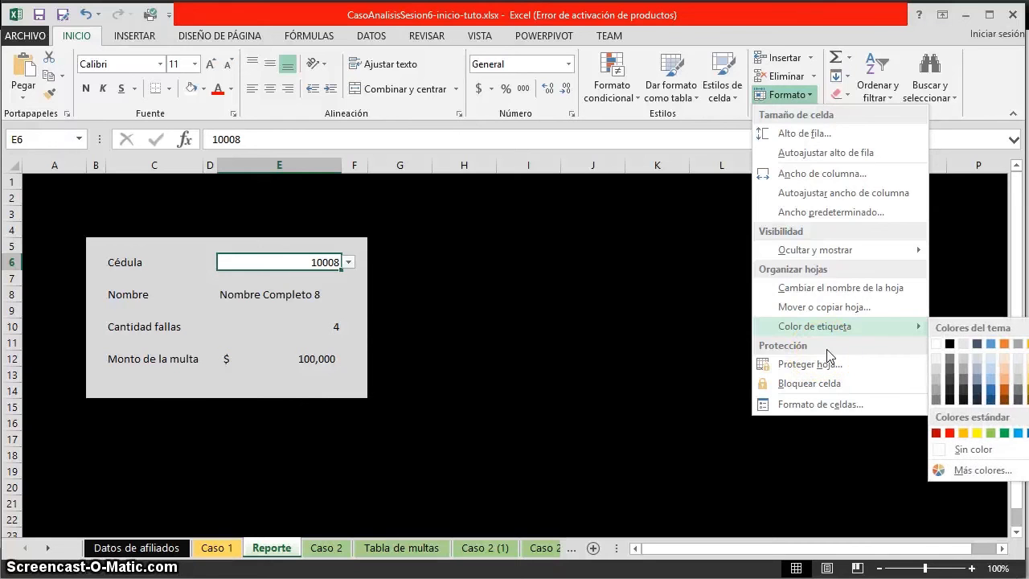
pyautogui.click(828, 364)
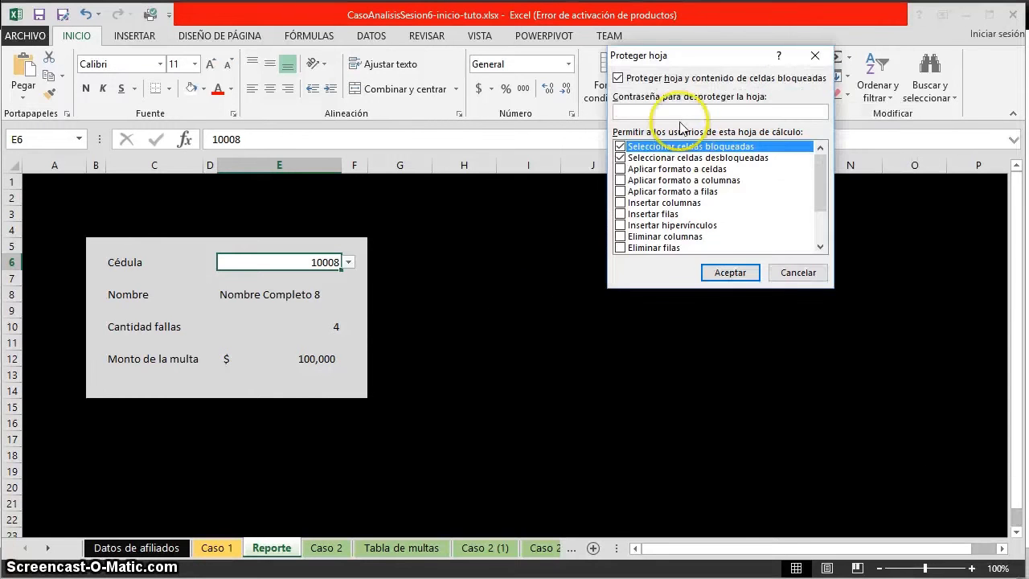
pyautogui.click(724, 273)
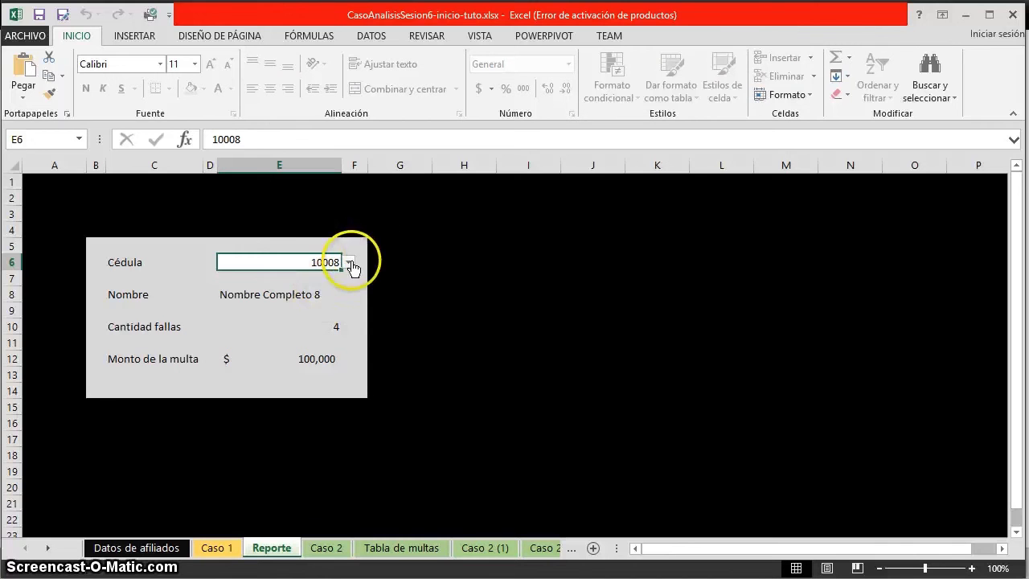
# - Confirm E10 can't be edited, then choose cédula 10011 from E6's dropdown
pyautogui.click(264, 330)
pyautogui.doubleClick(270, 330)
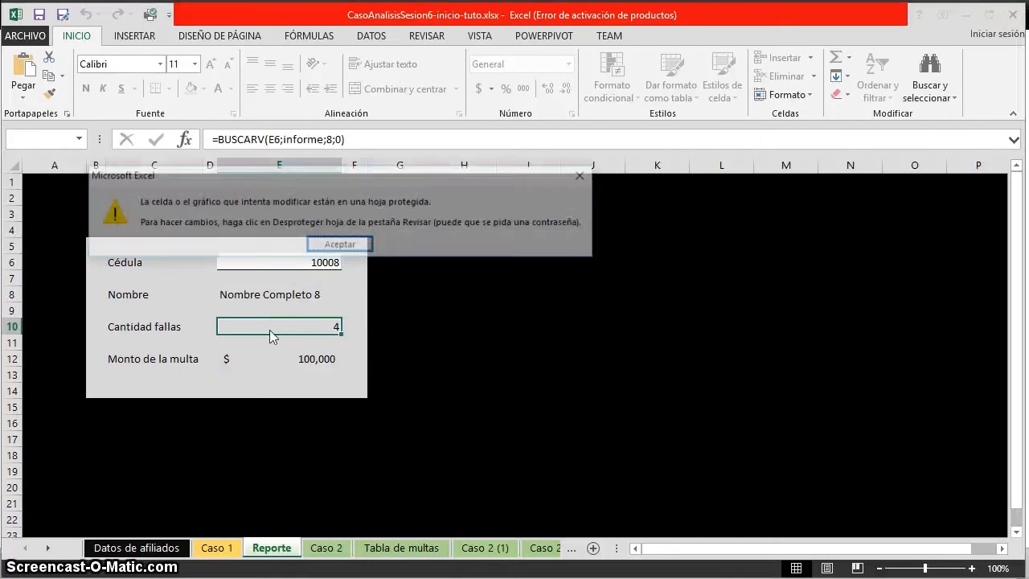
pyautogui.click(338, 246)
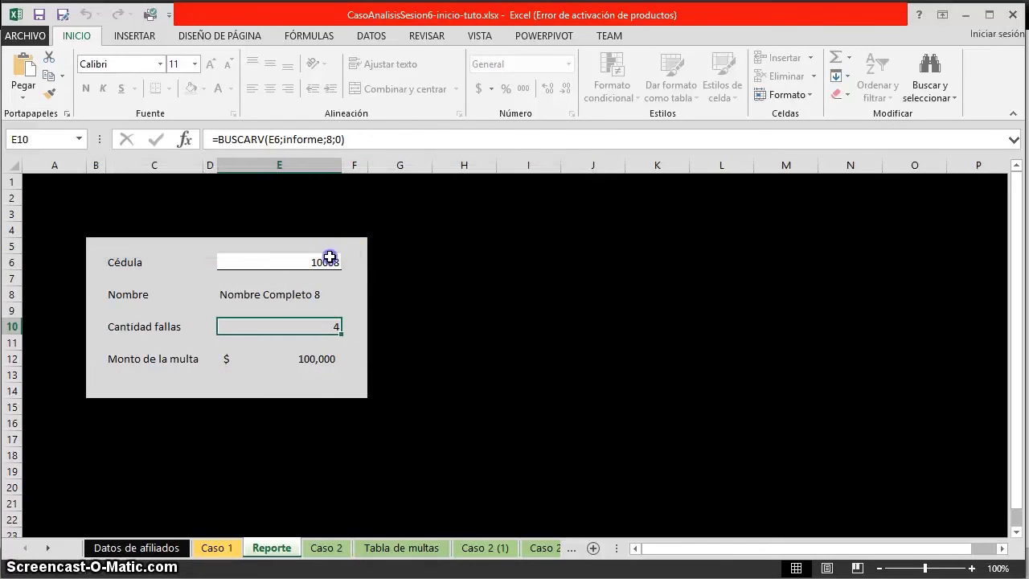
pyautogui.click(333, 261)
pyautogui.click(349, 261)
pyautogui.click(265, 315)
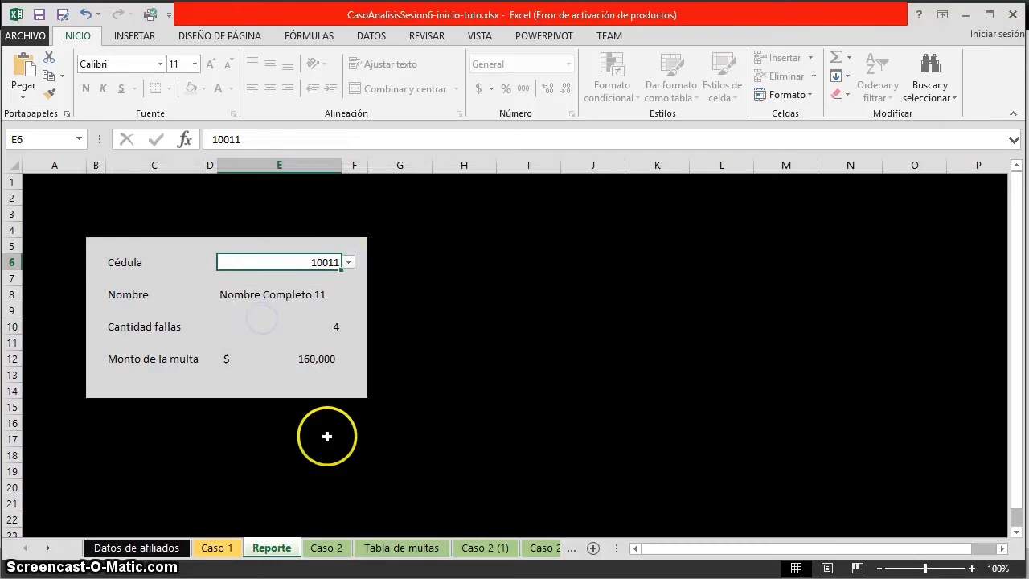